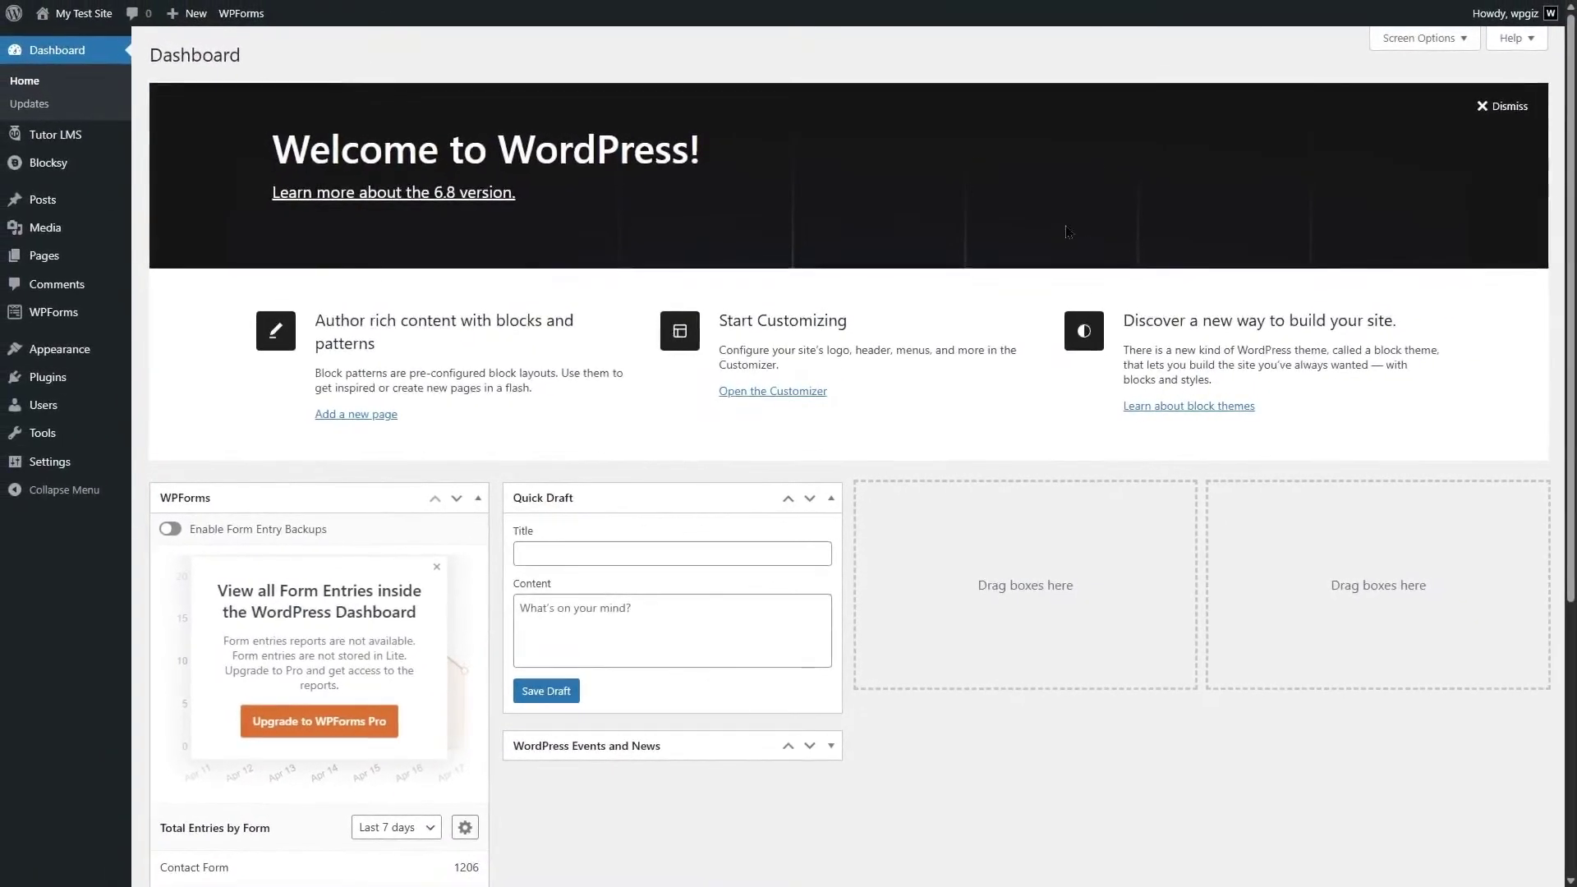
Preview the live front end of the site, then return to the admin dashboard
scroll(1052, 258, down, 4)
scroll(1052, 258, up, 4)
mouse_move(78, 18)
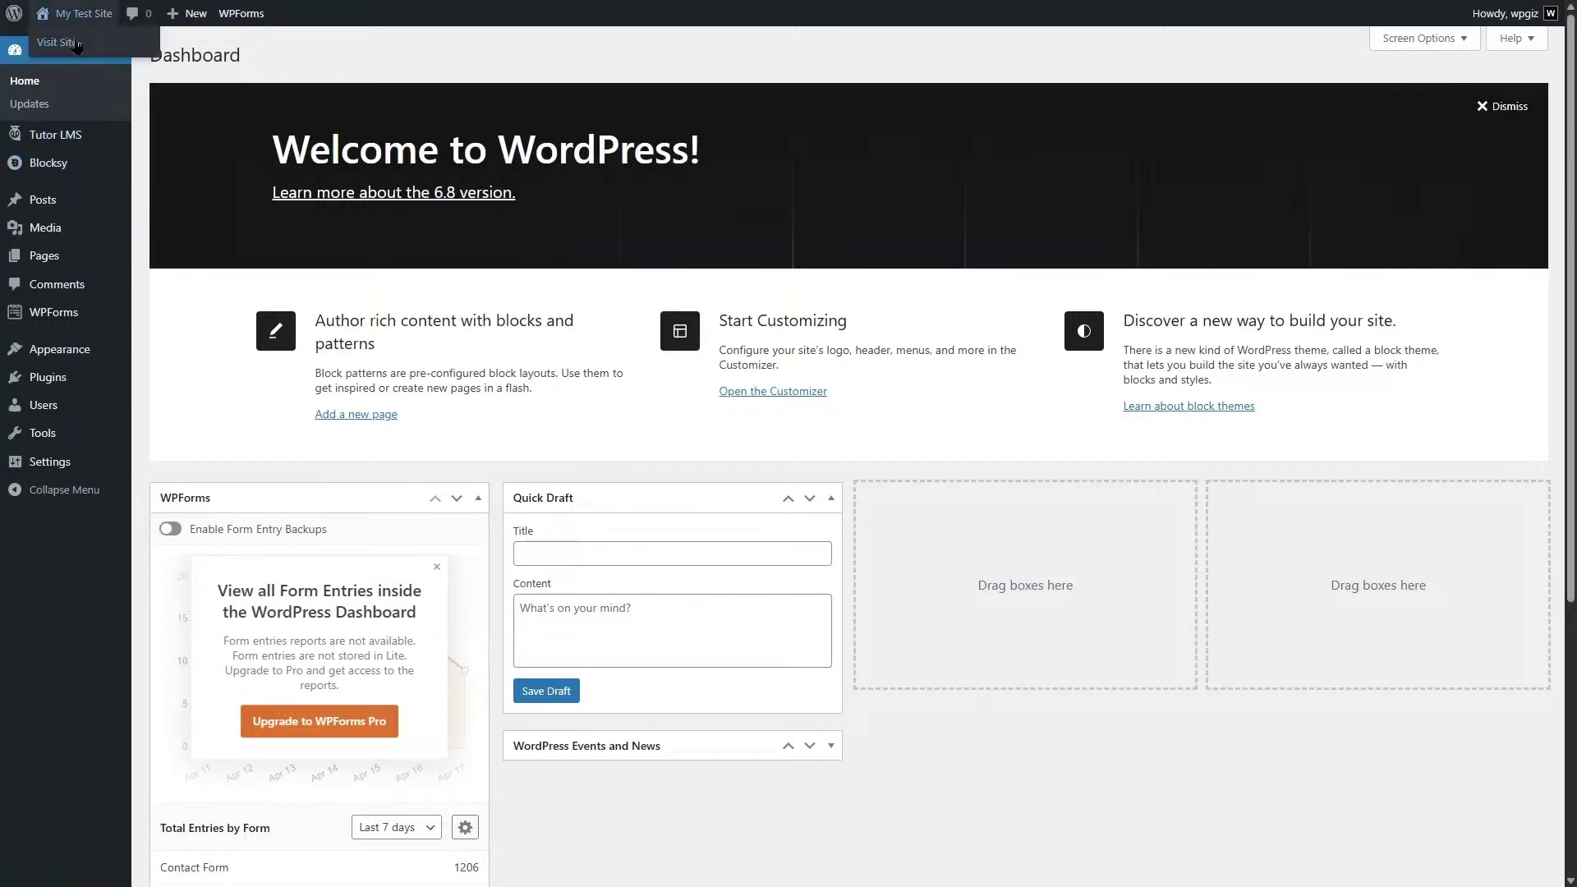
click(77, 44)
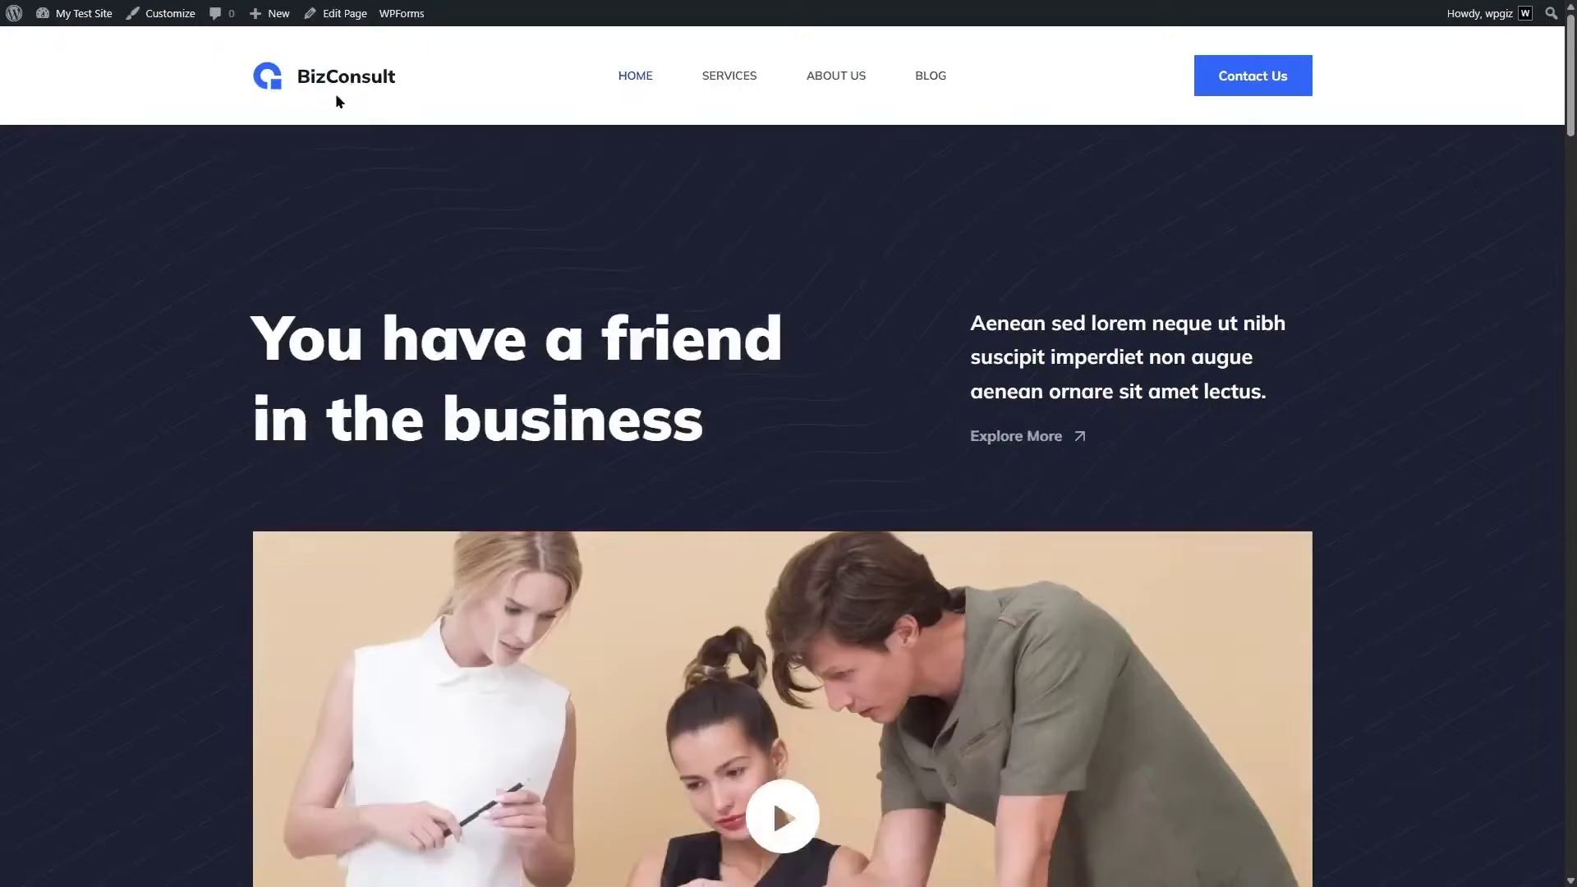
scroll(341, 185, down, 7)
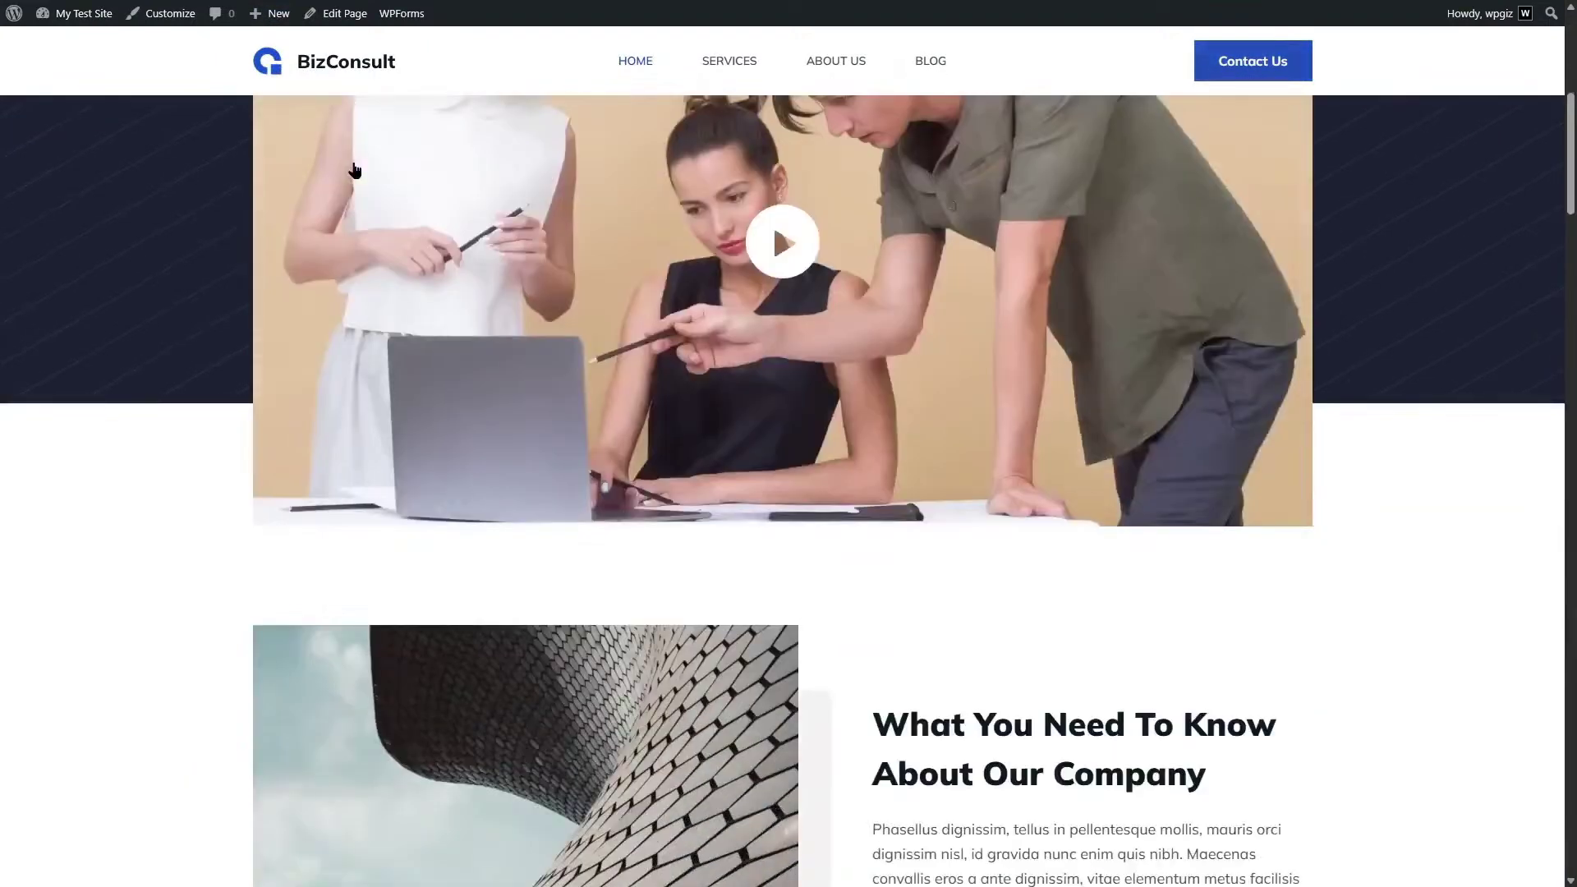
scroll(355, 170, up, 7)
mouse_move(74, 14)
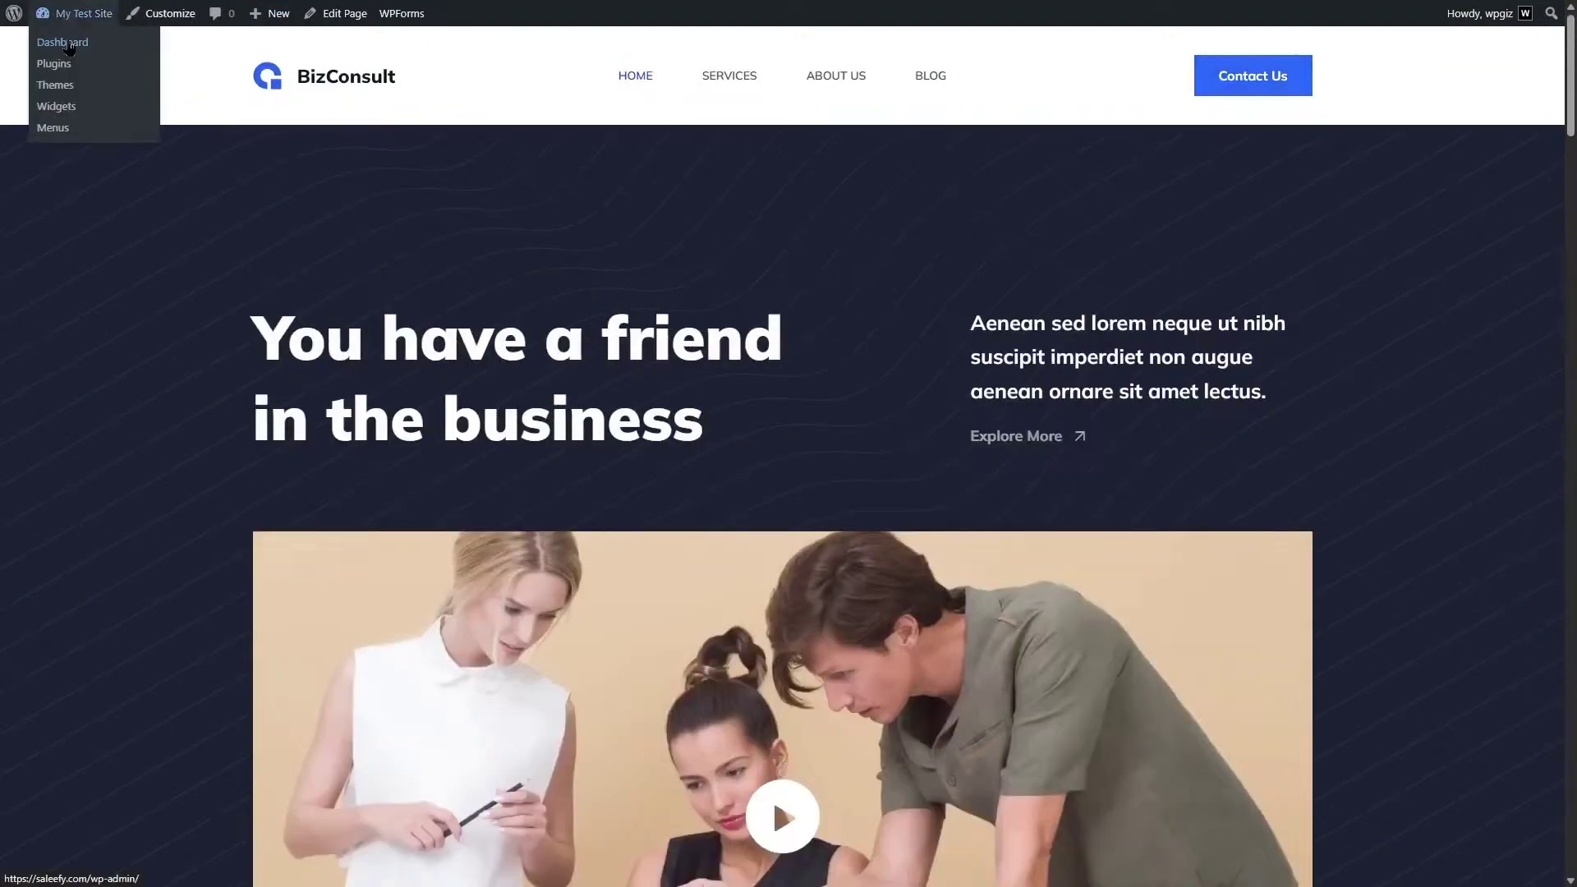
click(69, 47)
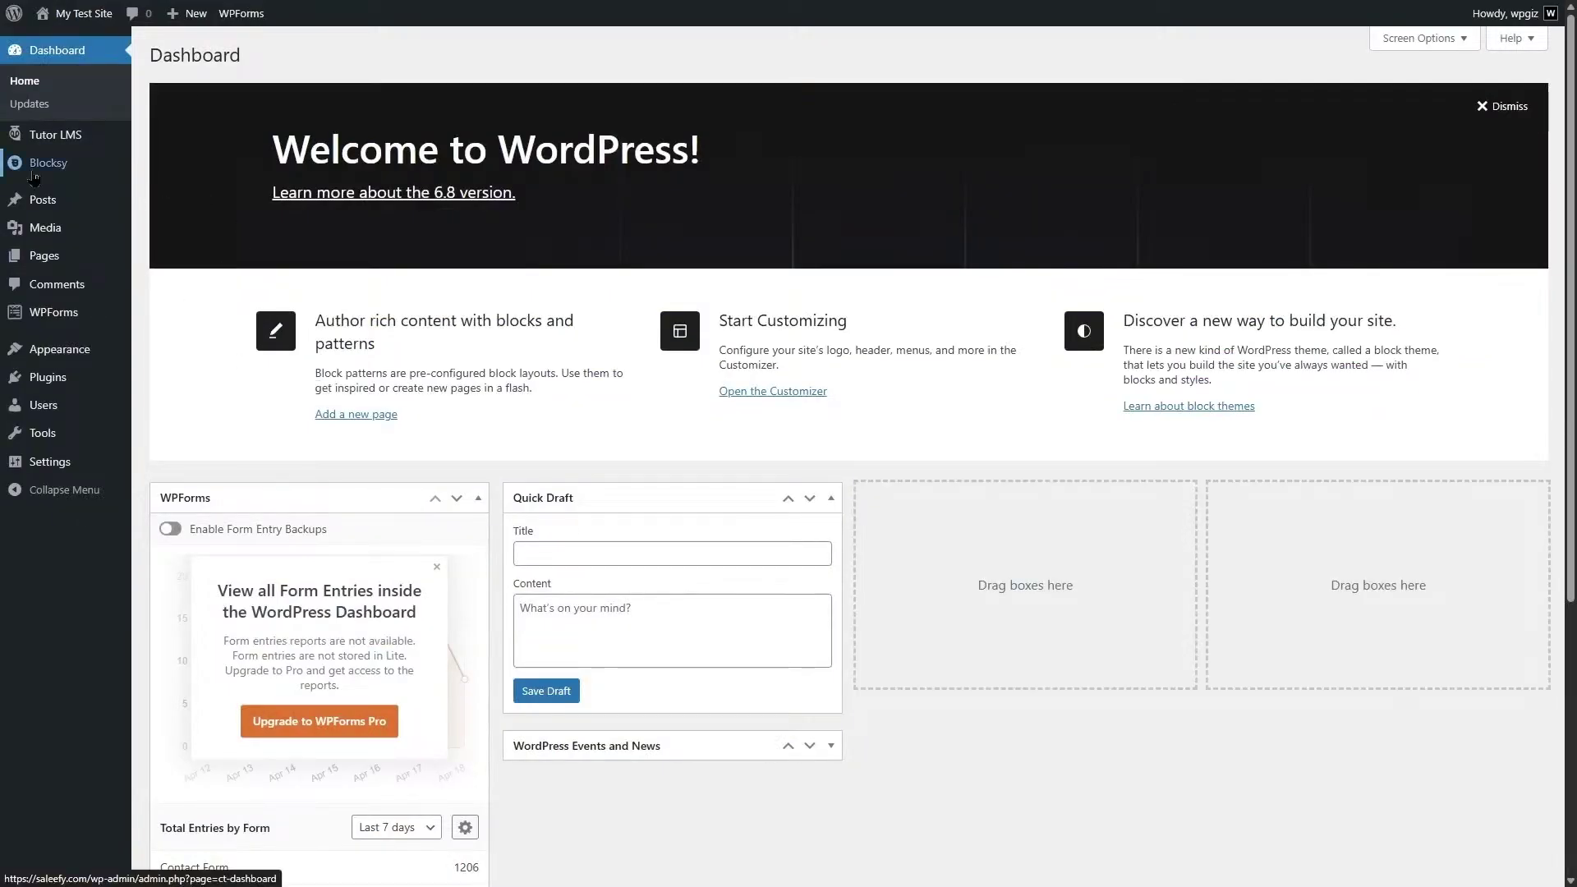
Search Add Plugins for 'Tutor LMS' and confirm the plugin shows as Active
mouse_move(95, 193)
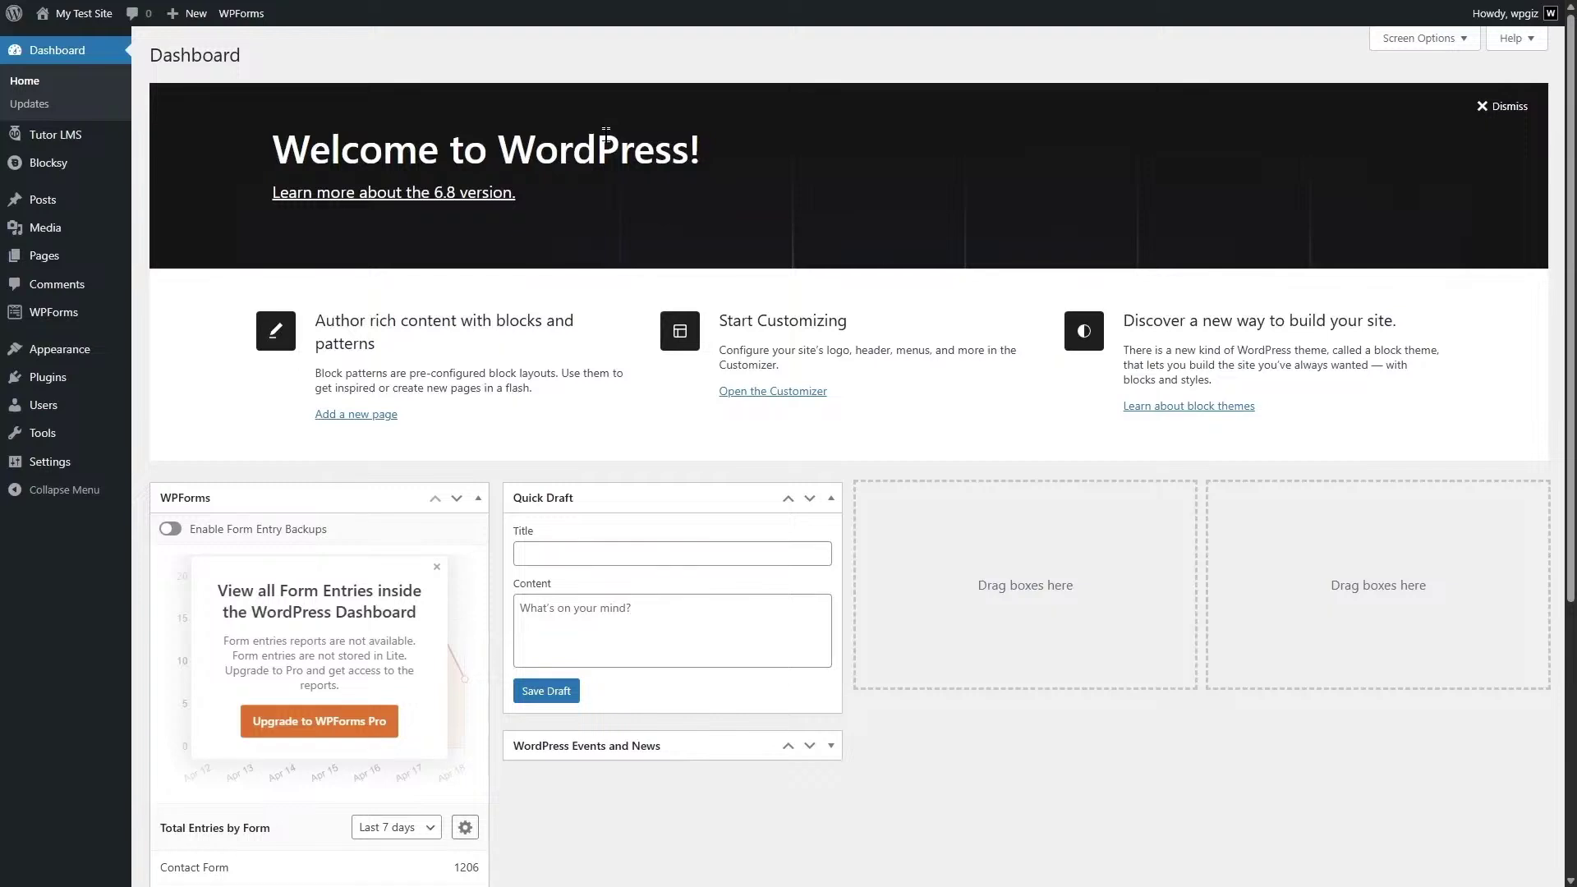
mouse_move(51, 385)
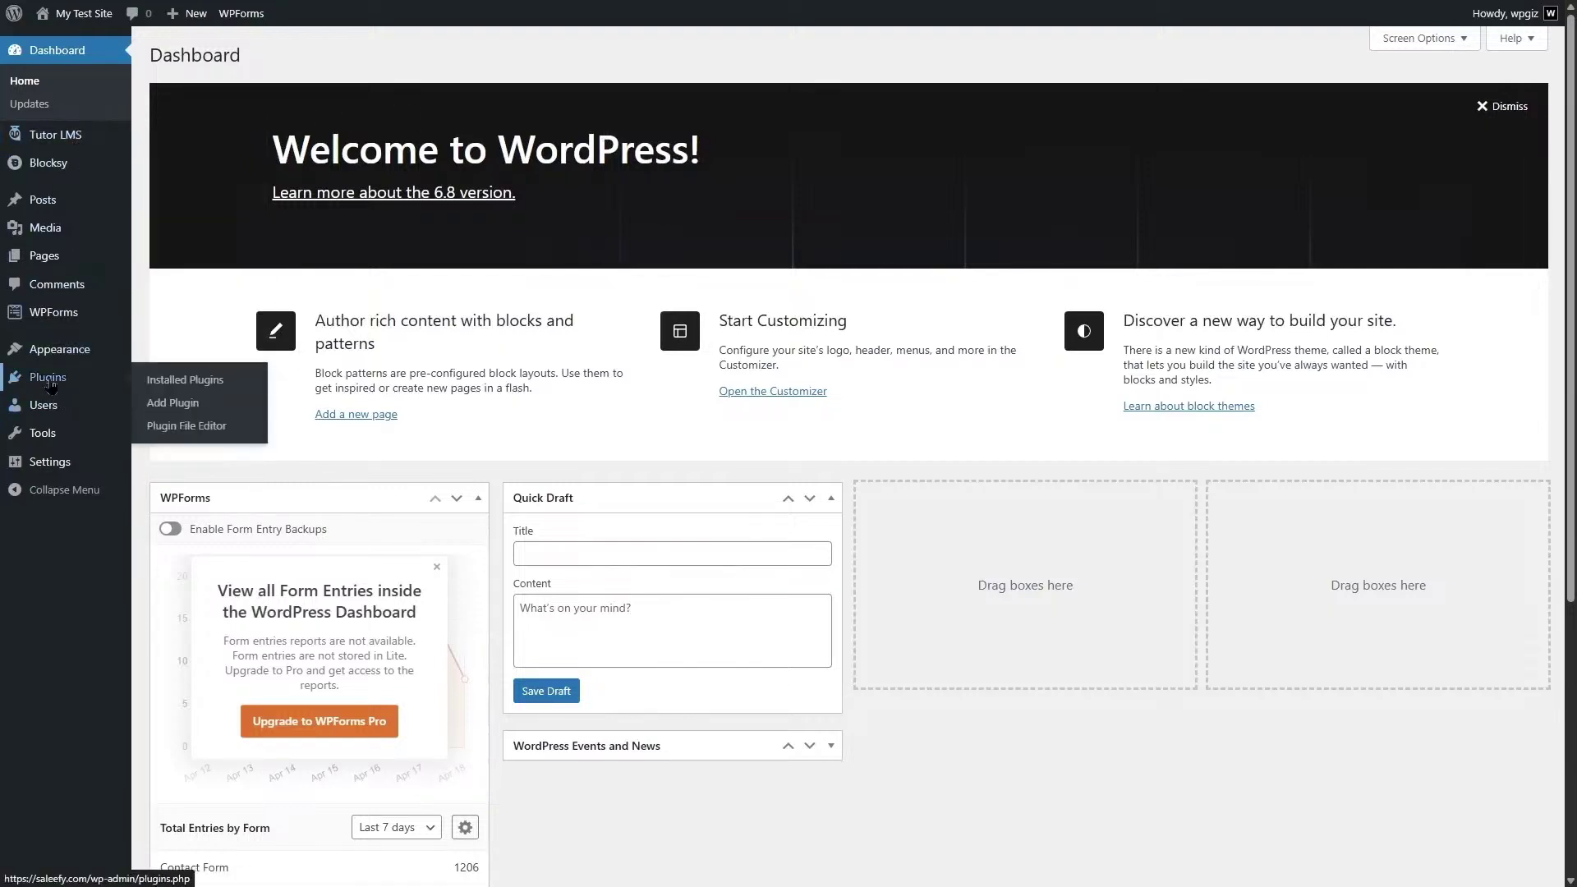
click(167, 413)
click(1260, 103)
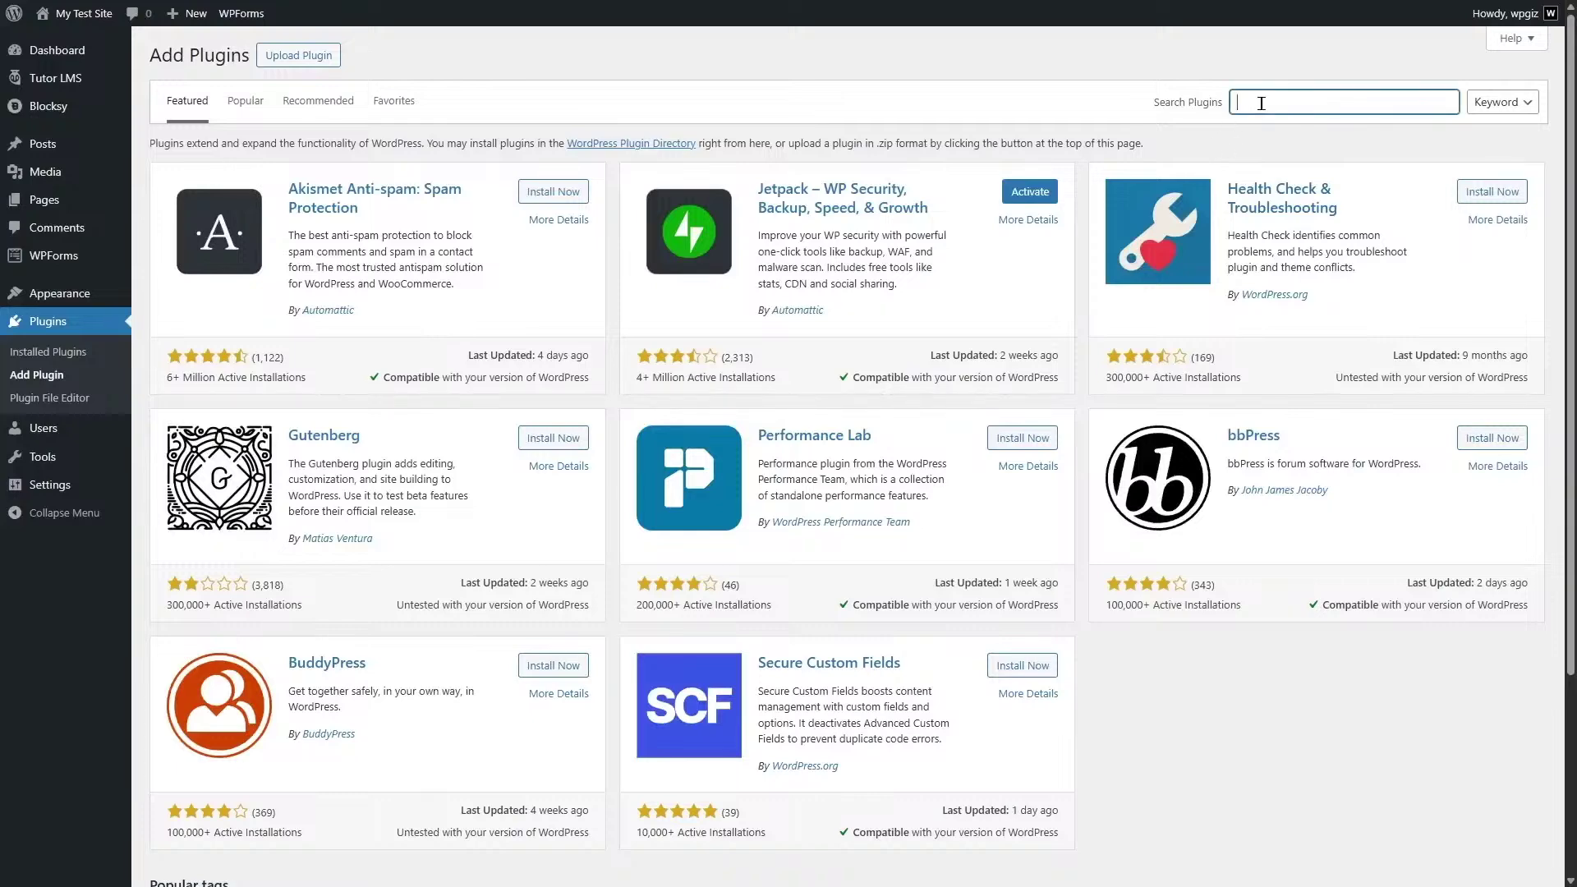
text(Tutor LMS)
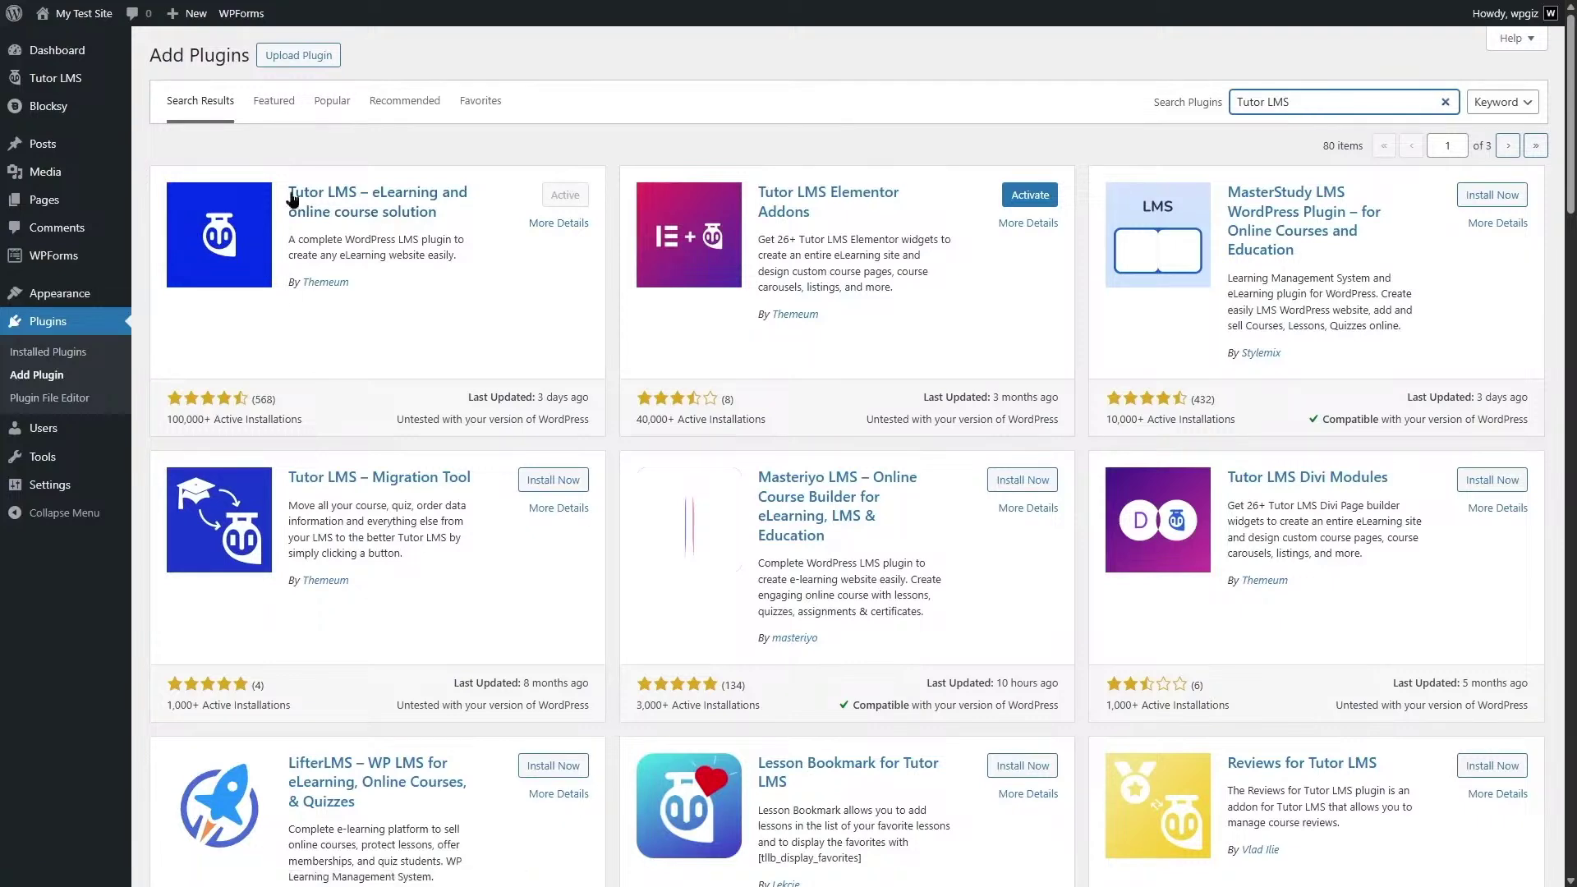
mouse_move(66, 91)
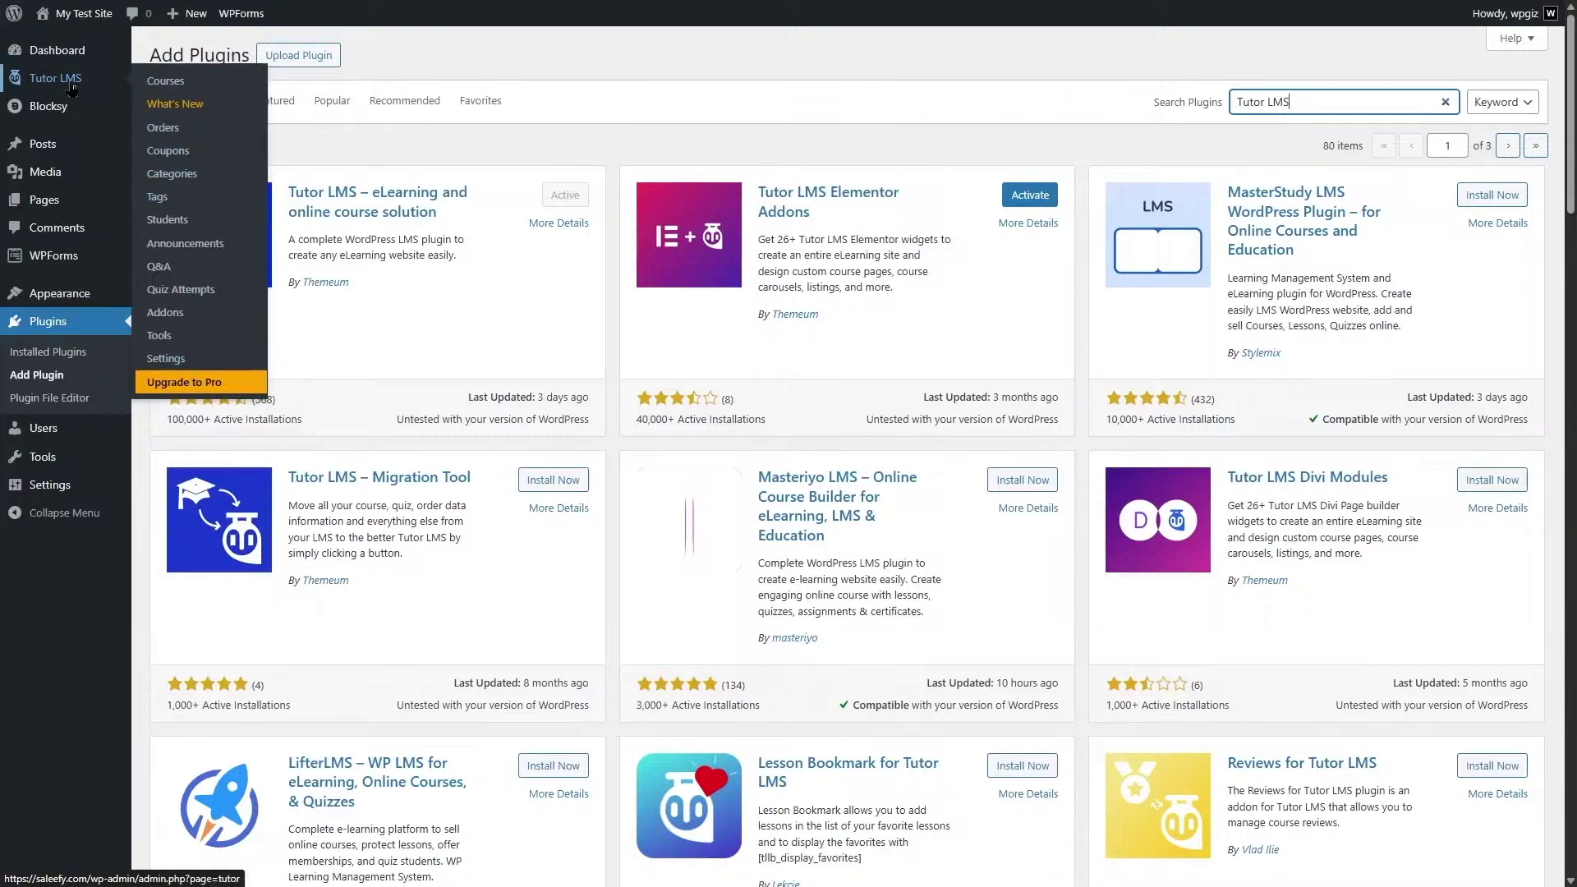
Start a new course, Email Marketing 101, with a placeholder Lorem ipsum description
click(158, 90)
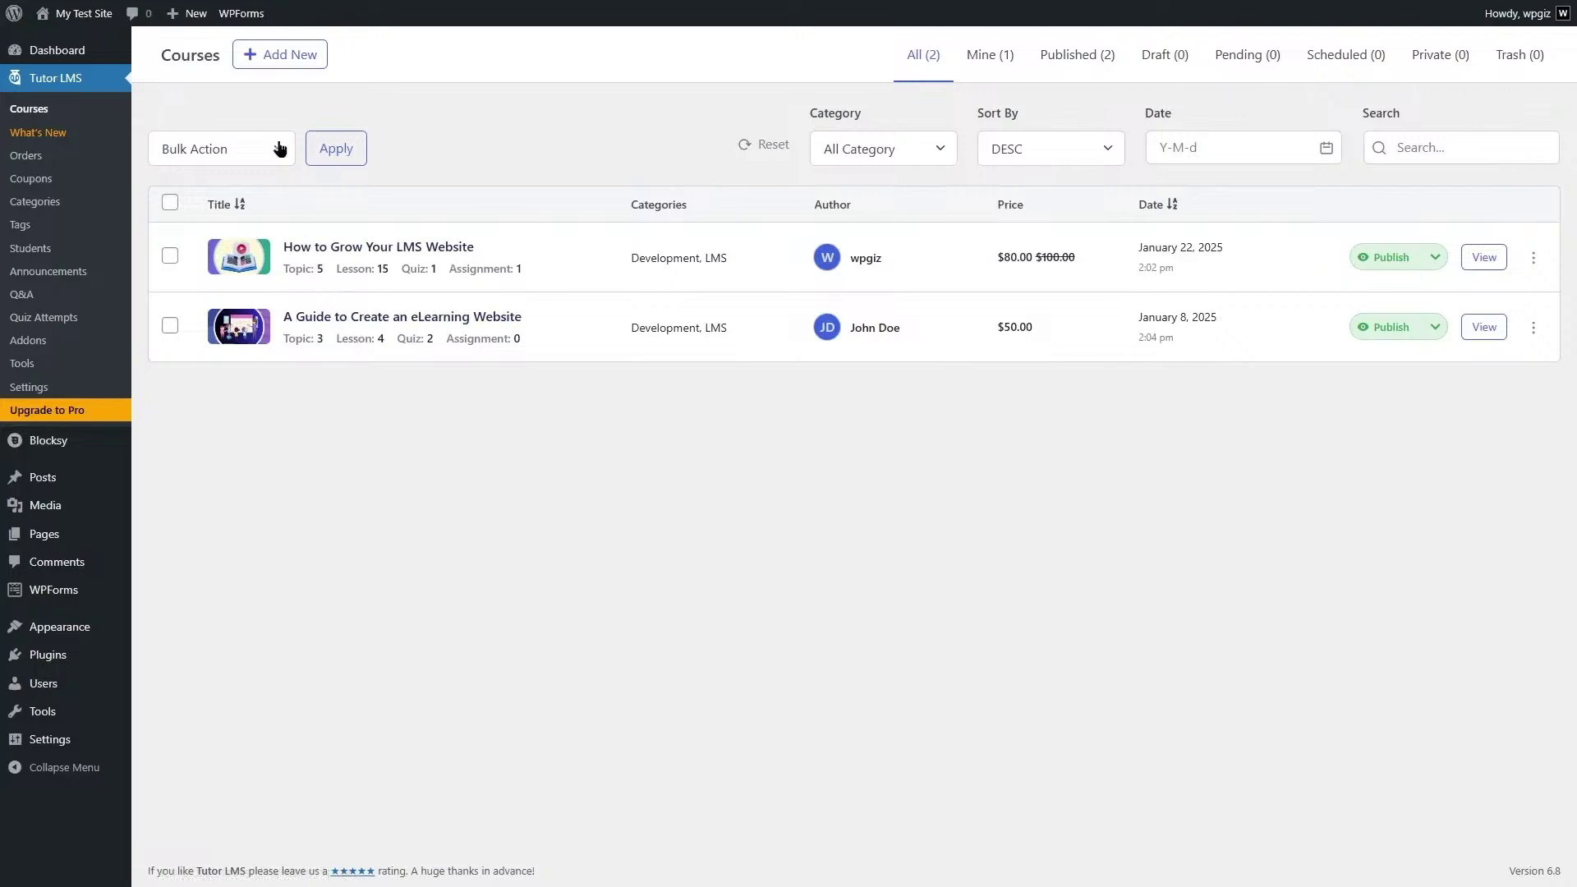
click(280, 59)
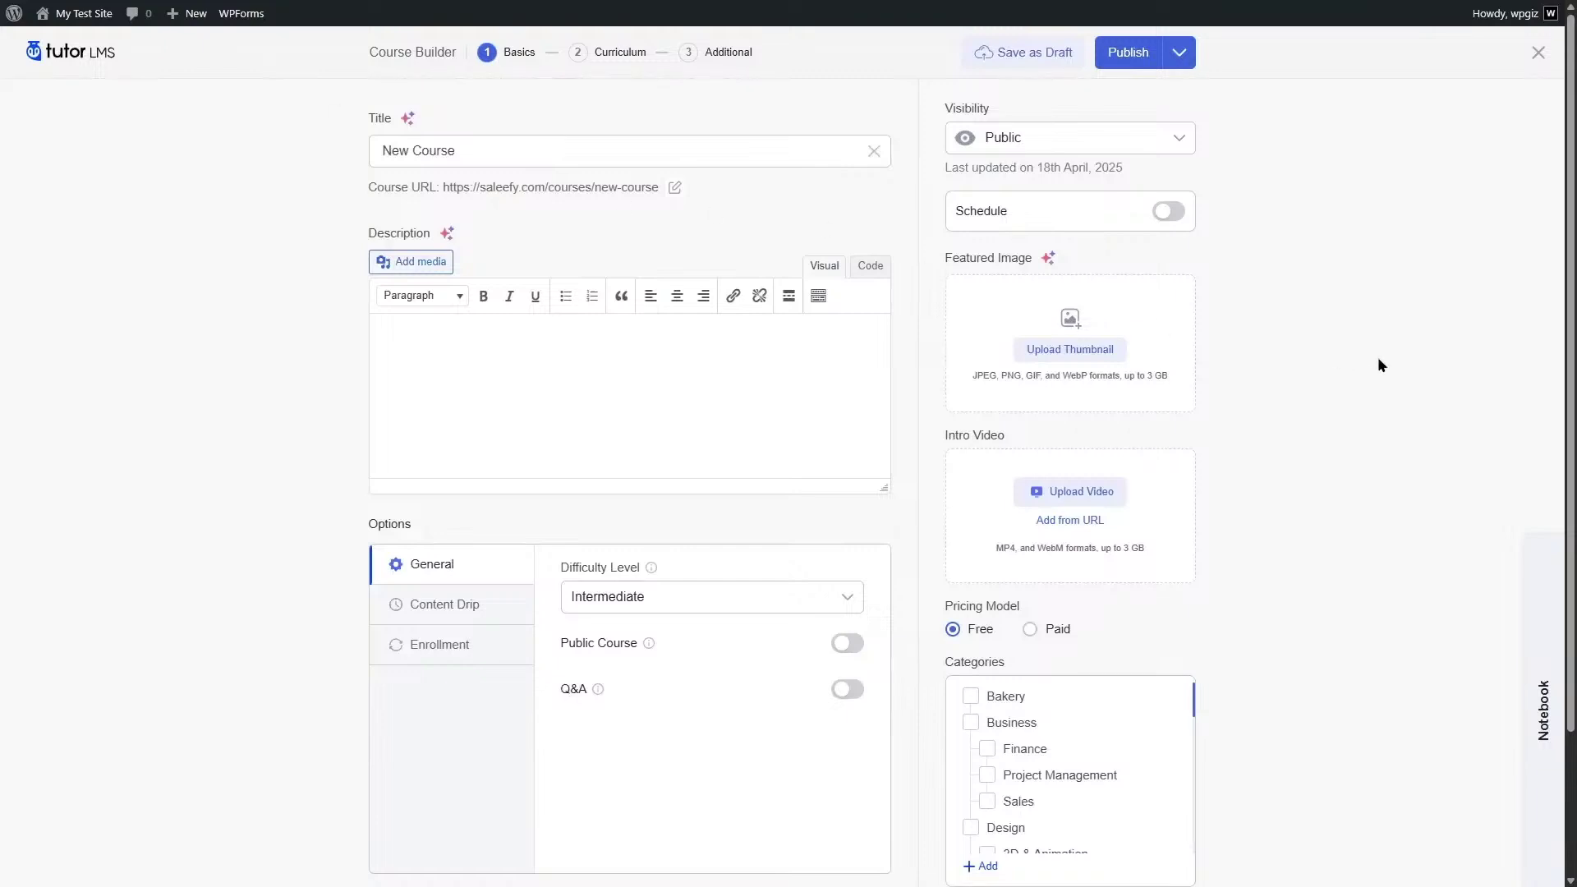
scroll(1378, 365, down, 3)
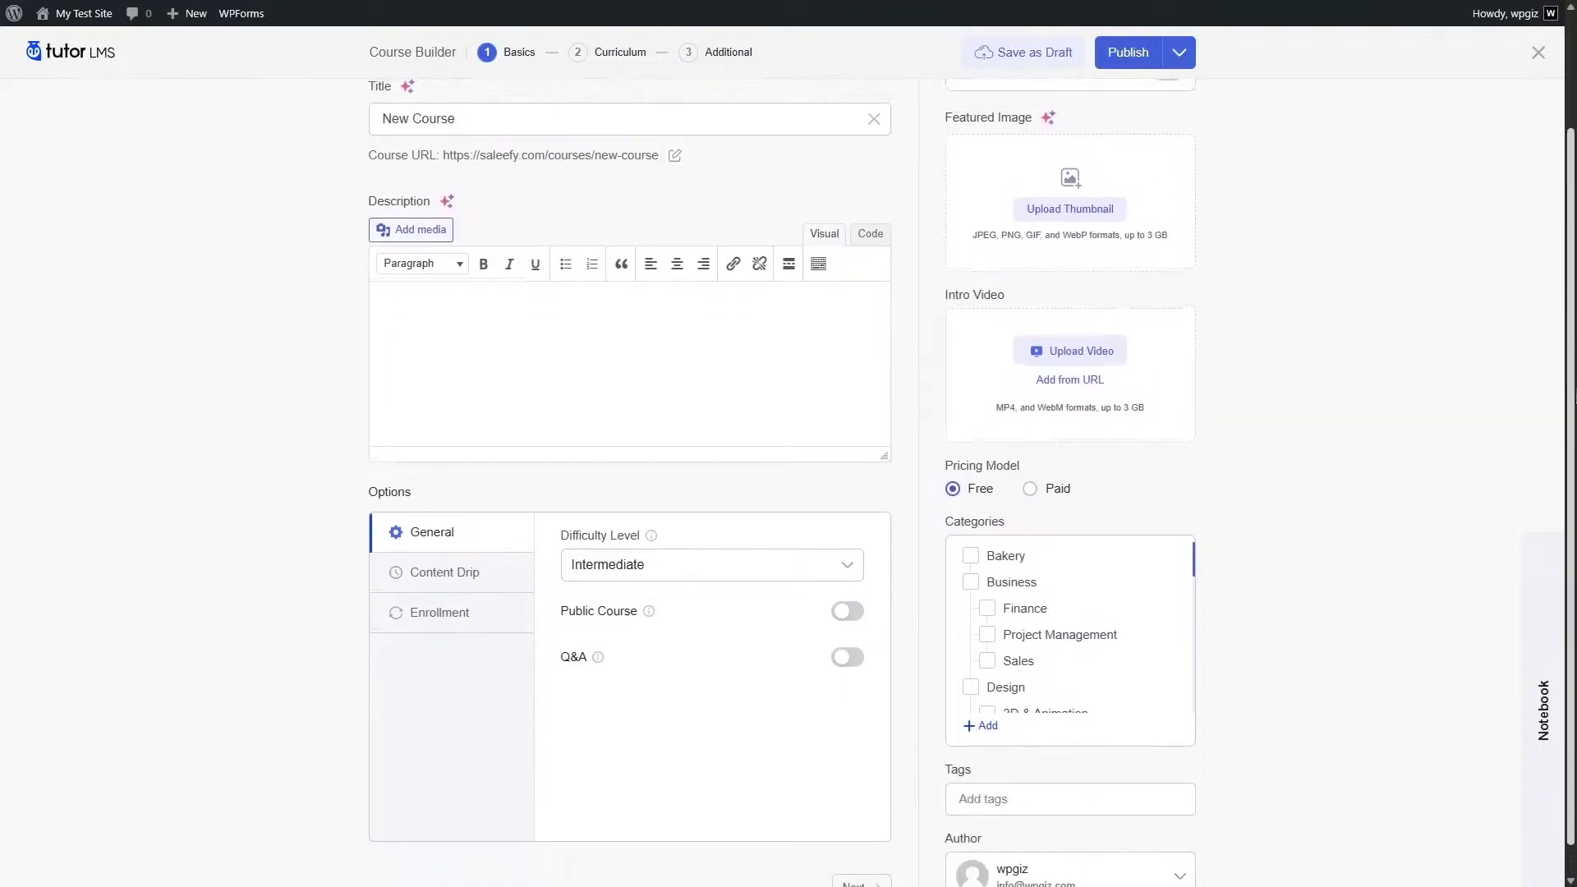
scroll(548, 311, up, 2)
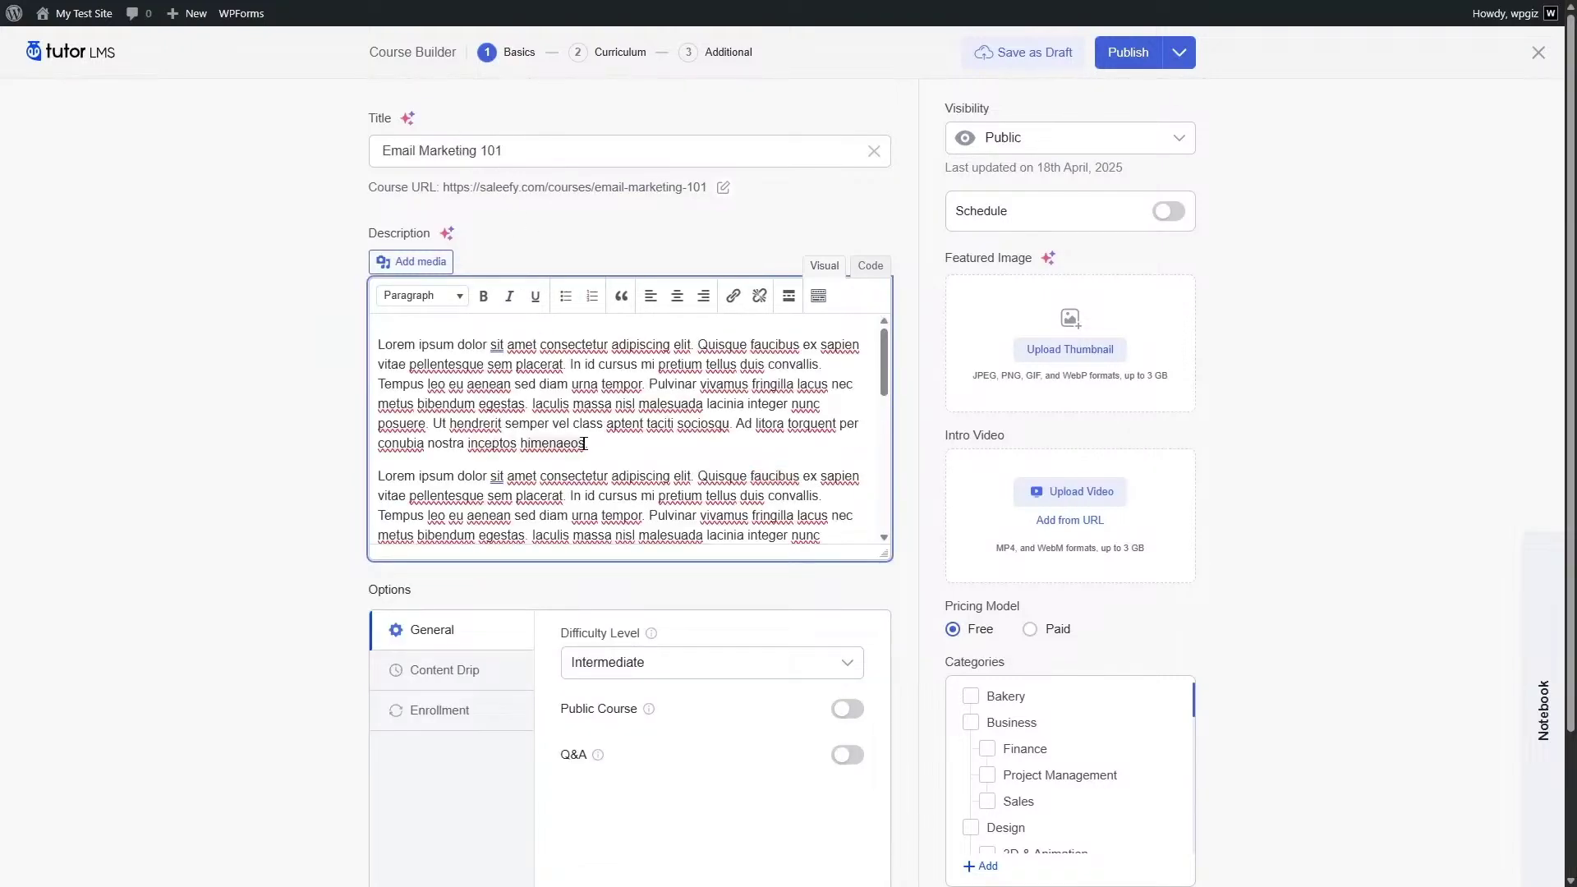
scroll(259, 397, down, 2)
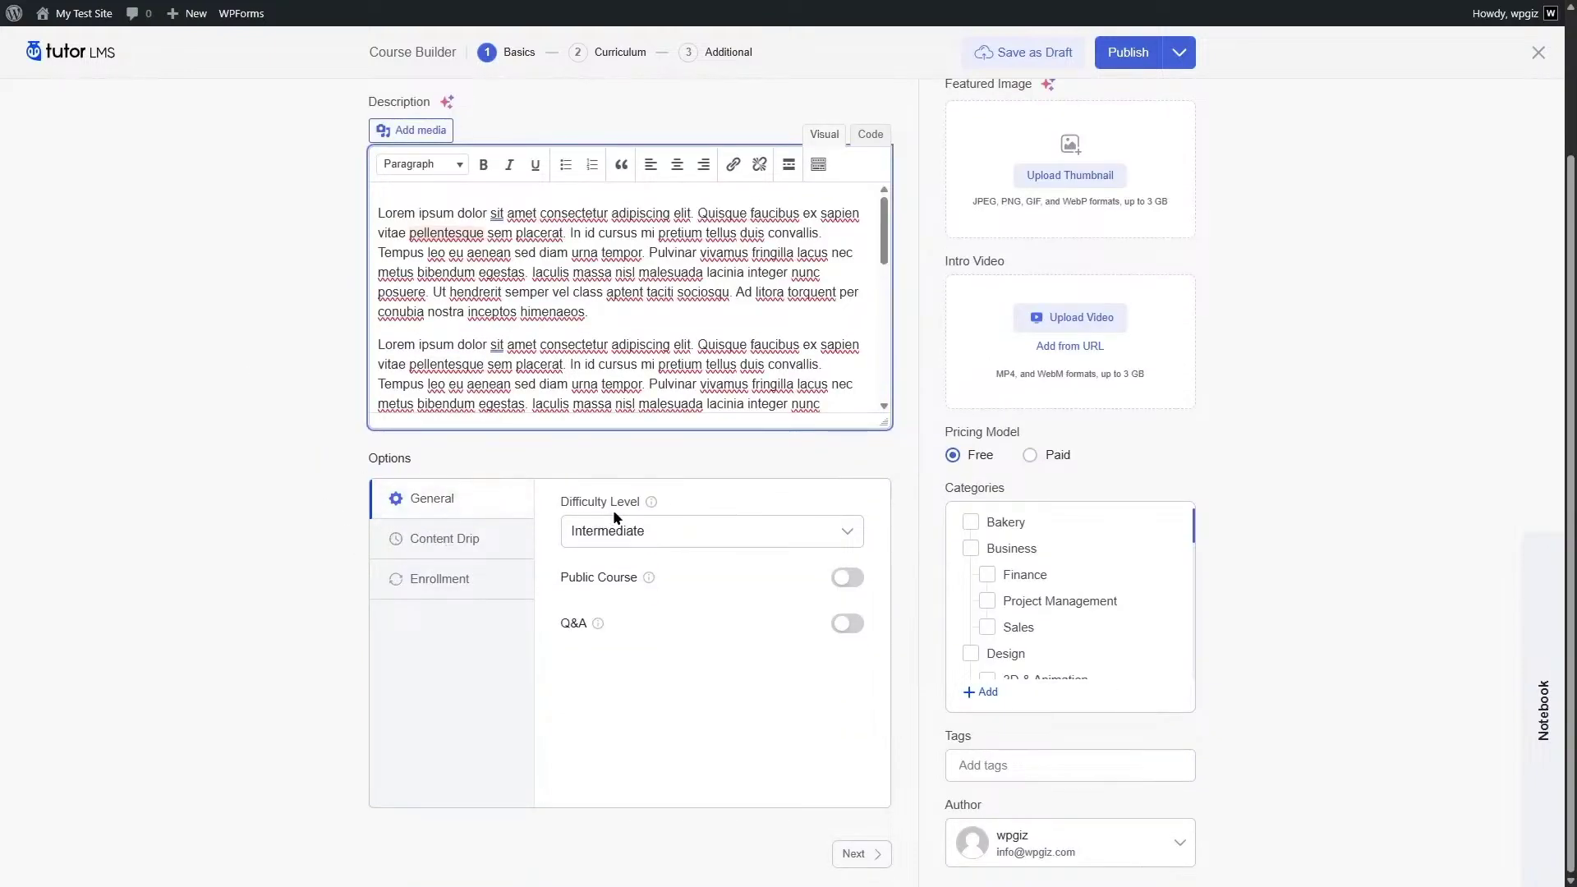
Set the difficulty level to Beginner, leaving Q&A turned off
click(617, 531)
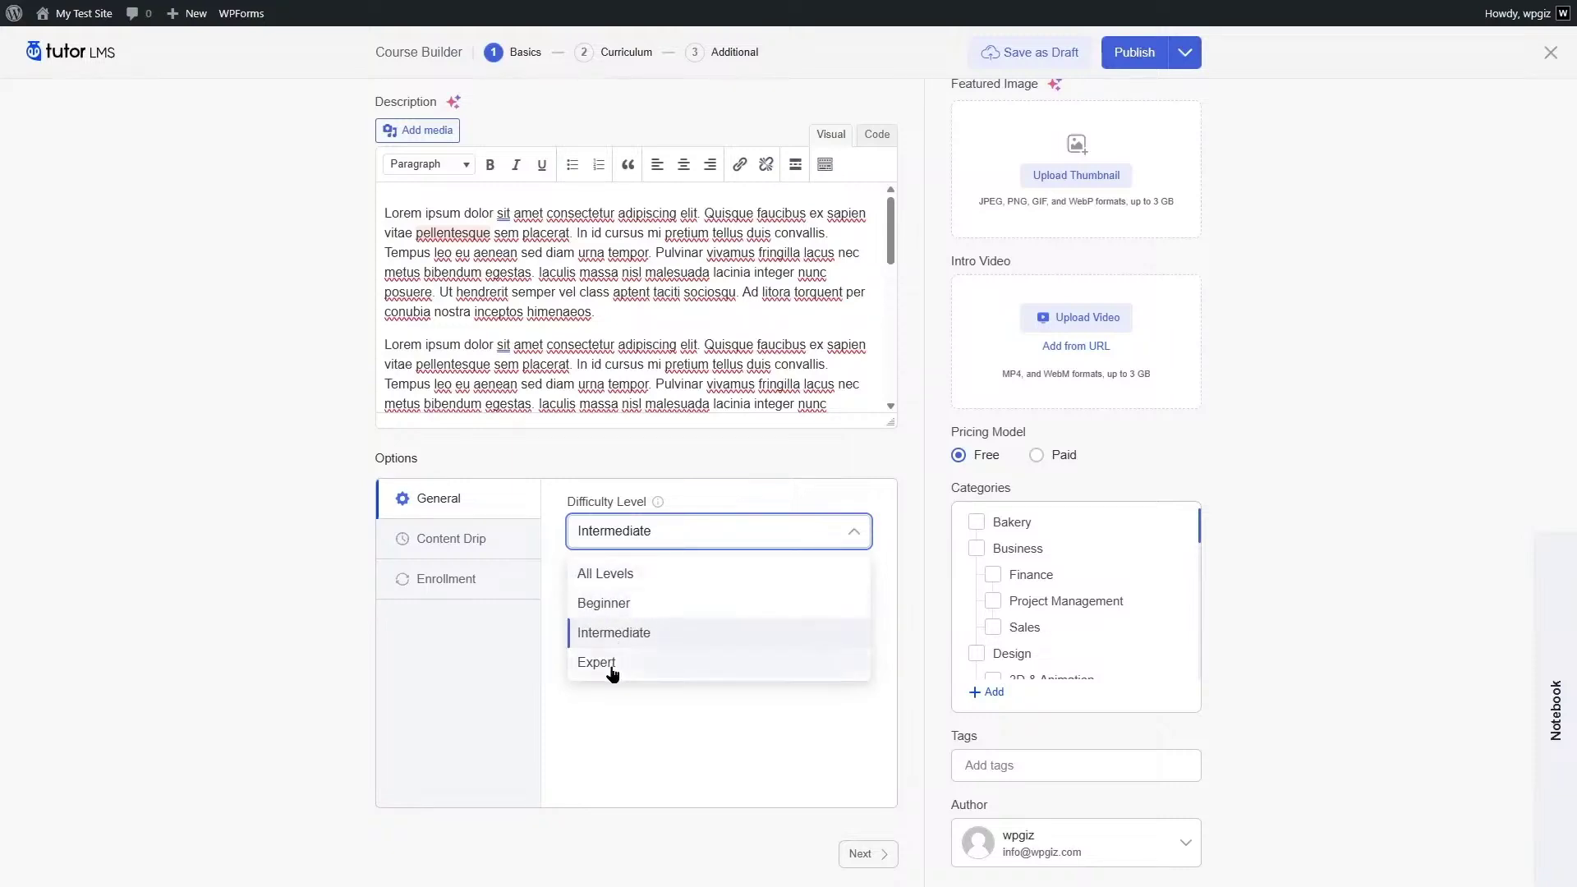
click(630, 604)
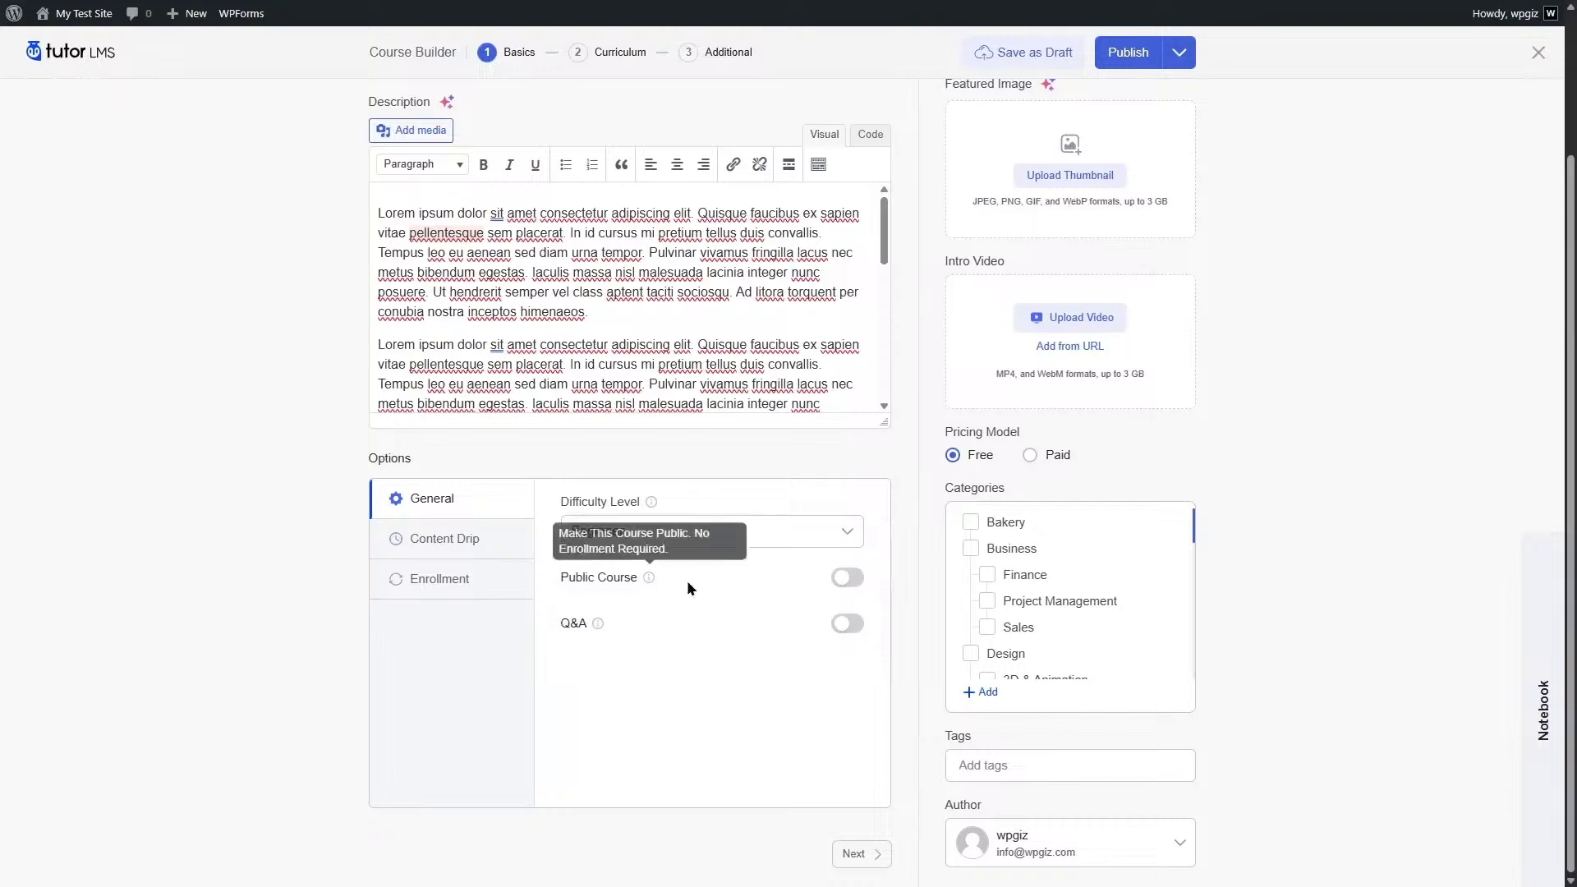
mouse_move(649, 577)
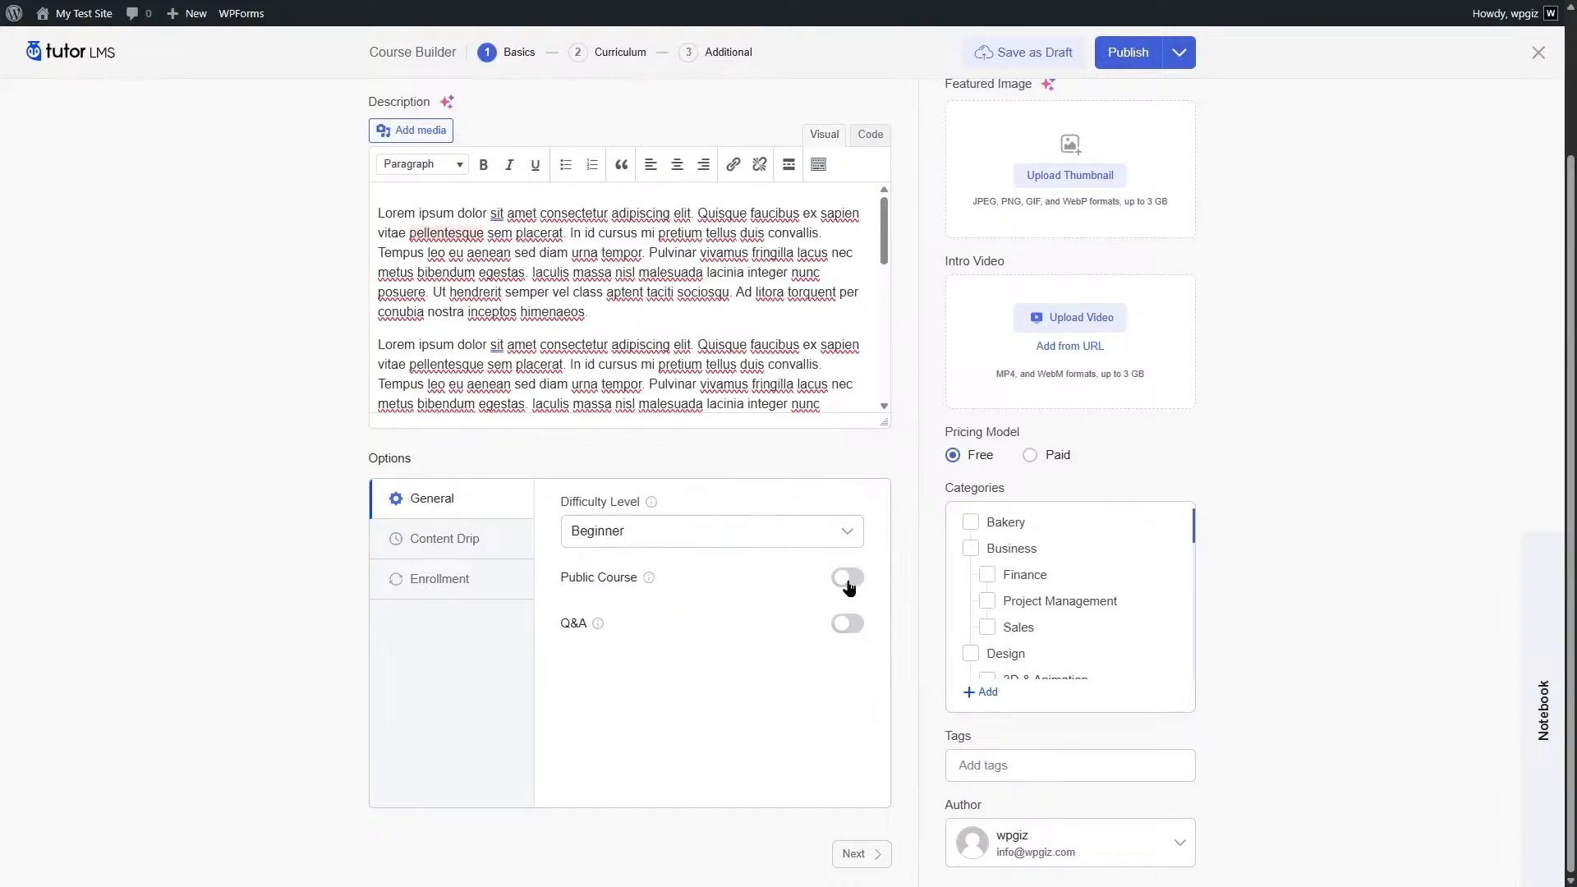
click(845, 626)
click(850, 627)
Review the Content Drip and Enrollment options, keeping Maximum Student at 0
click(475, 554)
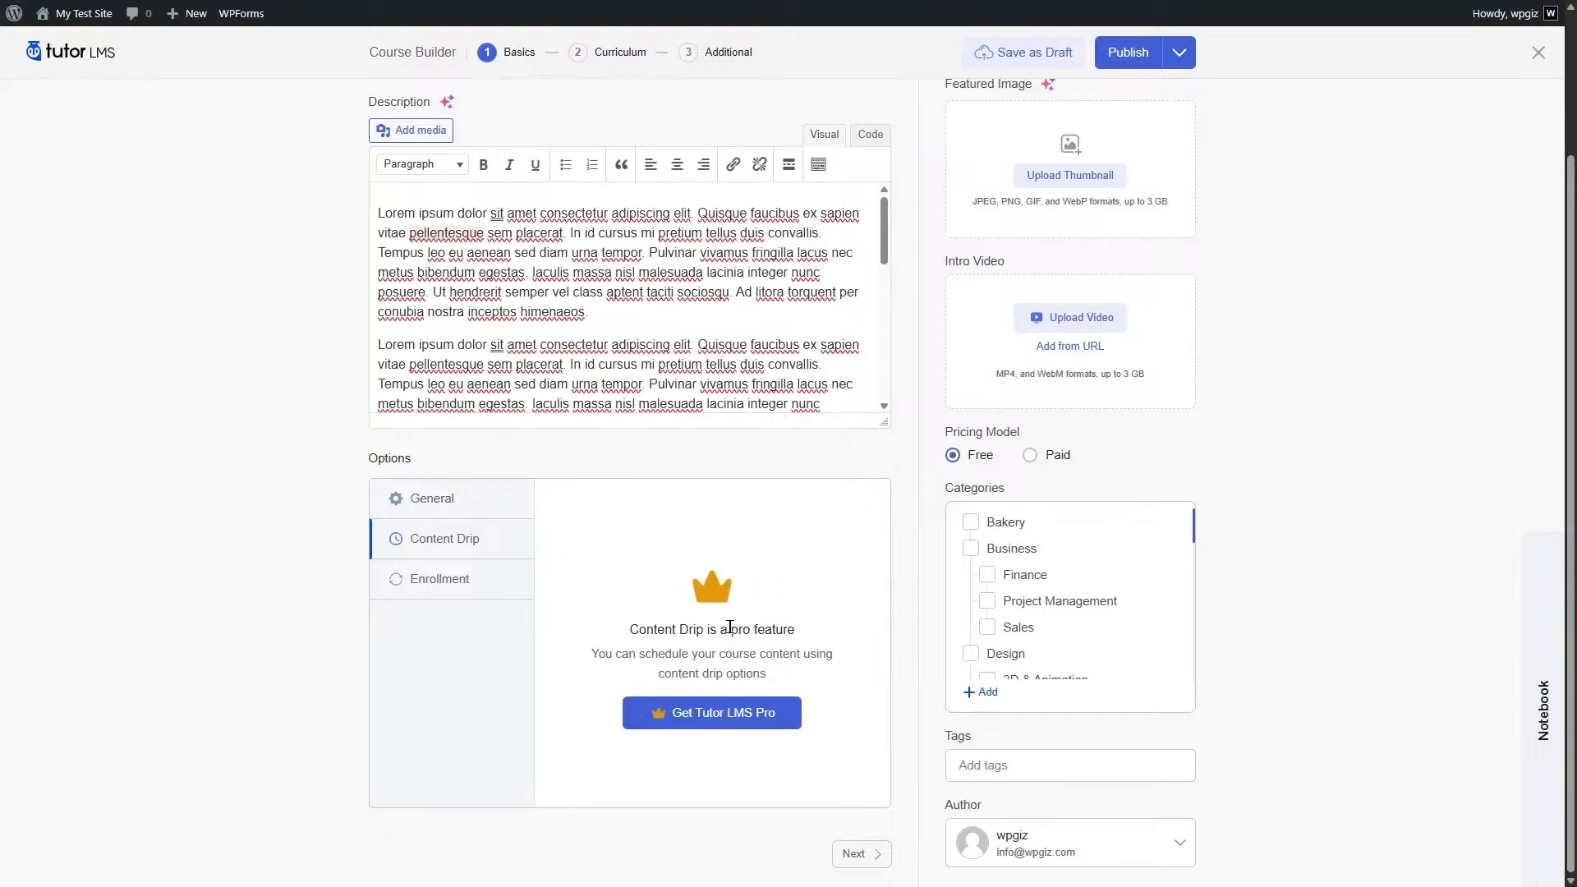
click(464, 593)
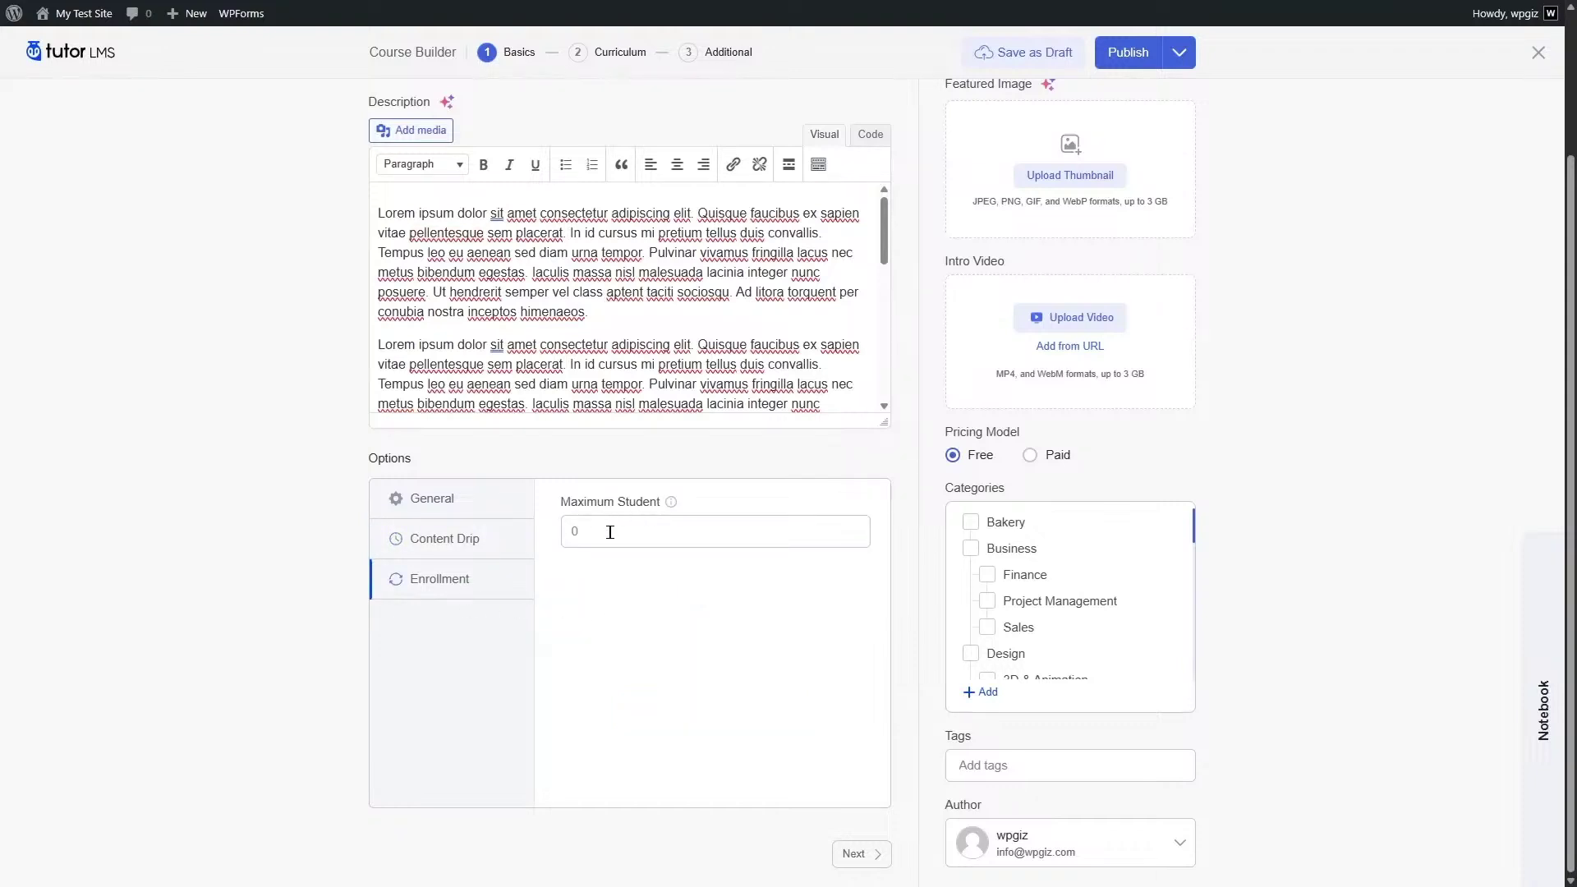
click(682, 536)
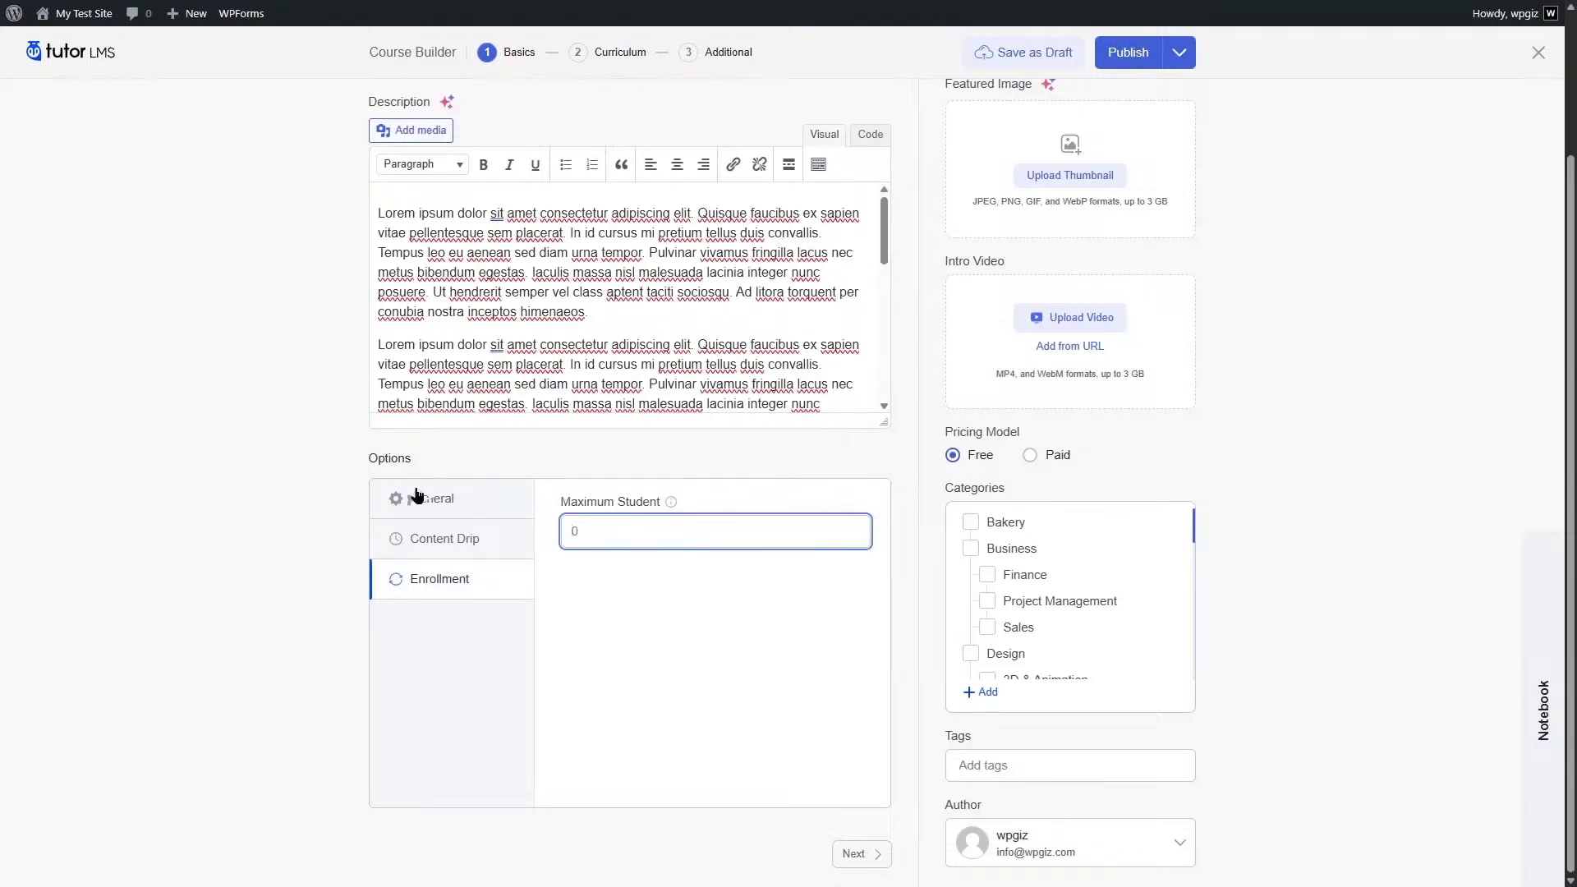
click(349, 490)
scroll(351, 489, up, 2)
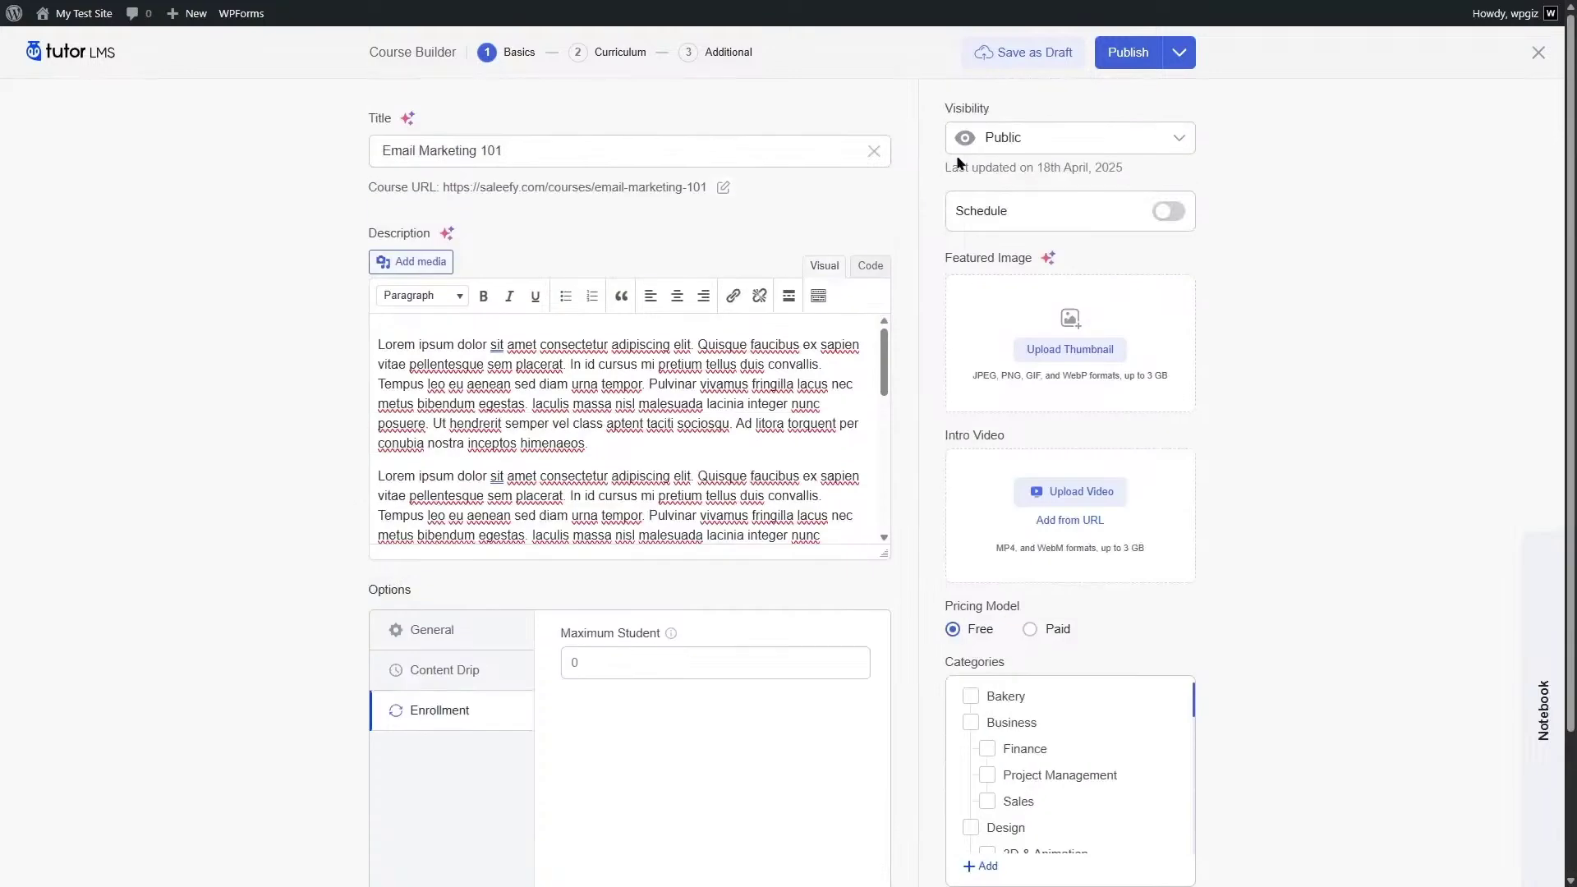
click(1021, 147)
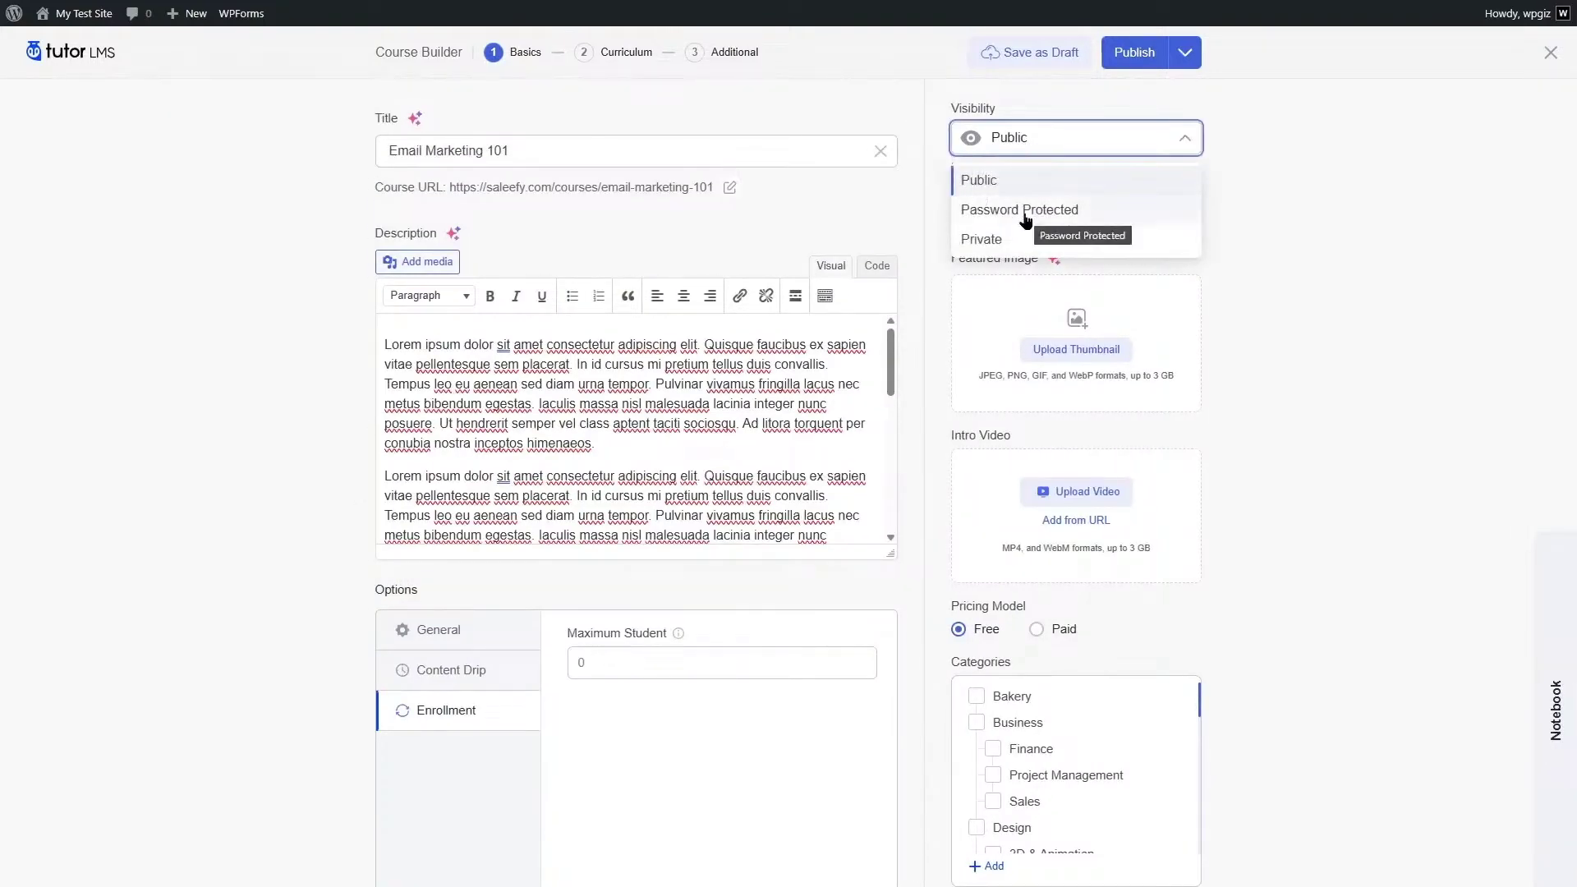
click(991, 185)
click(1168, 213)
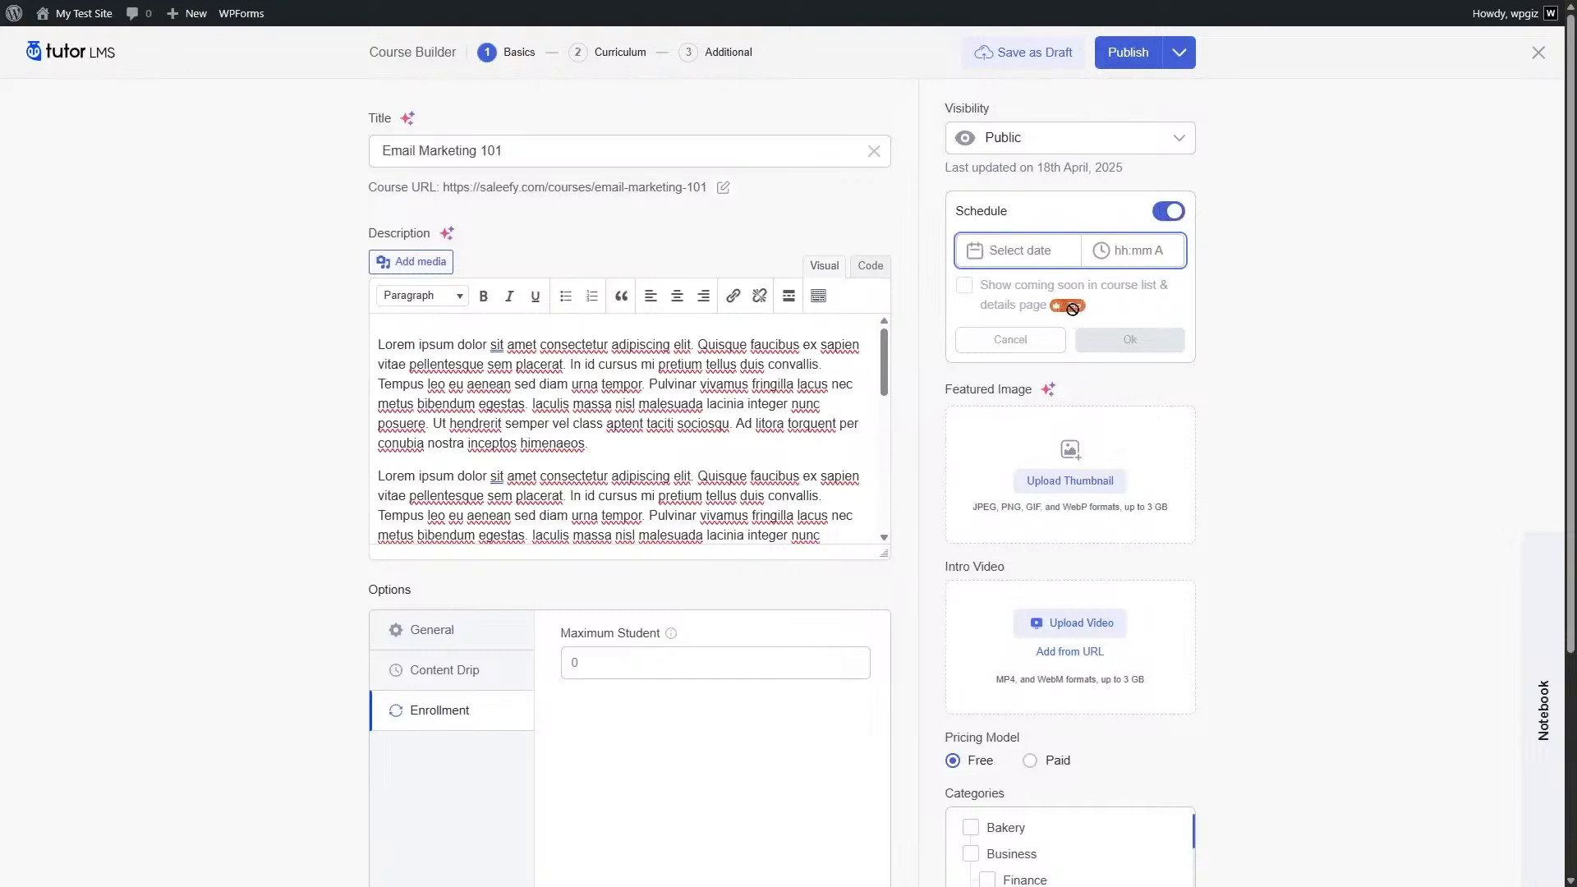
click(1166, 213)
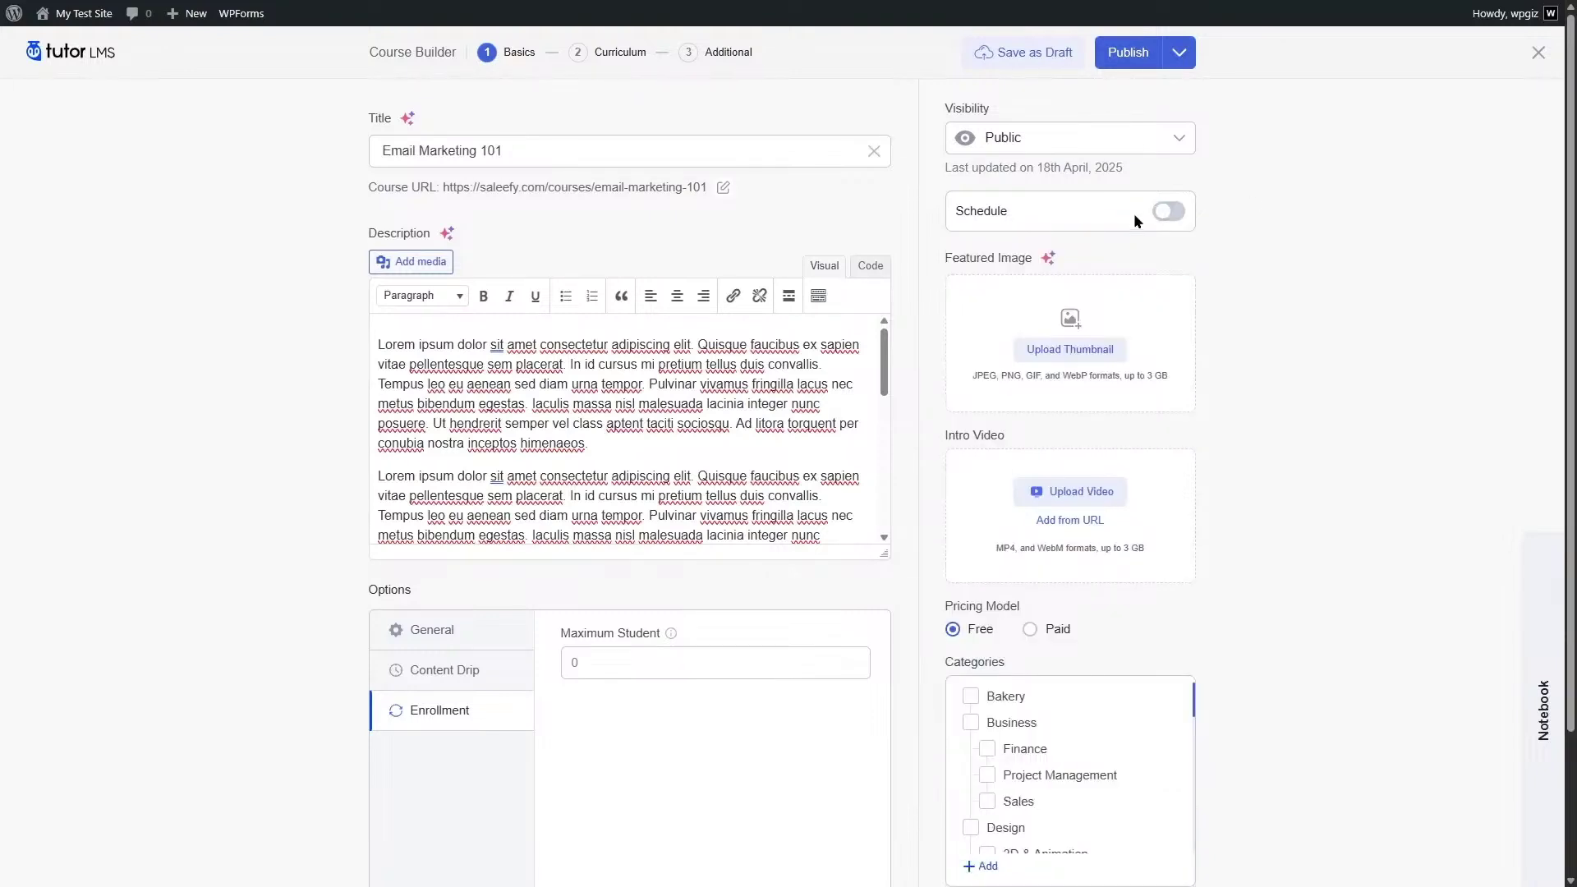
click(1170, 214)
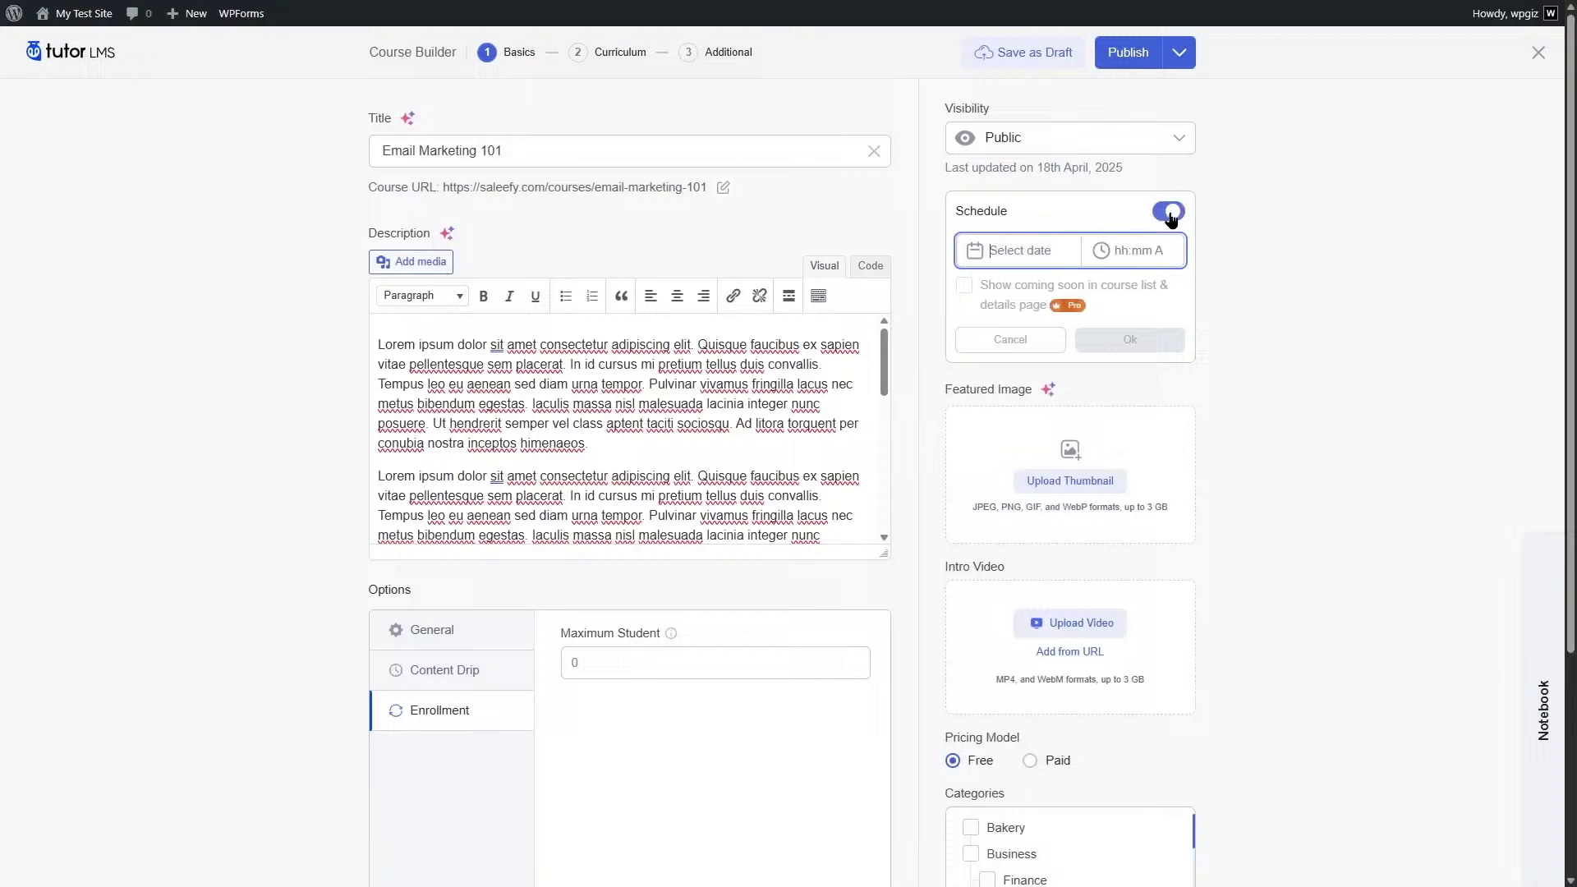
click(1009, 249)
click(1077, 287)
click(1168, 211)
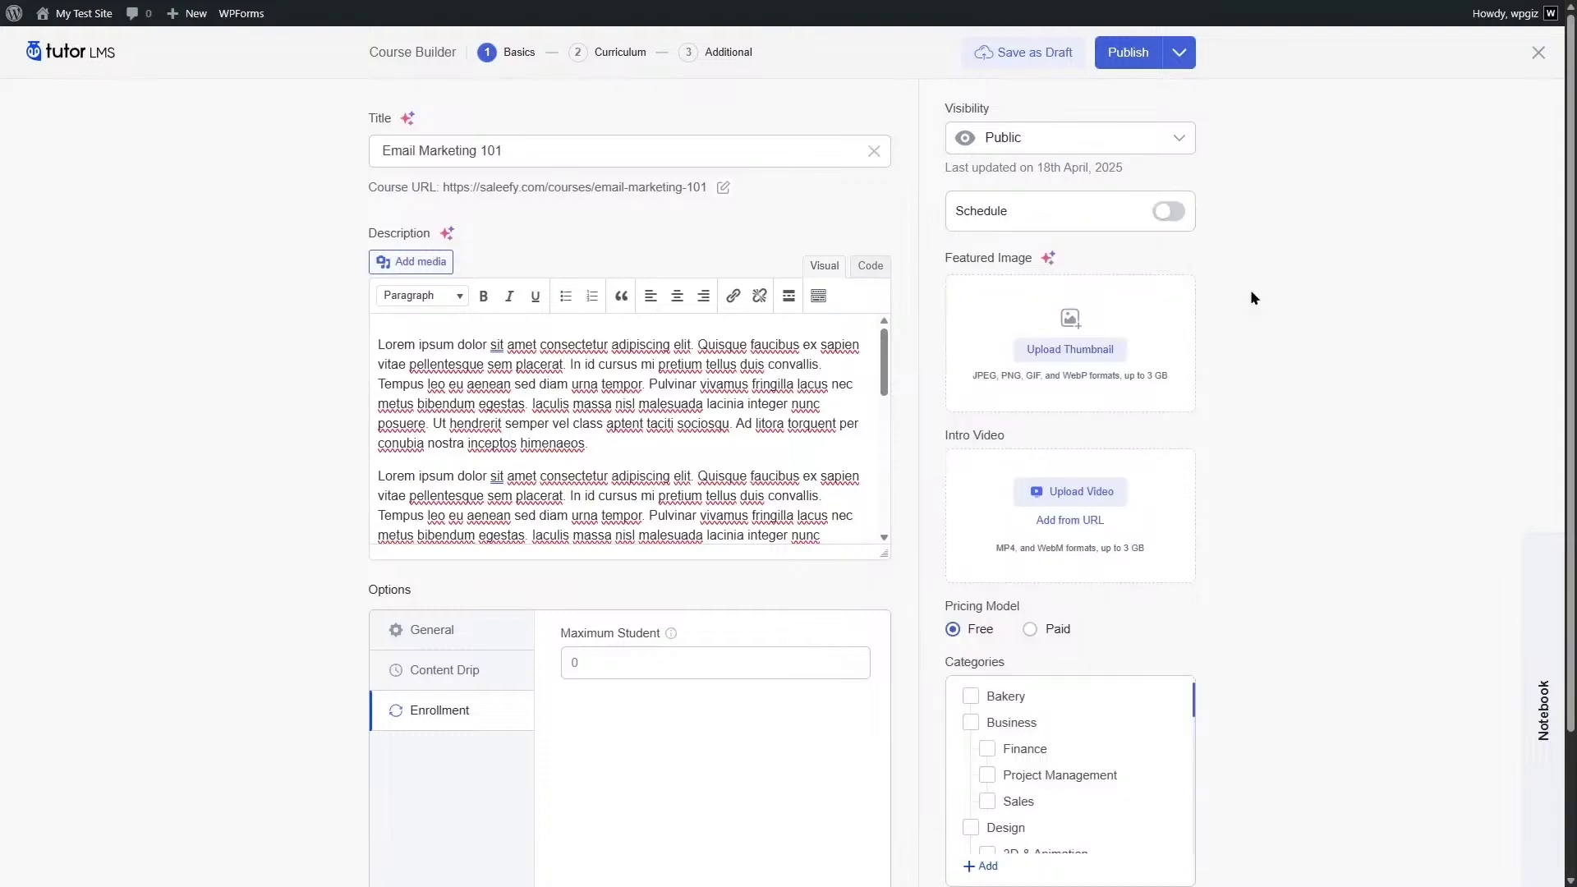
Add an Email Marketing 101 featured image; close the video media library without choosing anything
click(1076, 349)
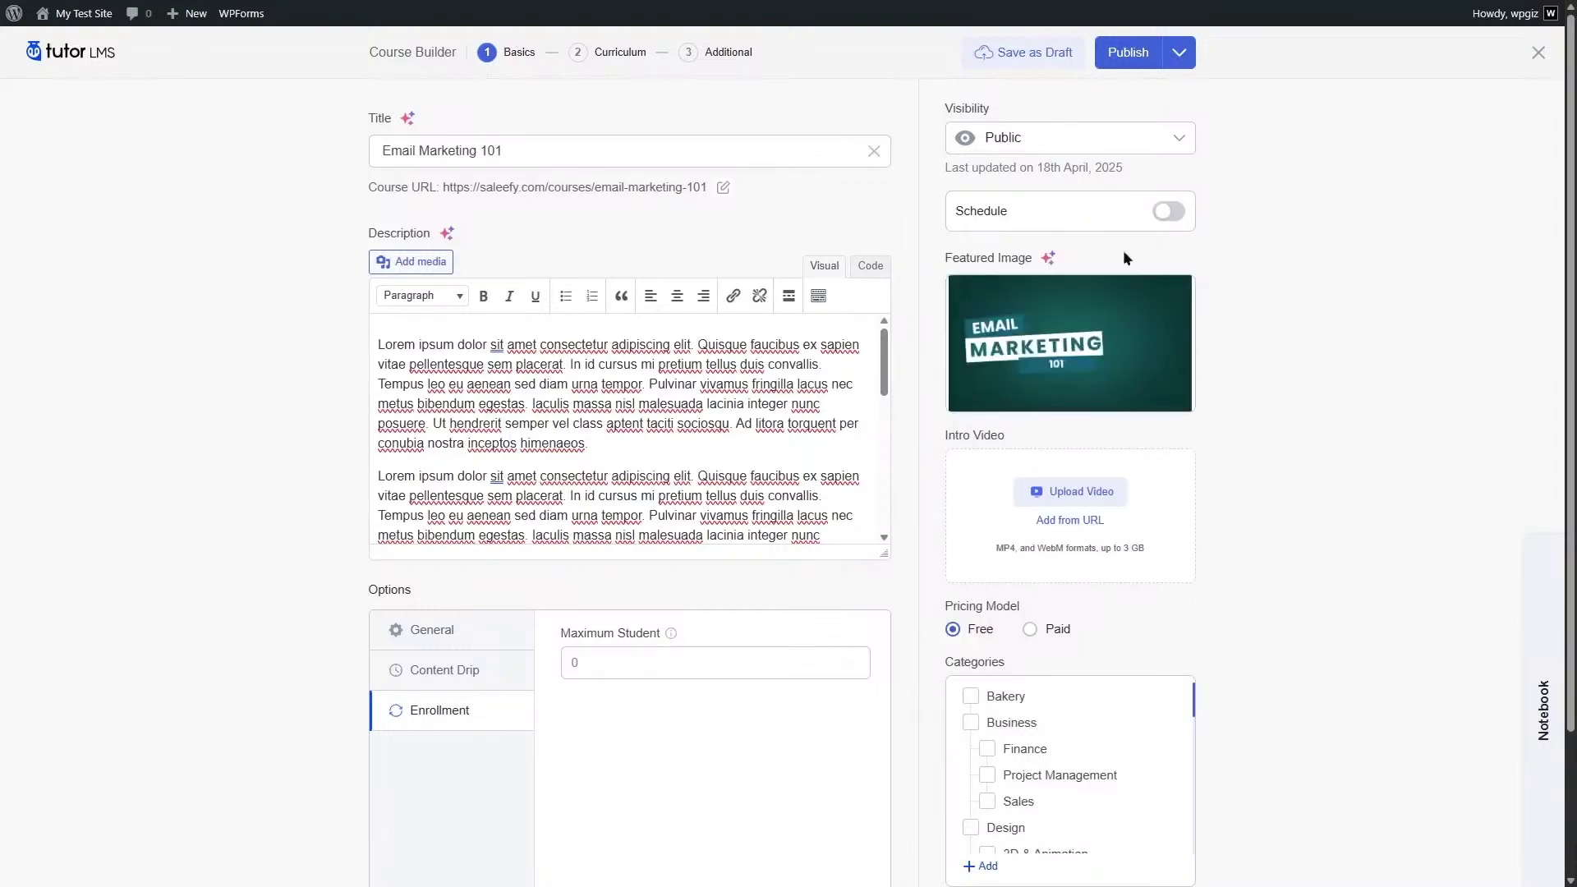
mouse_move(1085, 297)
click(1066, 493)
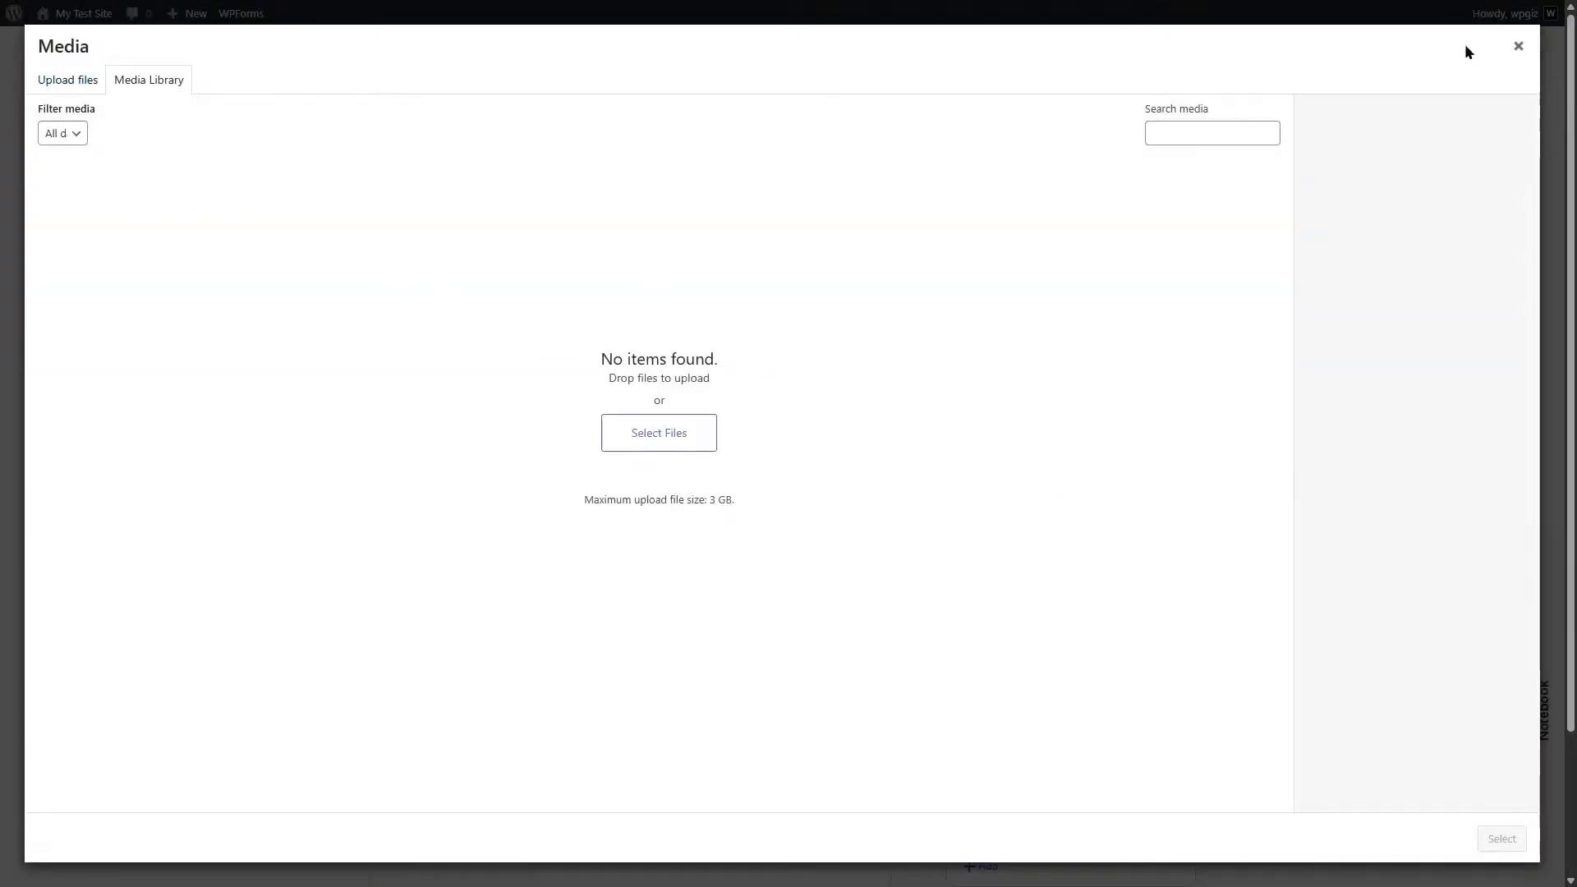
click(1520, 47)
Cancel the External URL intro video and save the course as a draft
click(1058, 523)
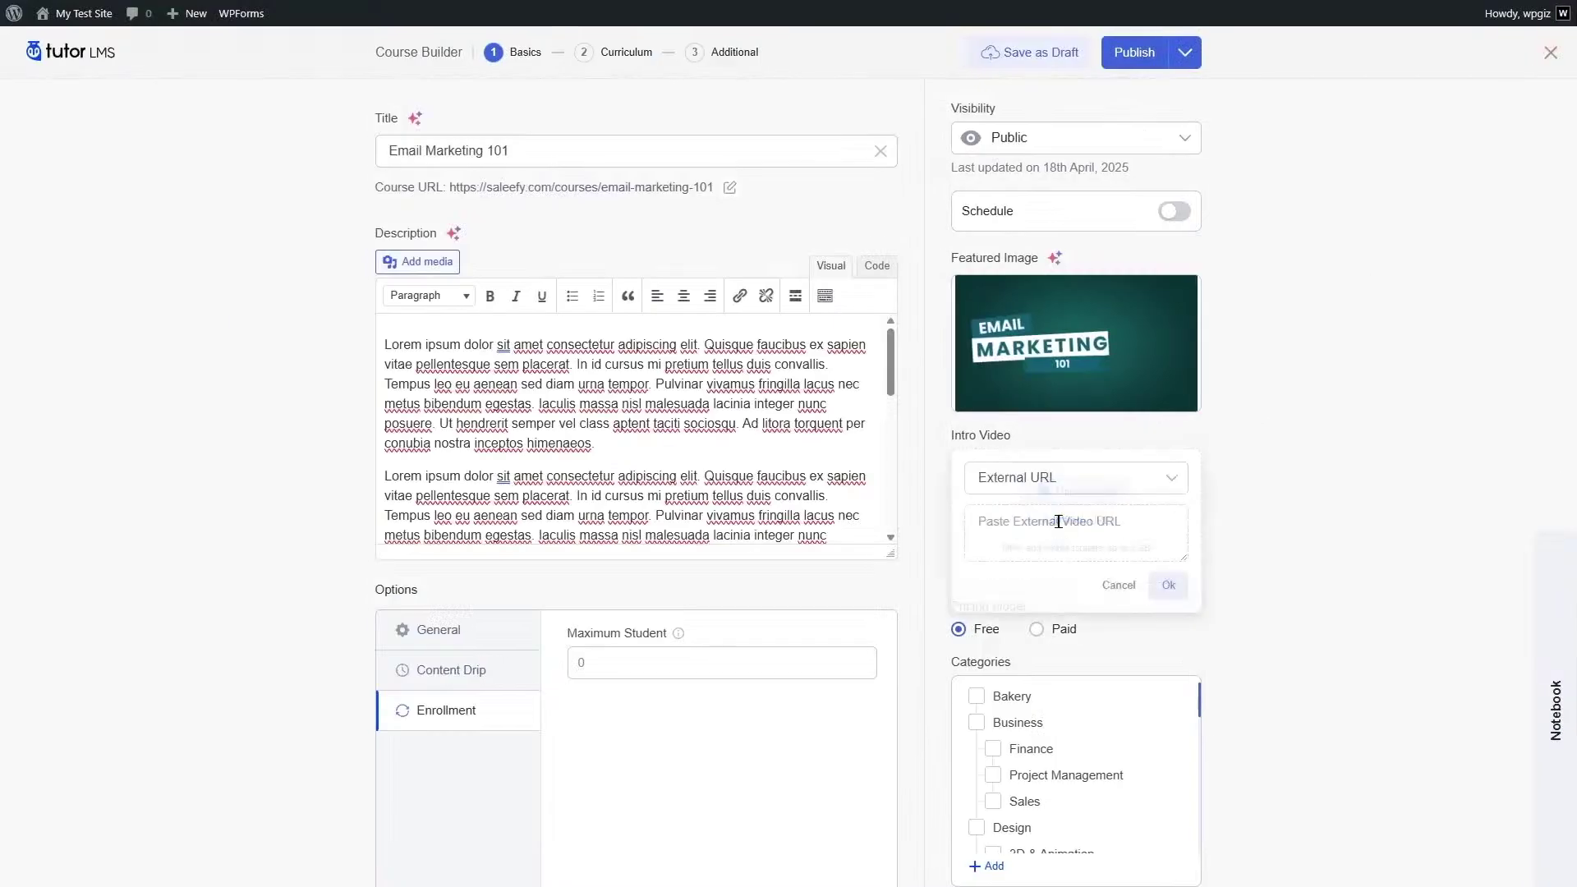
click(1081, 478)
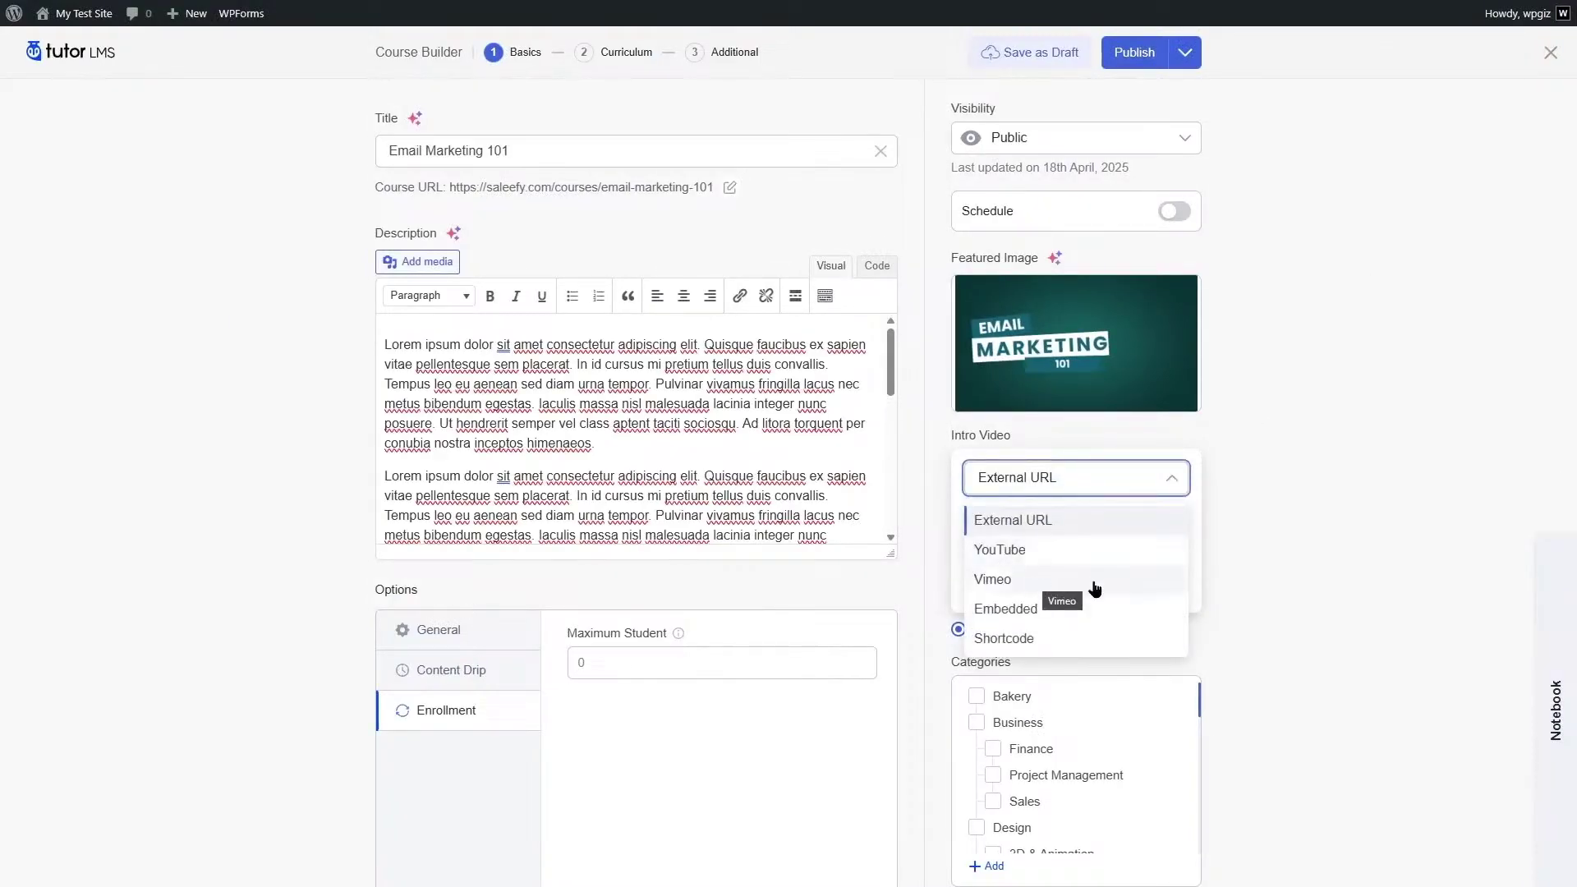
click(1112, 486)
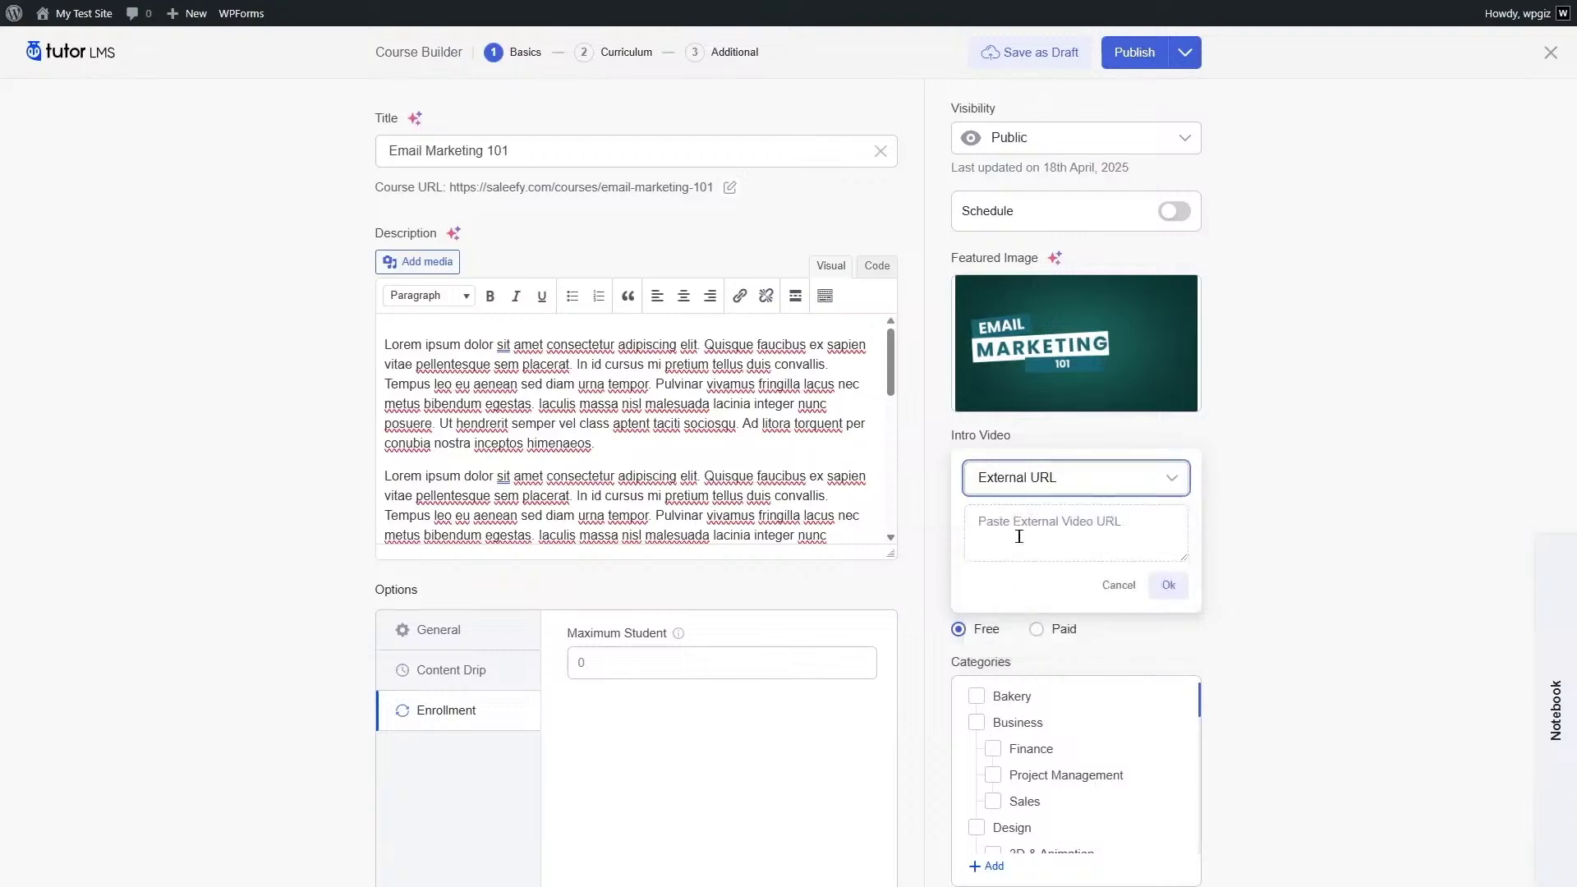
click(1114, 586)
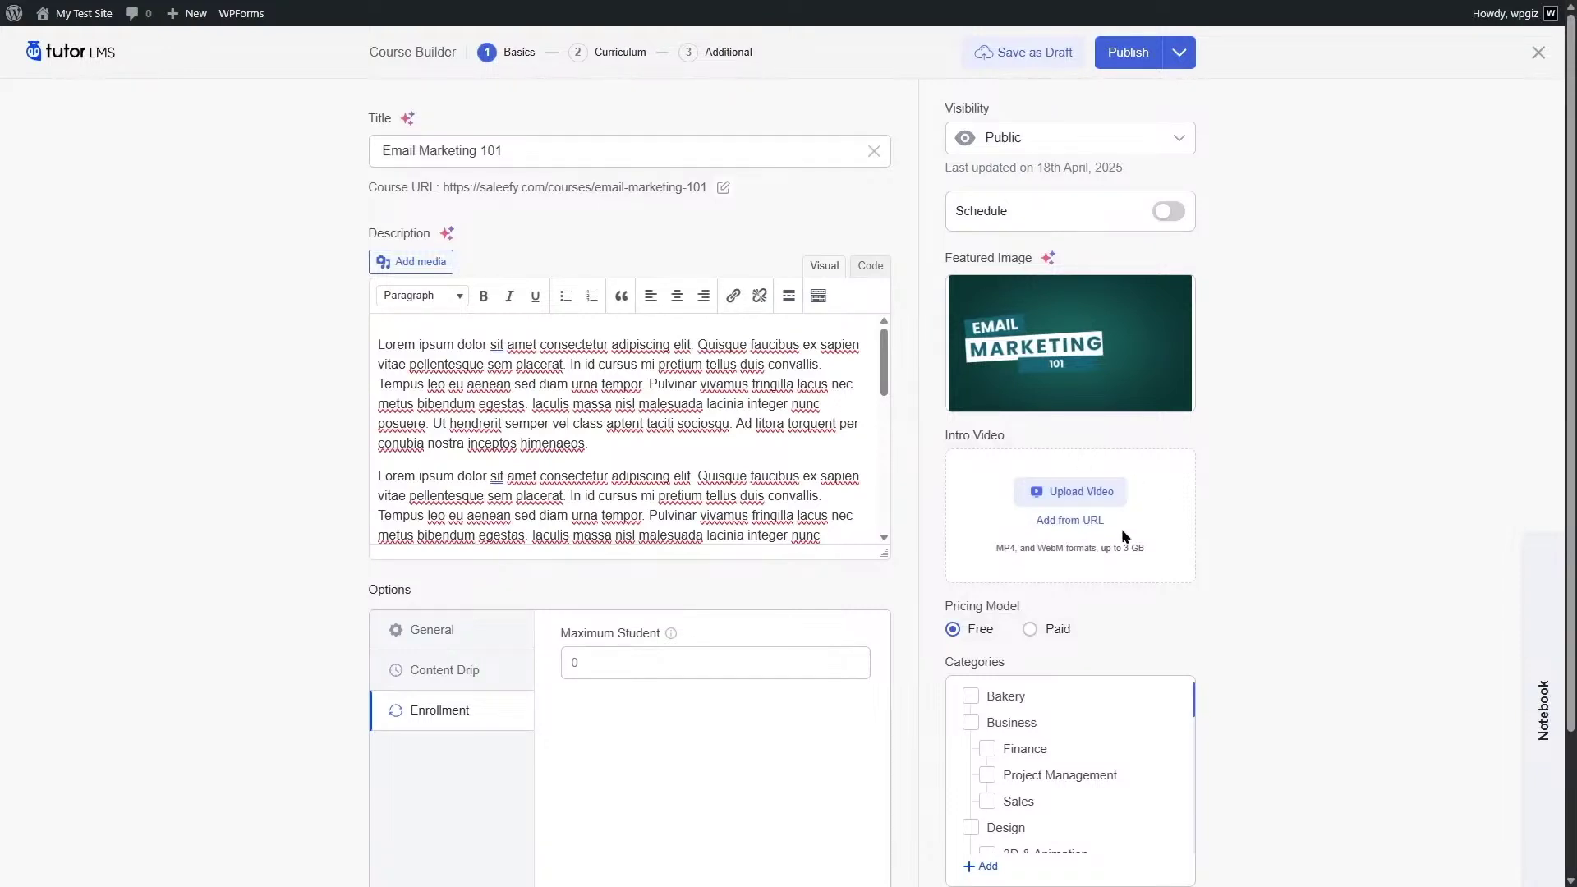
click(1018, 59)
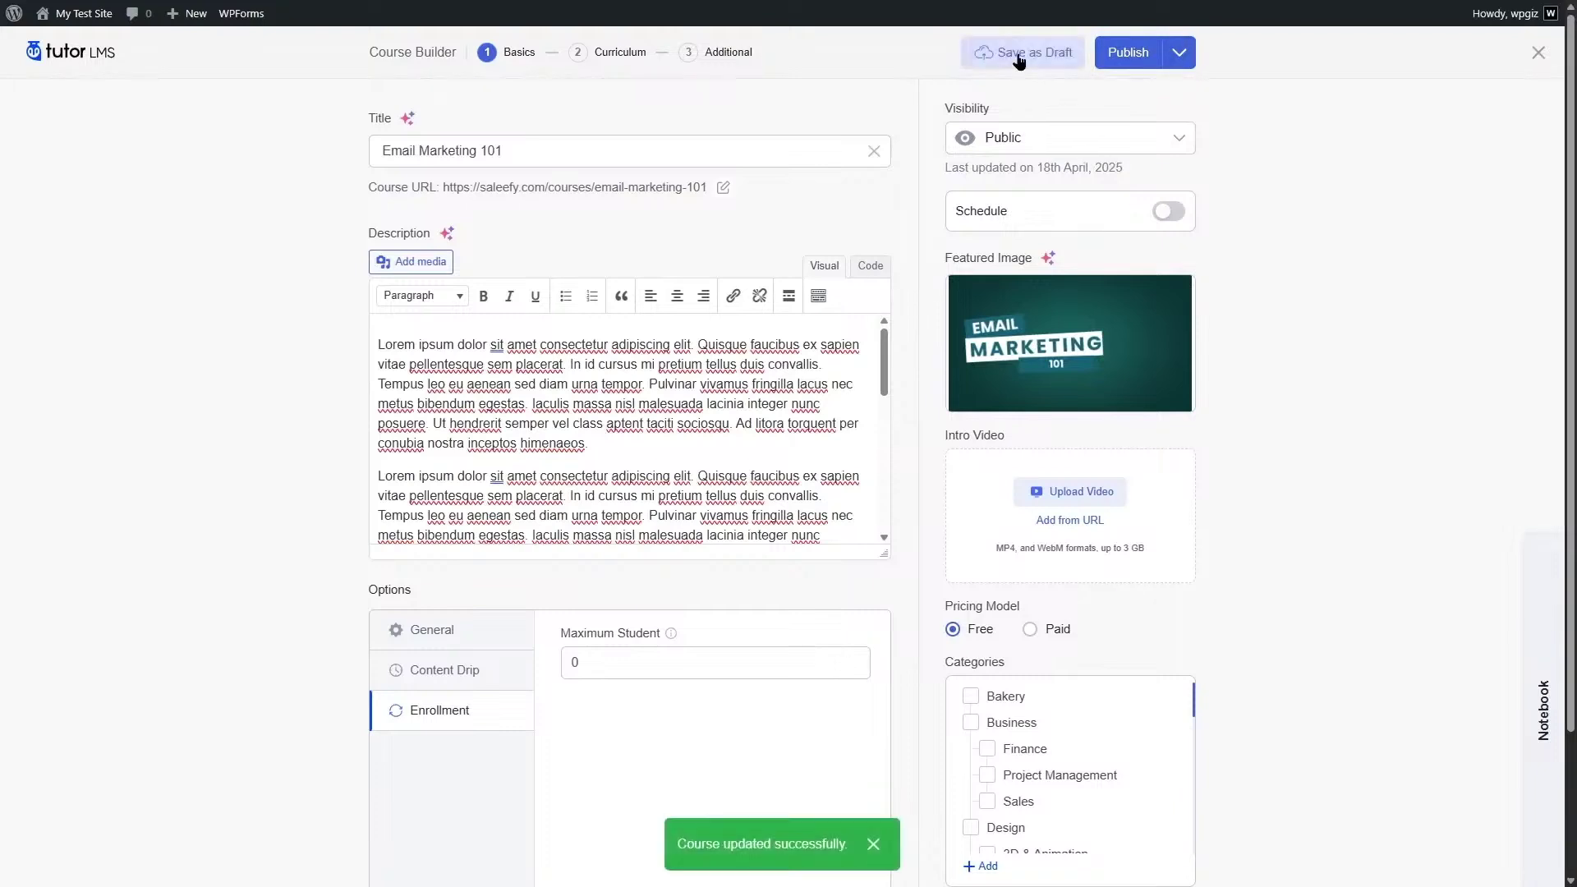
Close the builder, review the Course settings' video sources, then return to the Courses list
click(1539, 52)
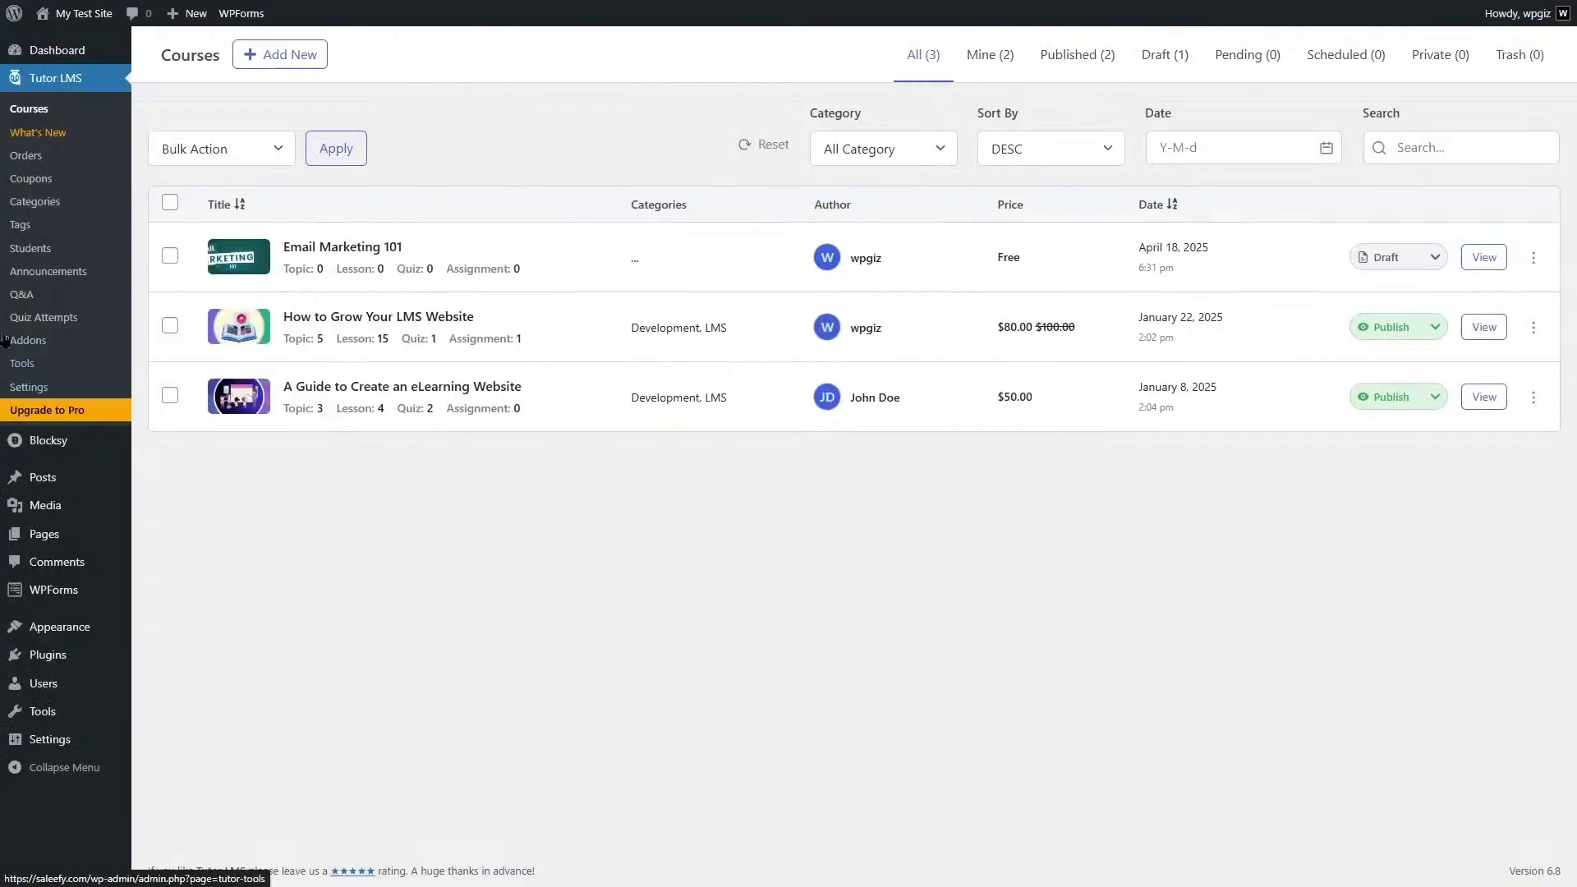
click(28, 387)
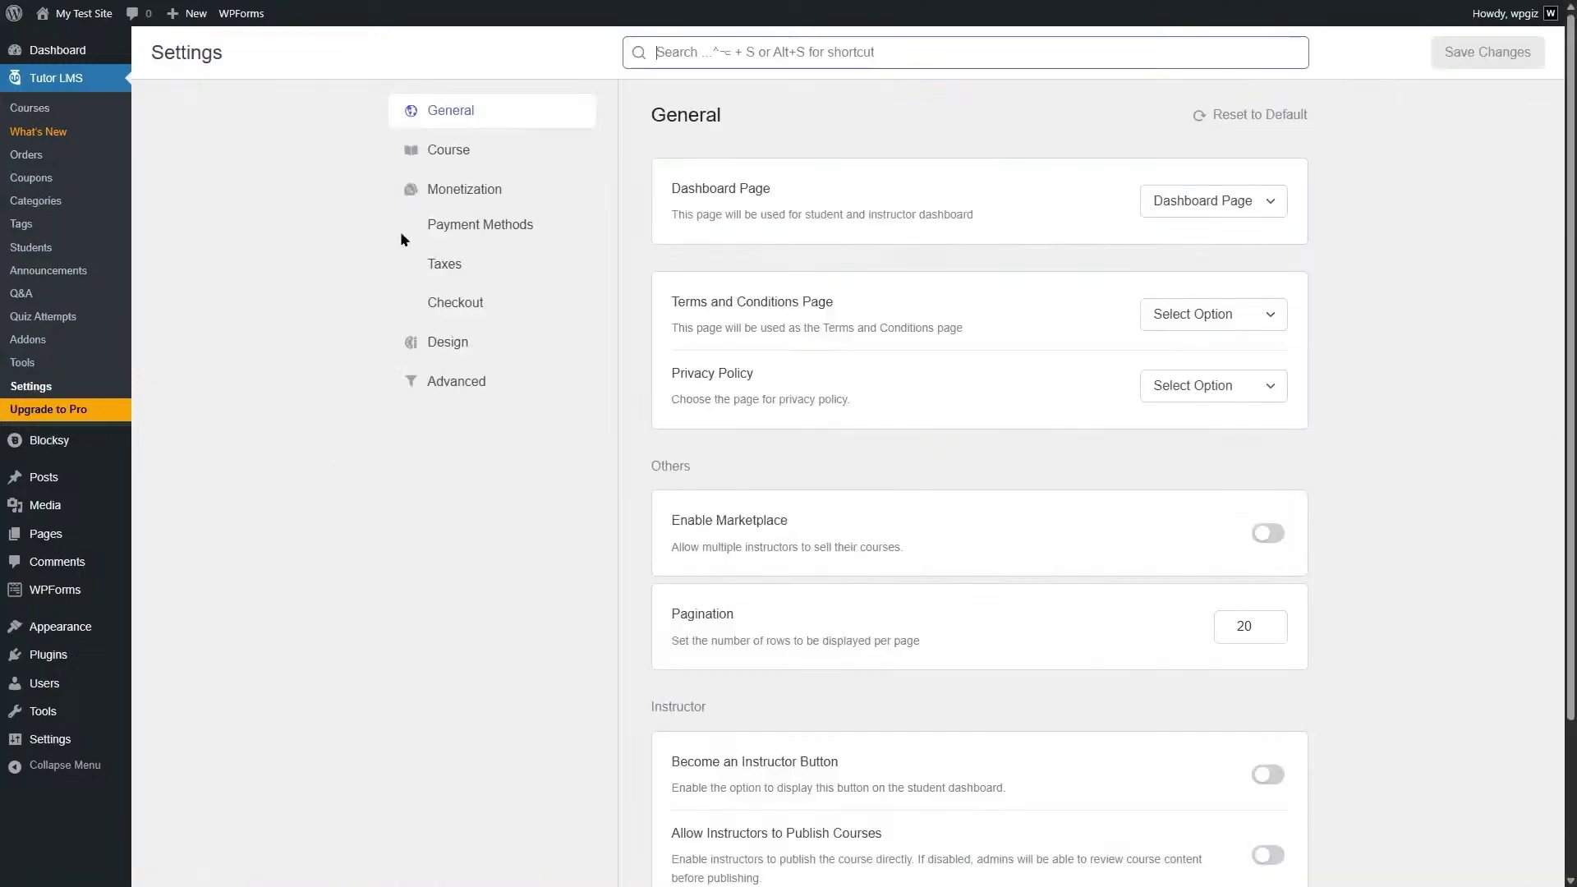
click(450, 153)
scroll(1124, 493, down, 10)
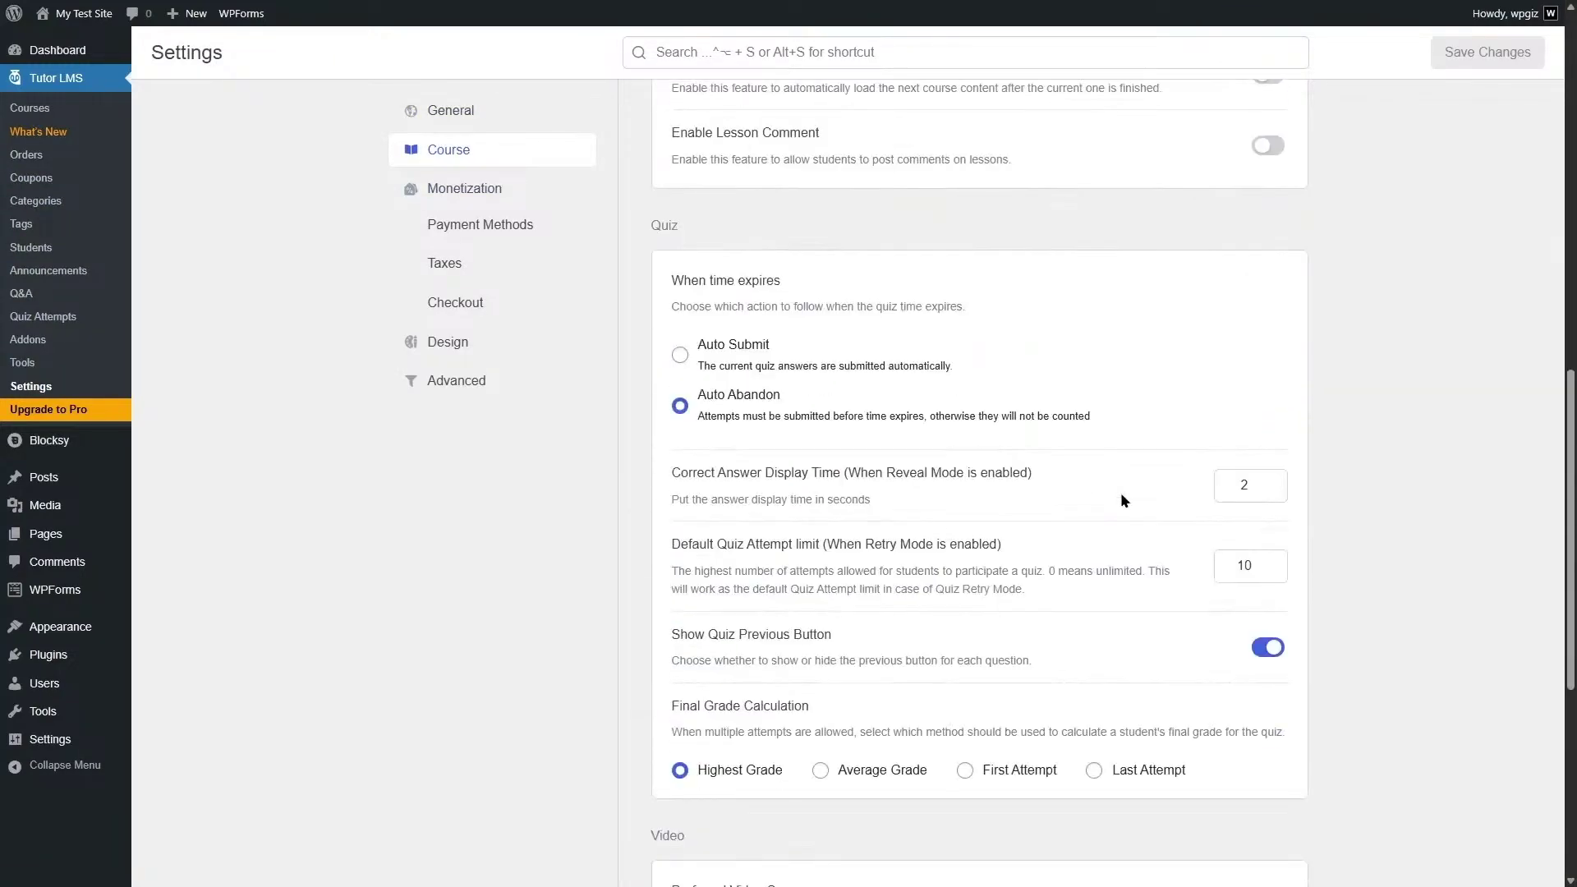
scroll(1124, 499, down, 5)
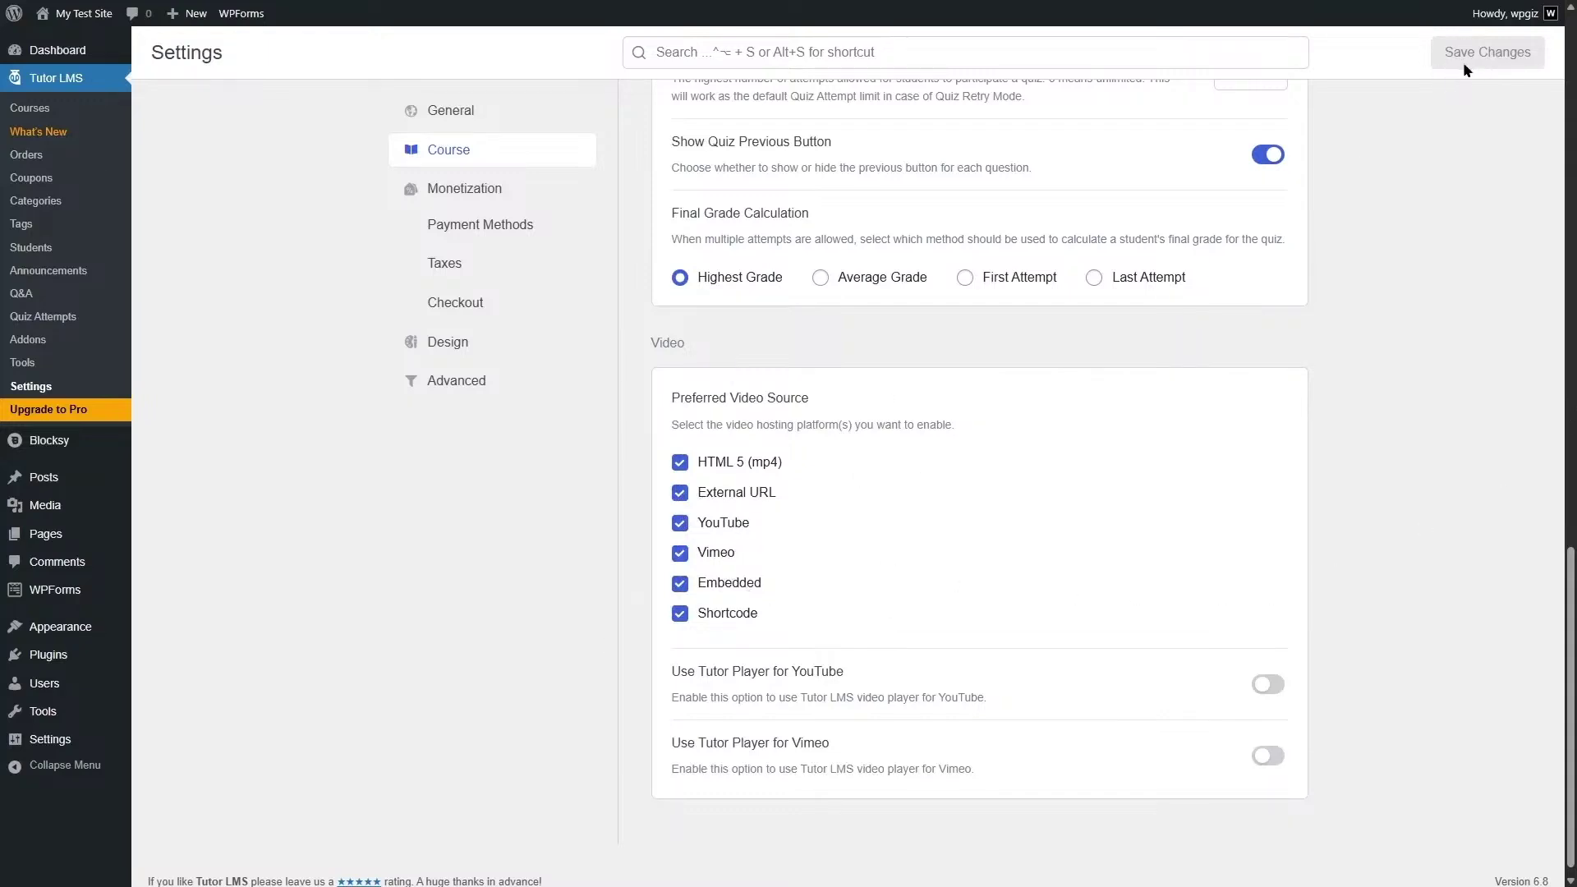
click(74, 114)
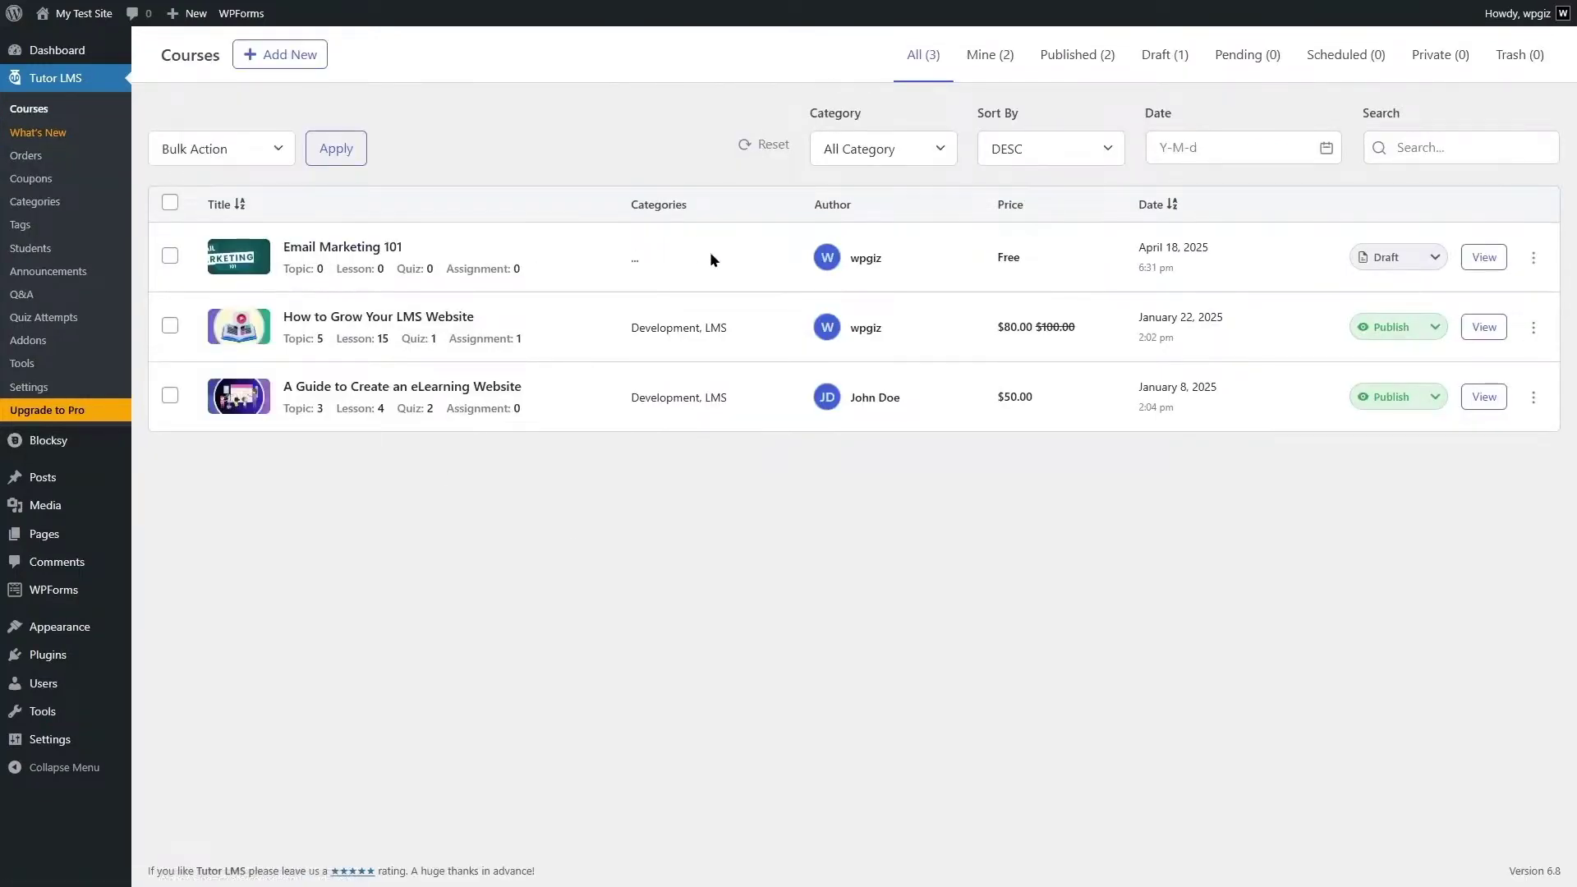
Choose Edit from the Email Marketing 101 row's actions menu
click(1533, 258)
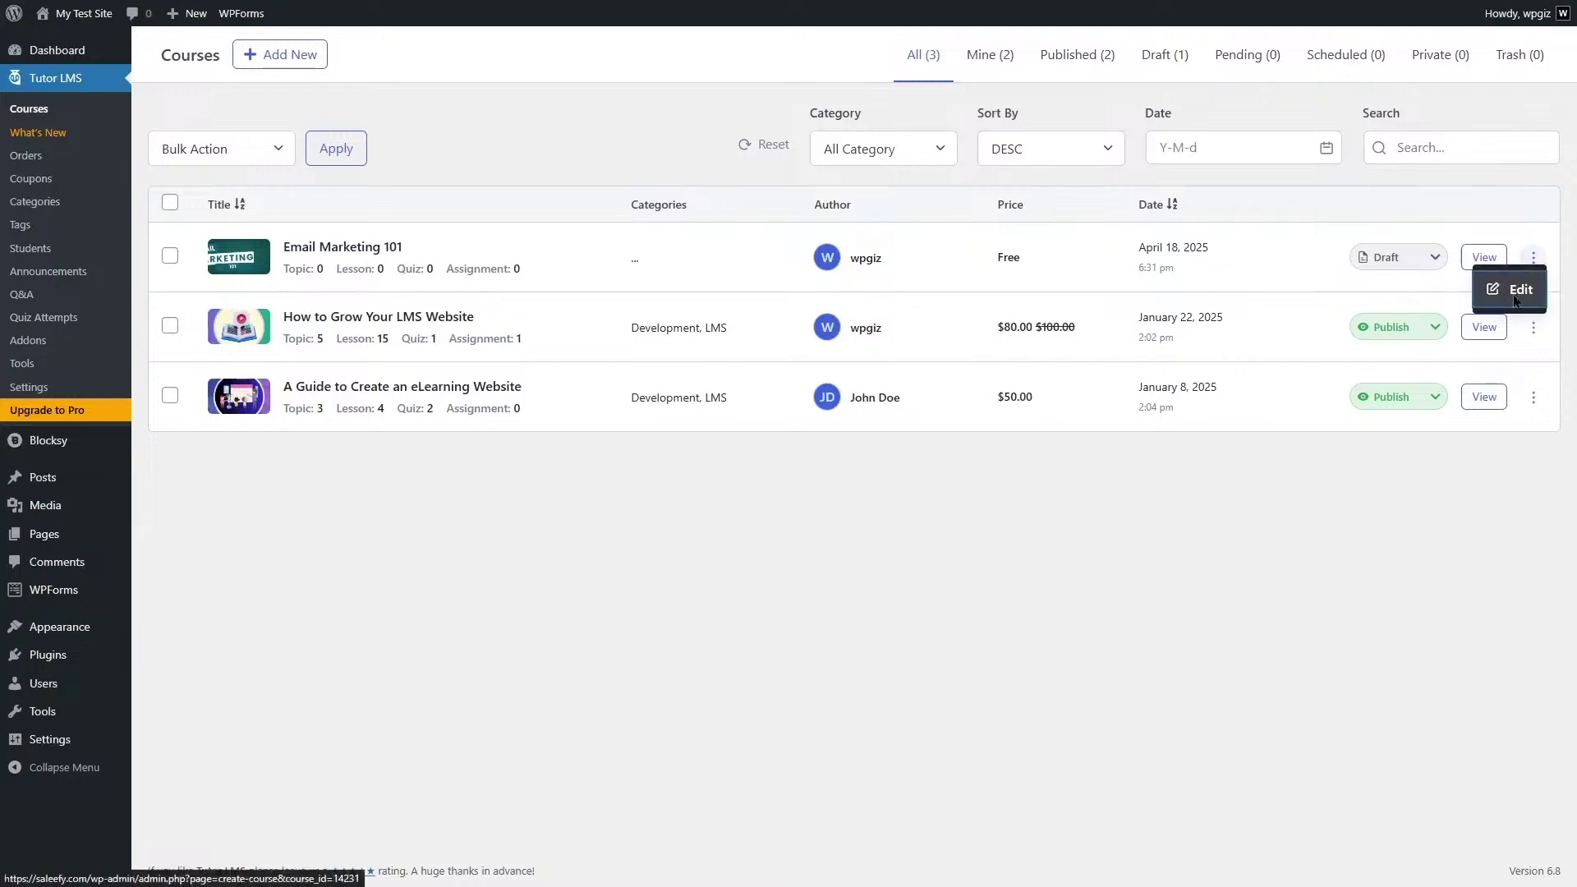
click(1516, 296)
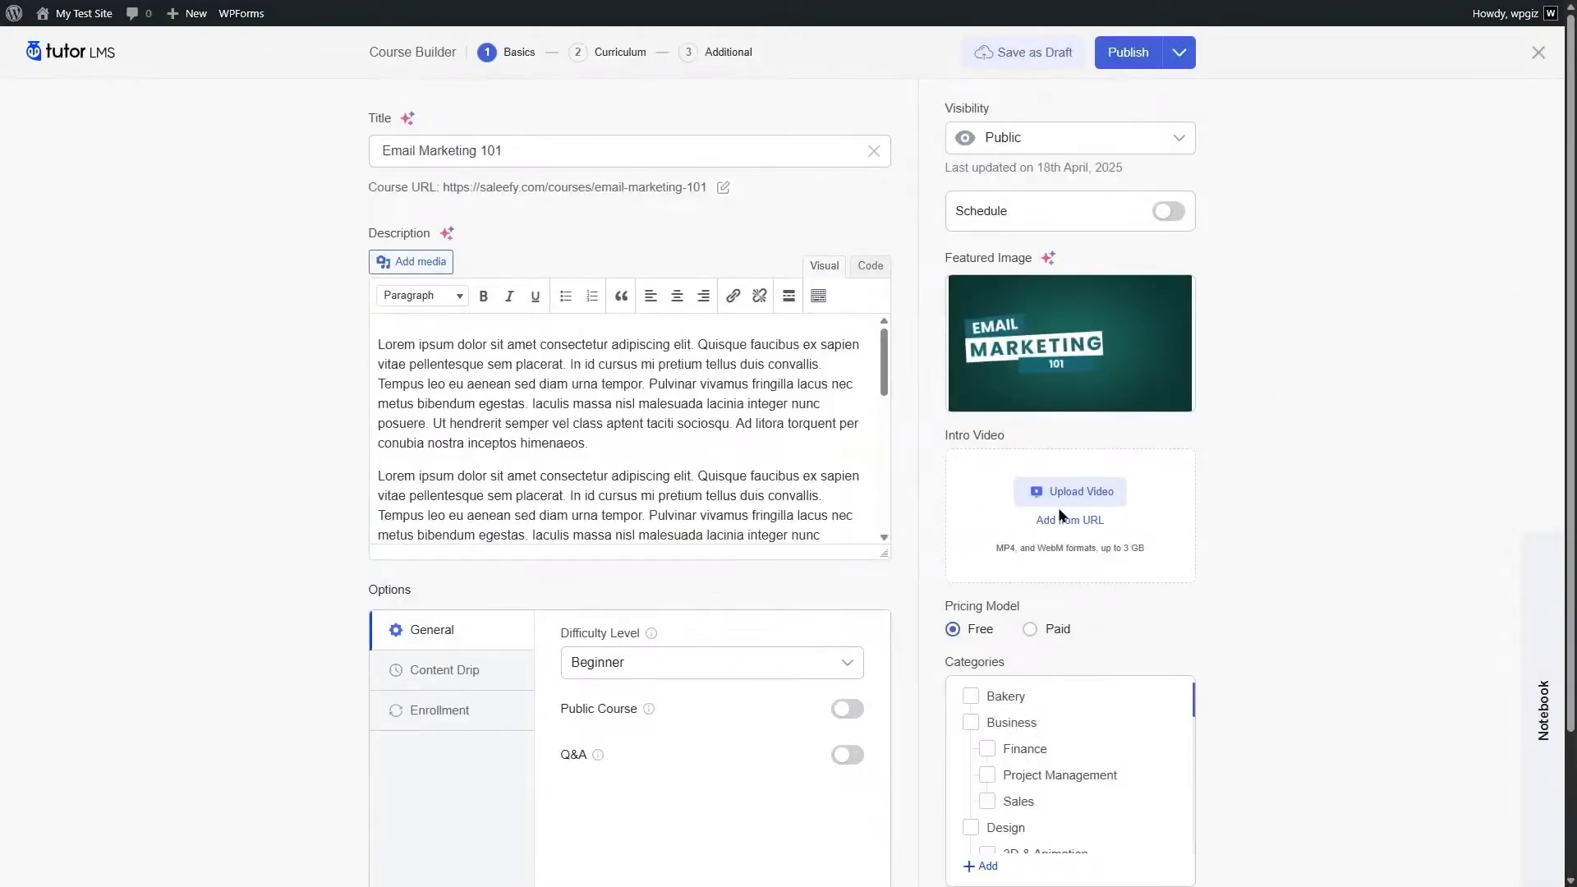
scroll(1256, 475, down, 2)
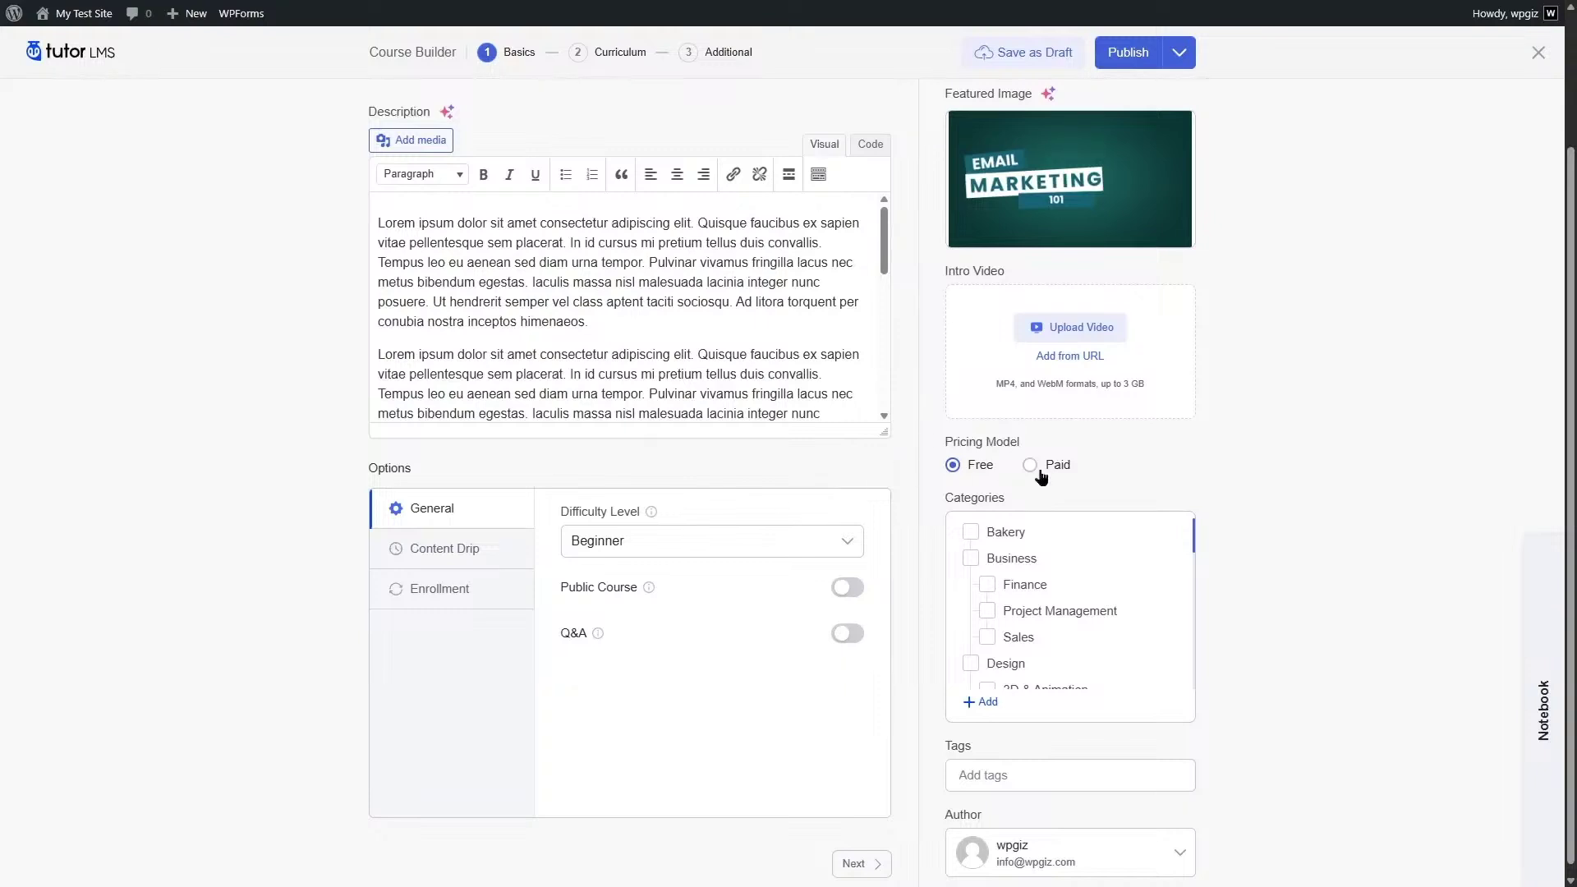
Set the pricing model to Paid with a regular price of 50 and sale price 0
click(1067, 471)
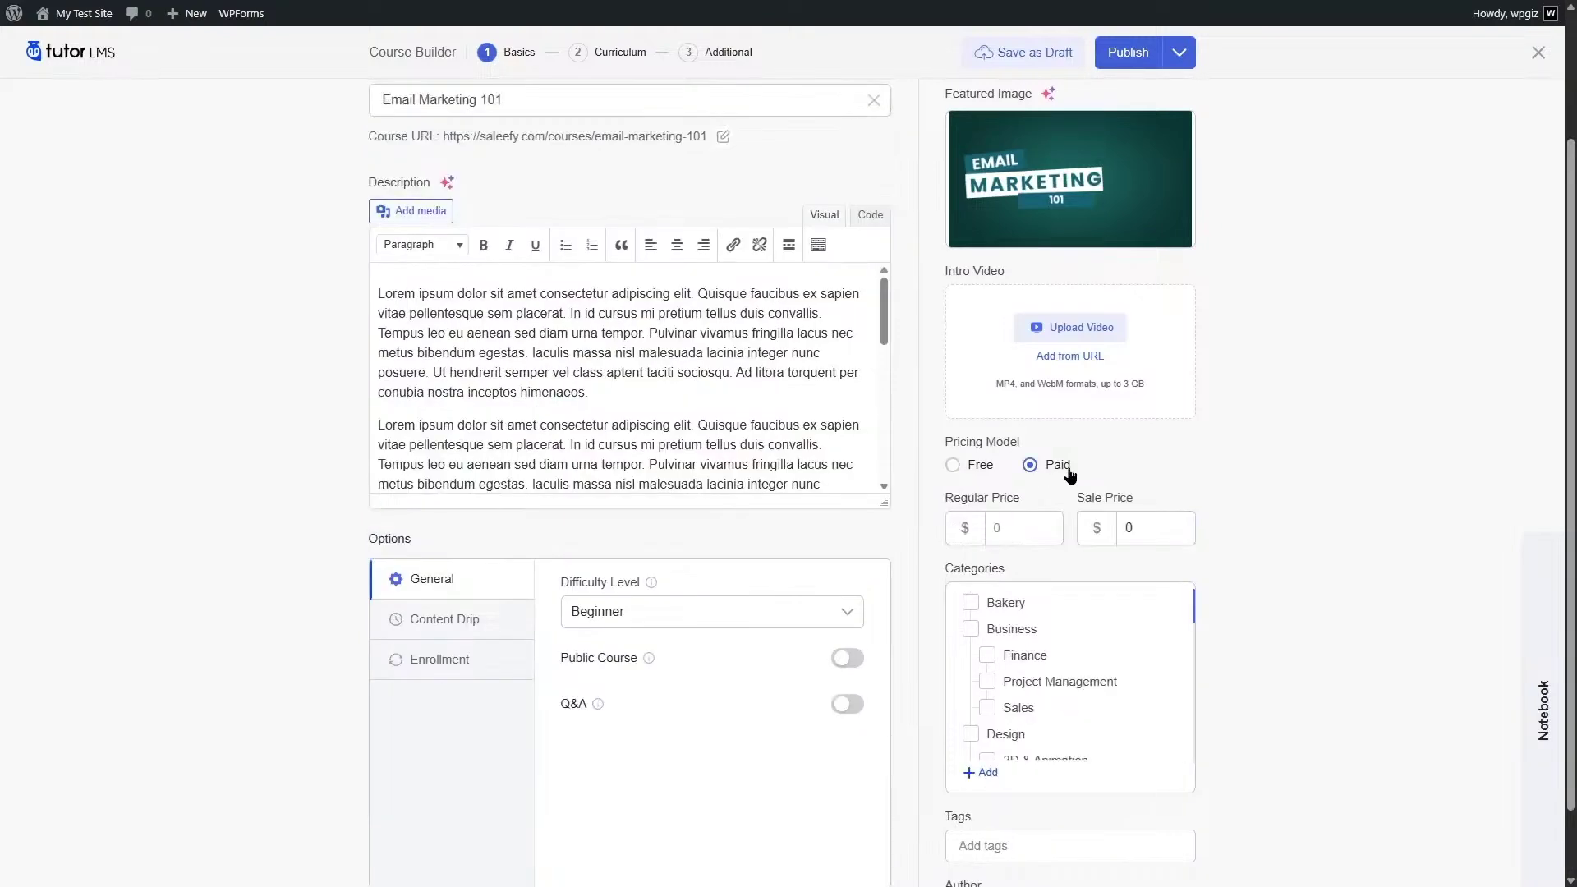
click(976, 466)
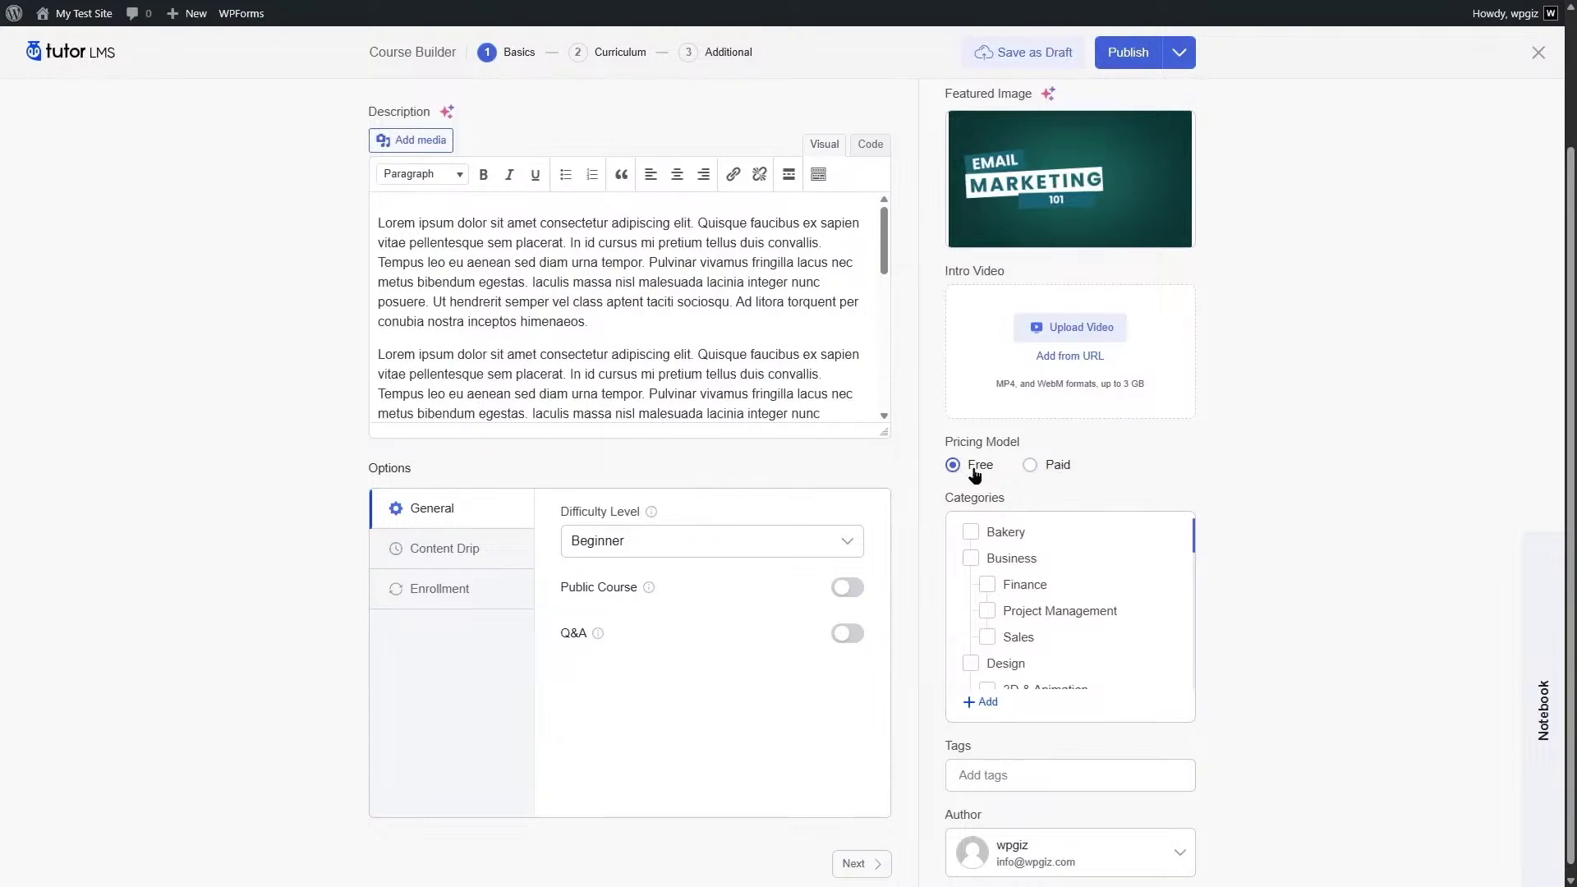
click(1060, 466)
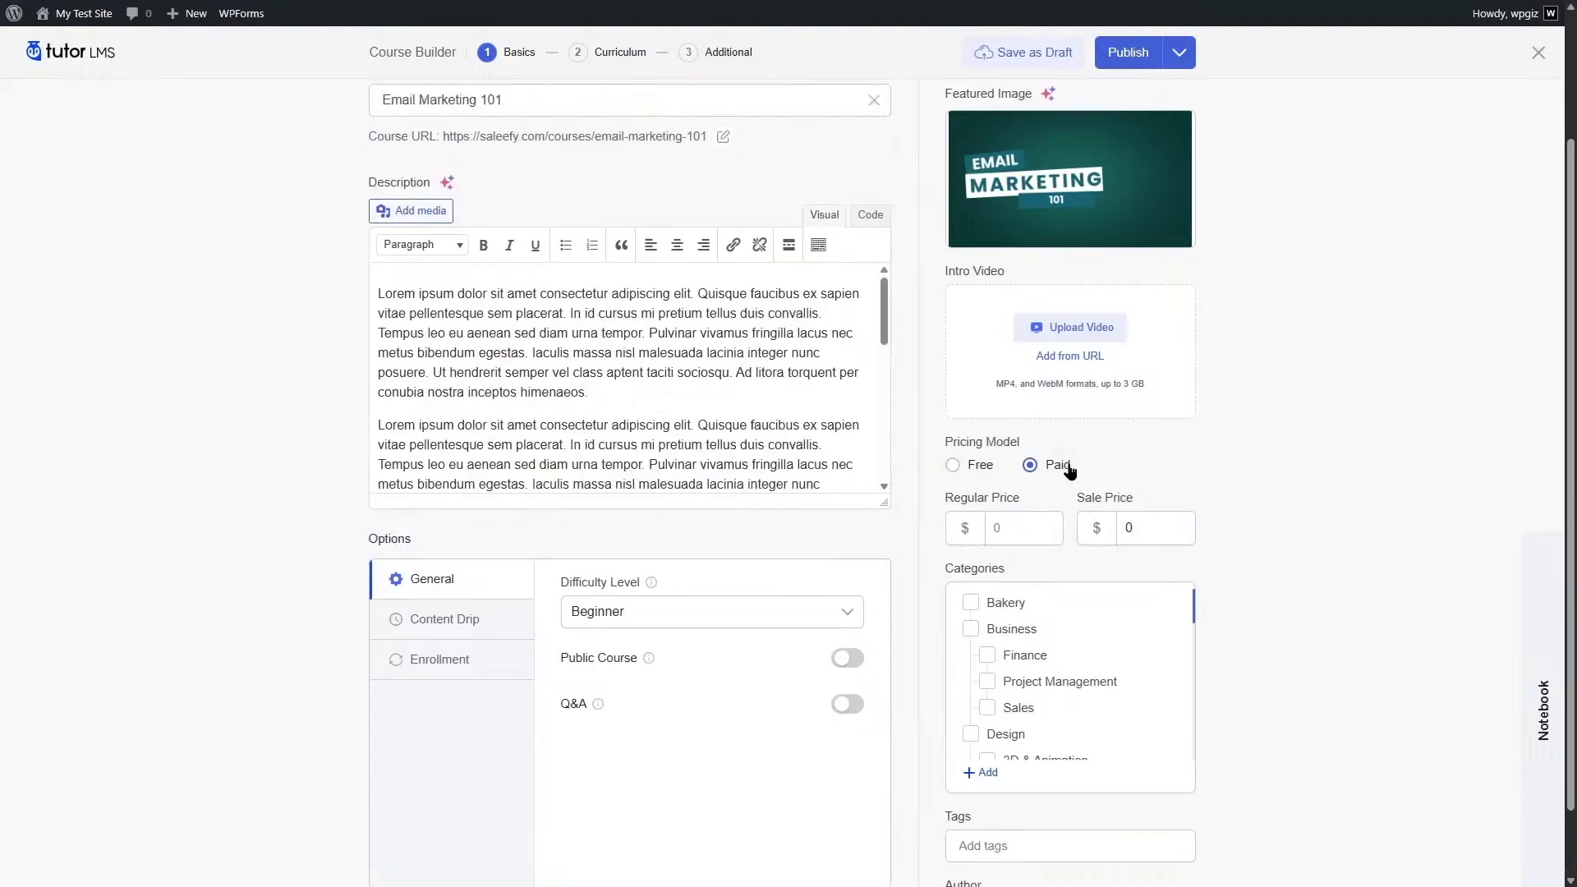
click(1023, 530)
text(50)
click(1163, 531)
click(1245, 539)
Tick the Marketing and Email Marketing categories
scroll(1068, 558, down, 1)
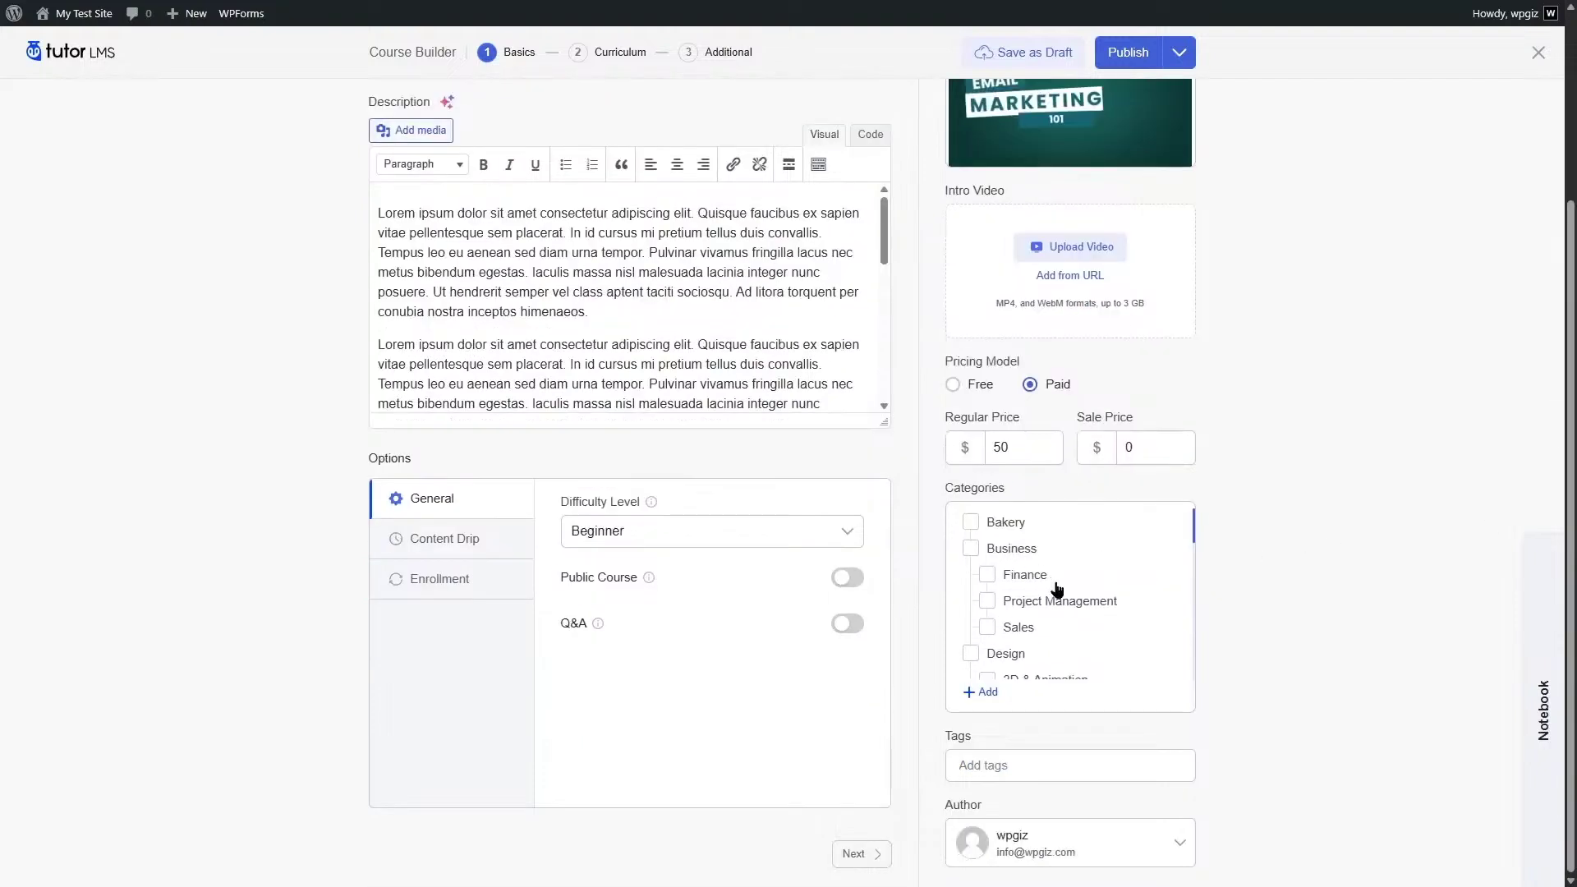
scroll(1056, 583, down, 5)
scroll(1056, 585, up, 5)
scroll(1140, 542, down, 5)
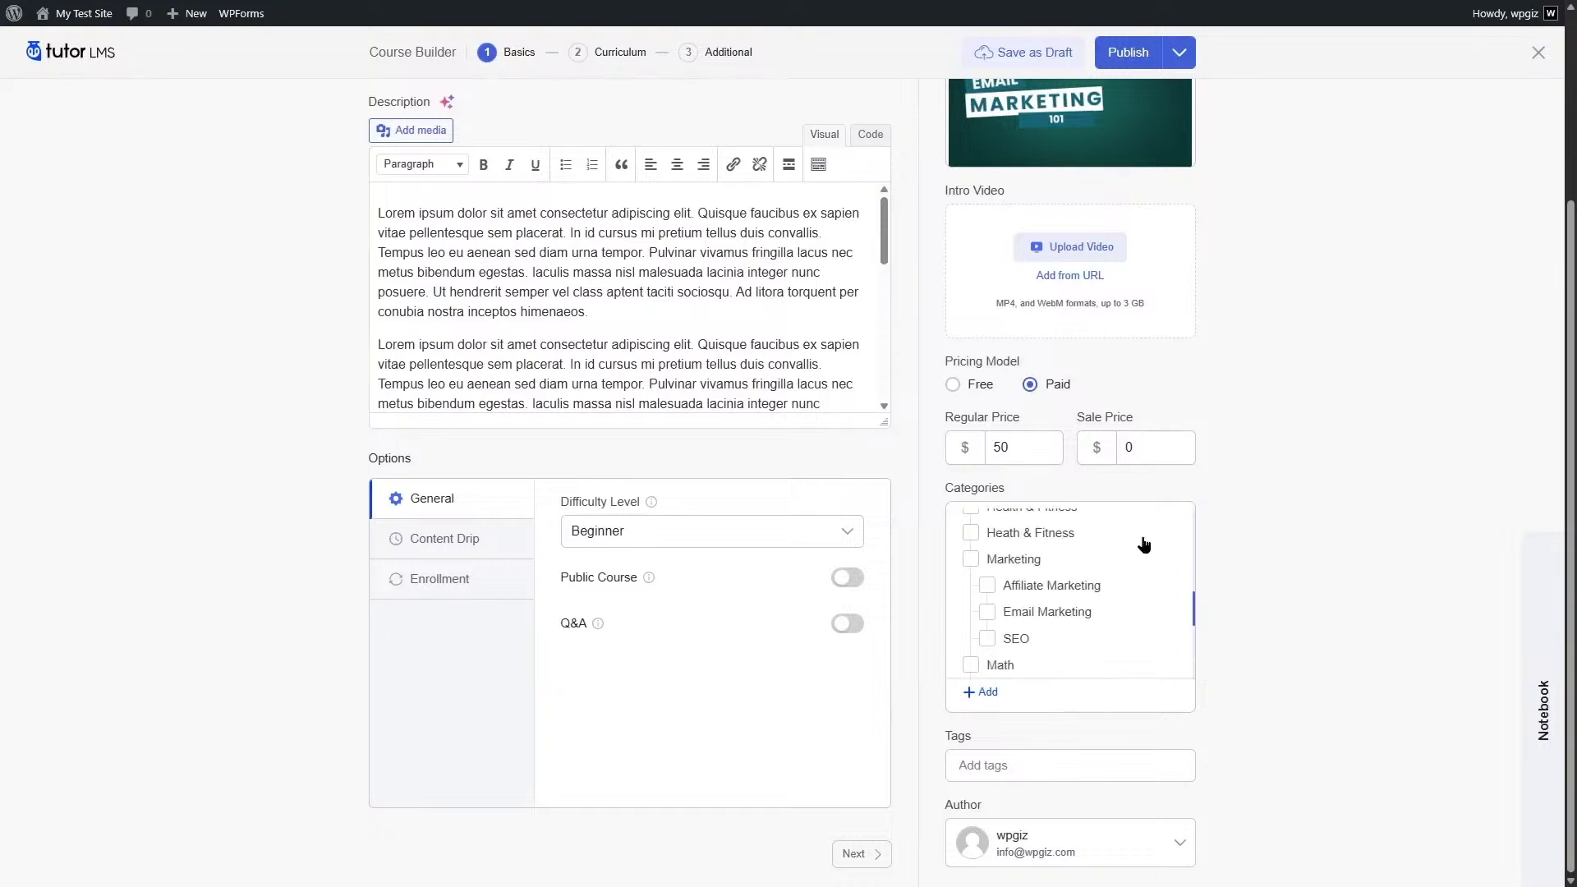
click(972, 560)
click(990, 613)
Add the Business tag and continue to the Curriculum step
scroll(1154, 634, down, 3)
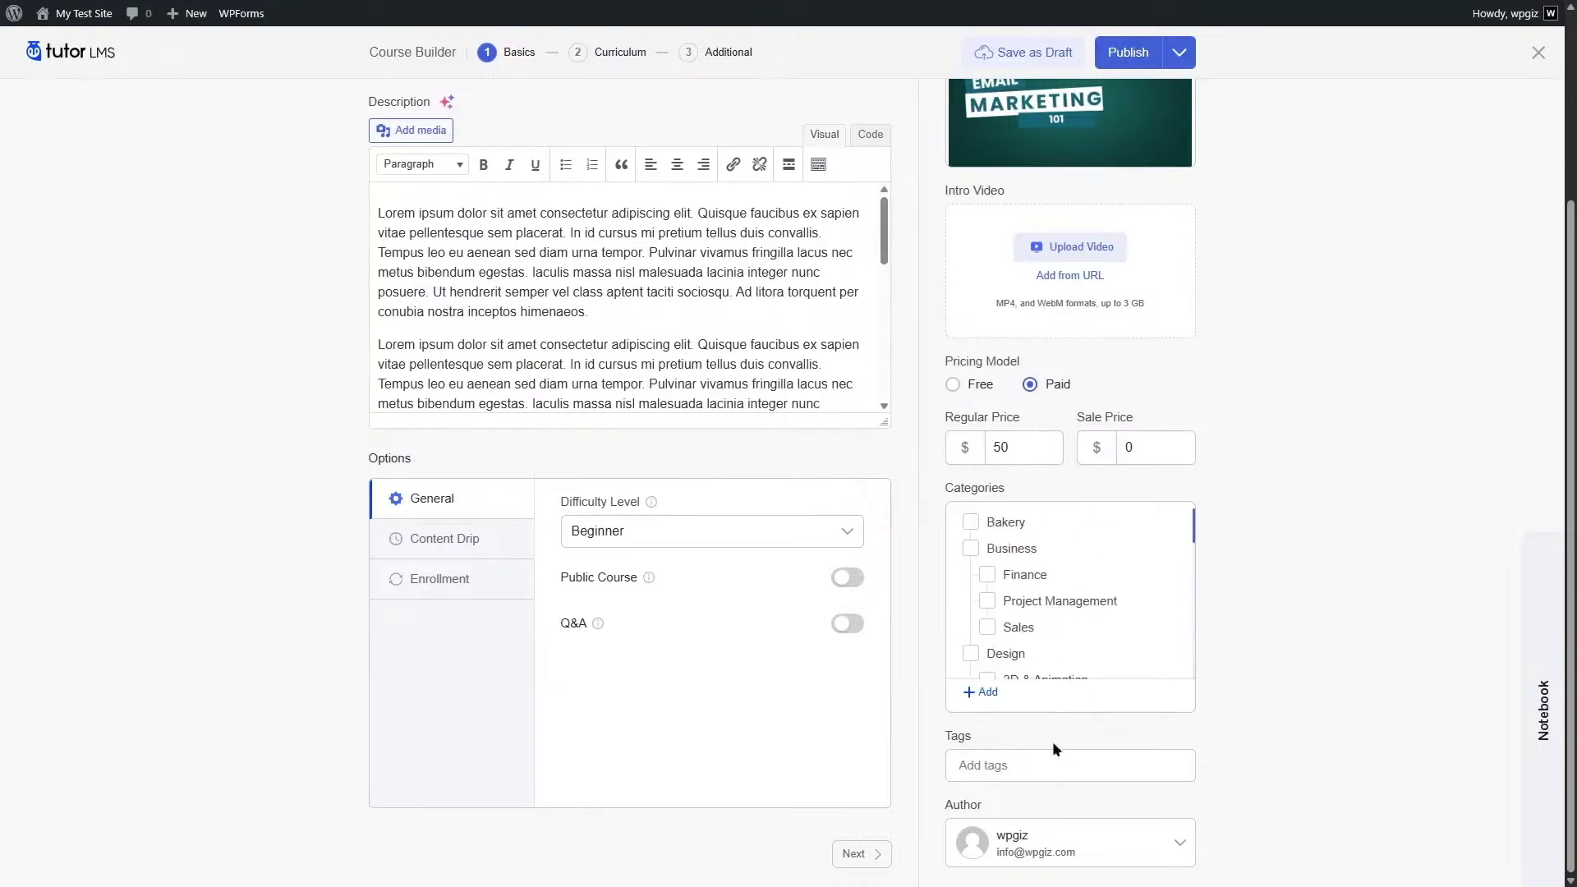
click(1040, 763)
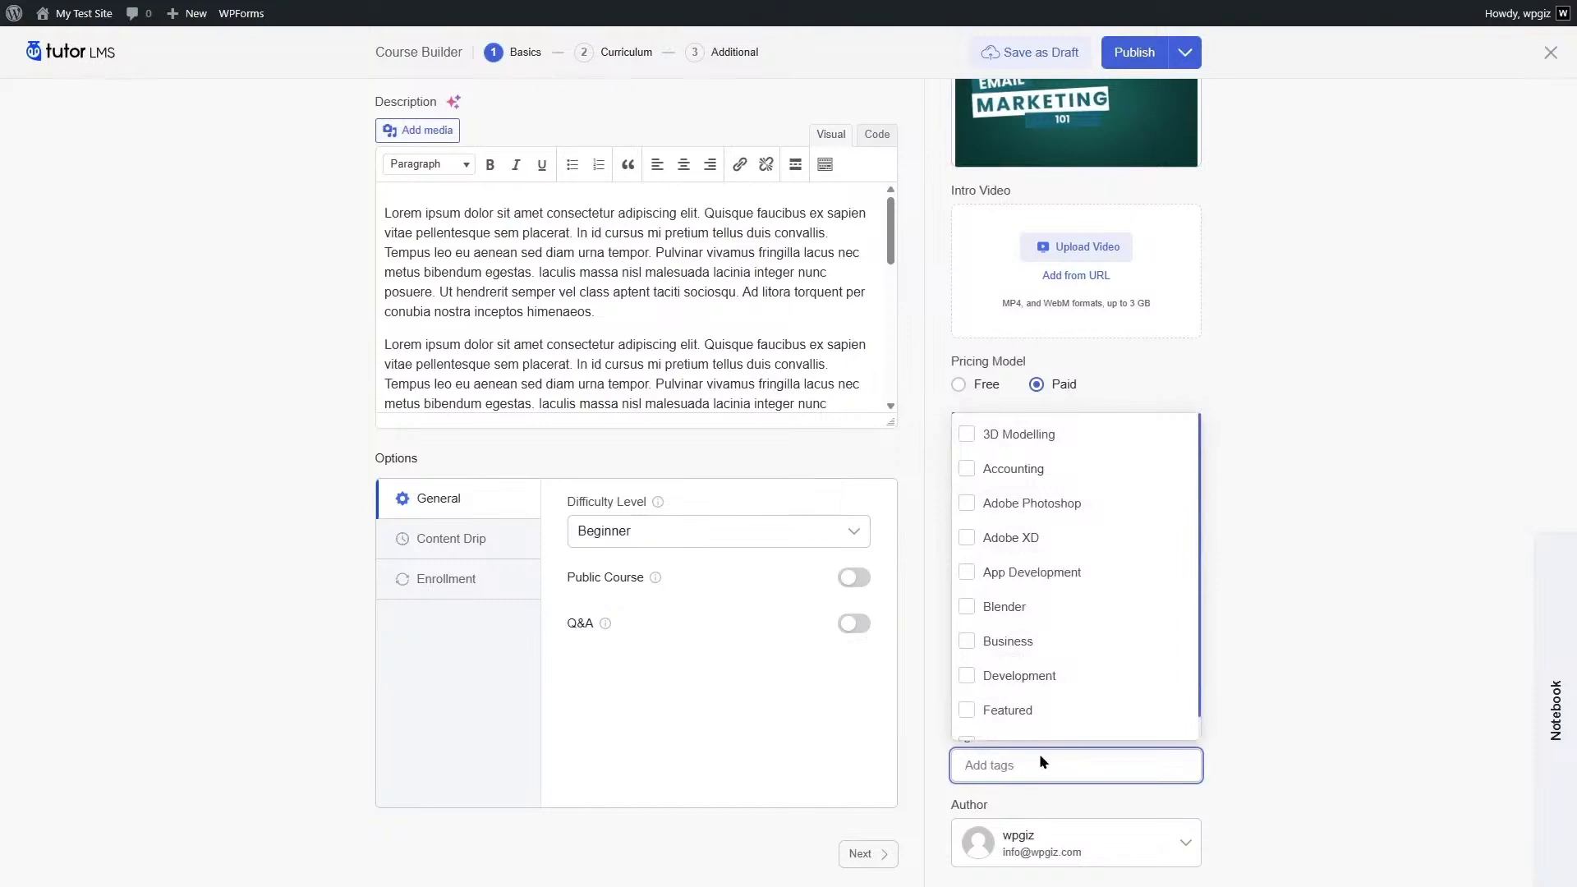
click(1204, 732)
scroll(1204, 733, up, 5)
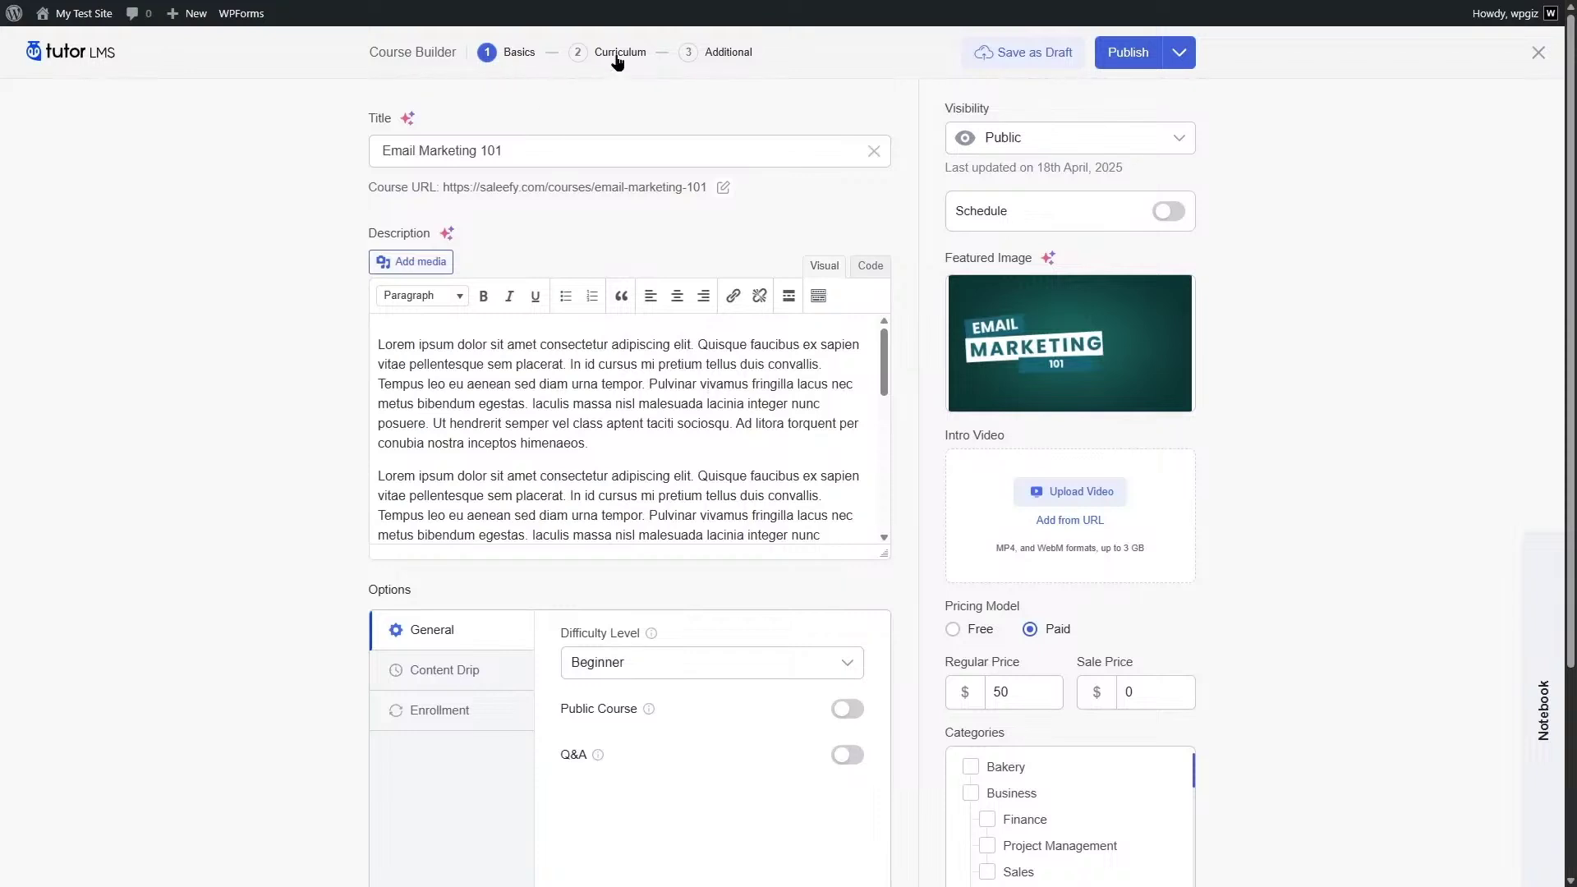
scroll(702, 339, down, 5)
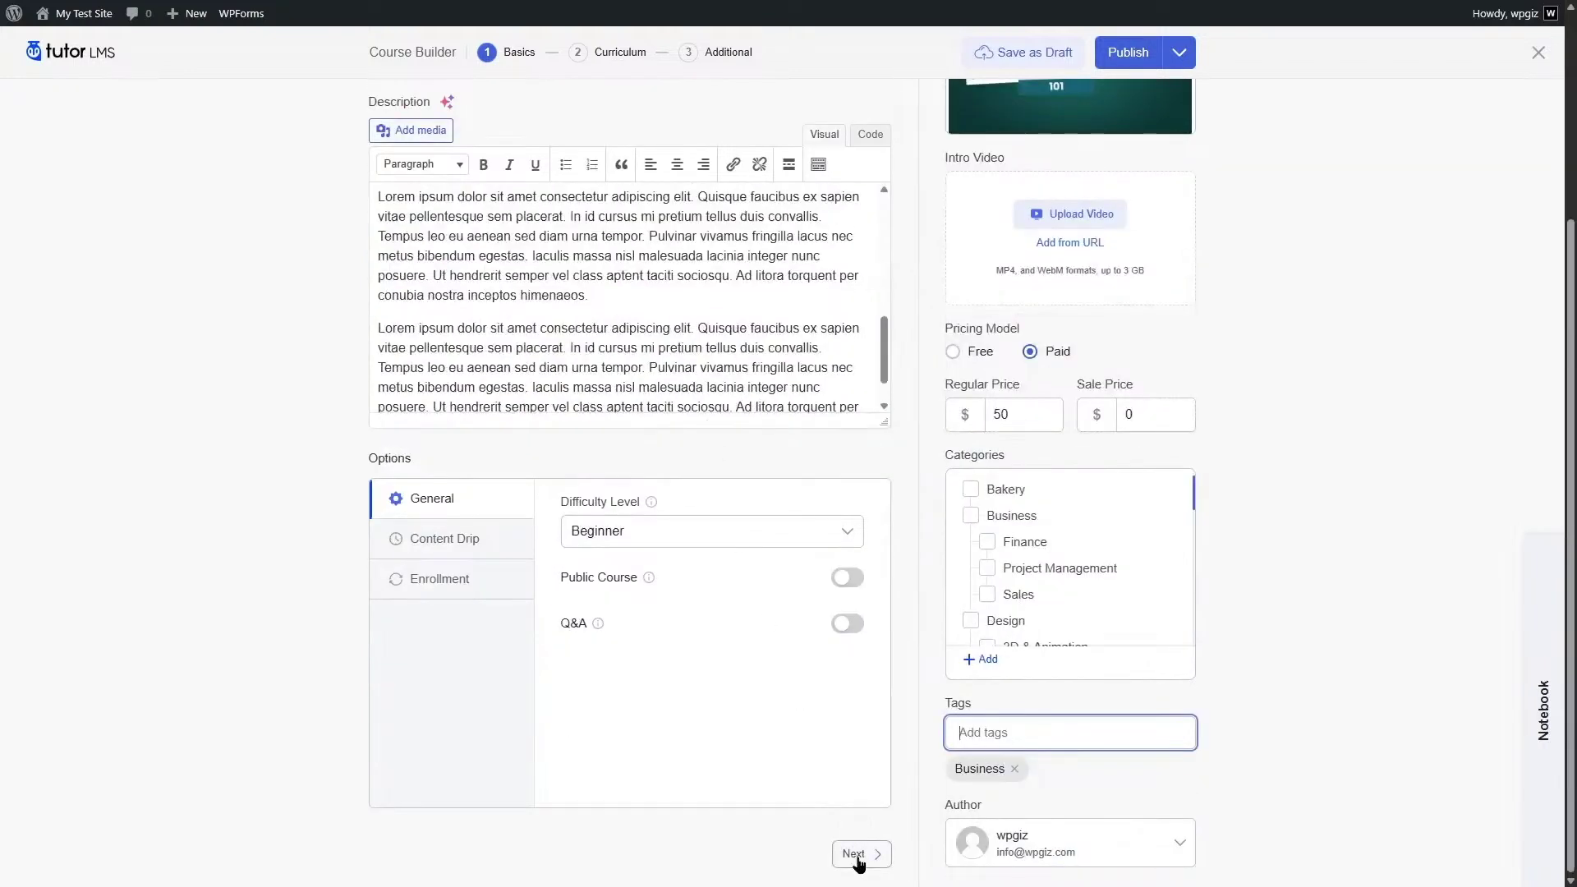
click(857, 858)
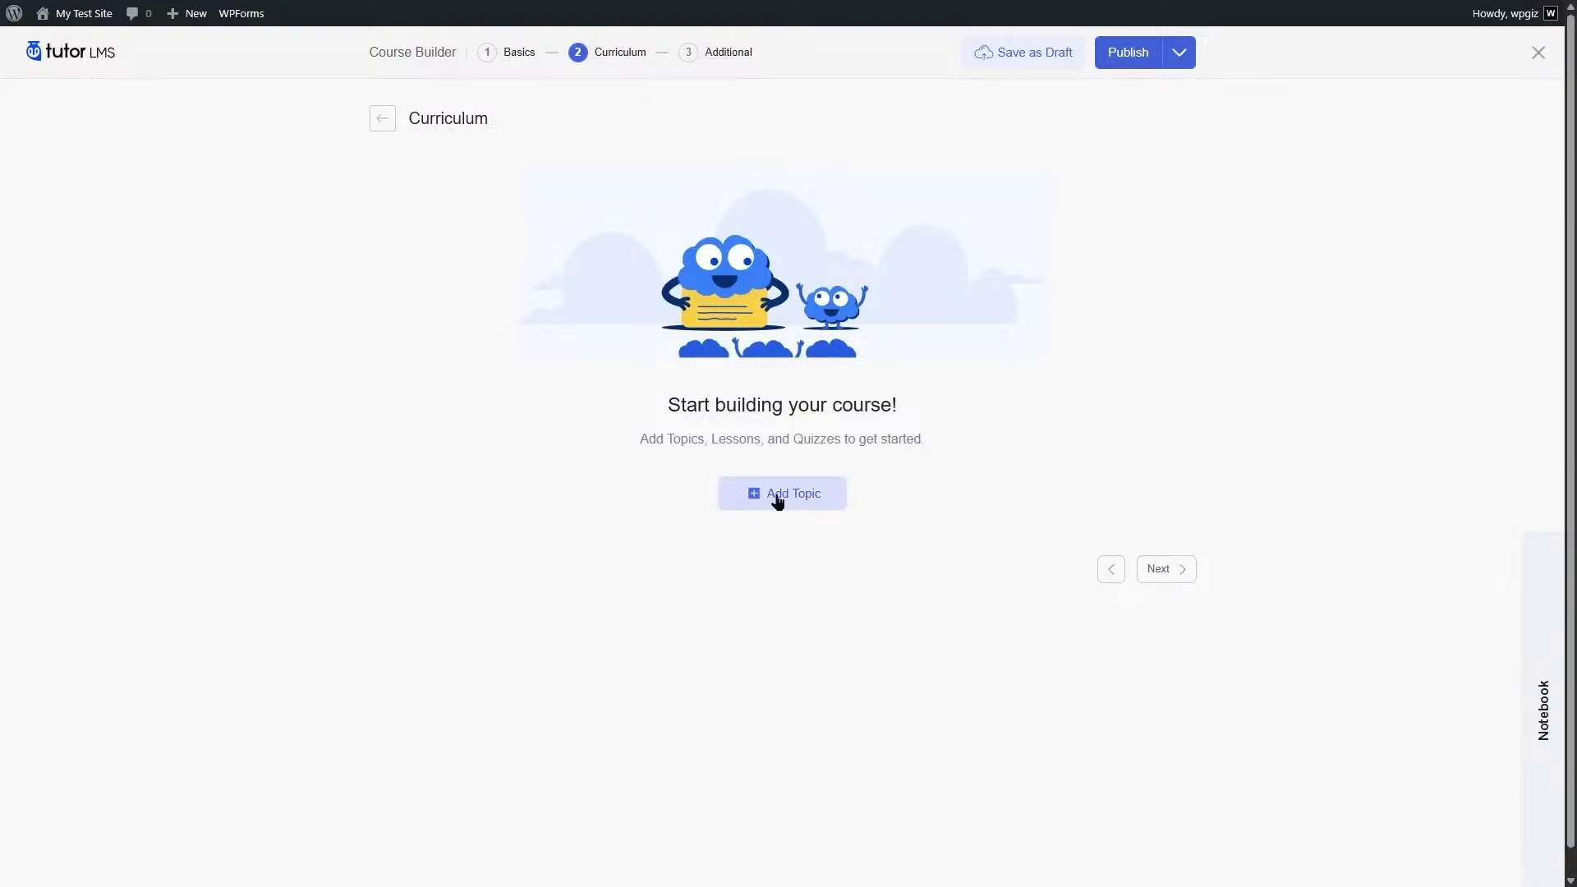
Add a new curriculum topic with its title and summary
click(1535, 727)
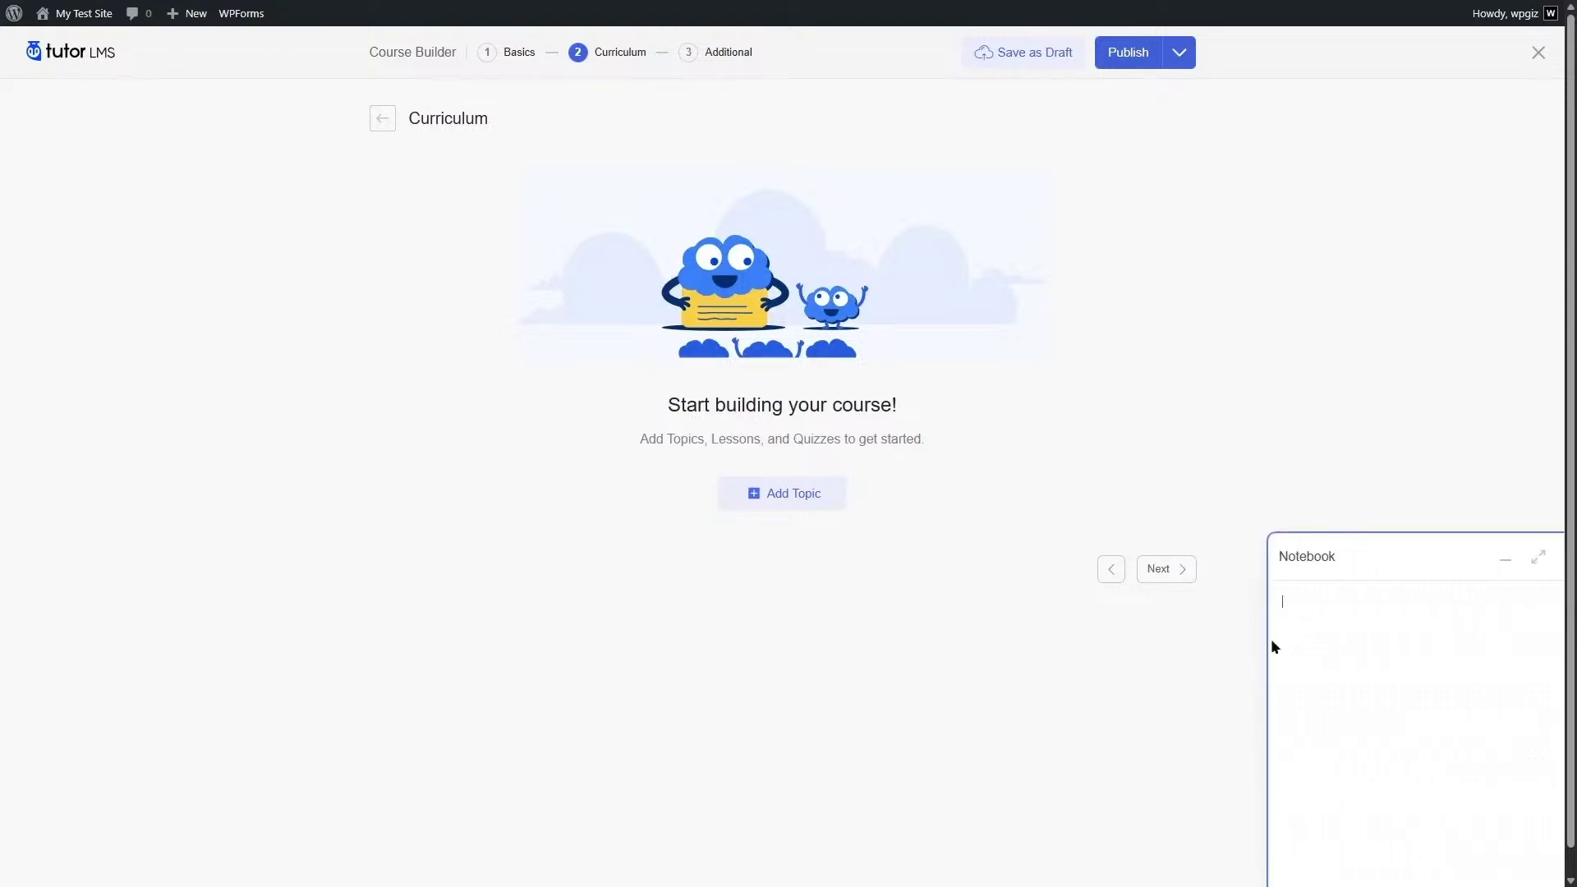
click(1508, 559)
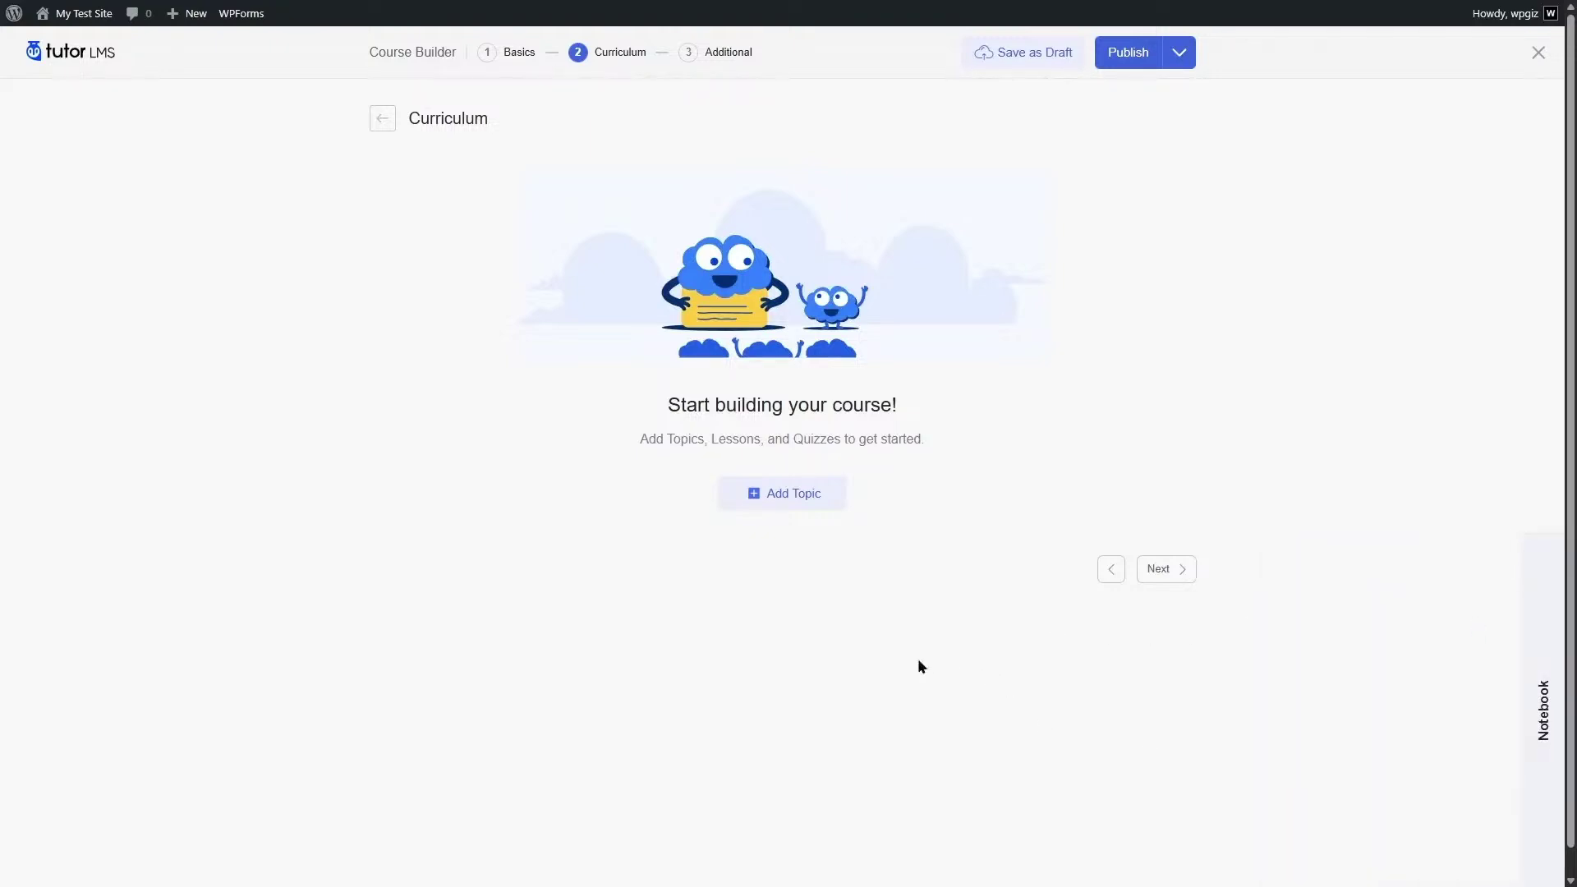
click(756, 502)
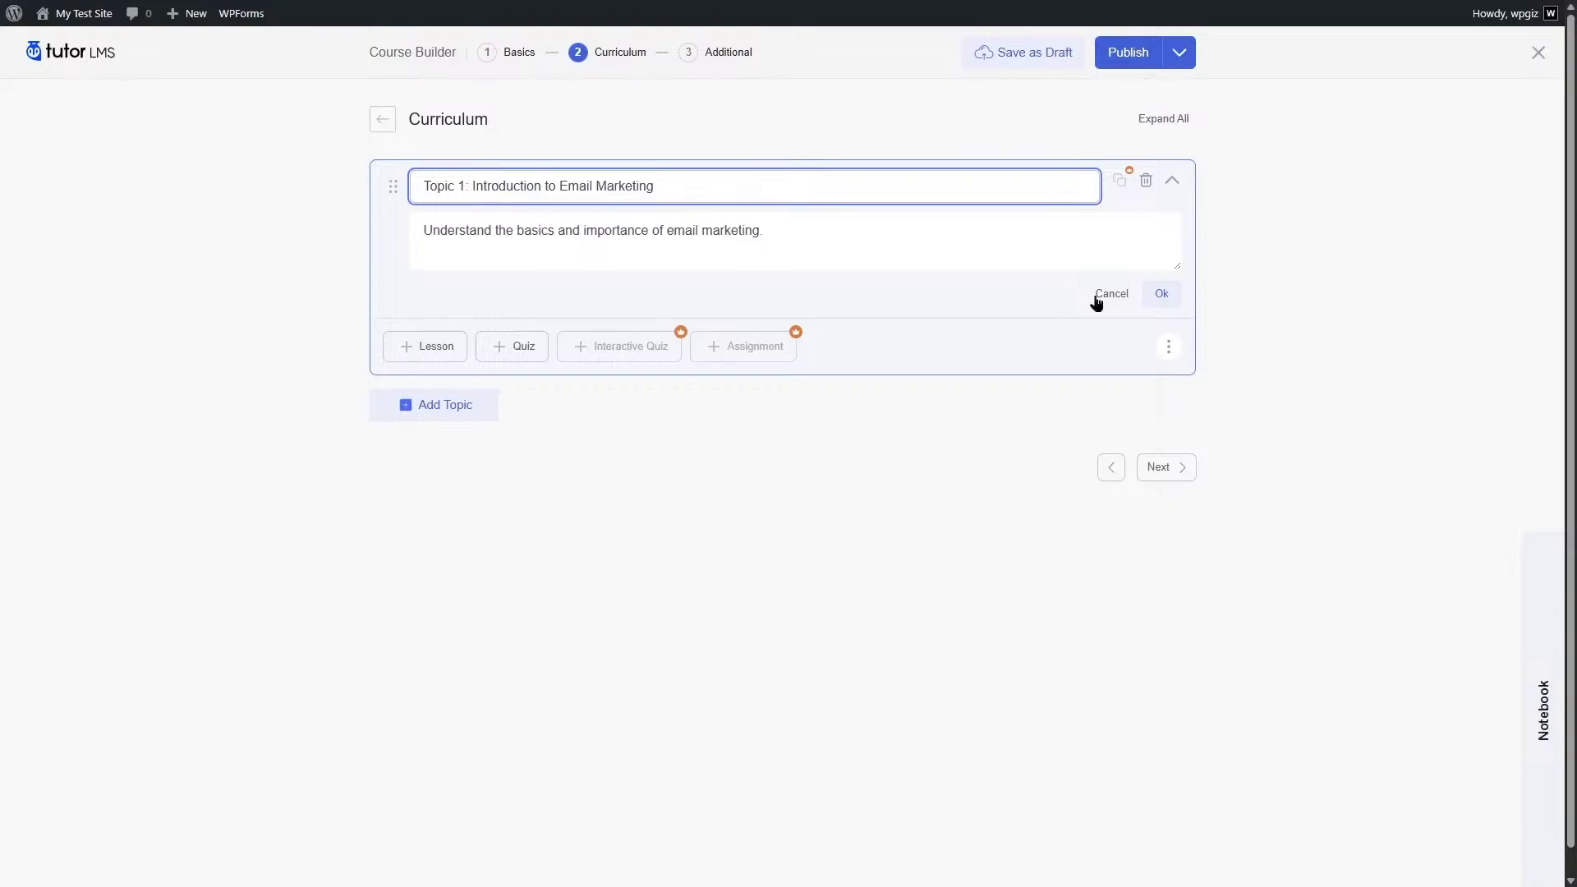
click(1158, 294)
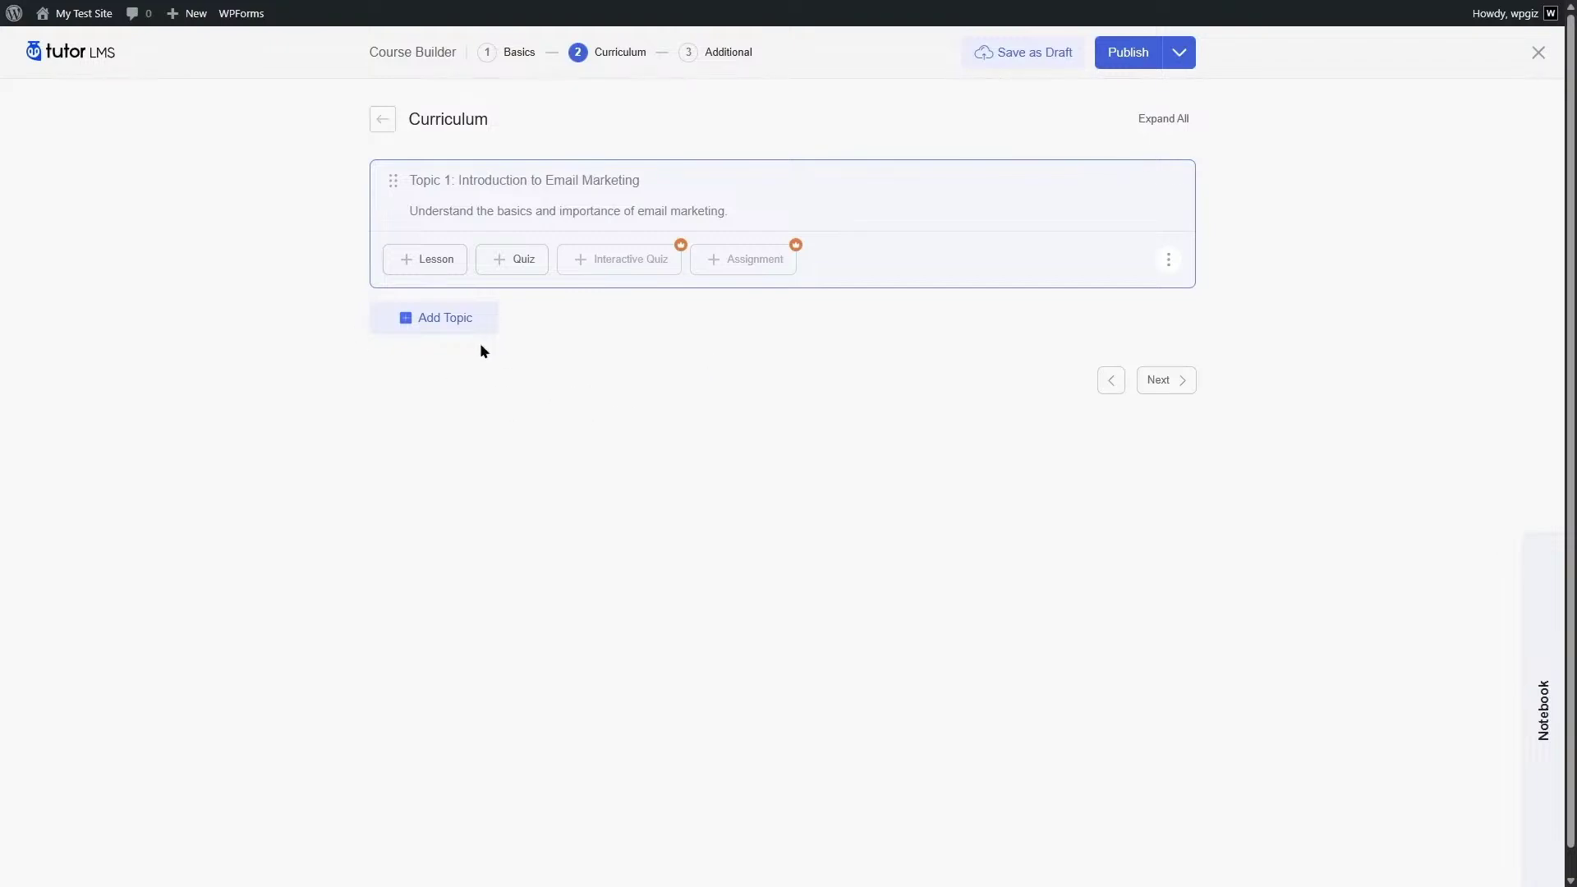
Add the remaining topics through Measuring Success and Improving Results, then reposition and expand Topic 1
click(451, 326)
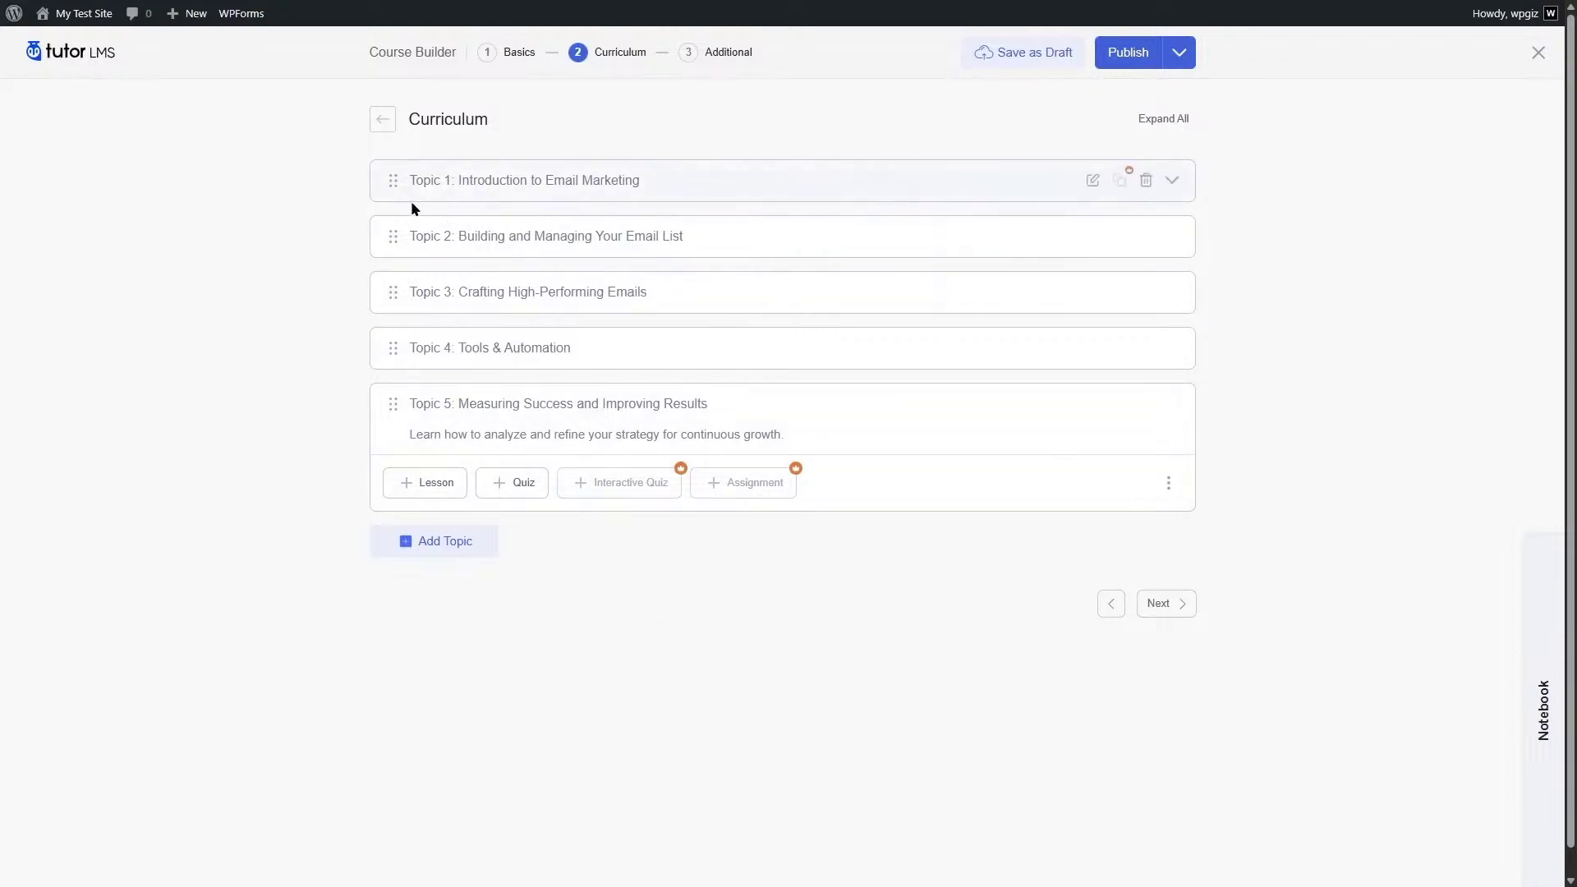
mouse_move(394, 200)
mouse_down()
mouse_move(394, 292)
mouse_move(382, 159)
mouse_move(386, 173)
mouse_up()
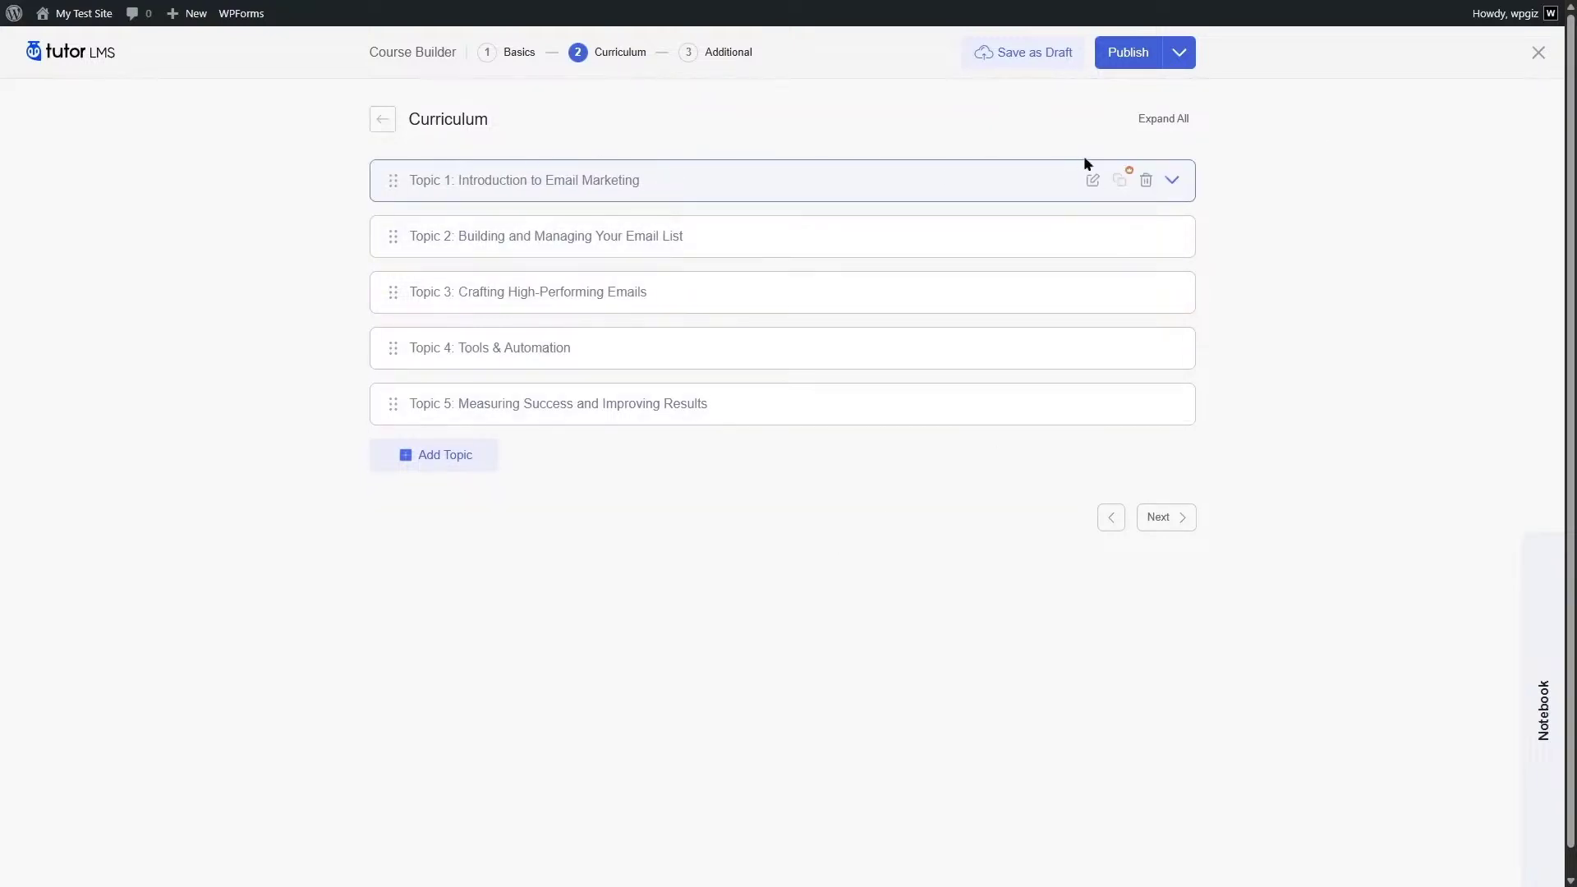
click(1173, 181)
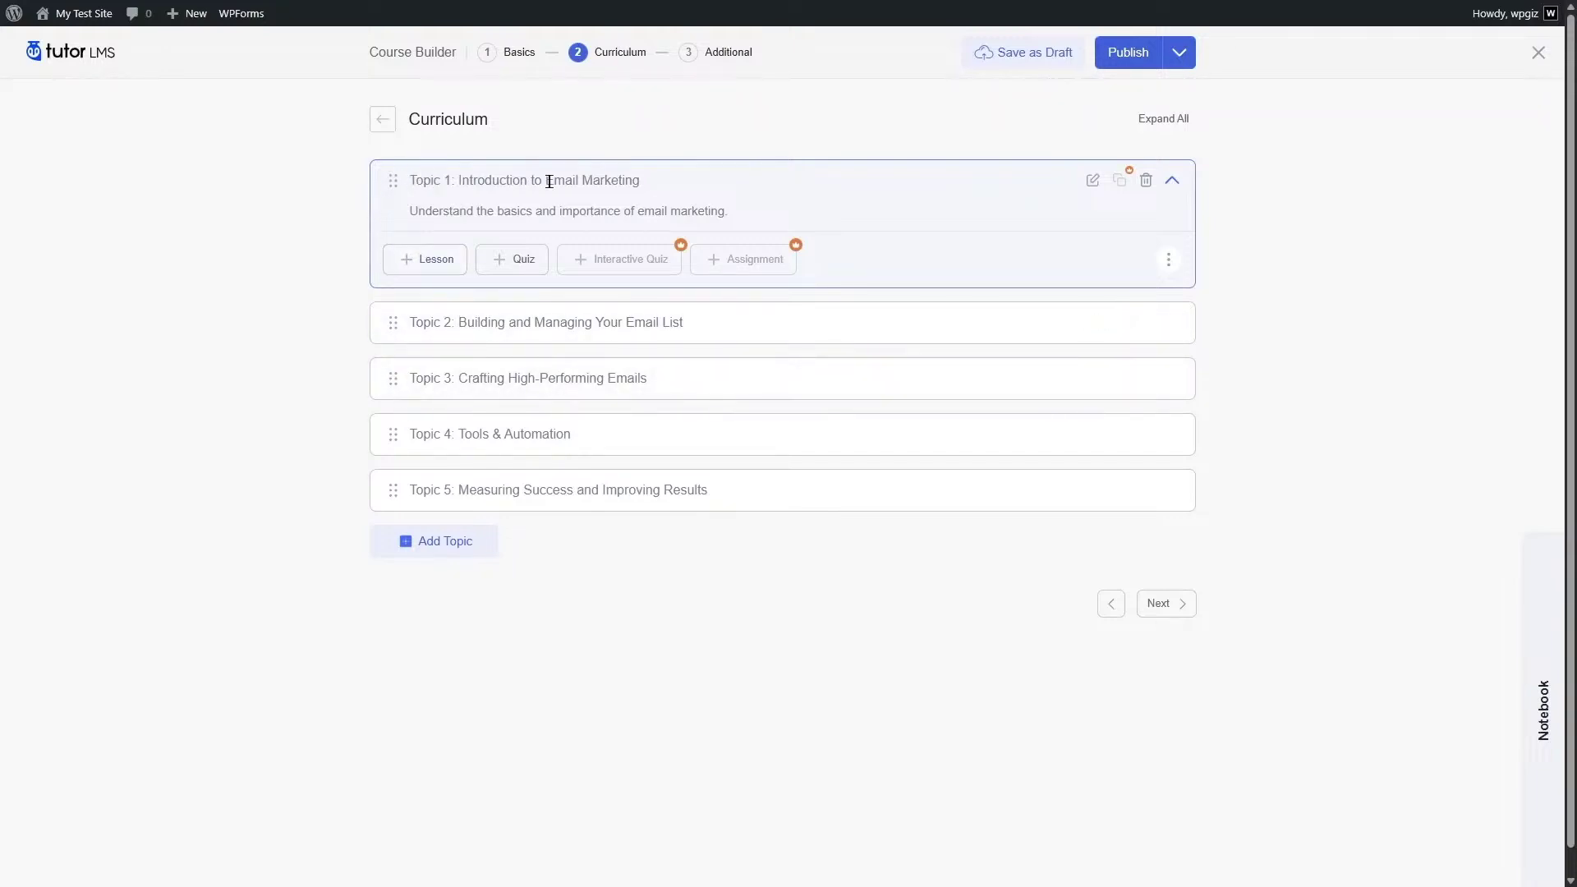
Create the Topic 1 lesson 'What is Email Marketing?' with Lorem ipsum content and no image
click(424, 260)
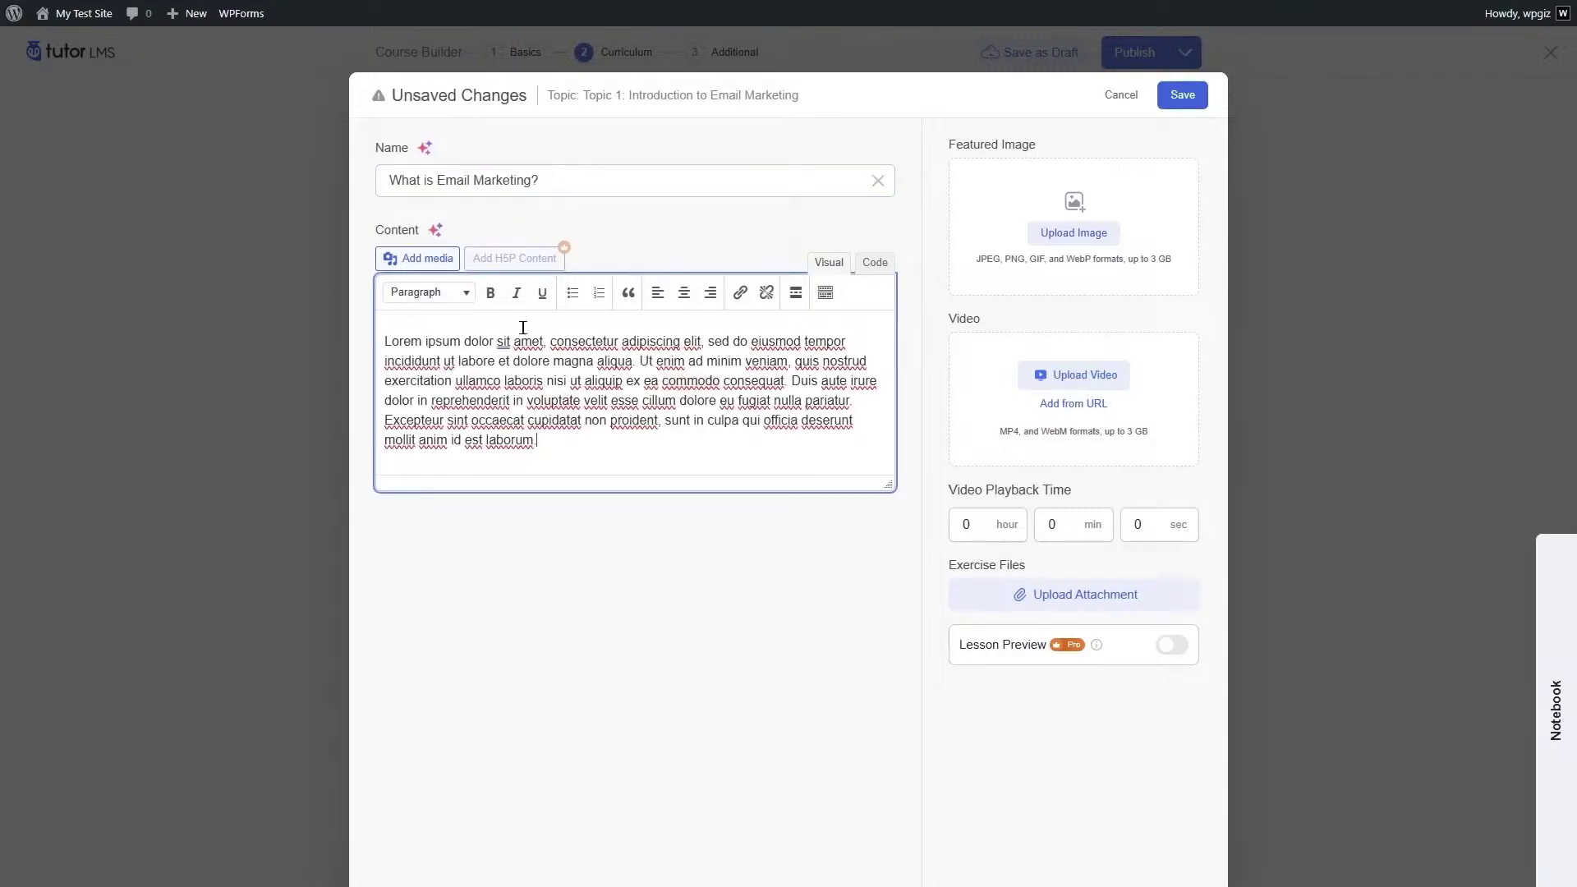
click(600, 445)
key(Return)
key(Return)
click(427, 258)
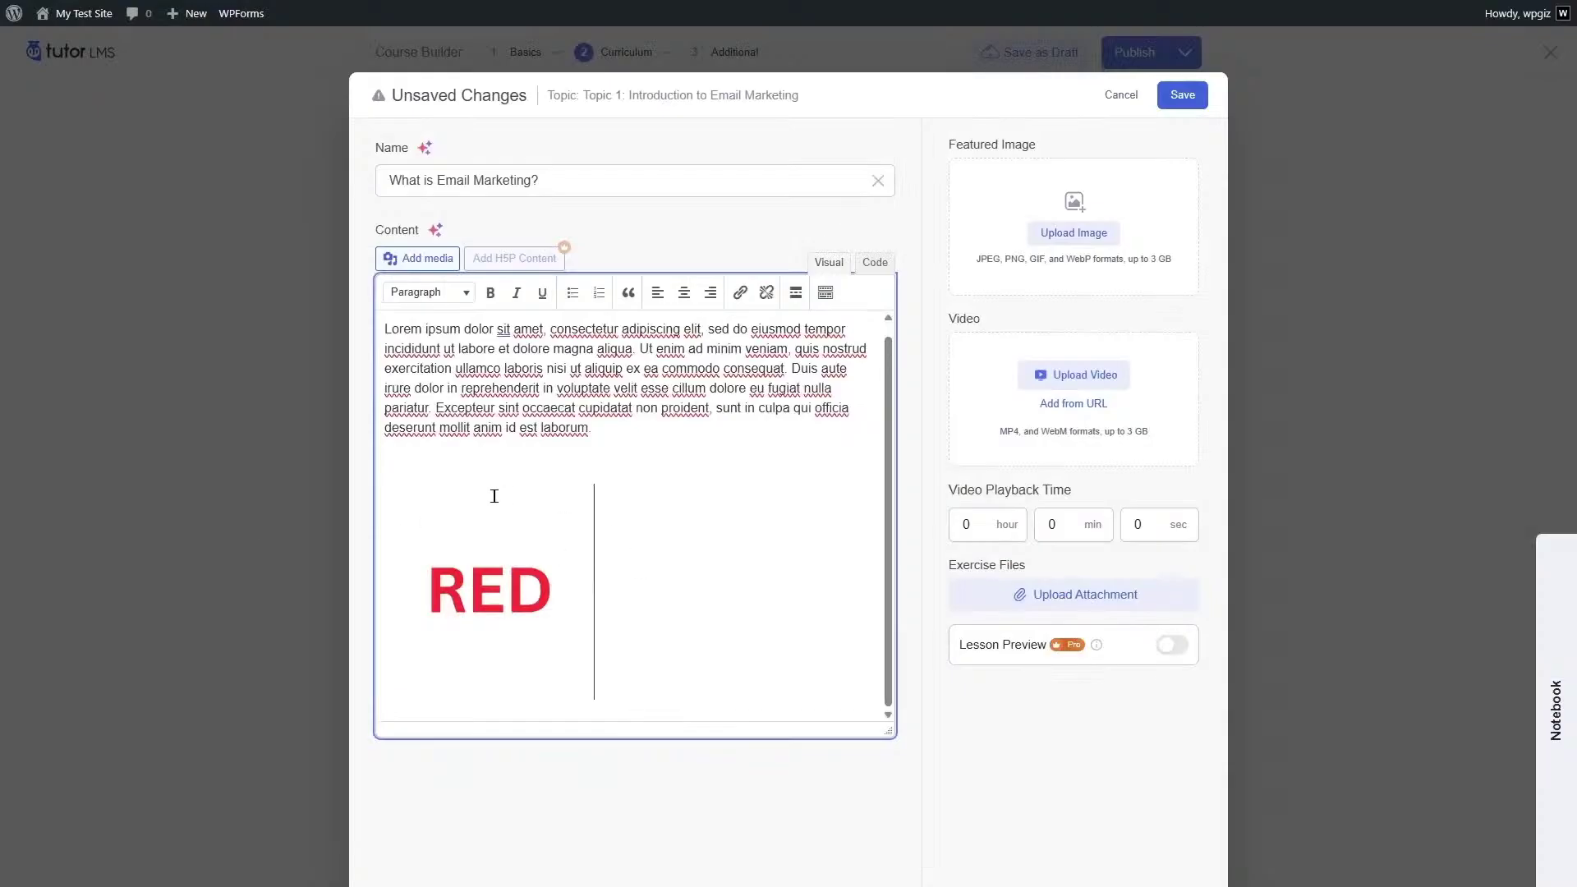
key(ctrl+z)
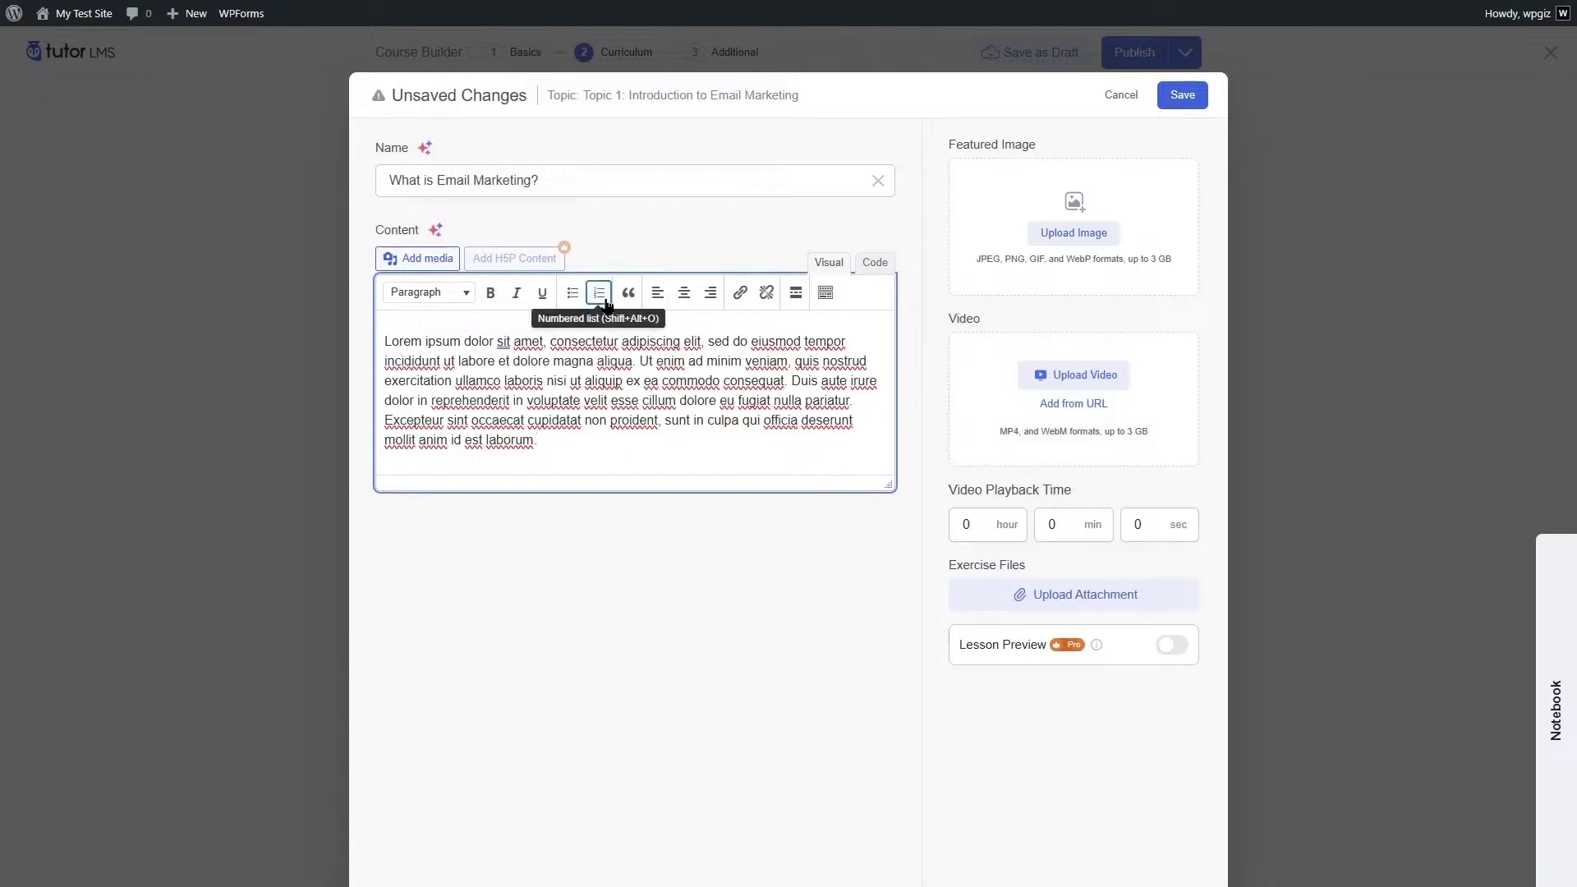
Attach the lesson video from a pasted YouTube URL
click(1278, 379)
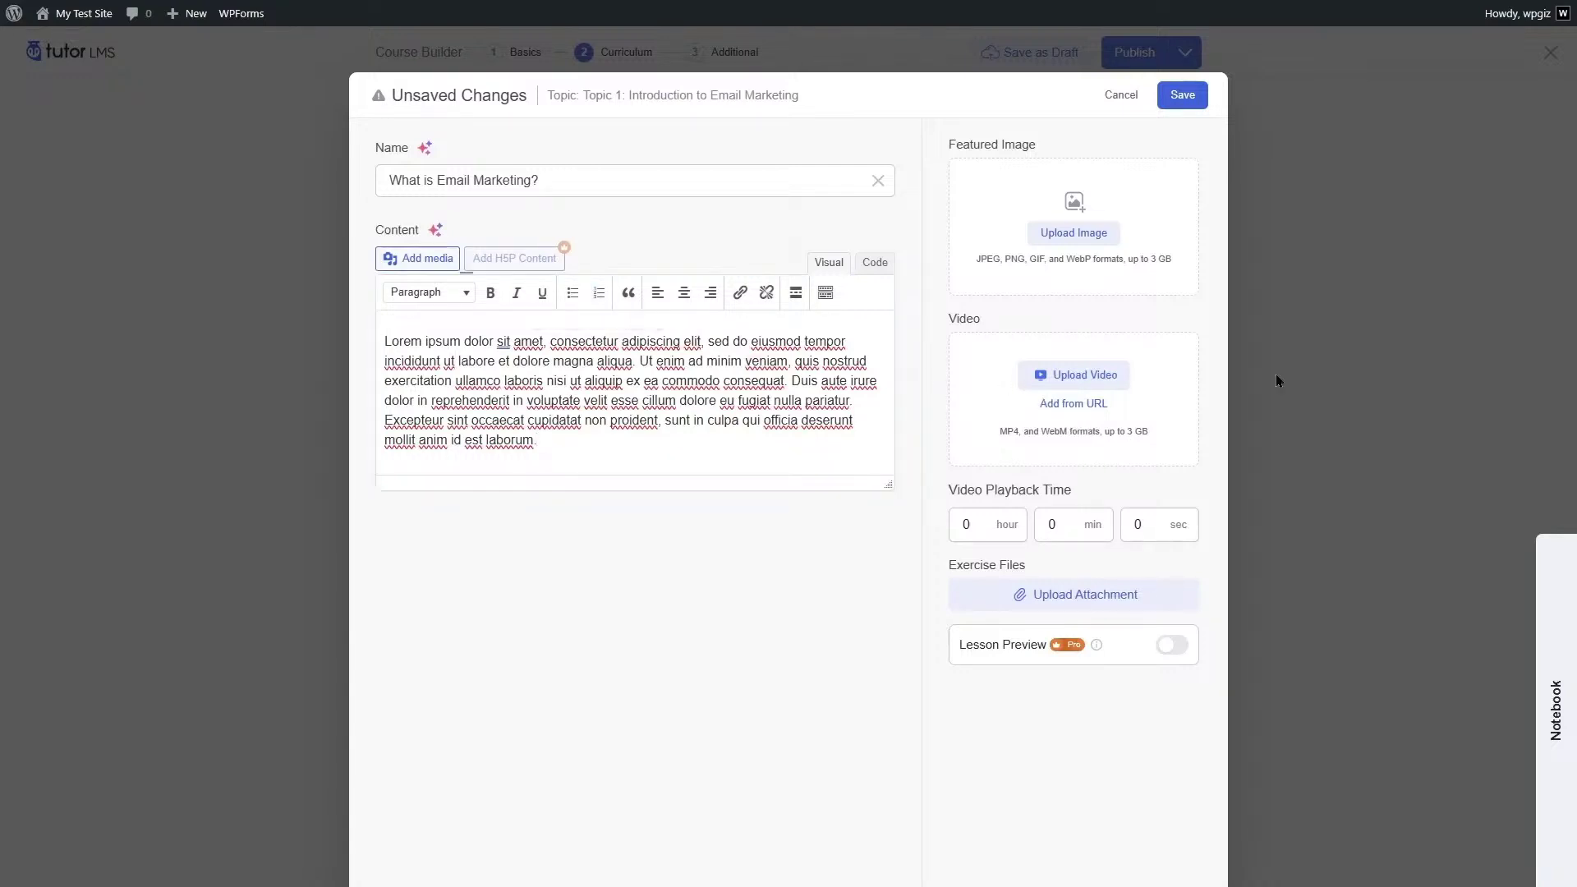
click(1048, 405)
click(1082, 363)
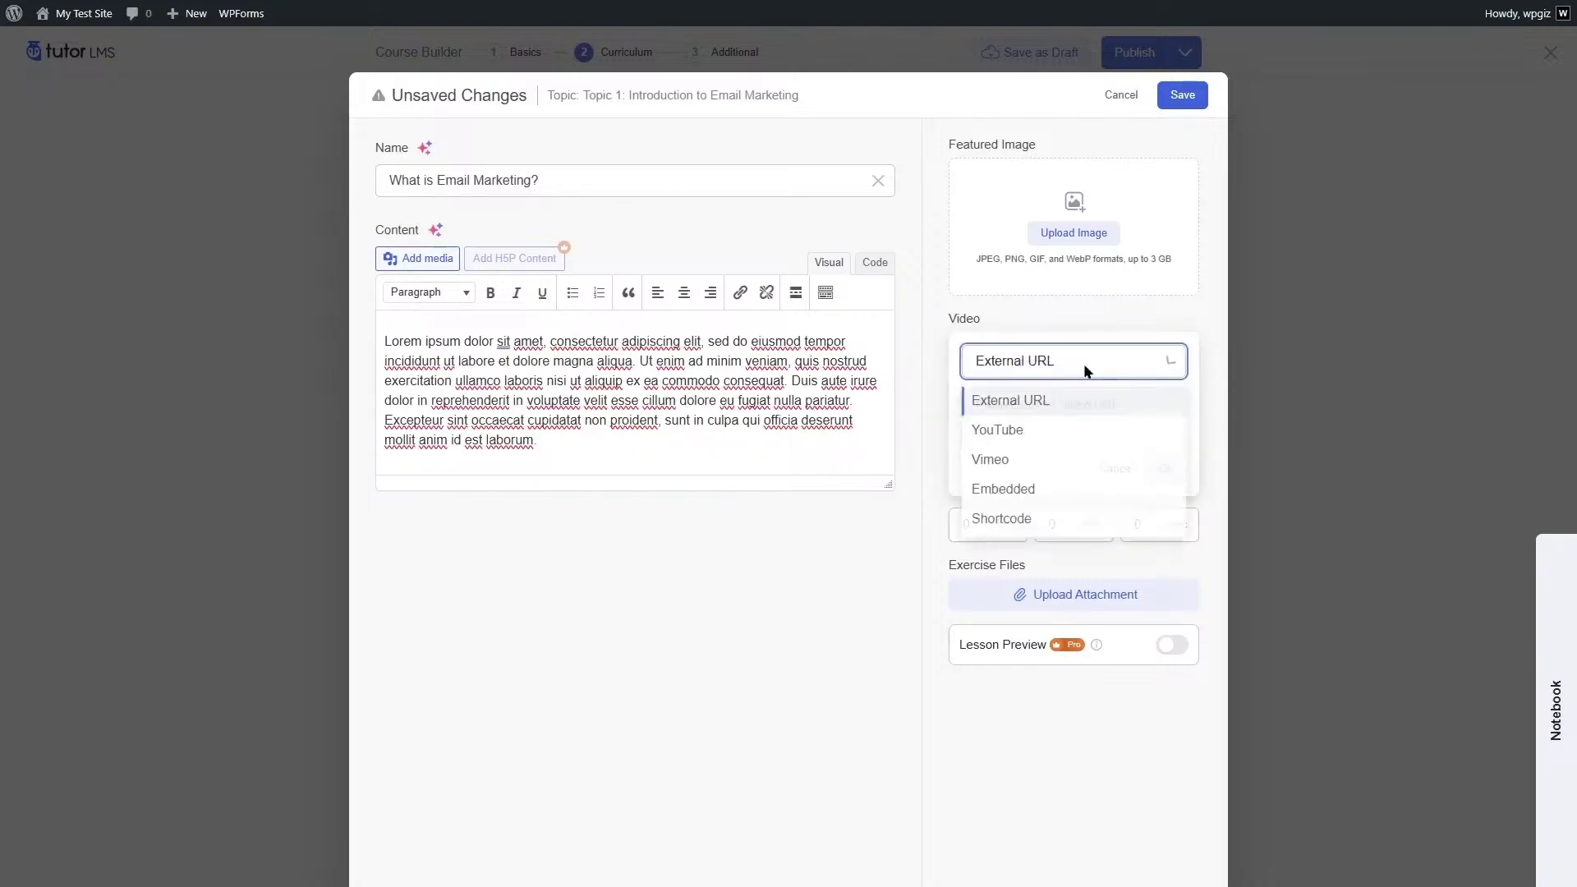
click(1042, 423)
click(1027, 433)
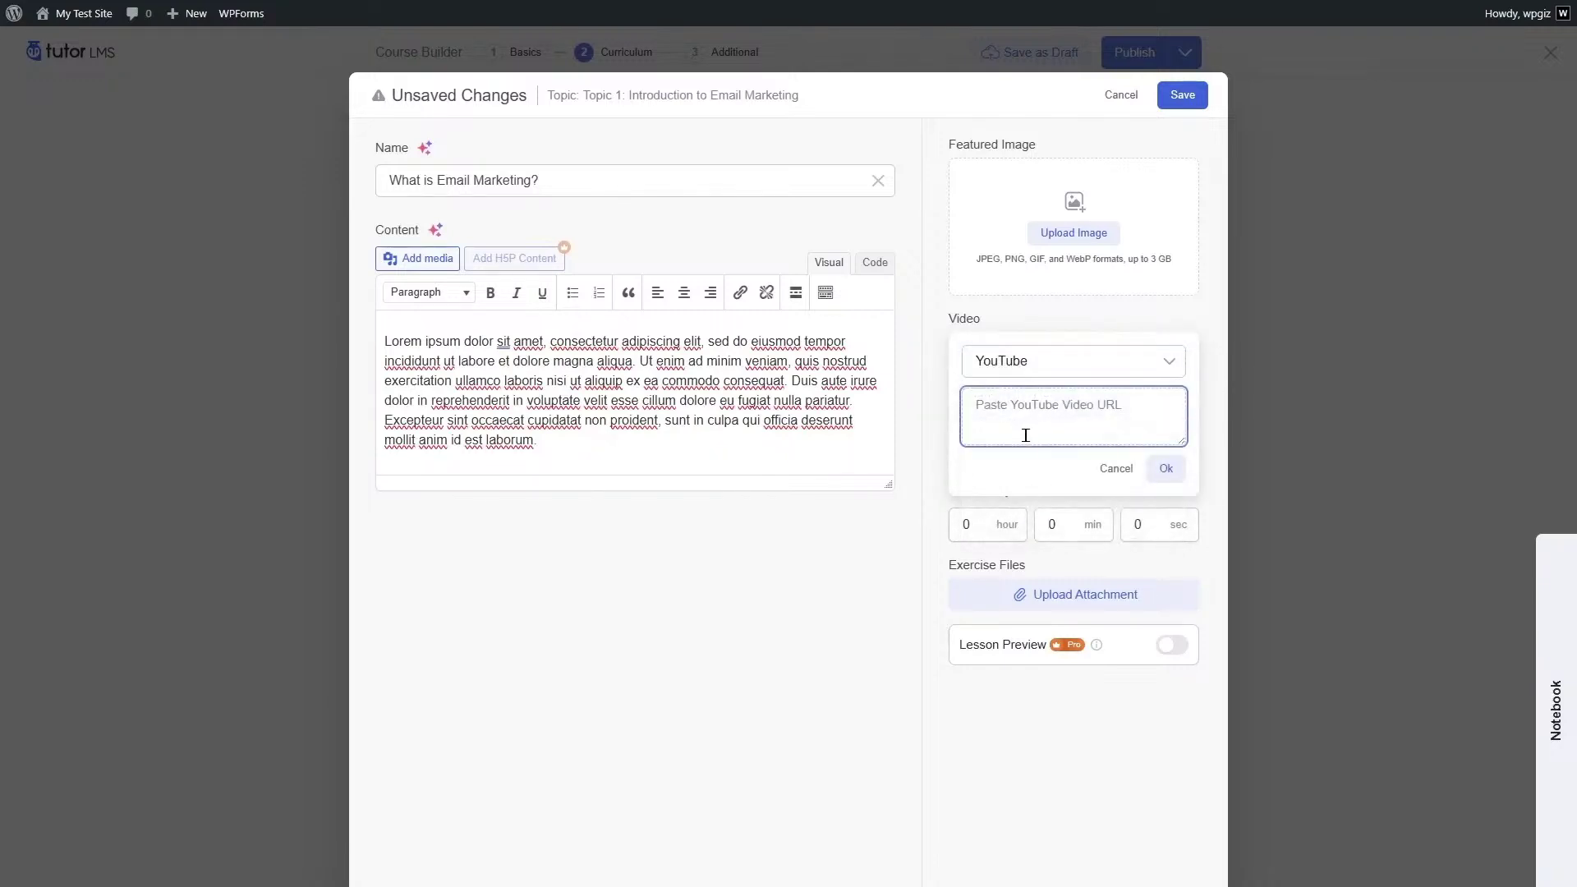
text(https://youtu.be/R34yZvslLKY)
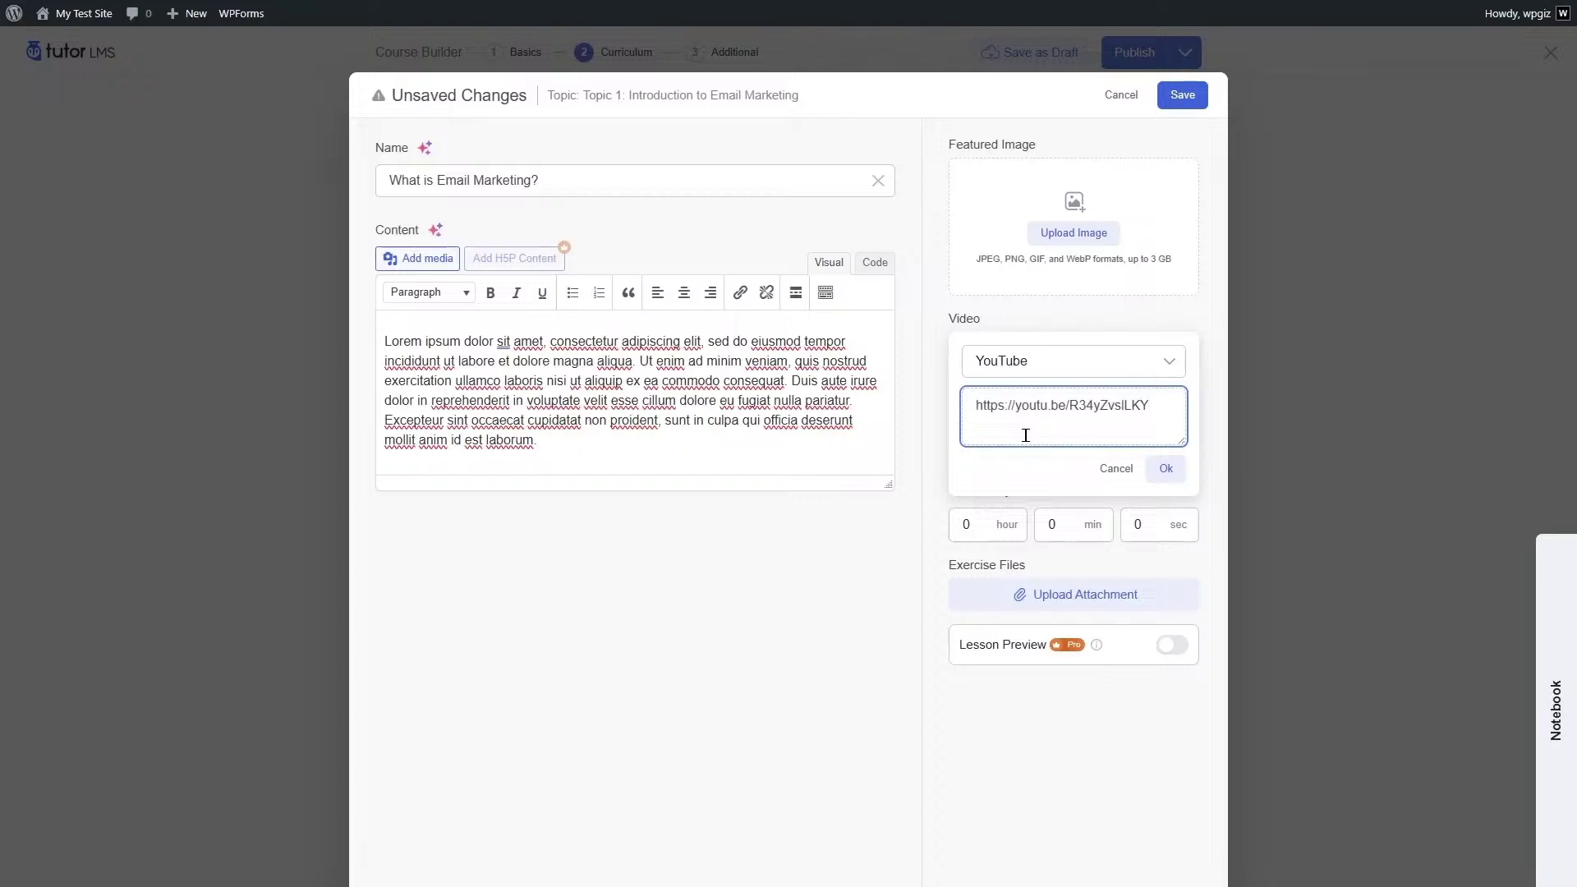
click(1165, 468)
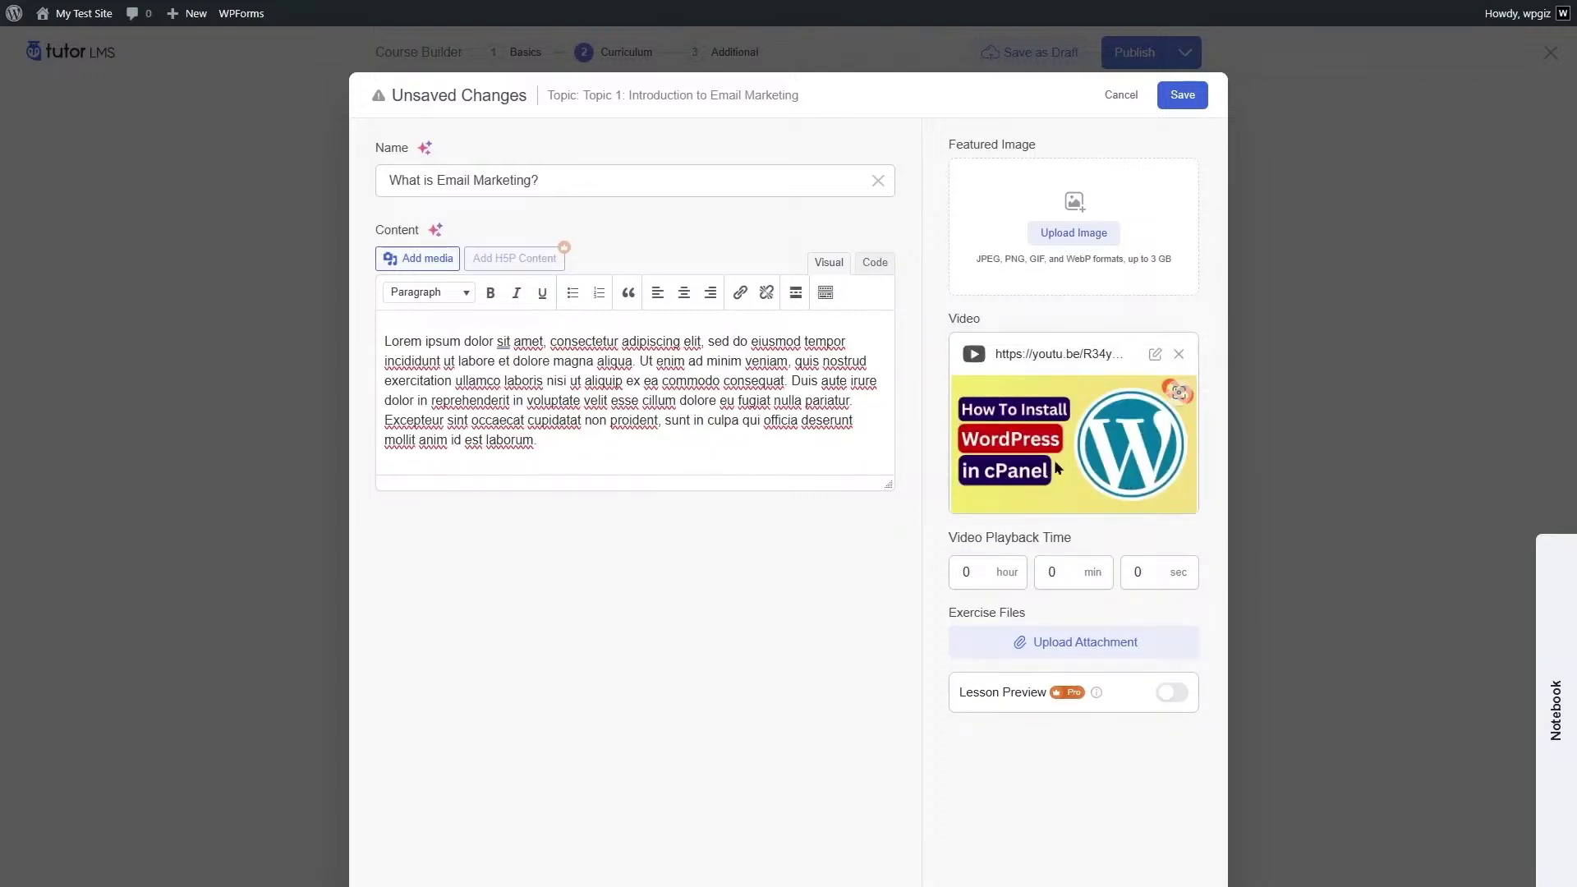
Set the video playback time to 1 min 58 sec
click(1052, 571)
text(1)
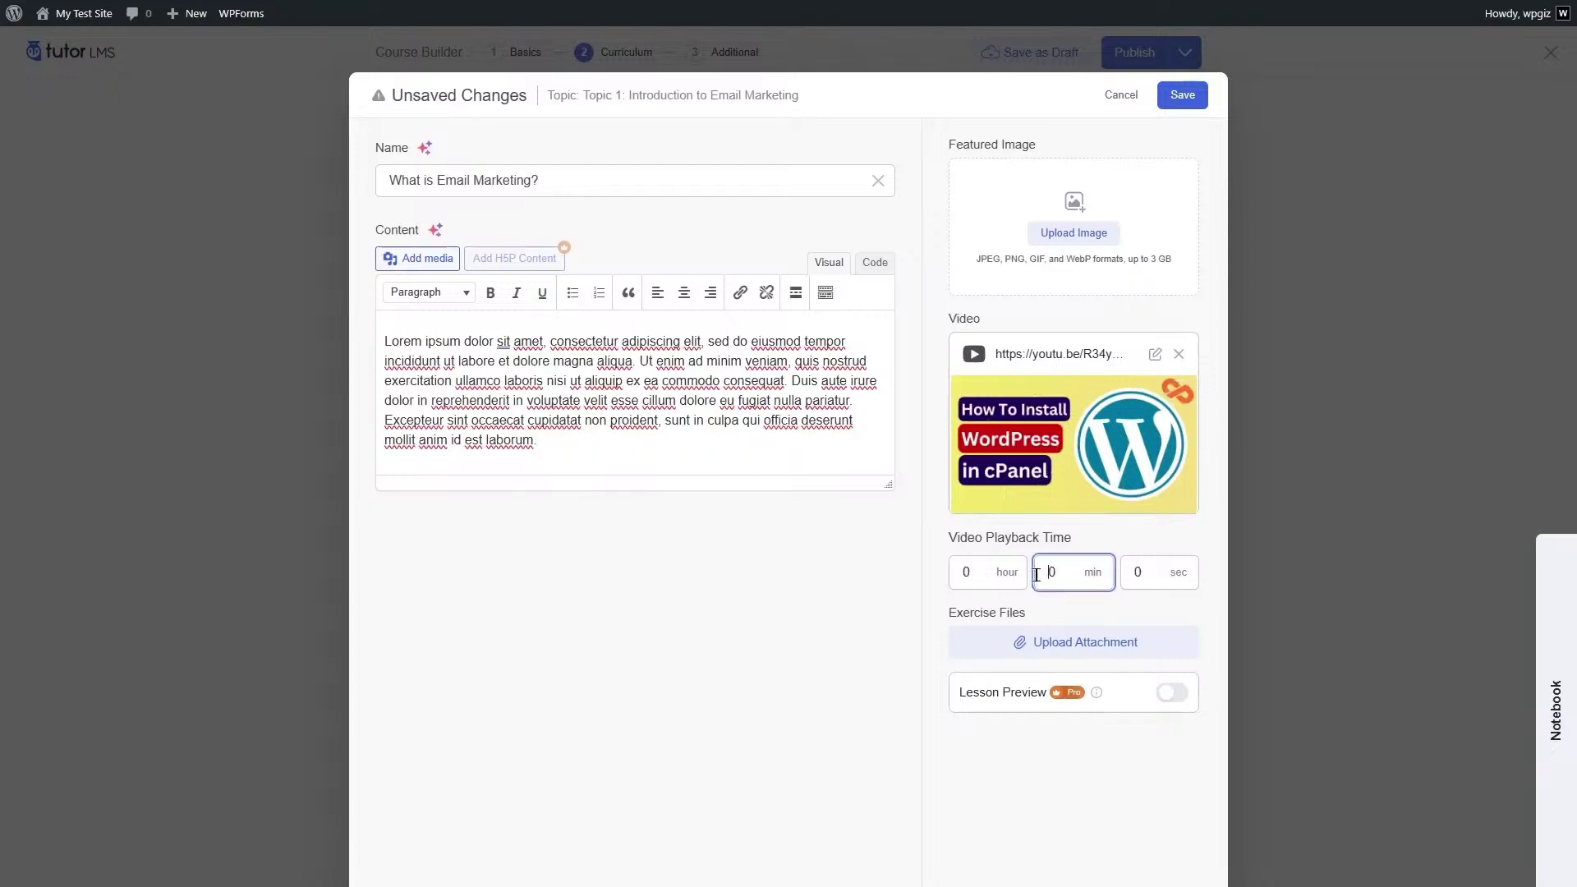
click(1134, 575)
text(58)
mouse_move(1095, 698)
Save the lesson, complete Topic 1's five lessons, and reorder 'Email Marketing vs. Other Digital Marketing Channels'
click(1182, 95)
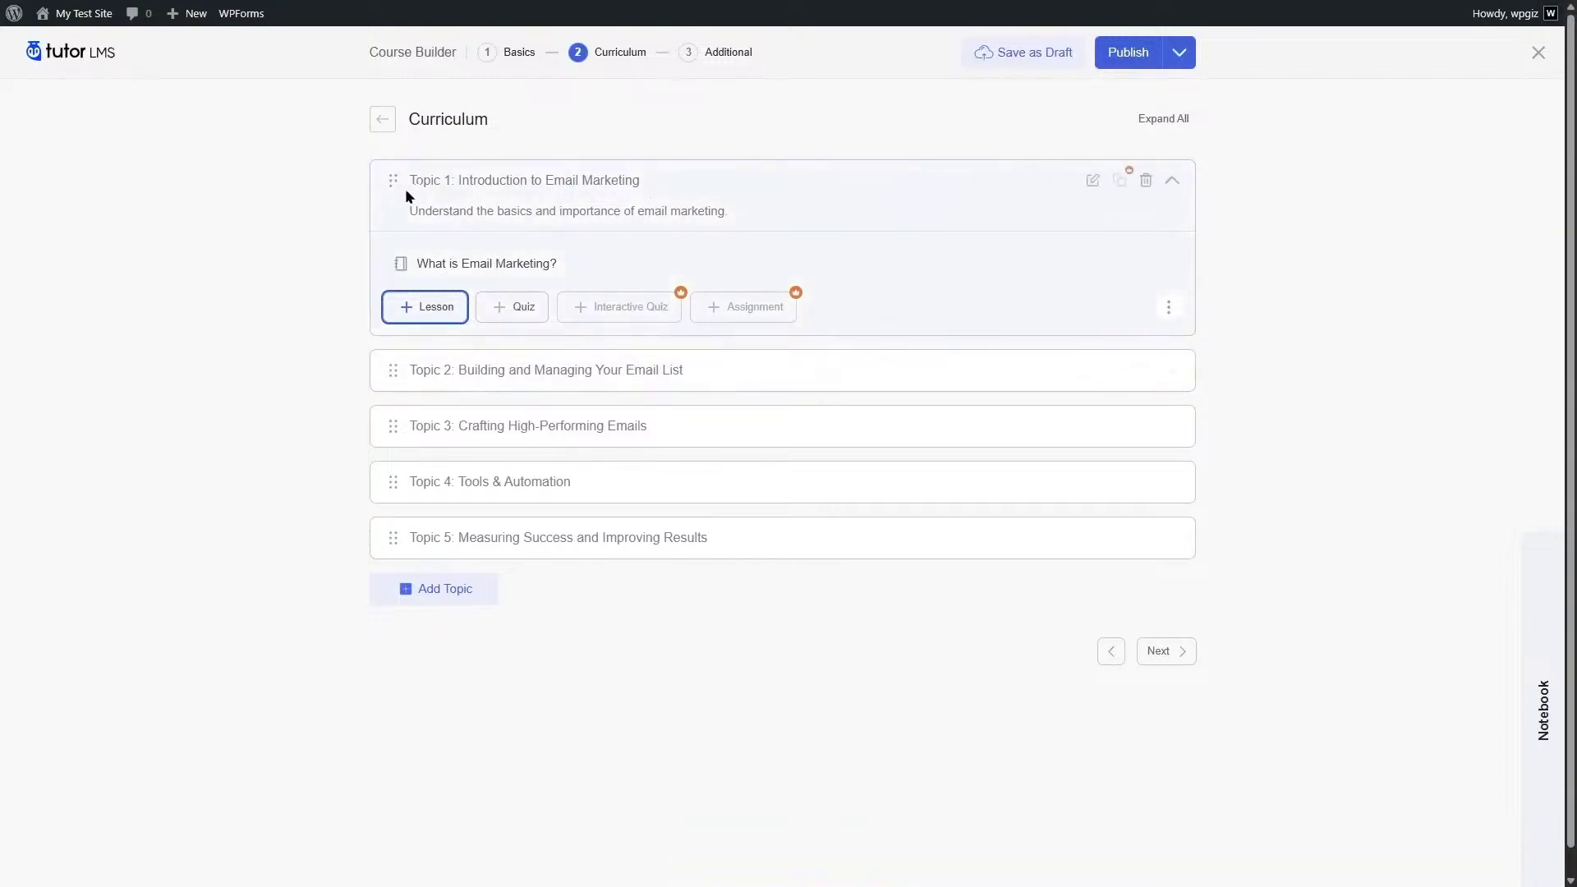
click(436, 309)
key(Escape)
mouse_move(428, 282)
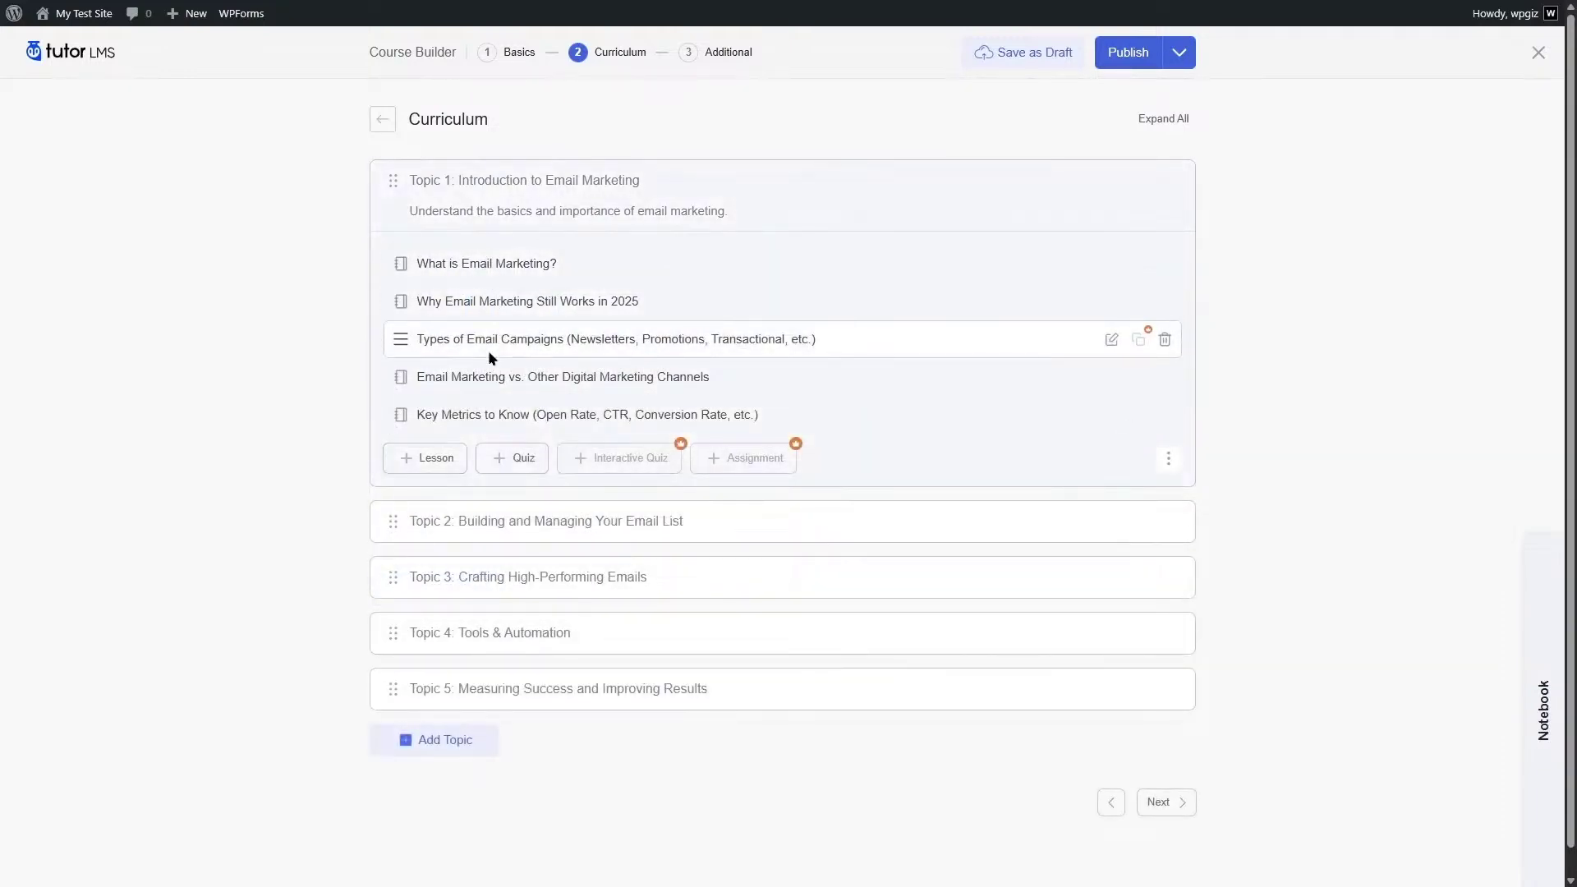
mouse_move(401, 376)
mouse_down()
mouse_move(401, 344)
mouse_move(400, 376)
mouse_up()
click(1178, 526)
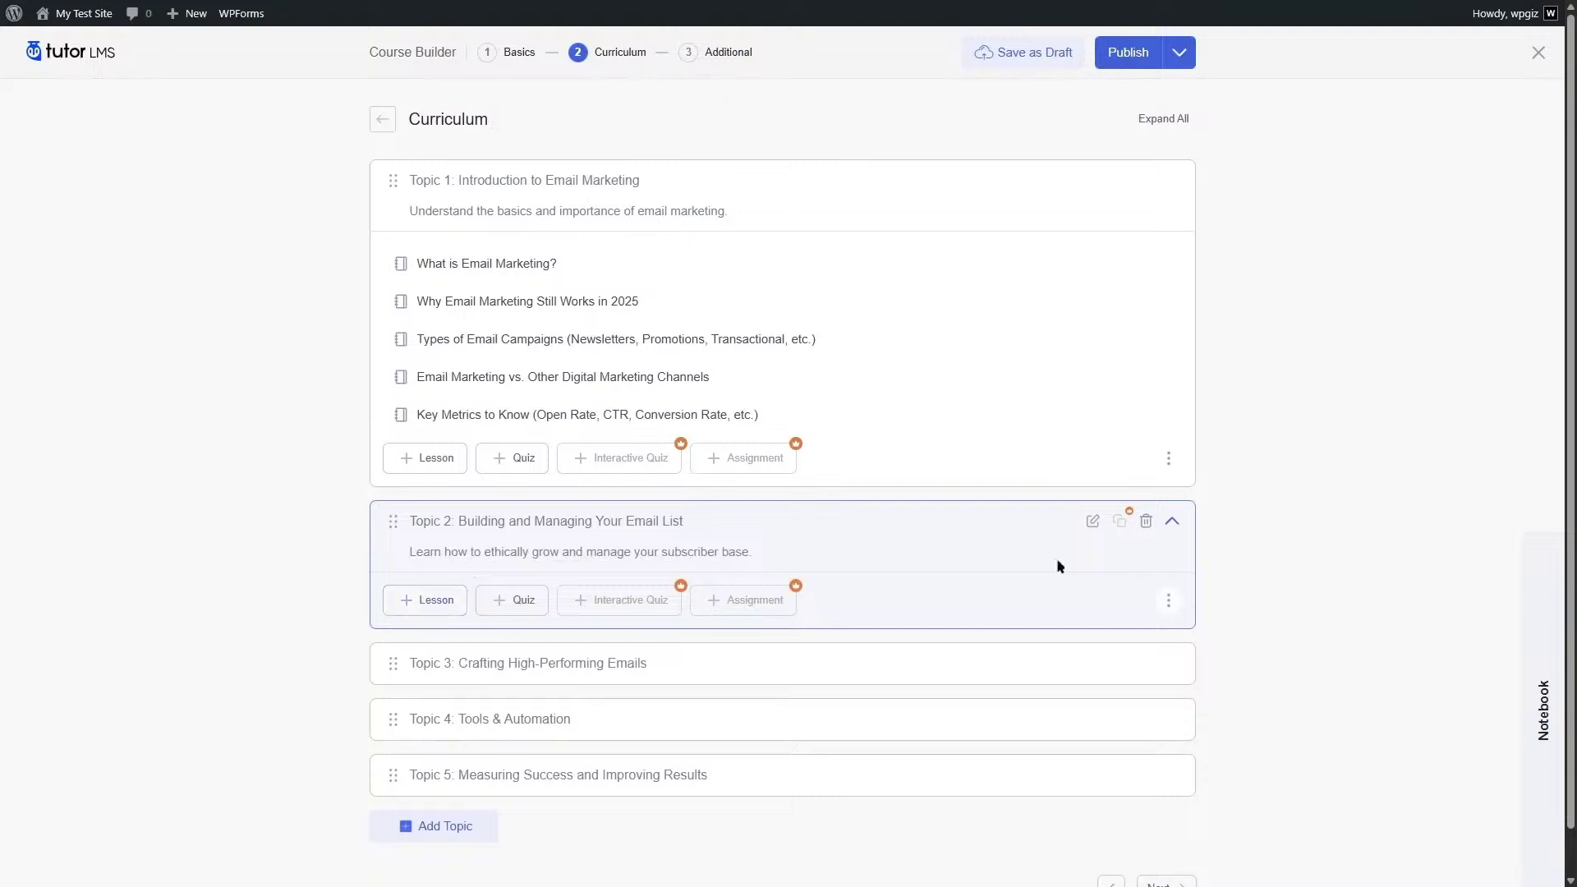
click(1172, 526)
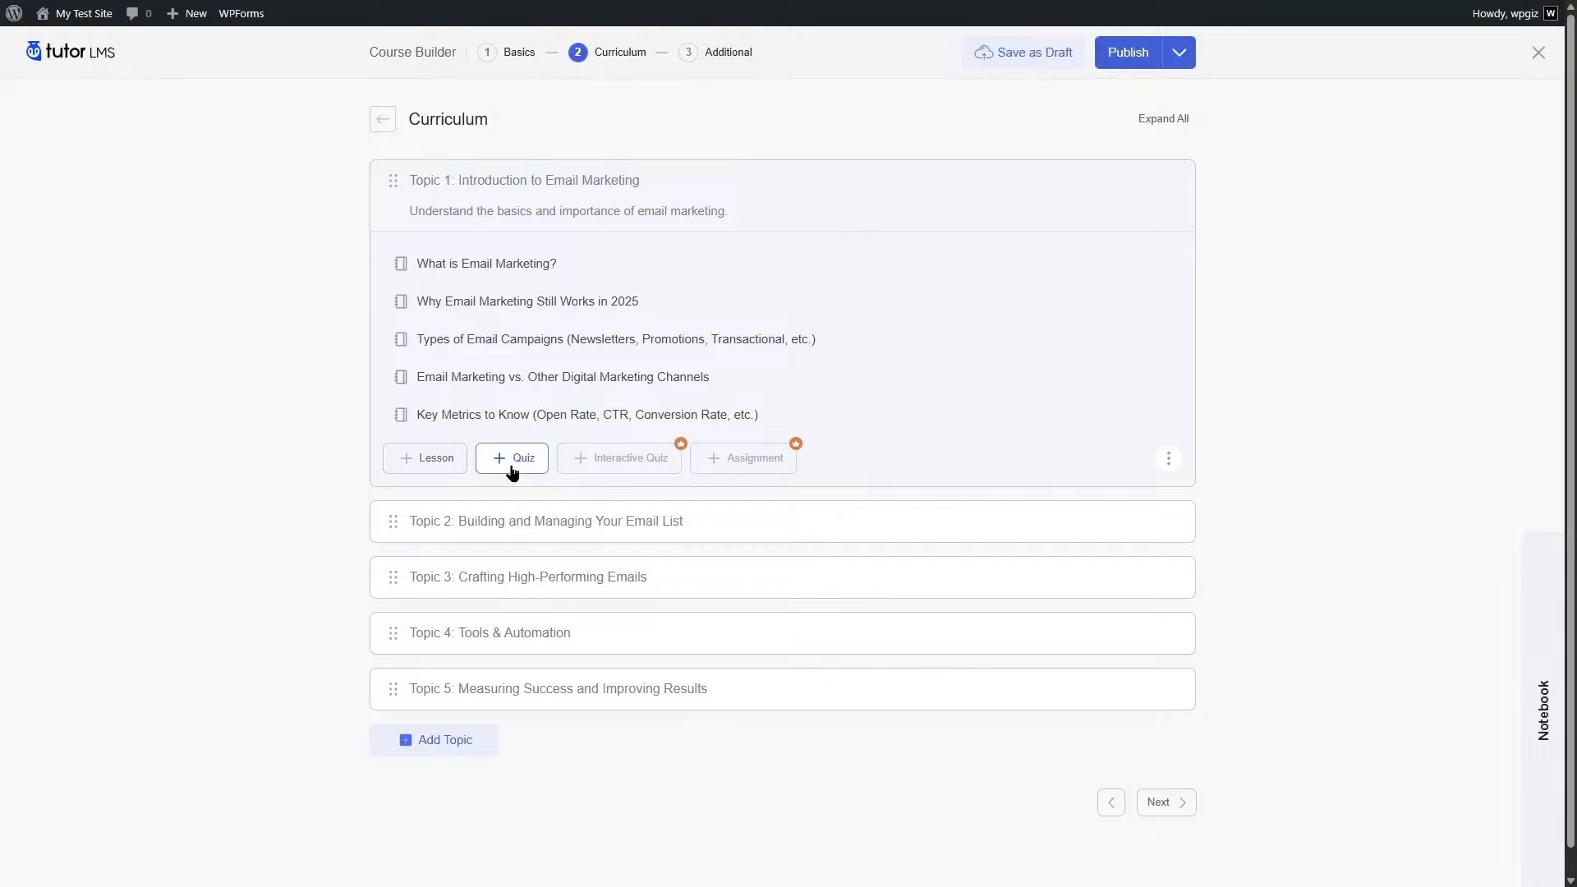
Create the Topic 1 quiz '1st Quiz of Topic 1' with a summary and begin adding a question
click(511, 466)
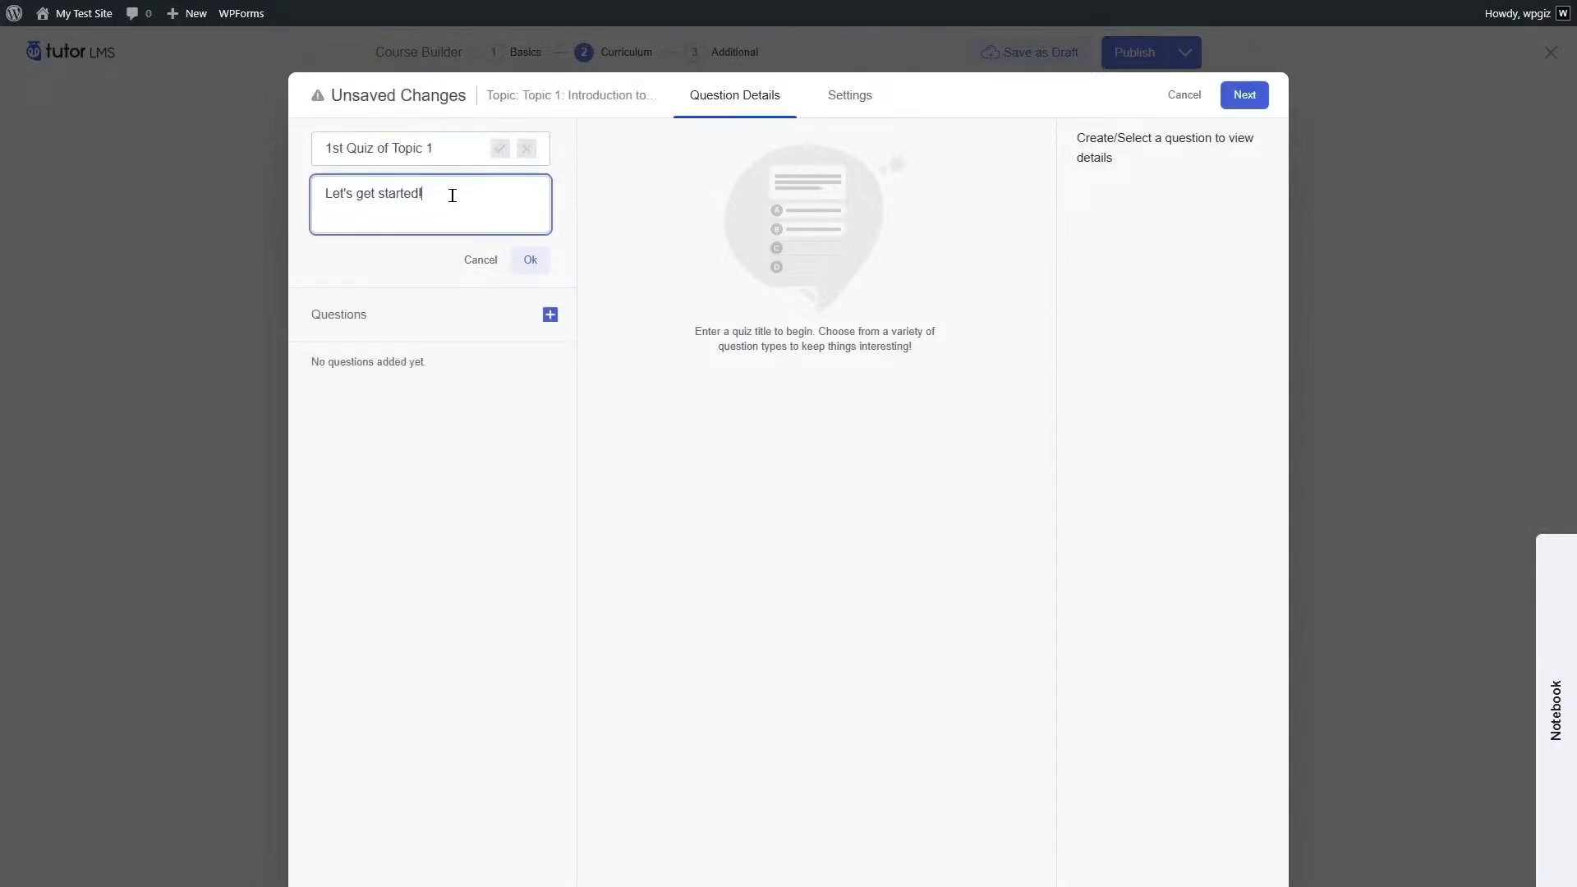
click(530, 260)
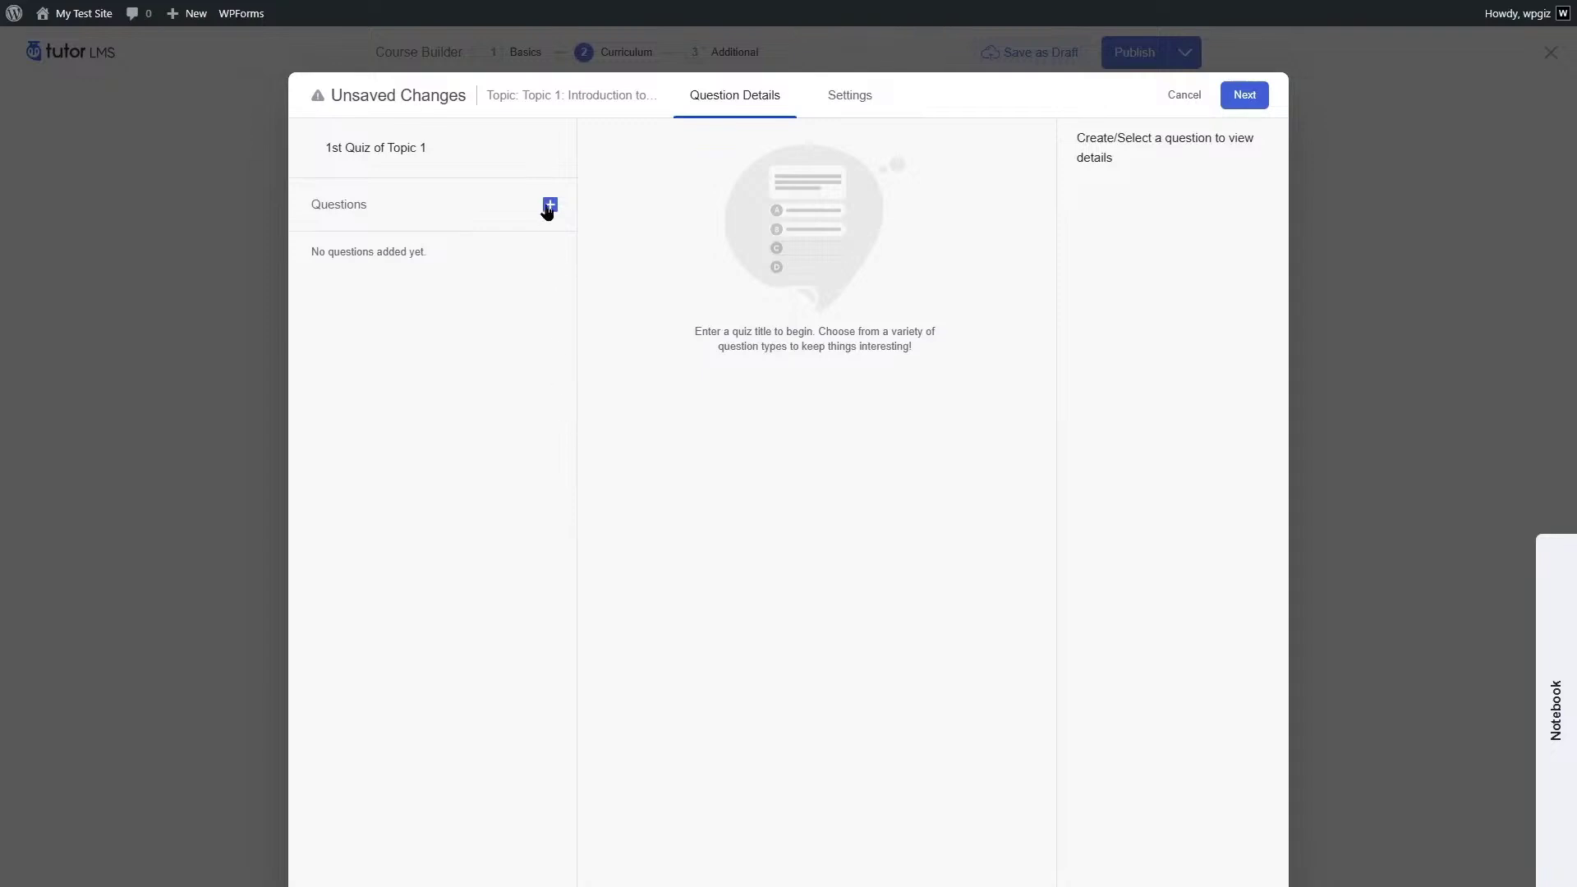
click(548, 207)
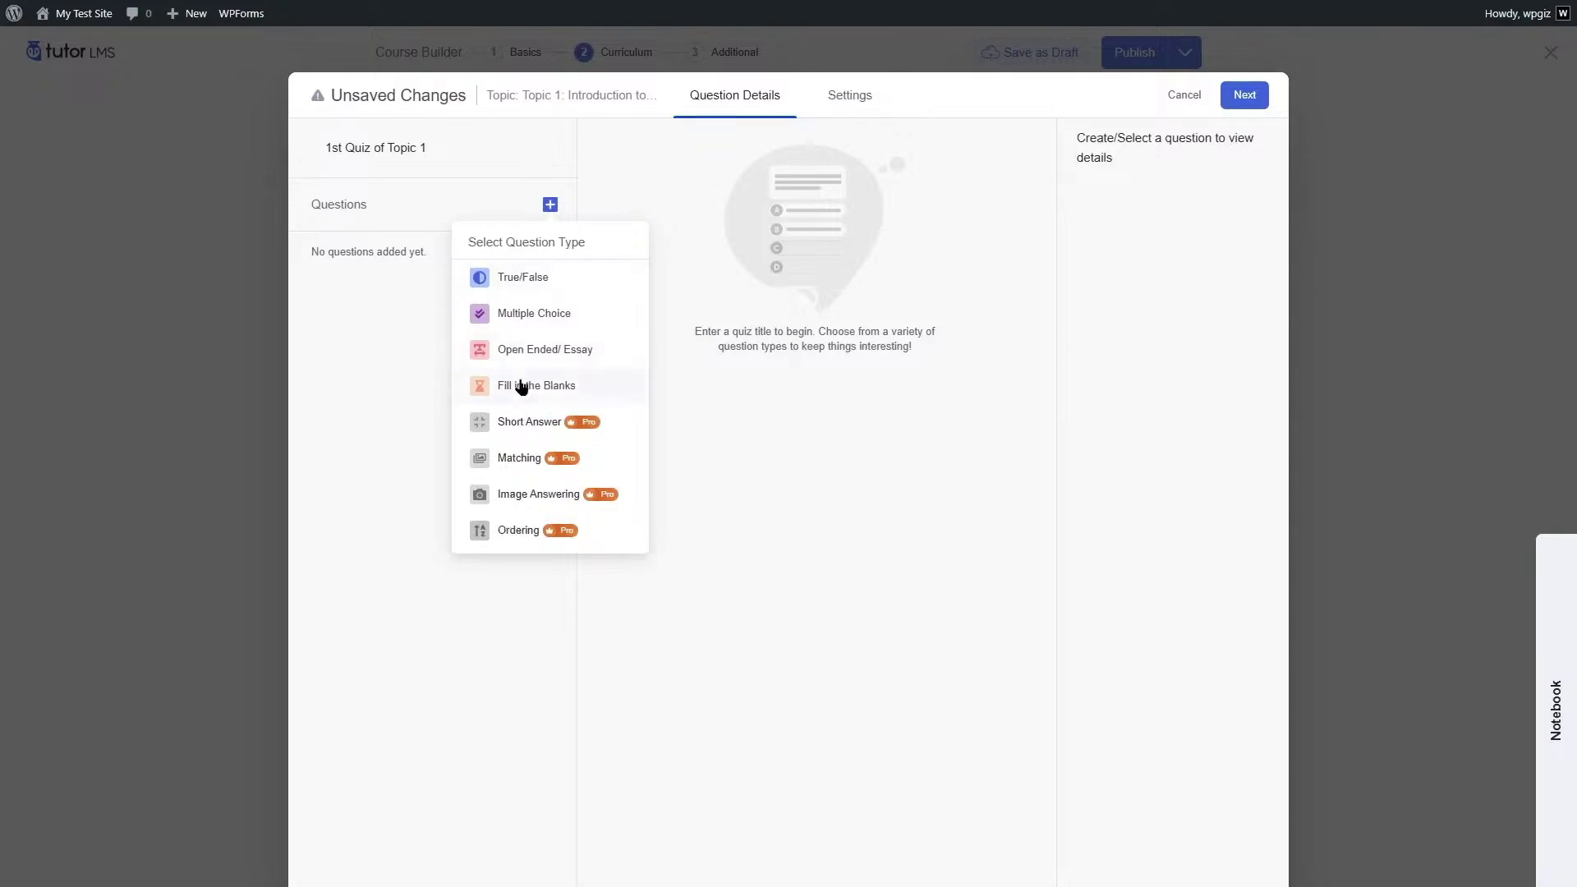
Make the new question multiple choice and set its title about email marketing's main advantage
click(508, 320)
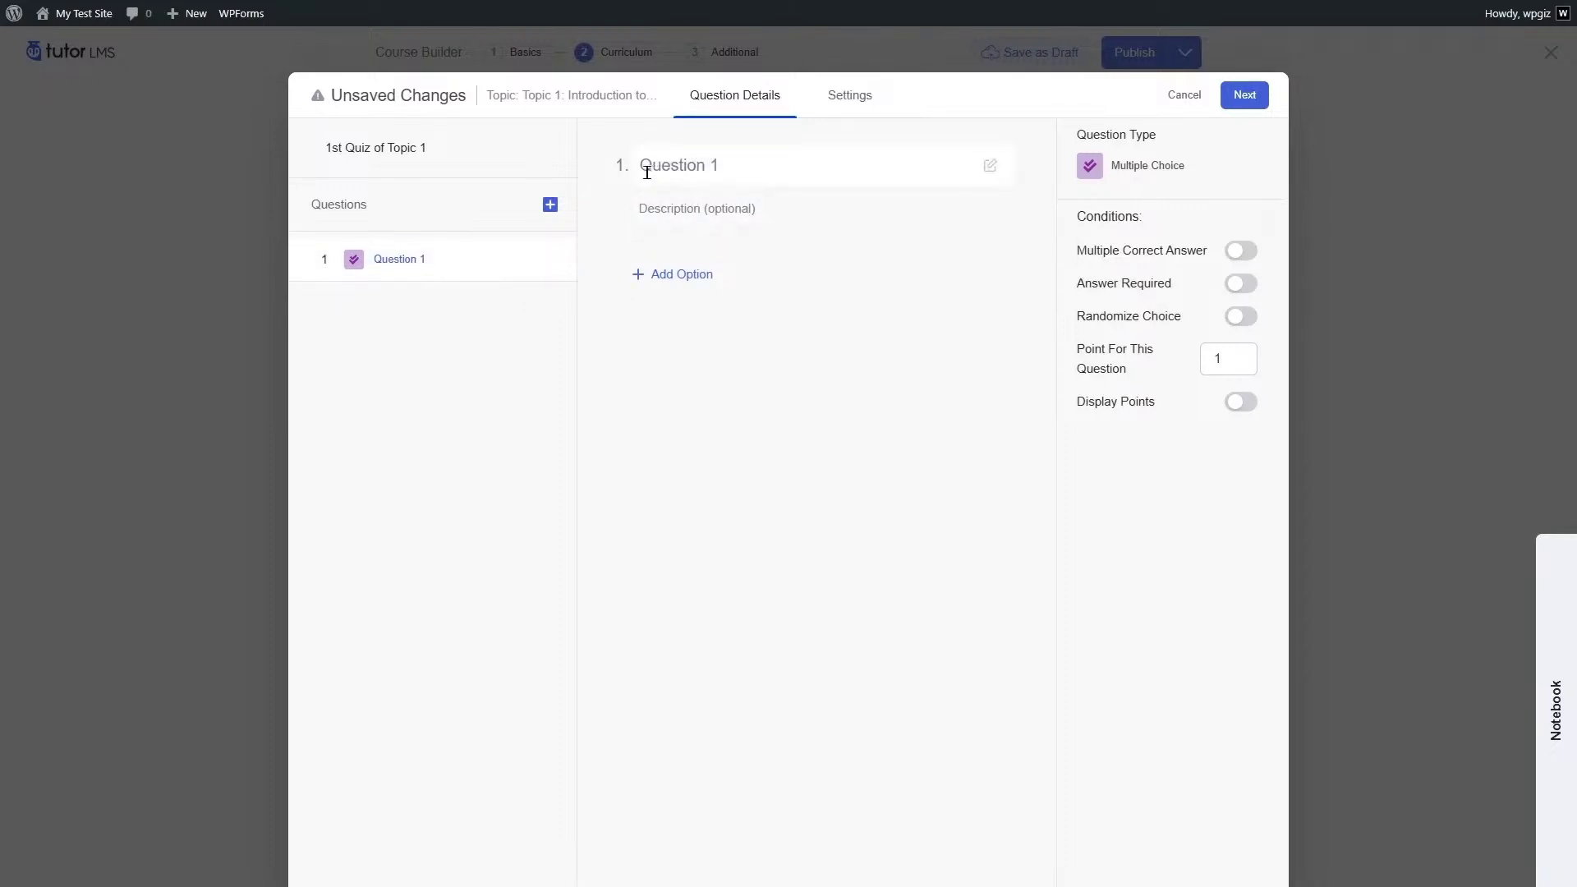
click(690, 177)
text(What is one of the main advantages of email marketing compared to social media marketing?)
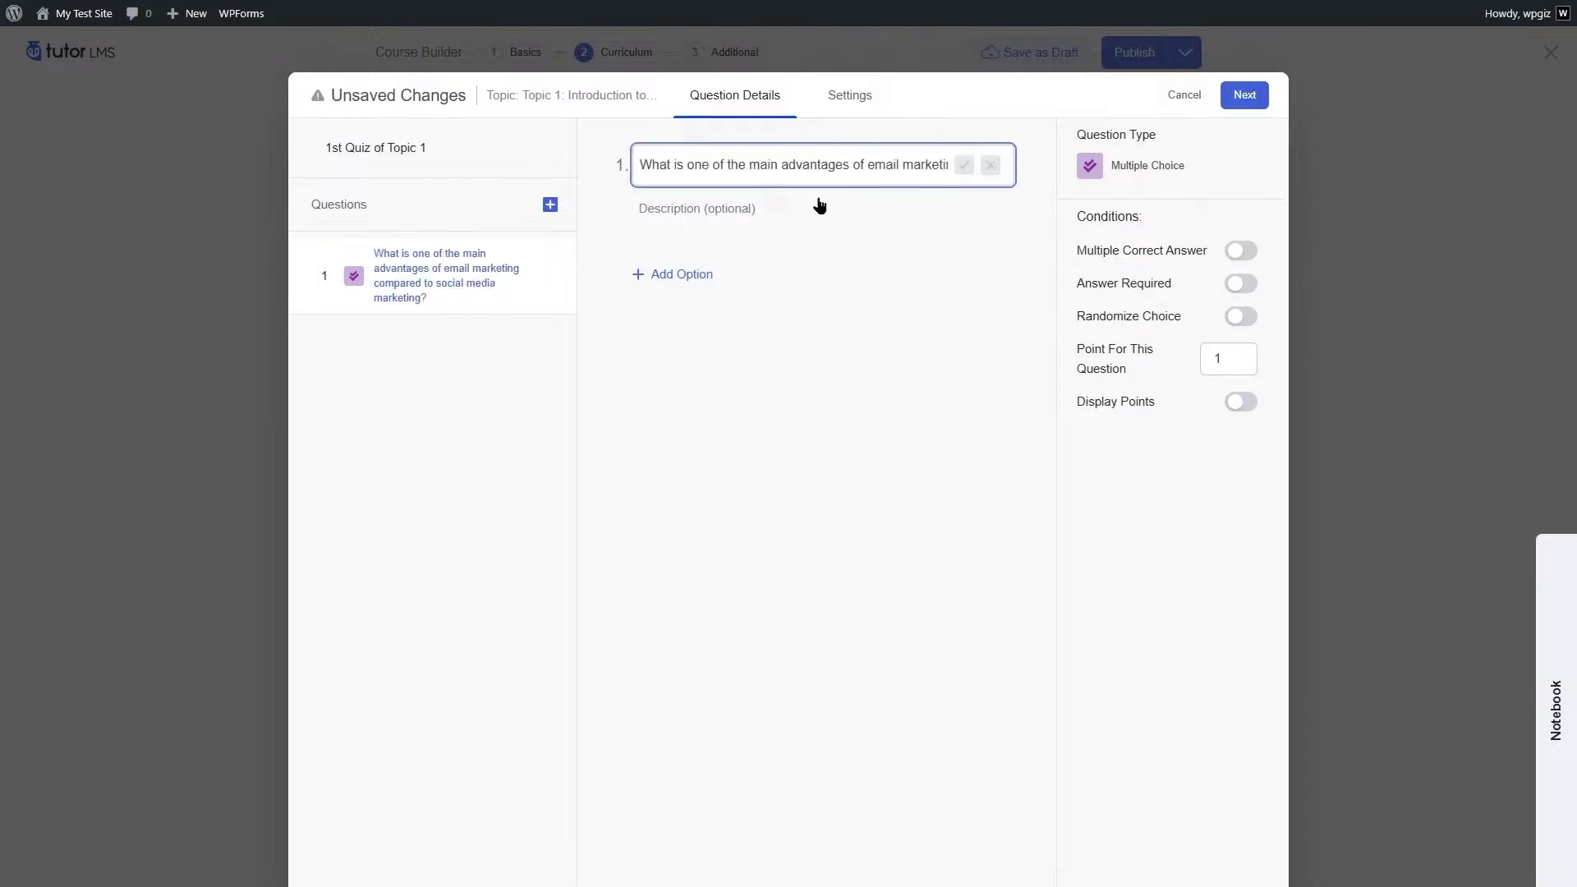
click(963, 167)
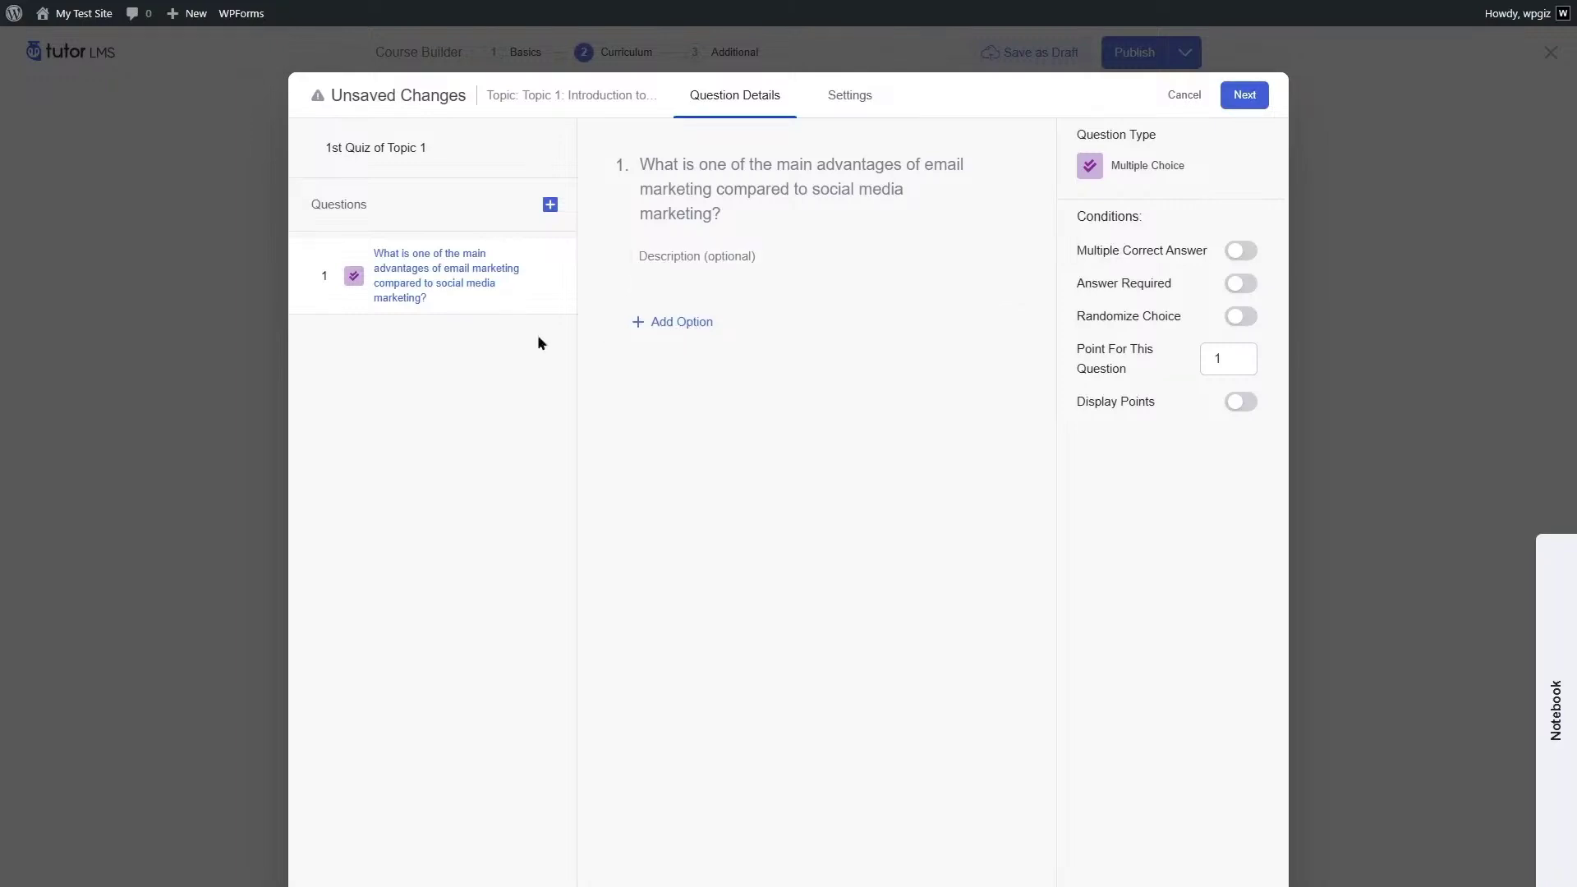
Add four answer options and mark option C as the correct answer
mouse_move(454, 283)
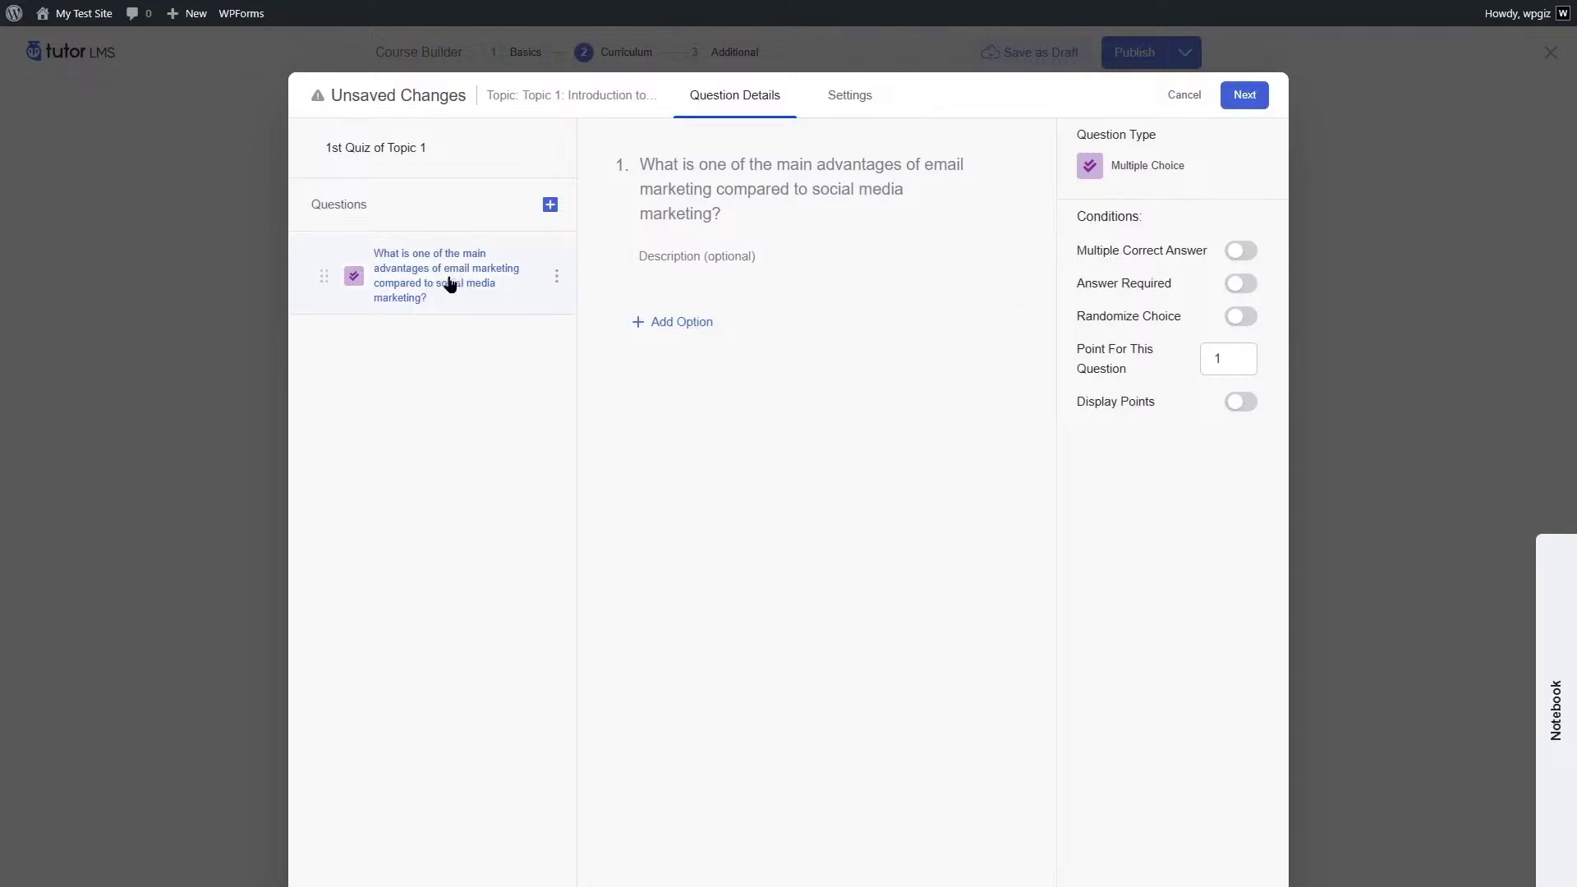
click(670, 323)
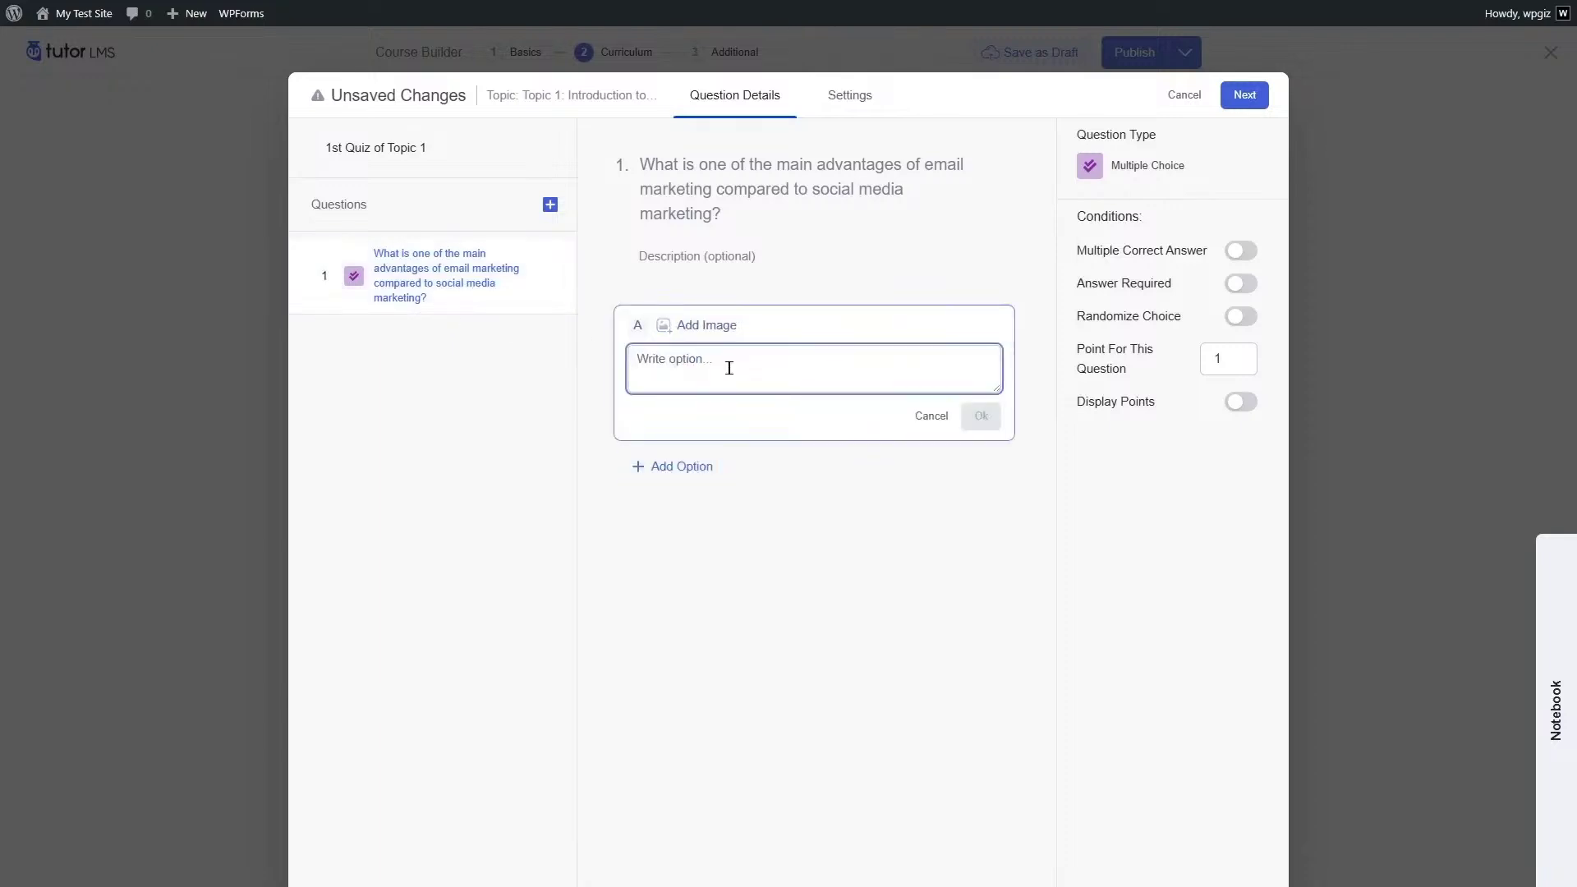
text(Emails reach only a specific age group)
click(981, 417)
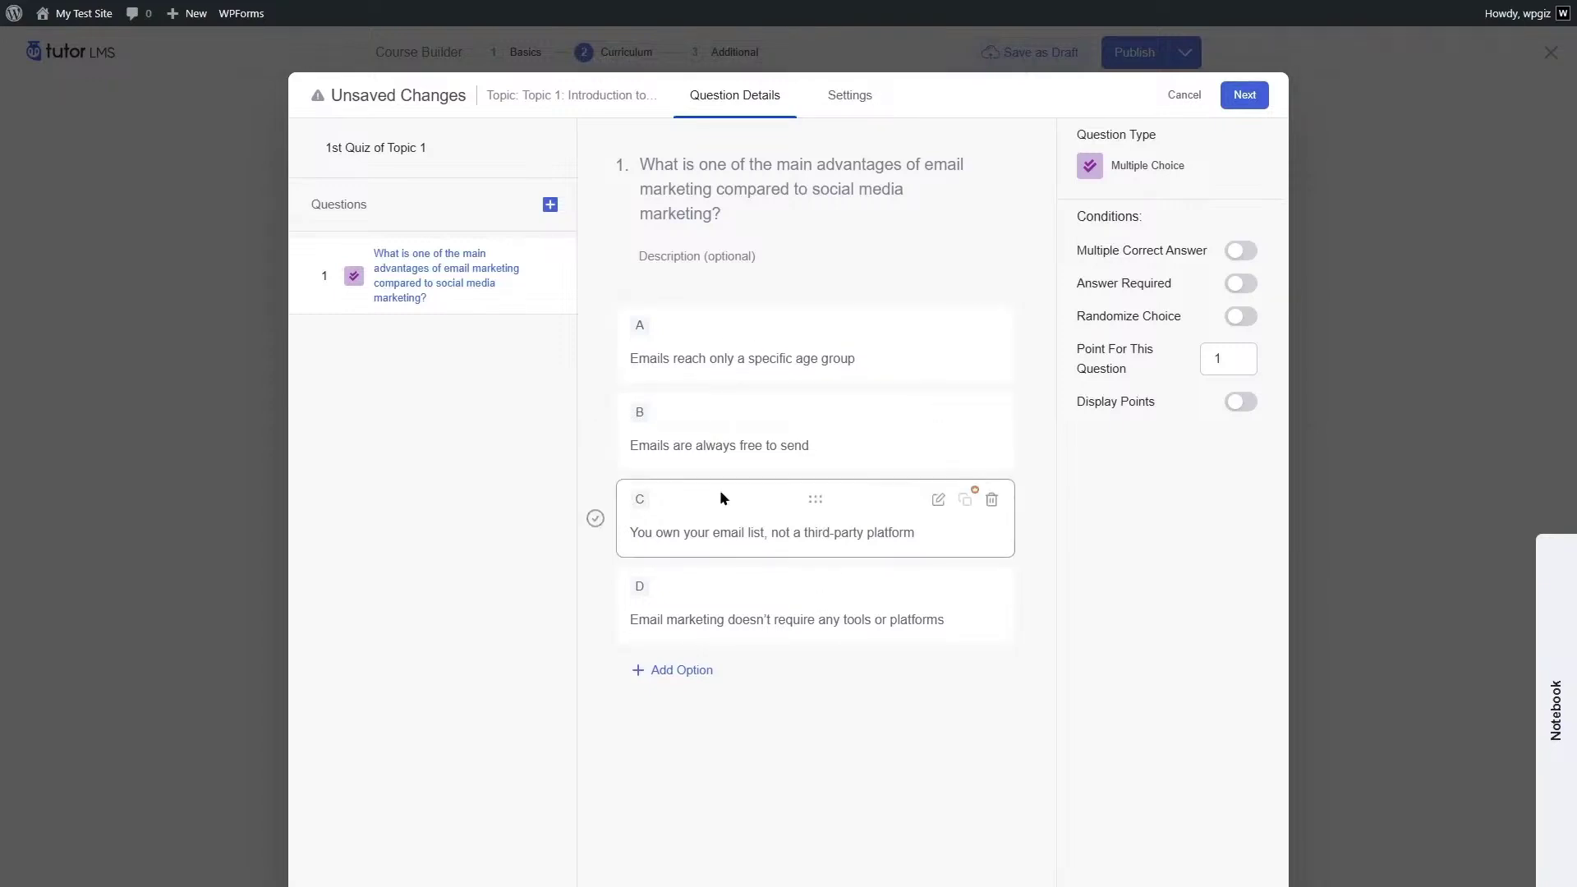
click(595, 518)
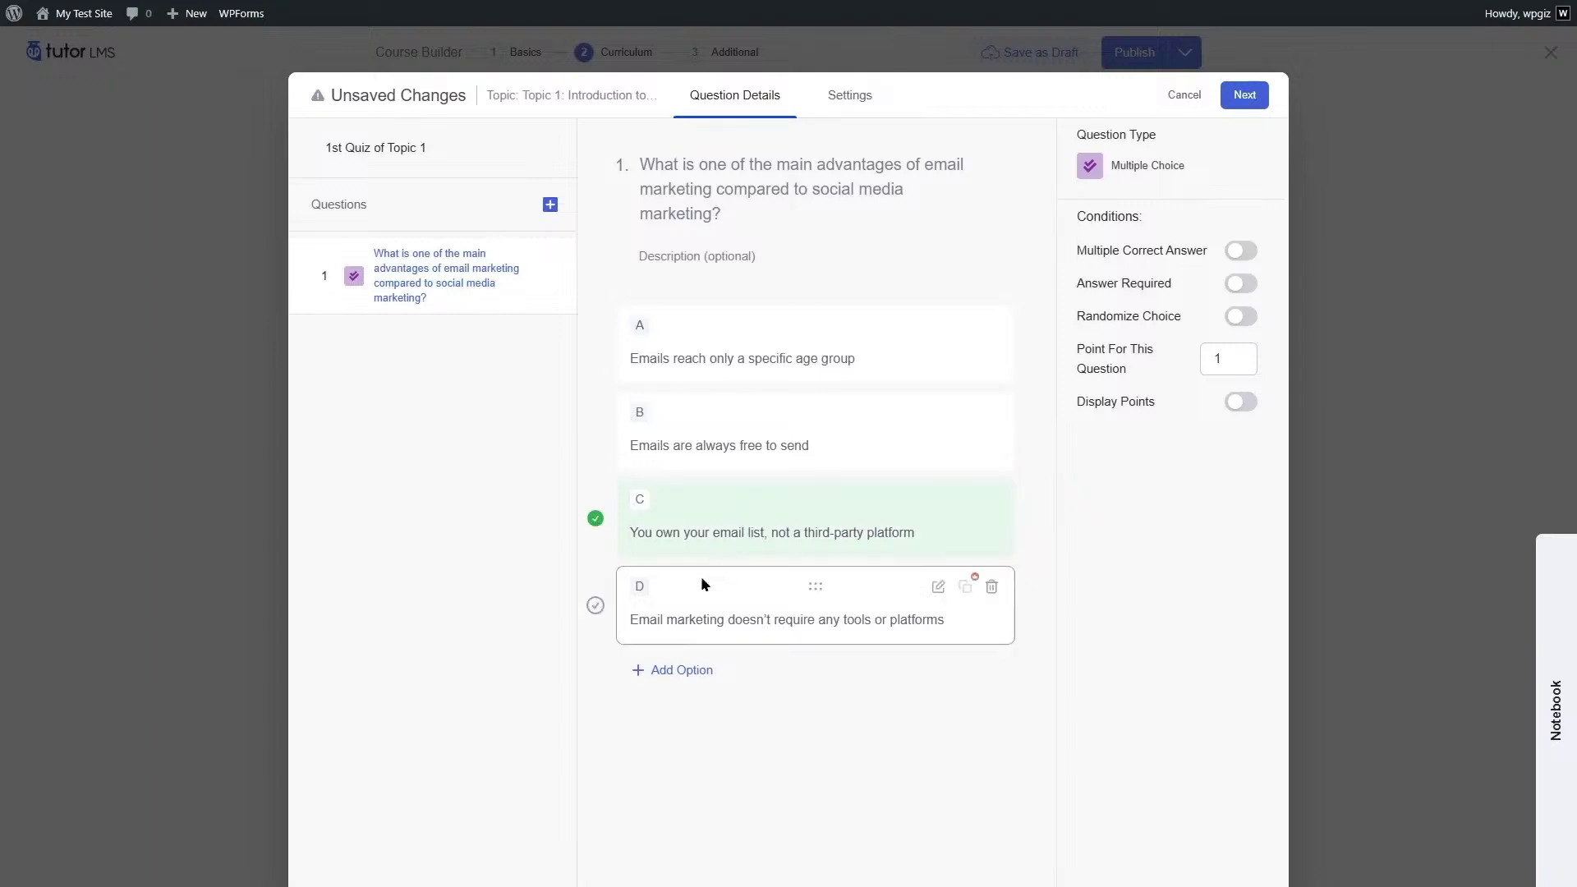
click(595, 432)
click(595, 517)
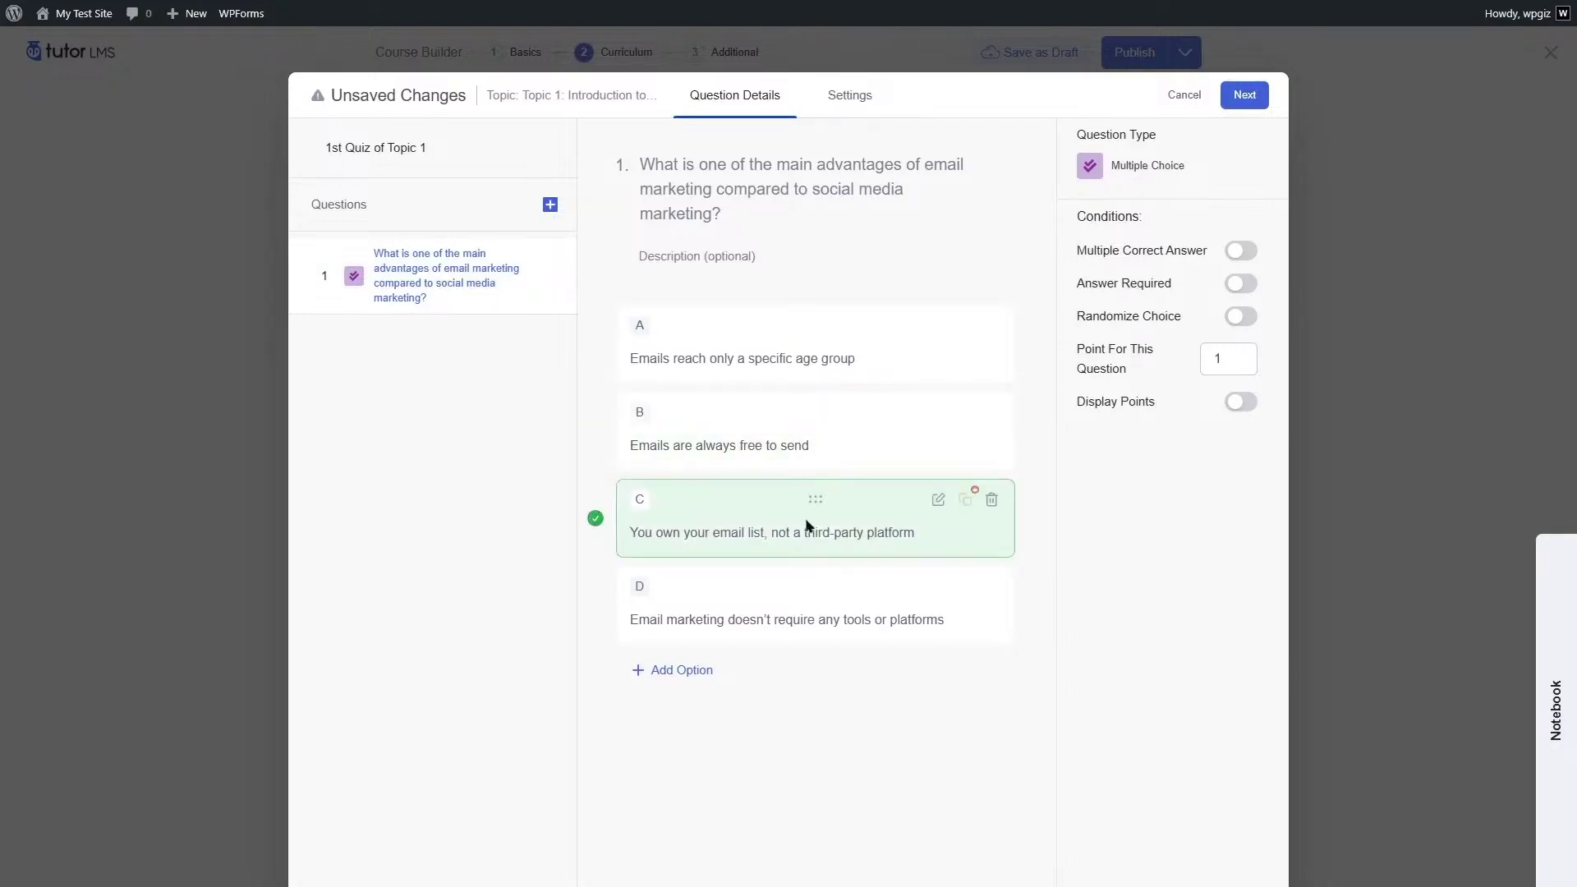
Keep Multiple Correct Answer off with only option C correct, then start another question
click(1240, 255)
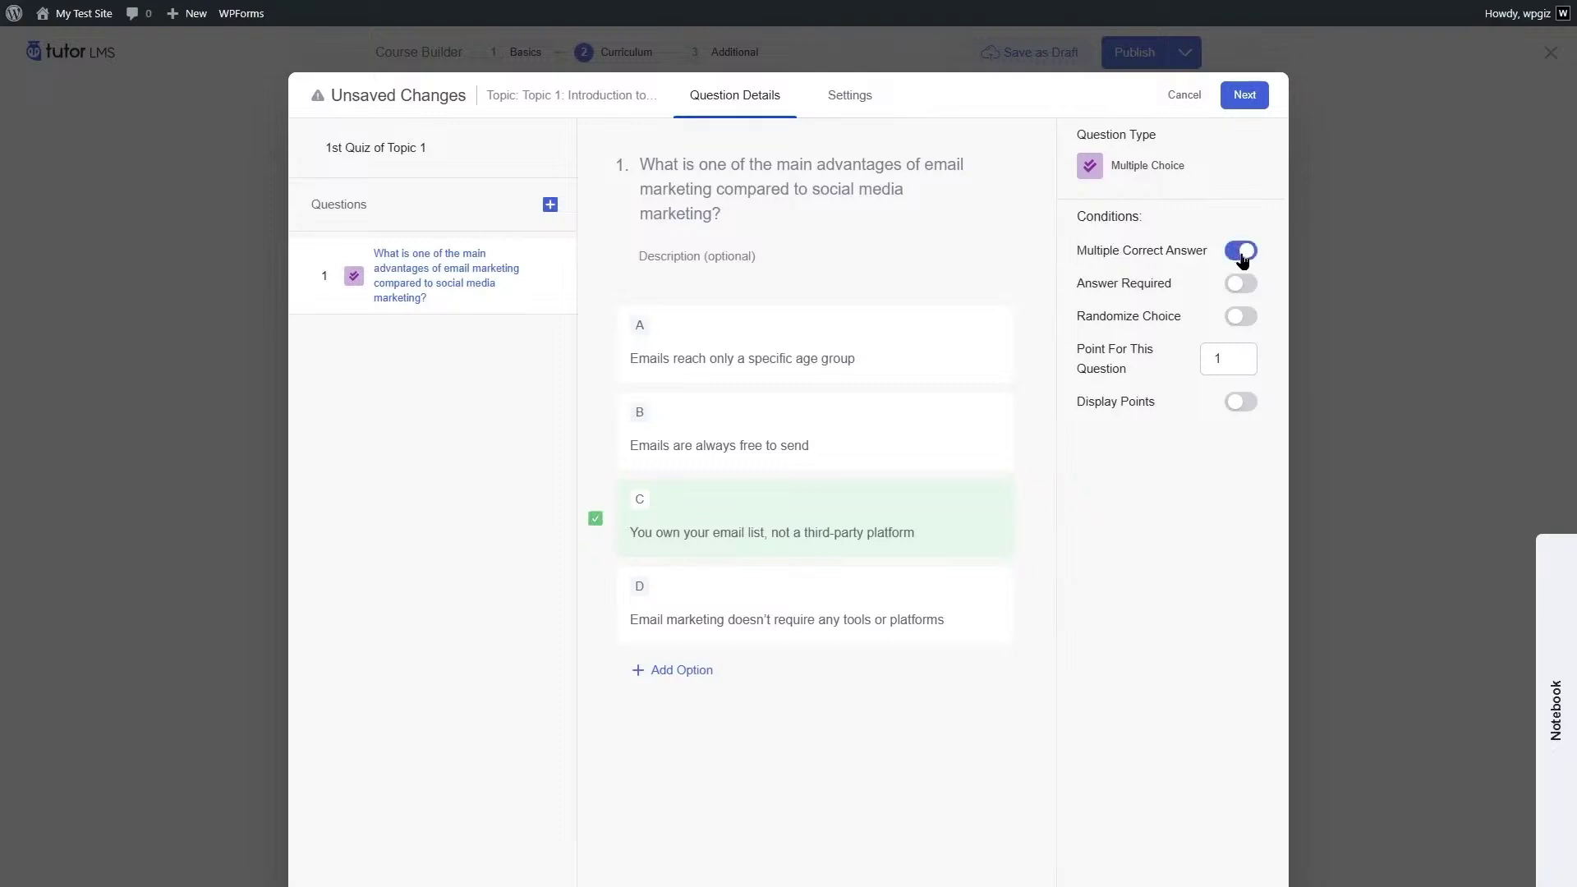
click(596, 433)
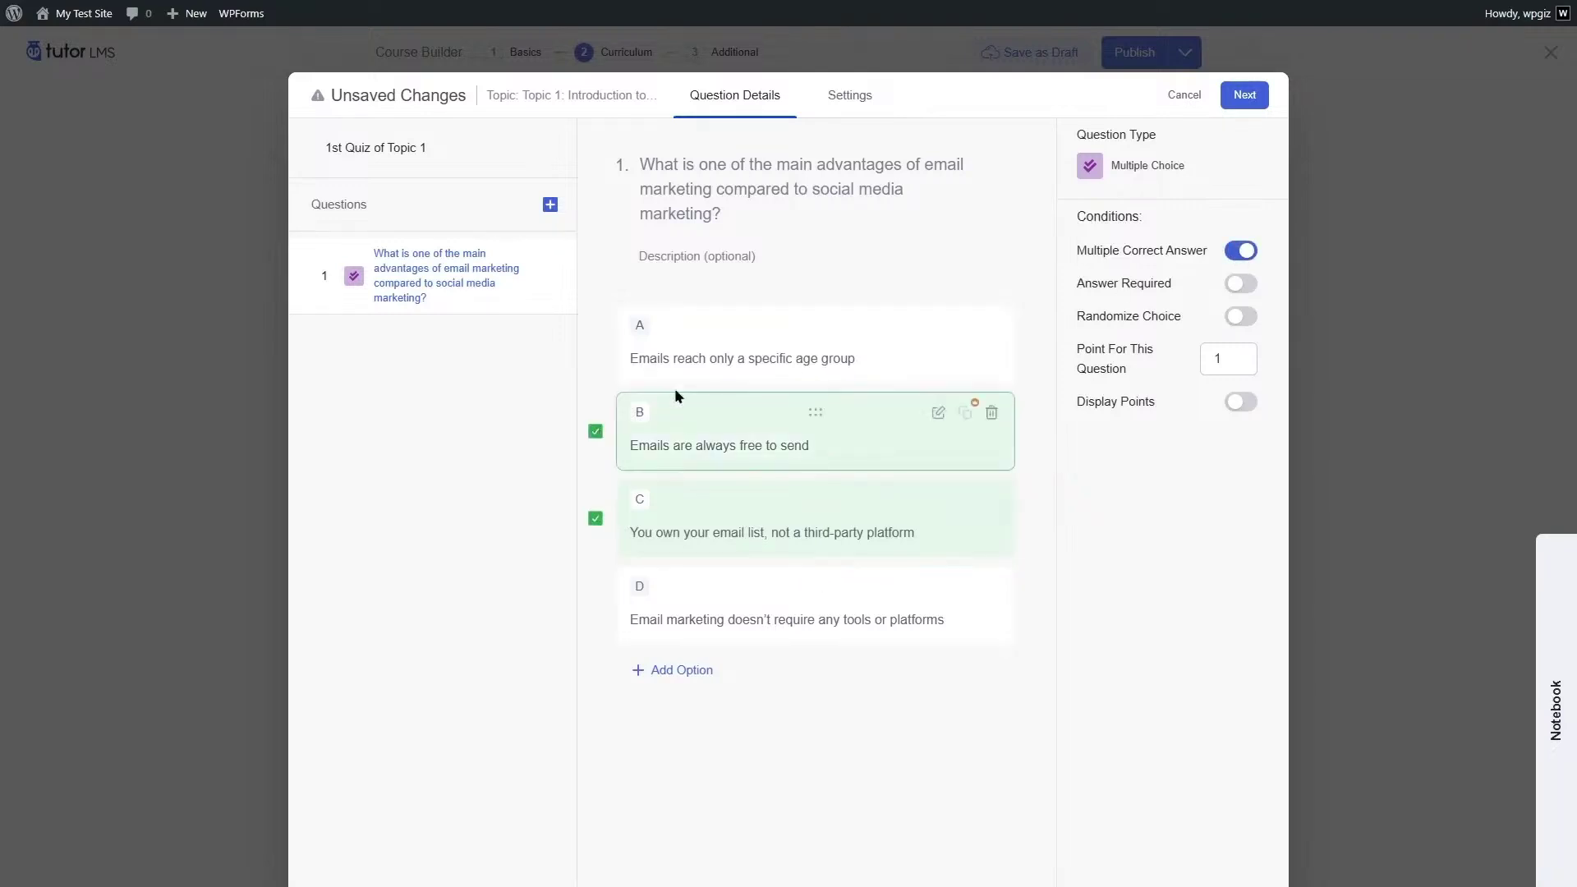
click(596, 432)
click(1245, 252)
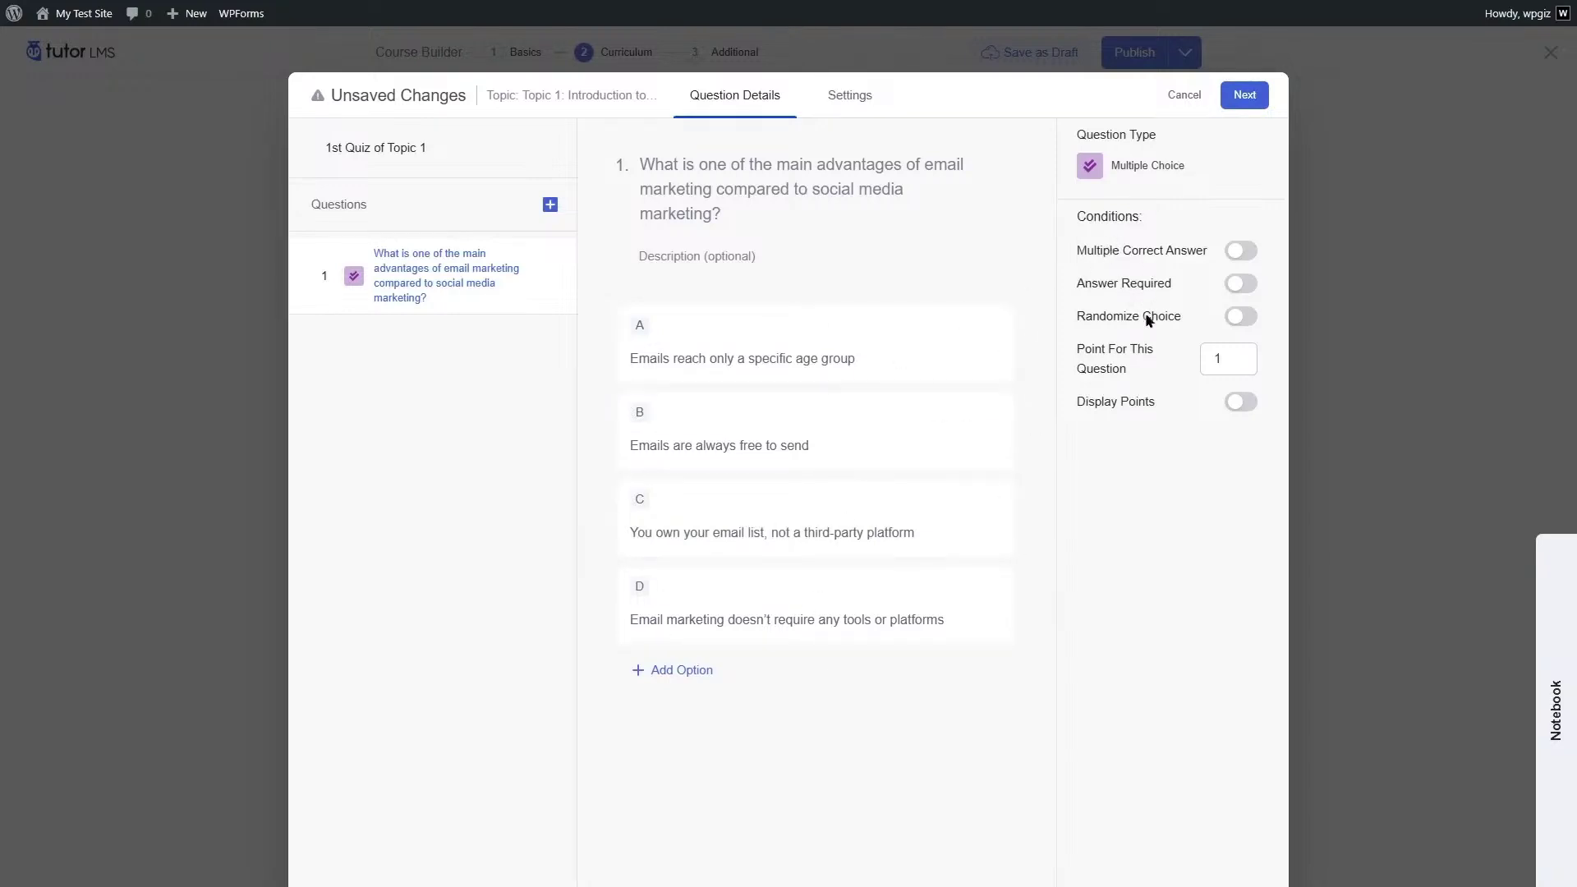
click(596, 518)
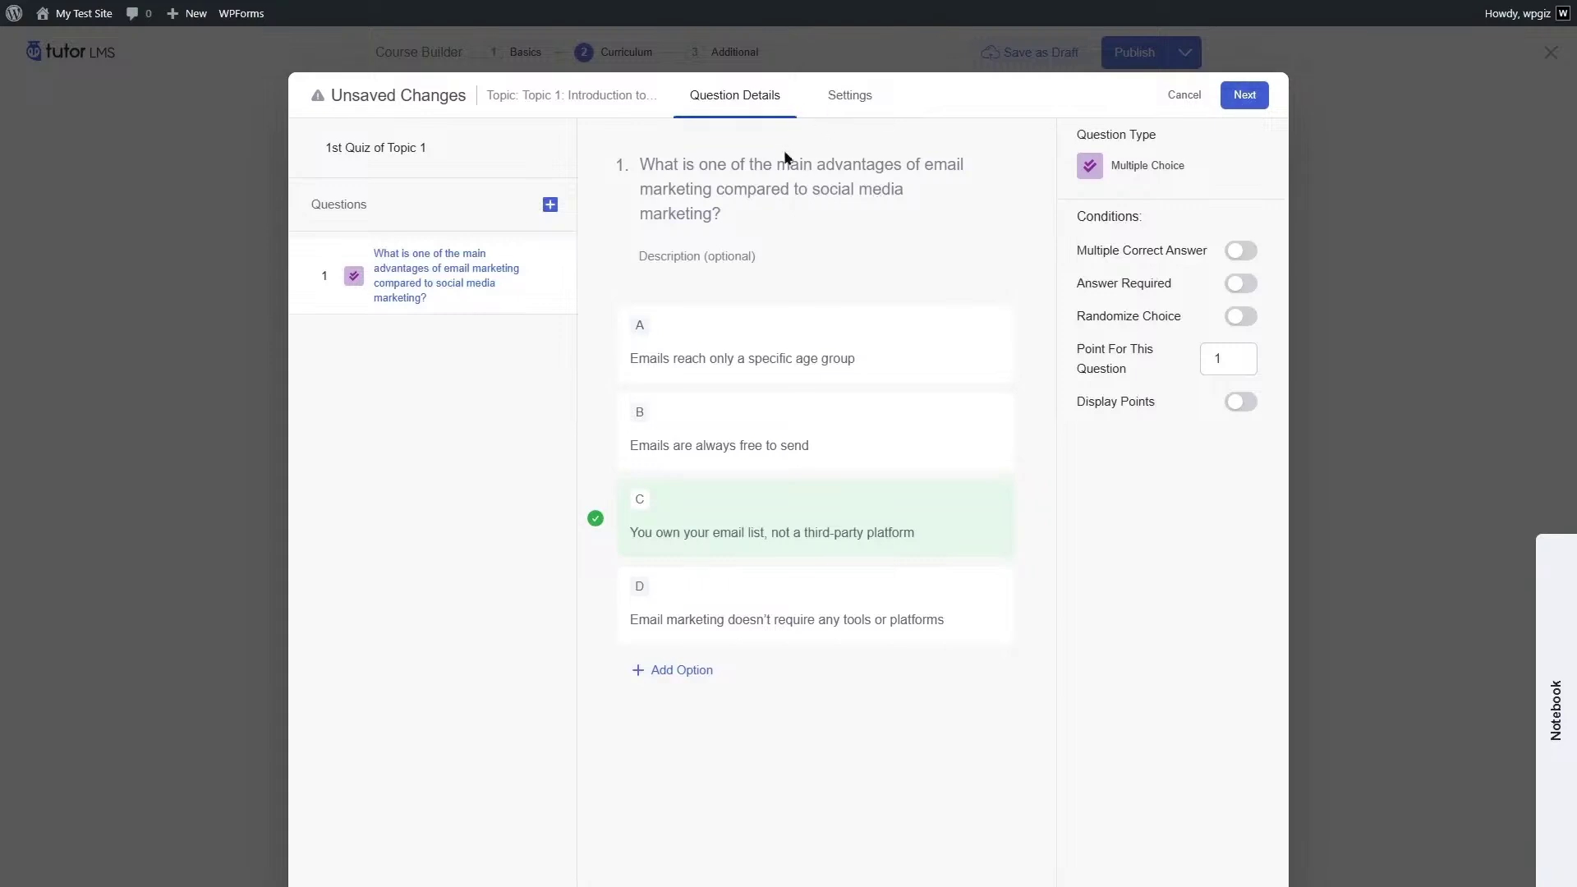
click(551, 206)
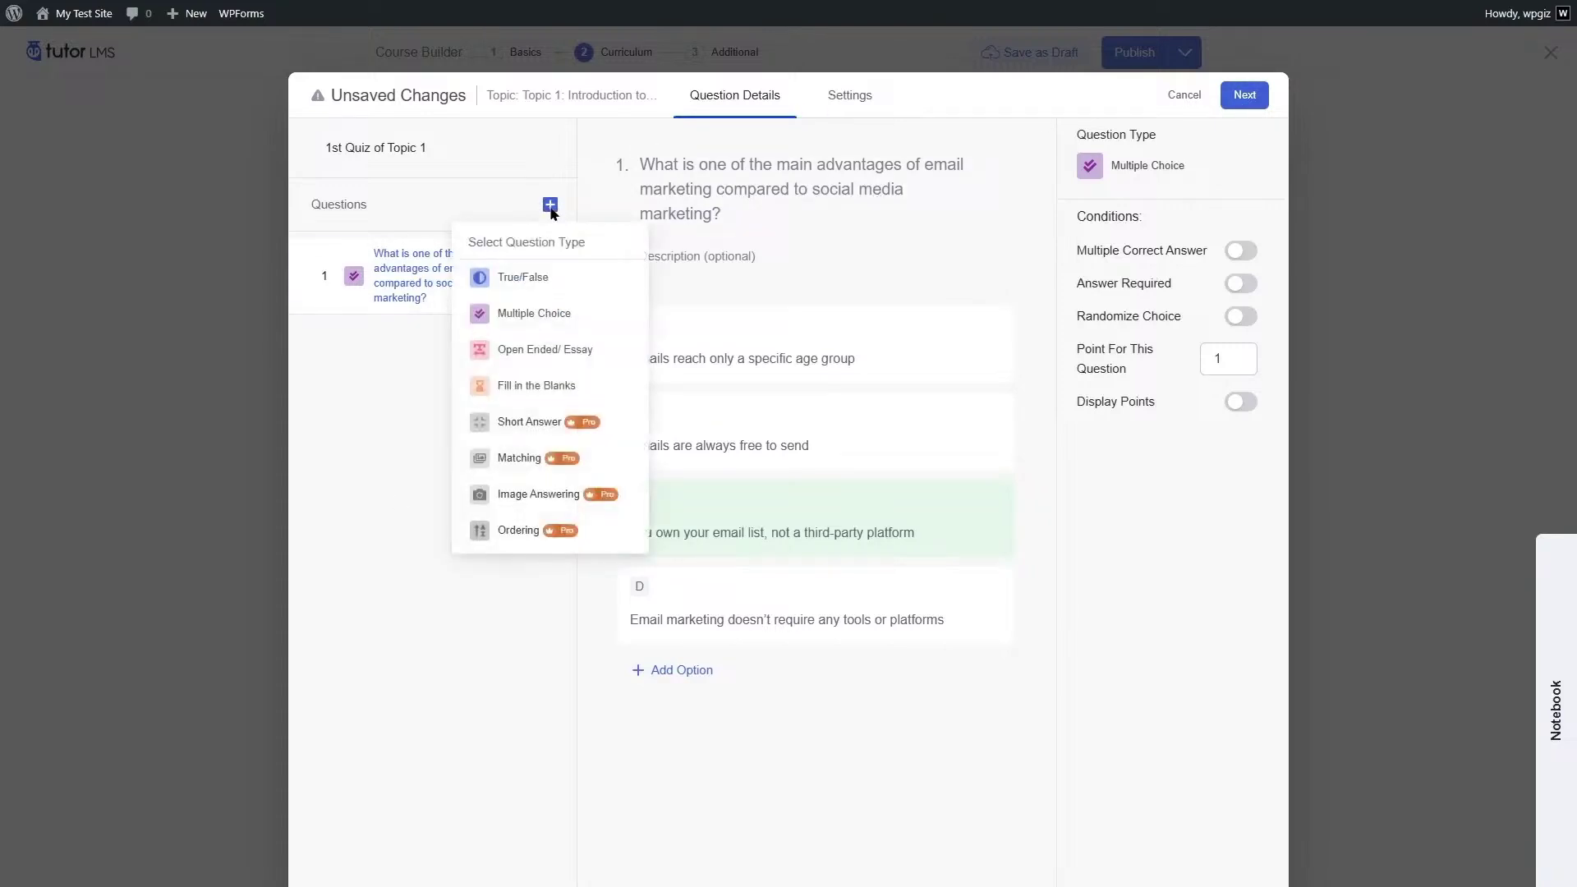
Add a multiple-choice question on transactional emails with 'Order confirmation email' (B) correct
click(562, 316)
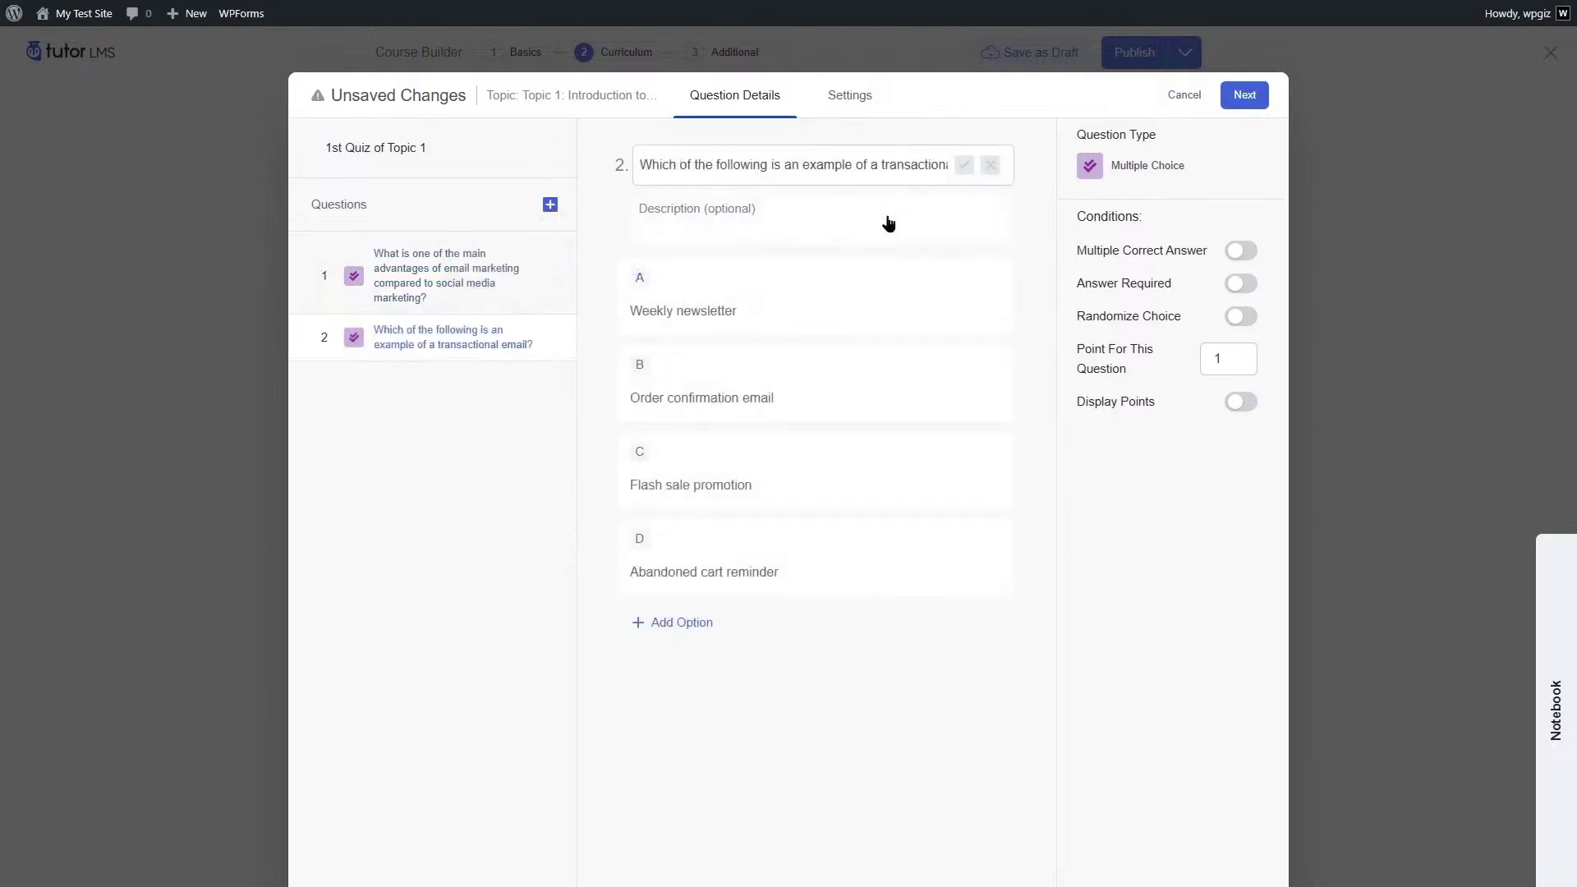
click(596, 383)
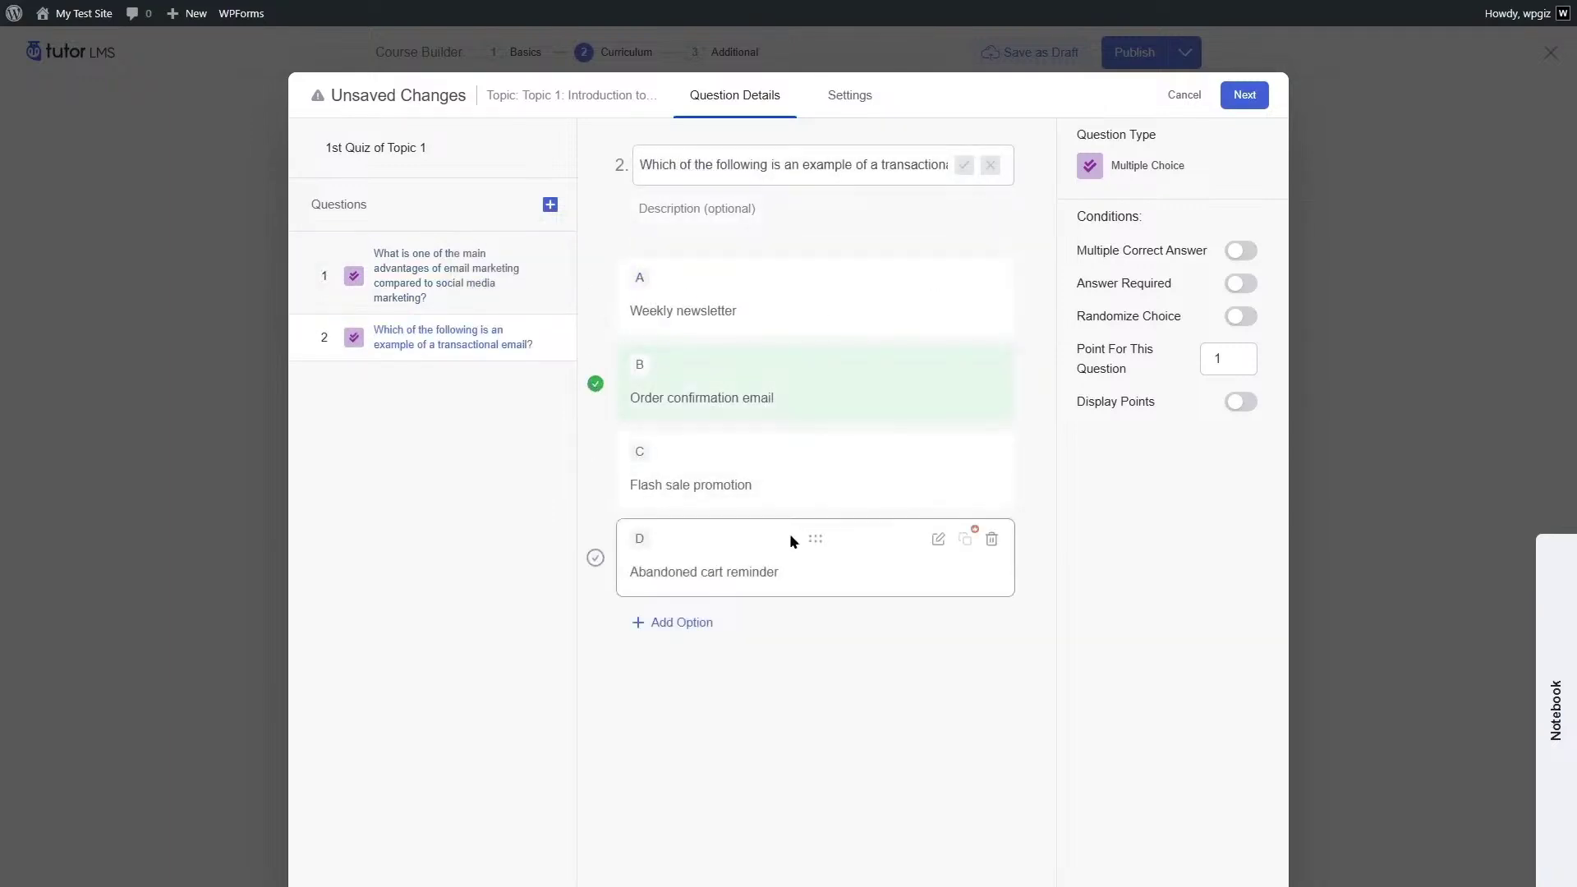
click(1242, 96)
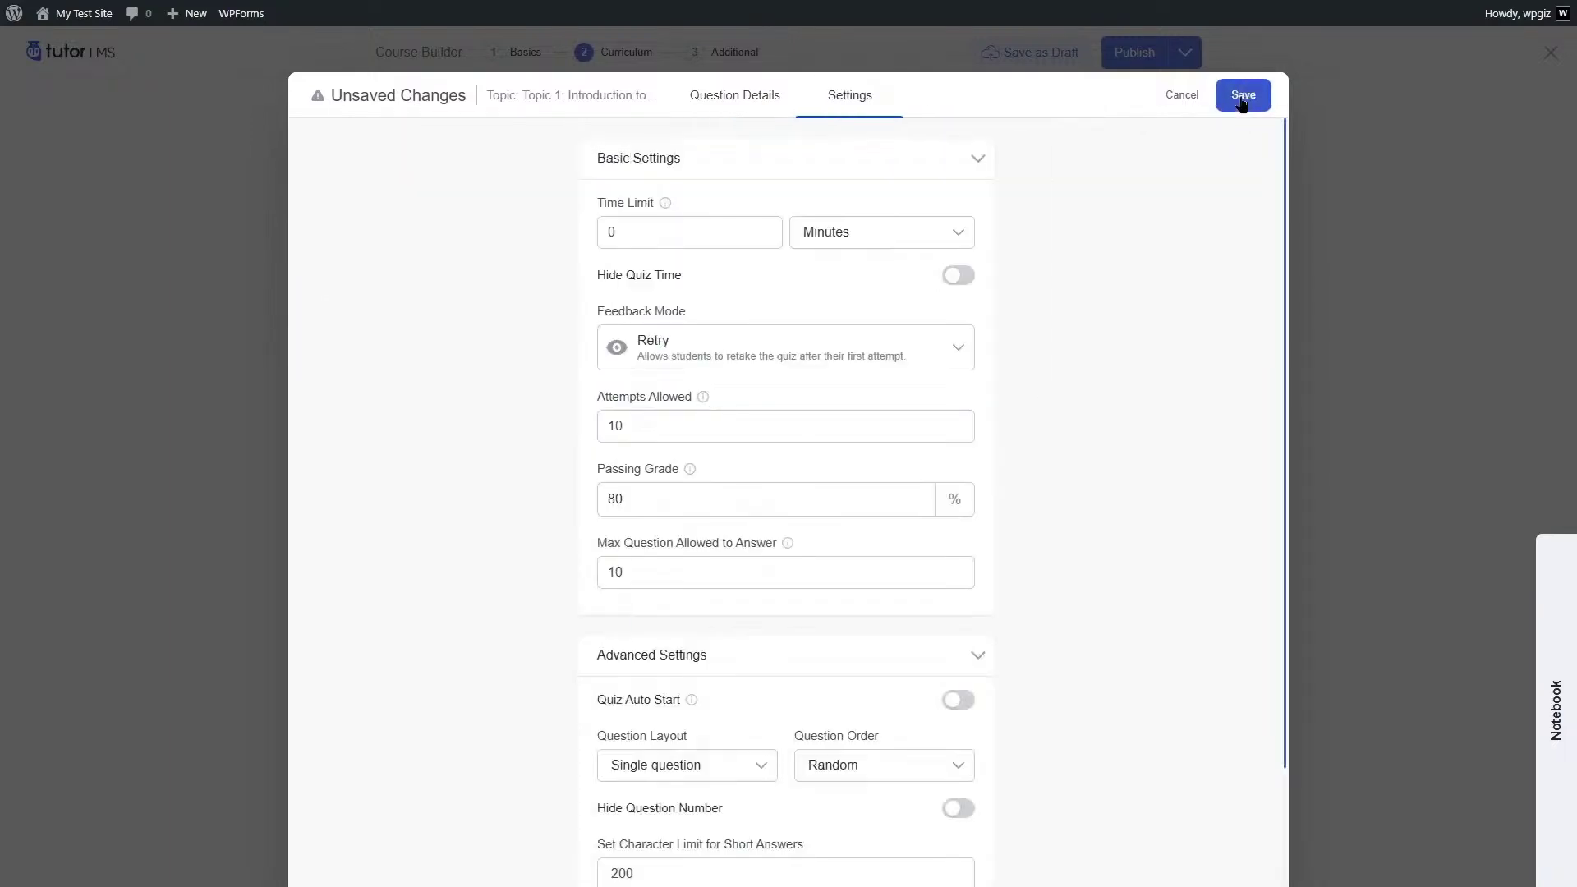
drag(1285, 216, 1264, 132)
click(720, 109)
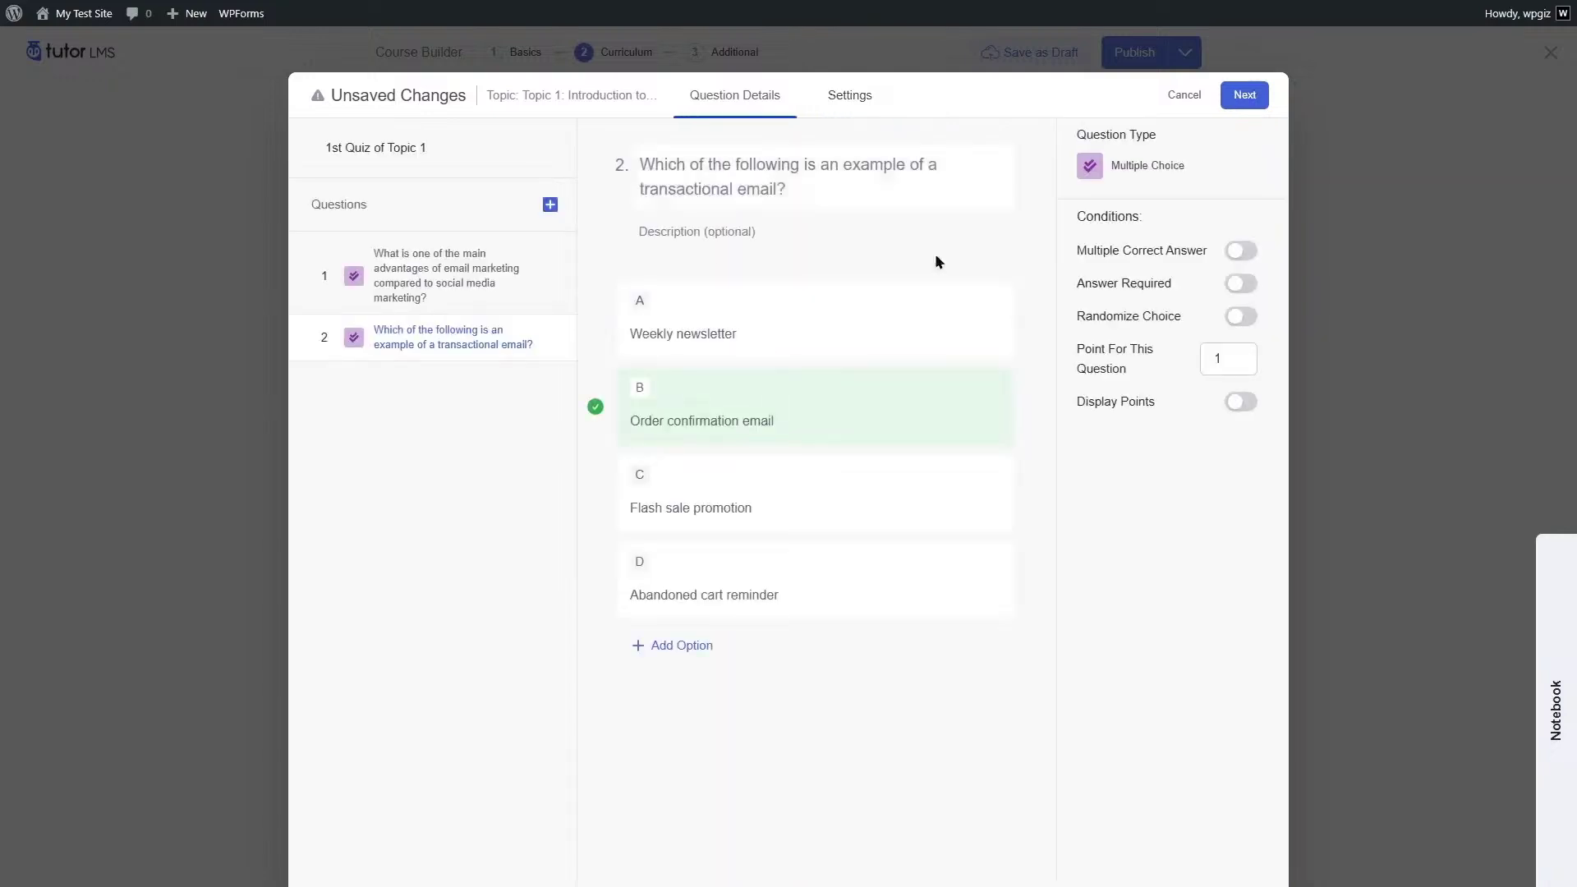
Set the quiz Feedback Mode to Default and the passing grade from 80 to 50%
click(835, 100)
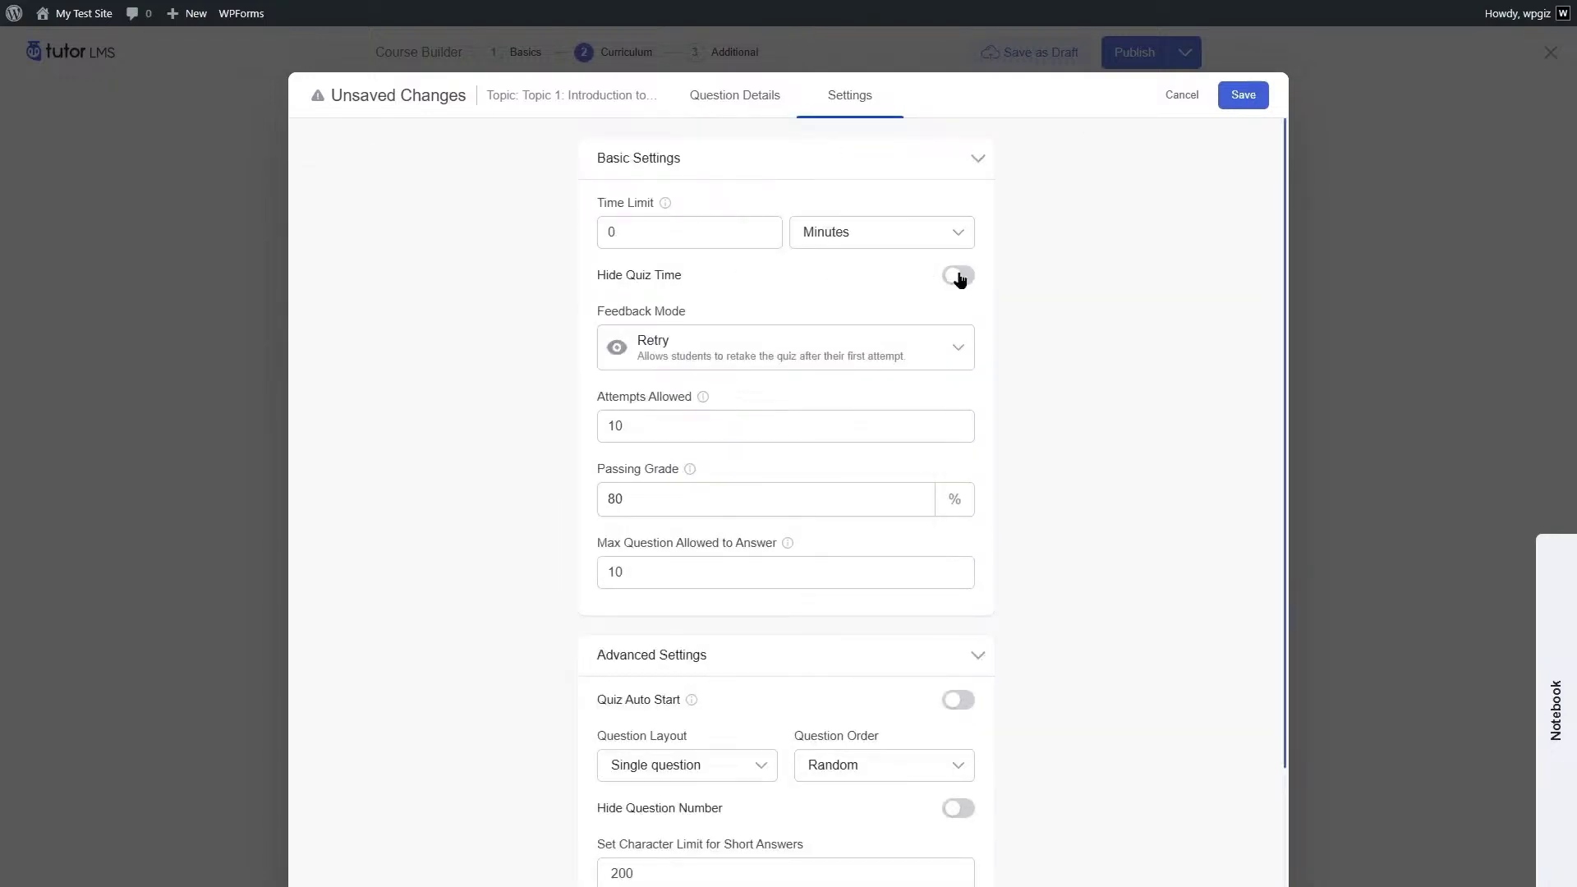
click(698, 338)
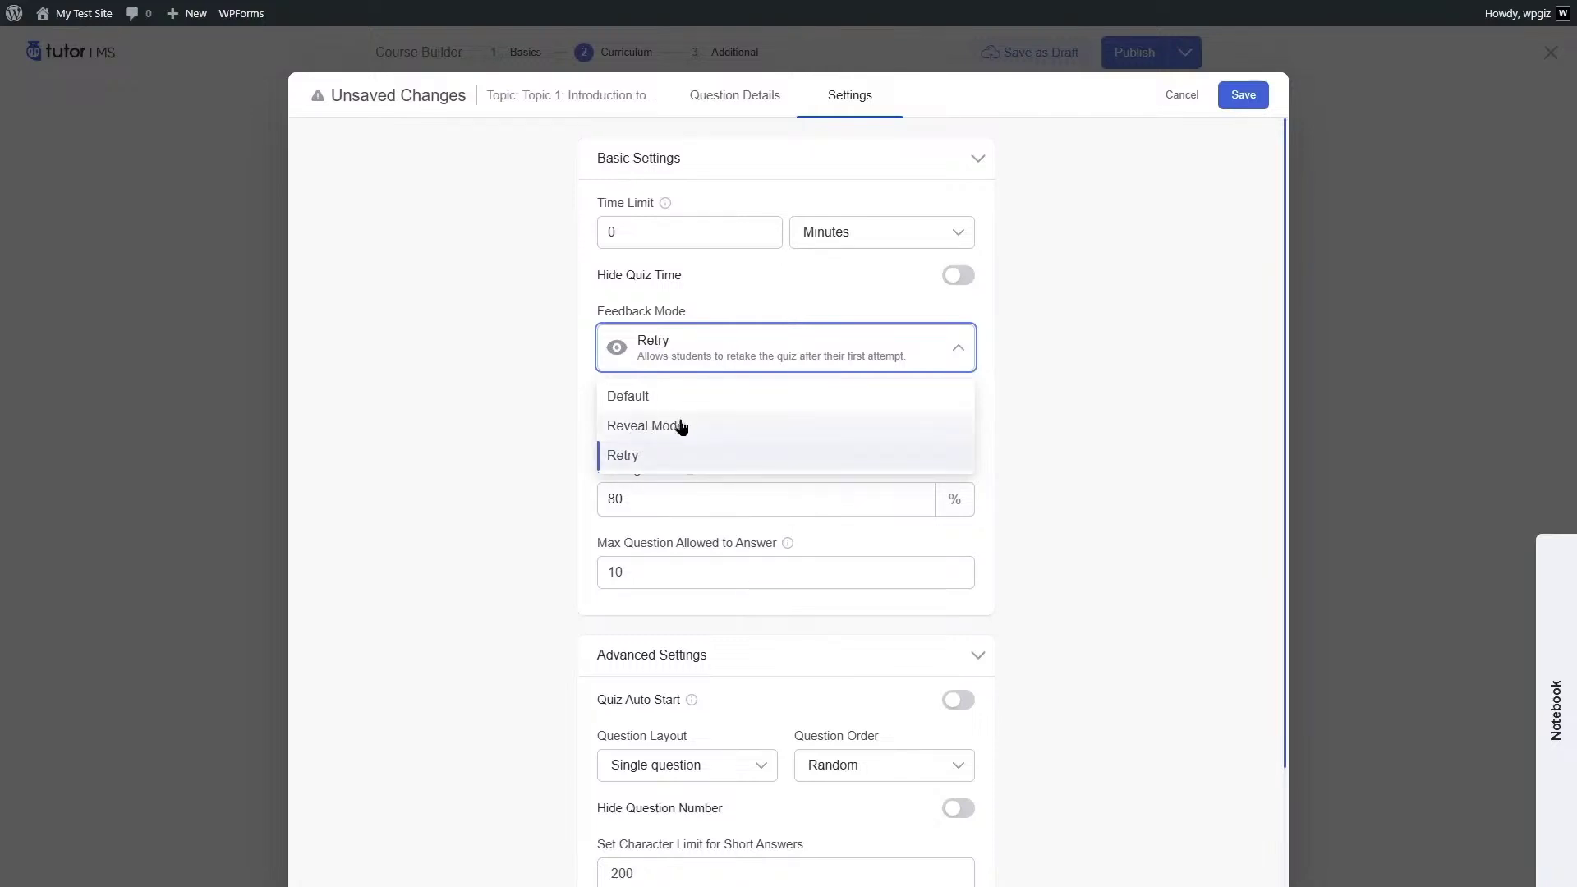
click(703, 397)
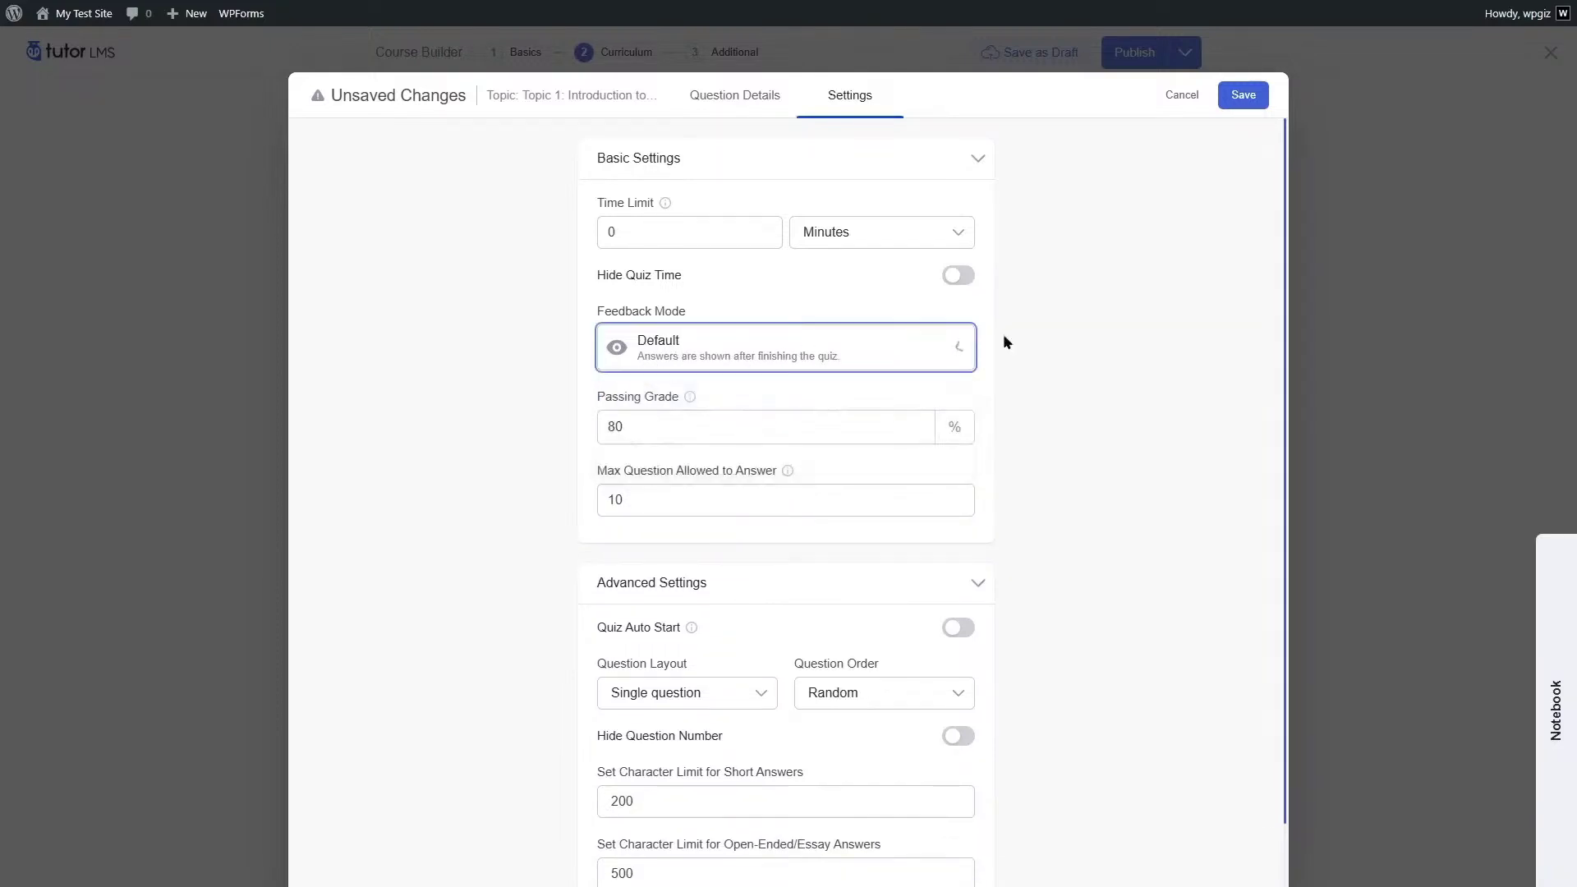
click(897, 354)
click(683, 405)
click(688, 422)
drag(687, 423, 598, 423)
text(50)
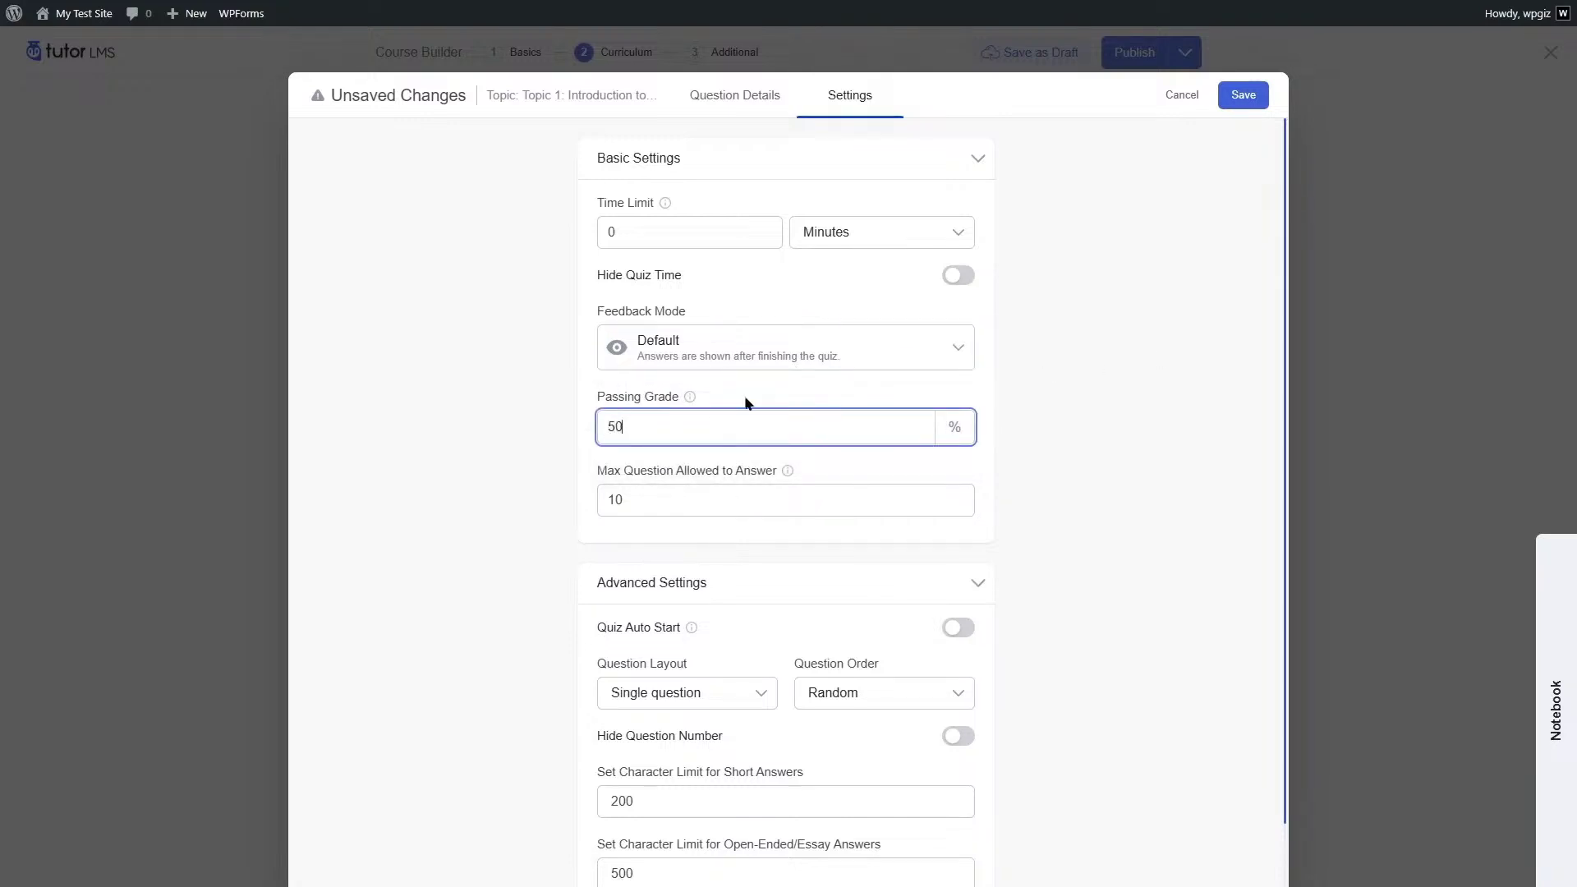
click(1115, 388)
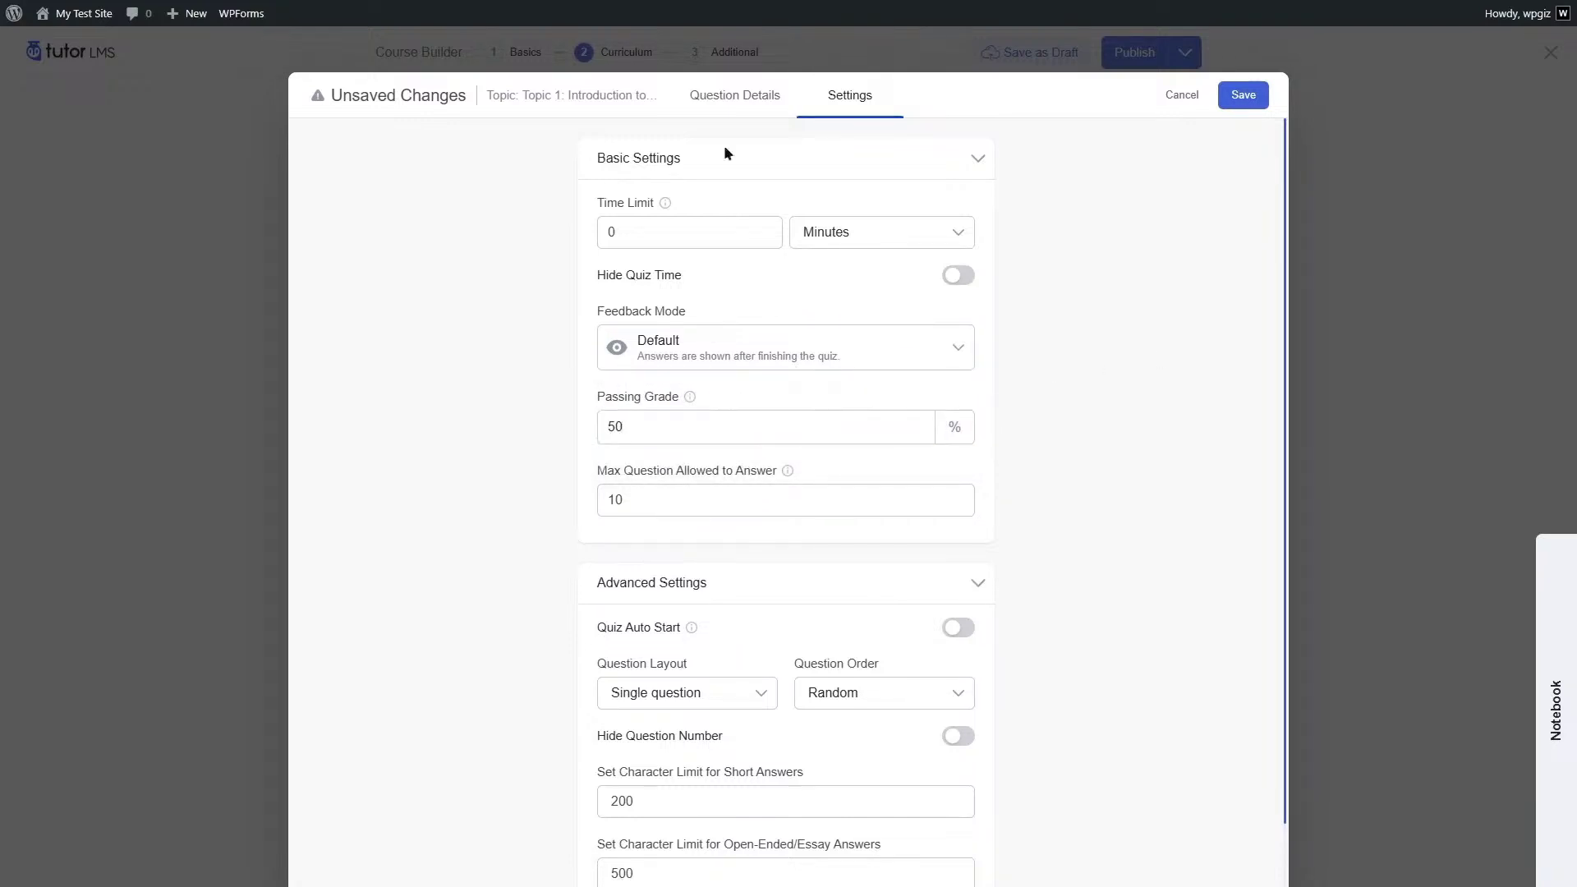
Set Max Question Allowed to Answer to 2 and keep the single-question layout
click(731, 97)
click(850, 96)
mouse_move(783, 469)
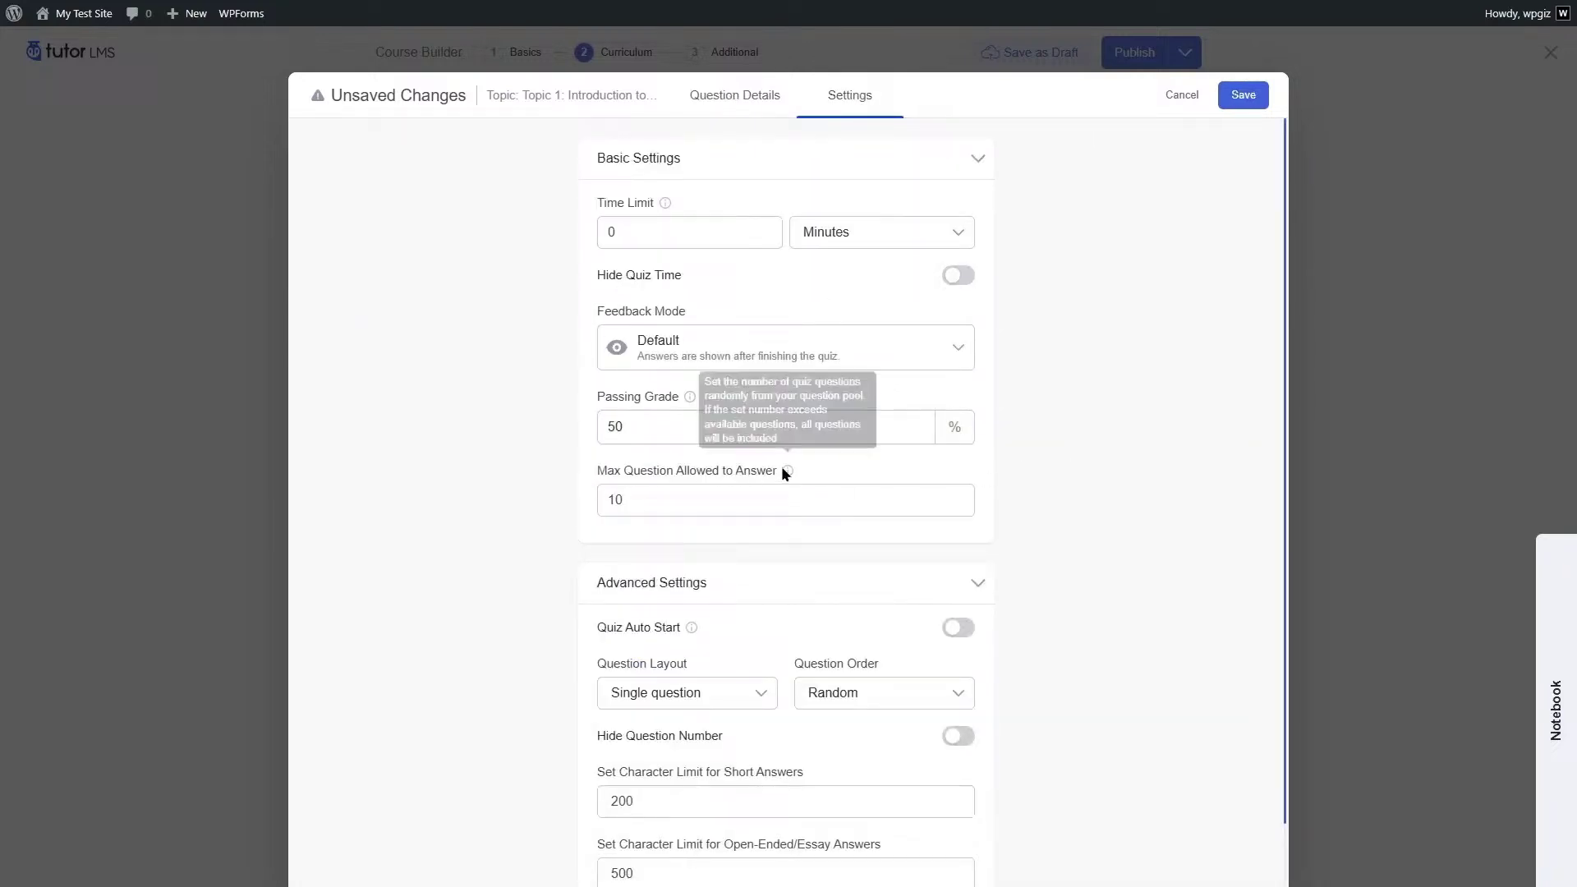
double_click(626, 505)
text(2)
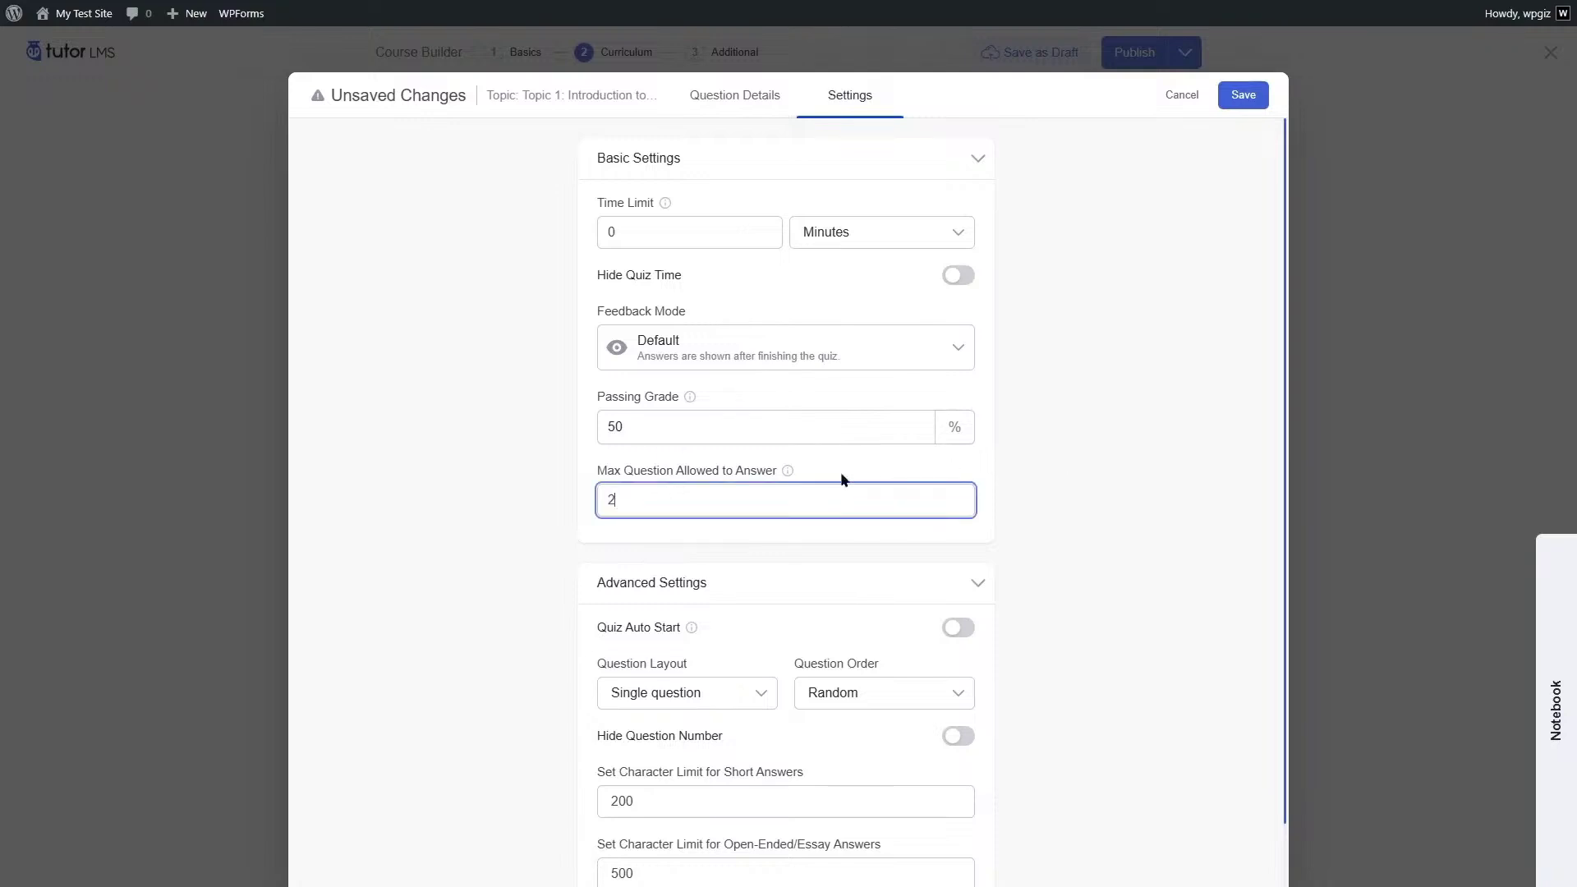
scroll(1061, 456, down, 1)
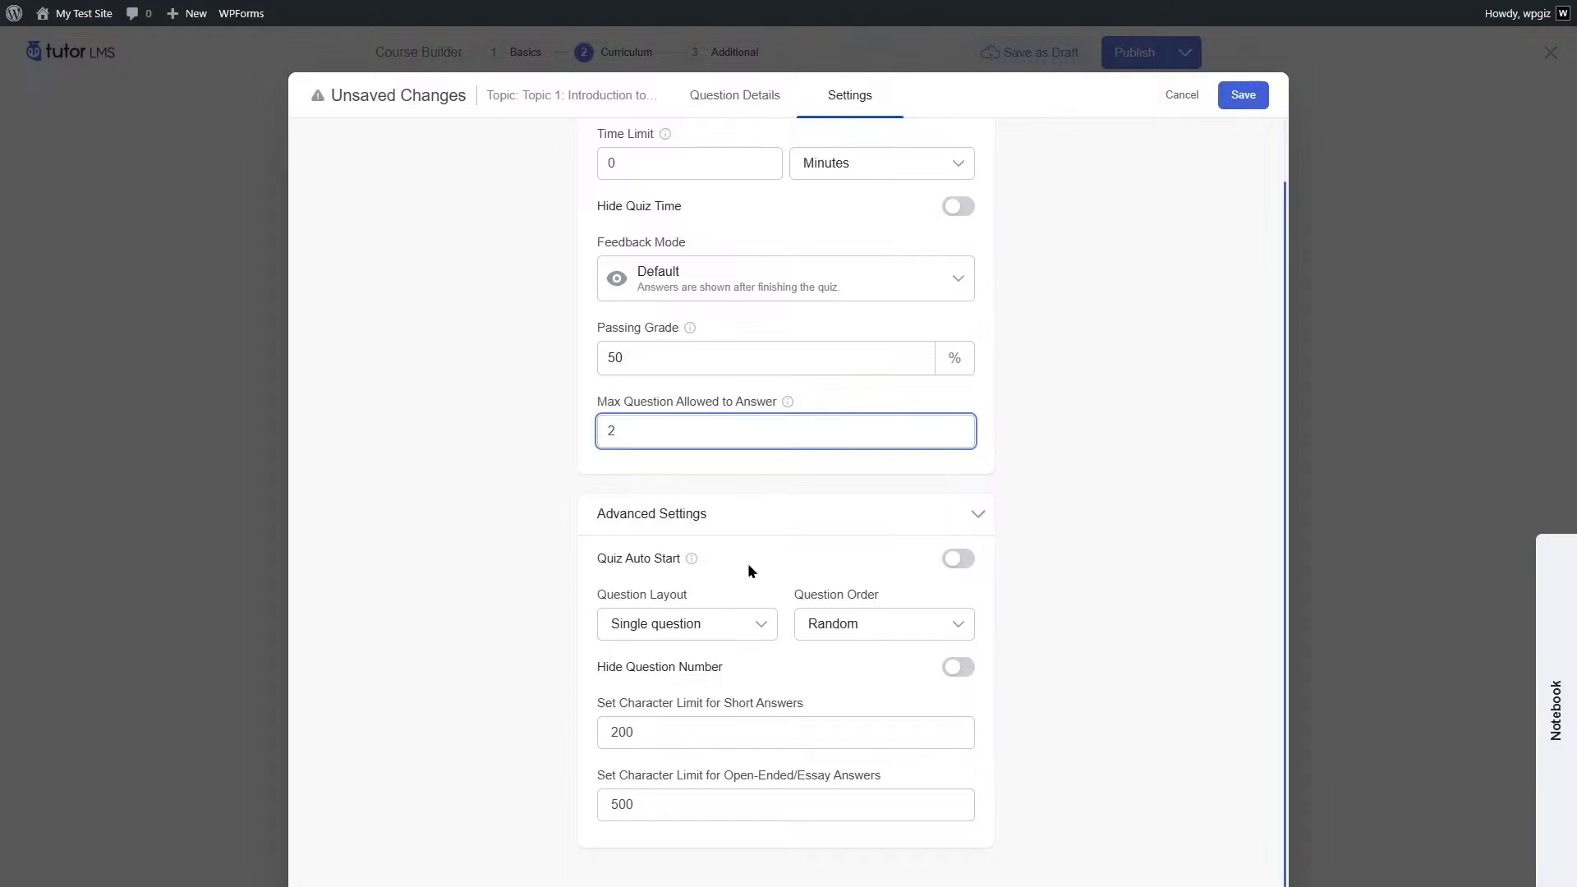
click(703, 630)
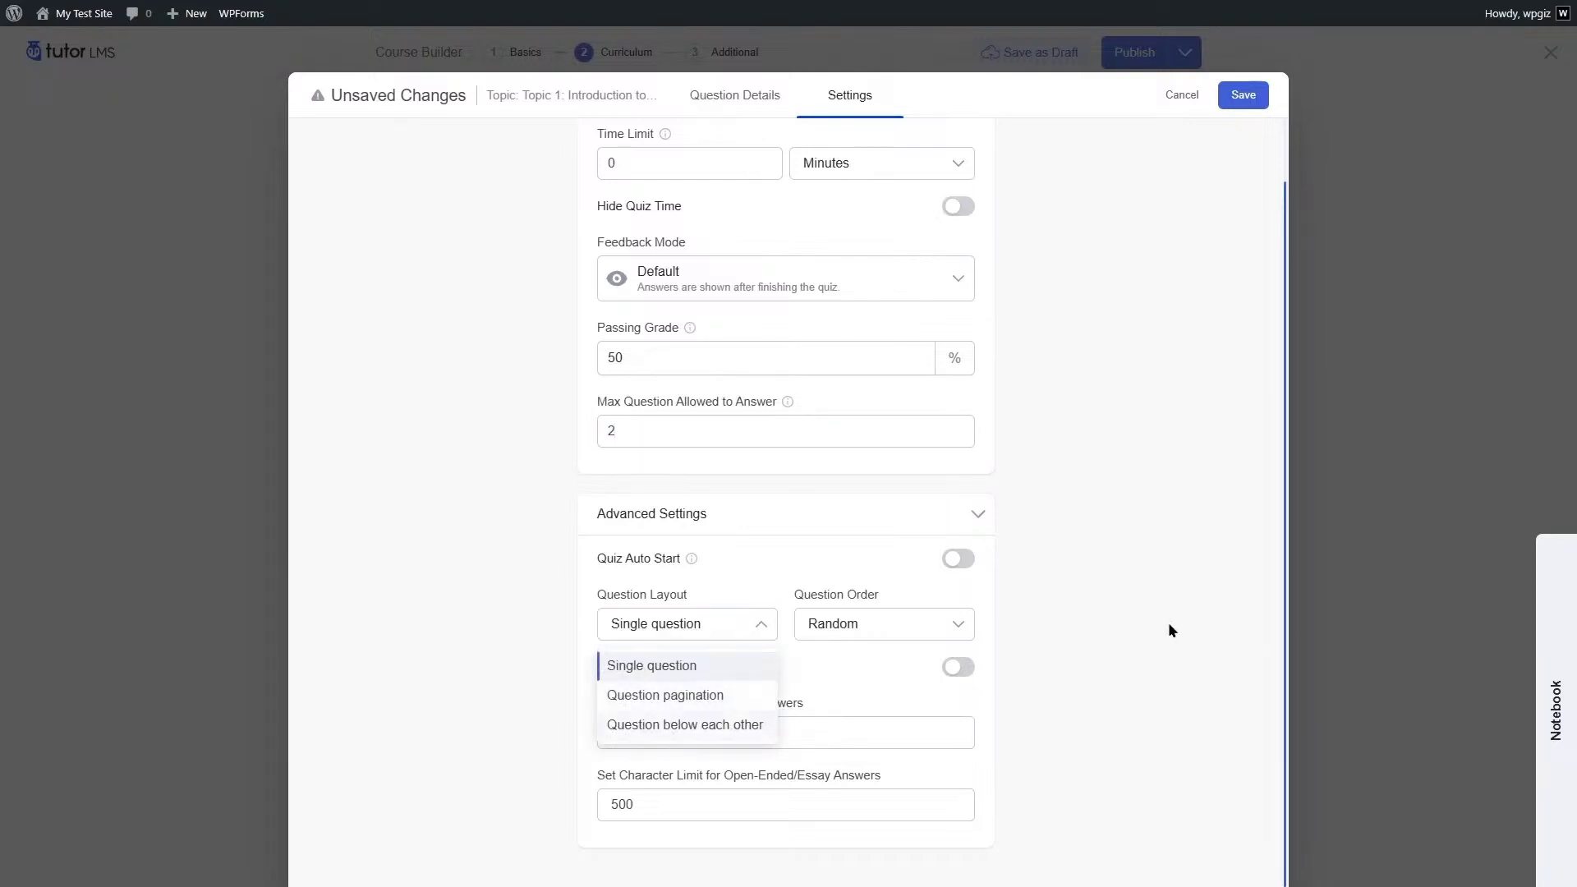
click(702, 638)
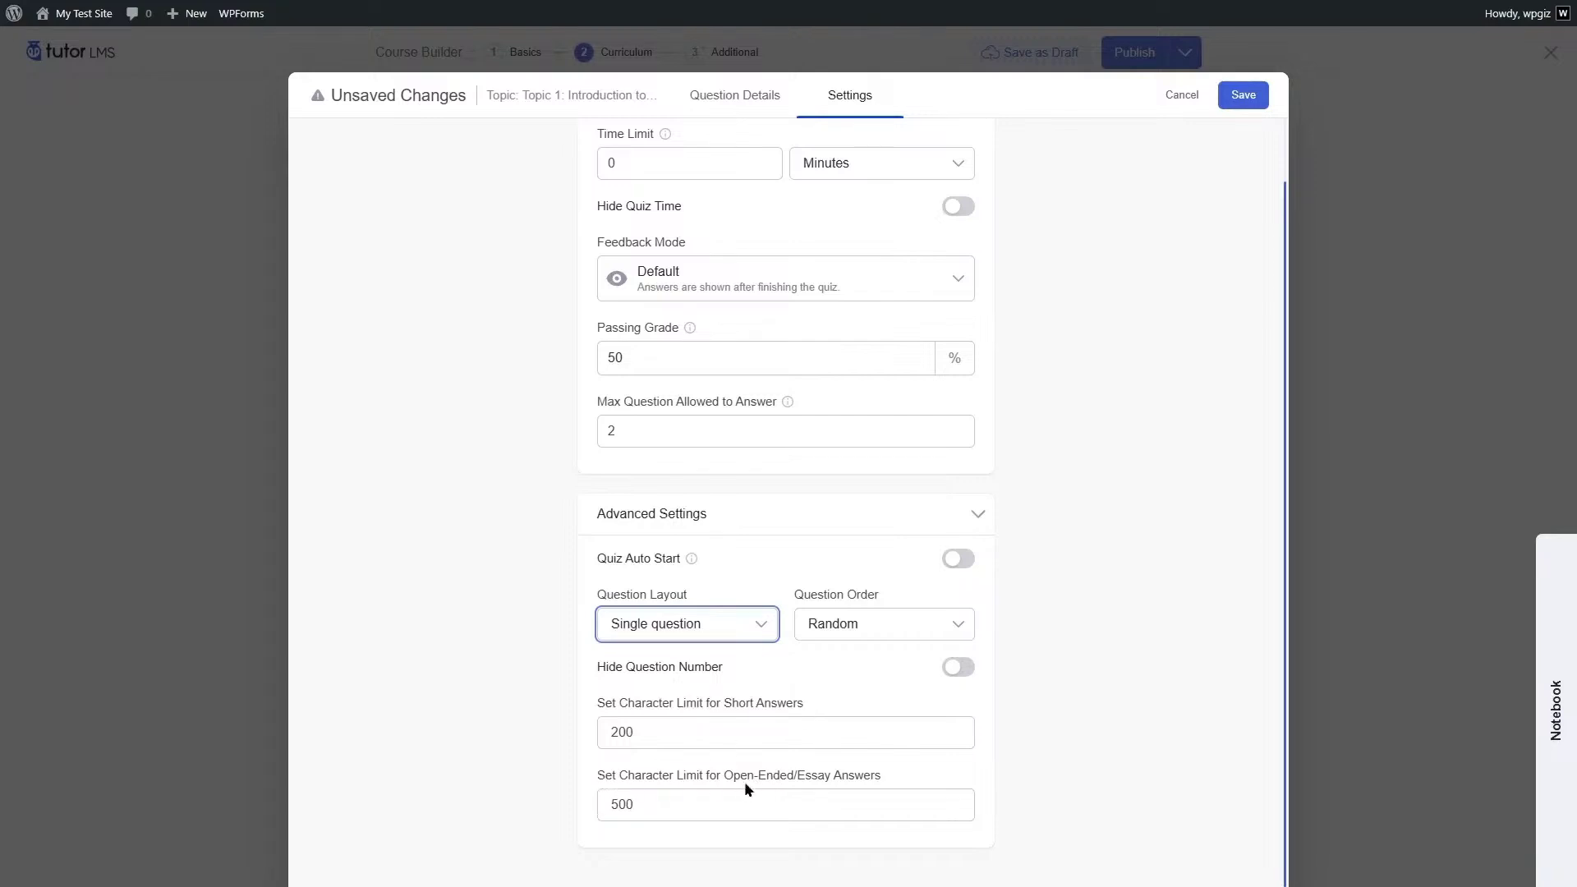
Save the quiz so Topic 1 lists it with 2 questions, then proceed to Additional
click(1257, 97)
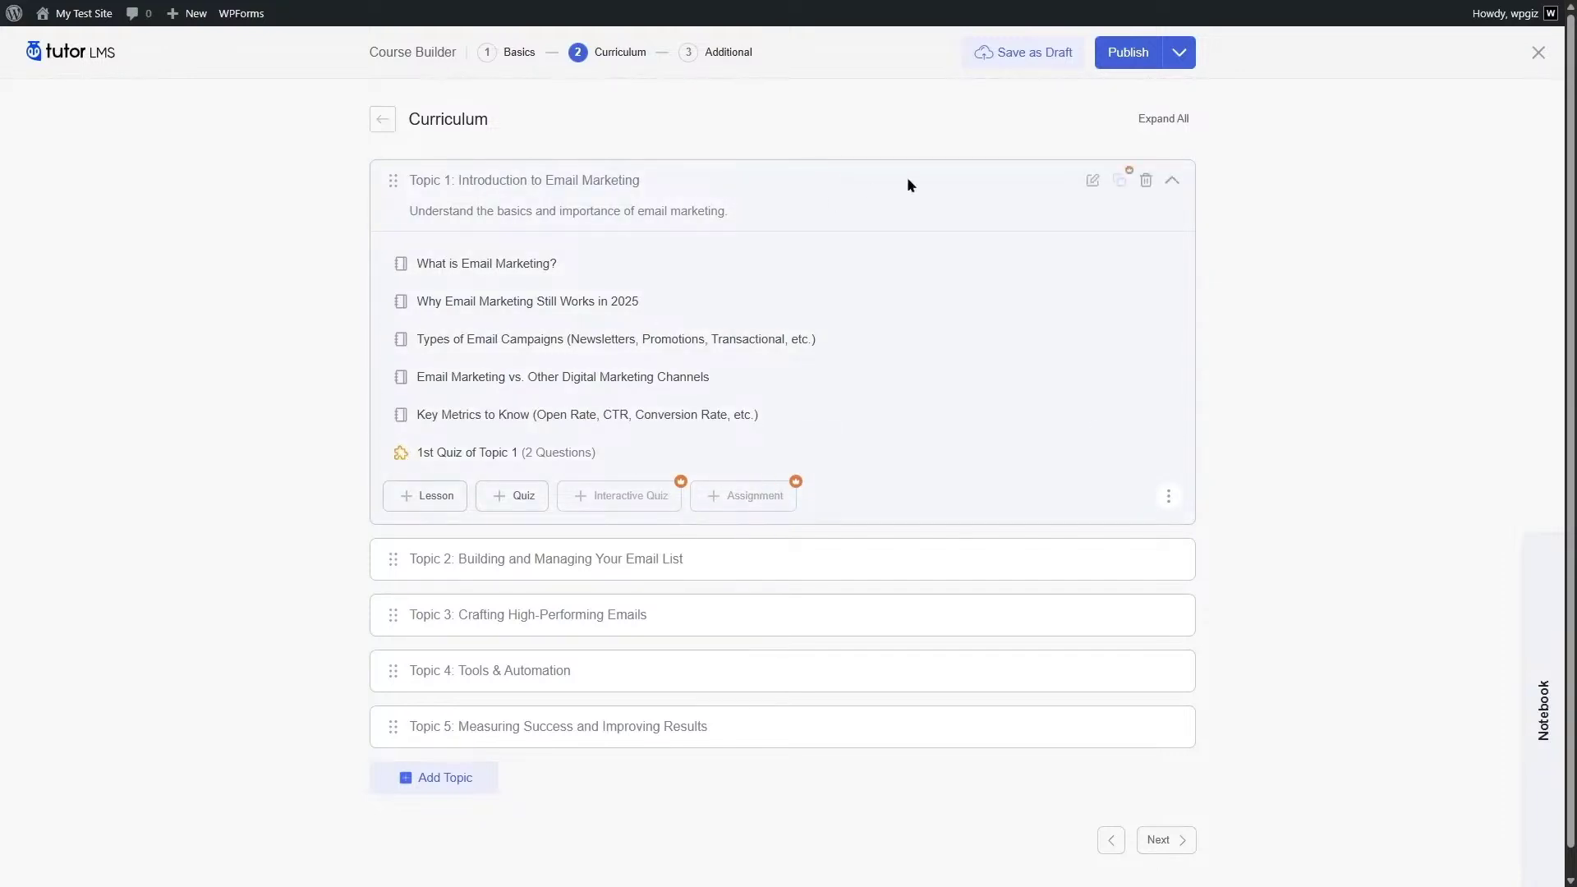
click(1172, 180)
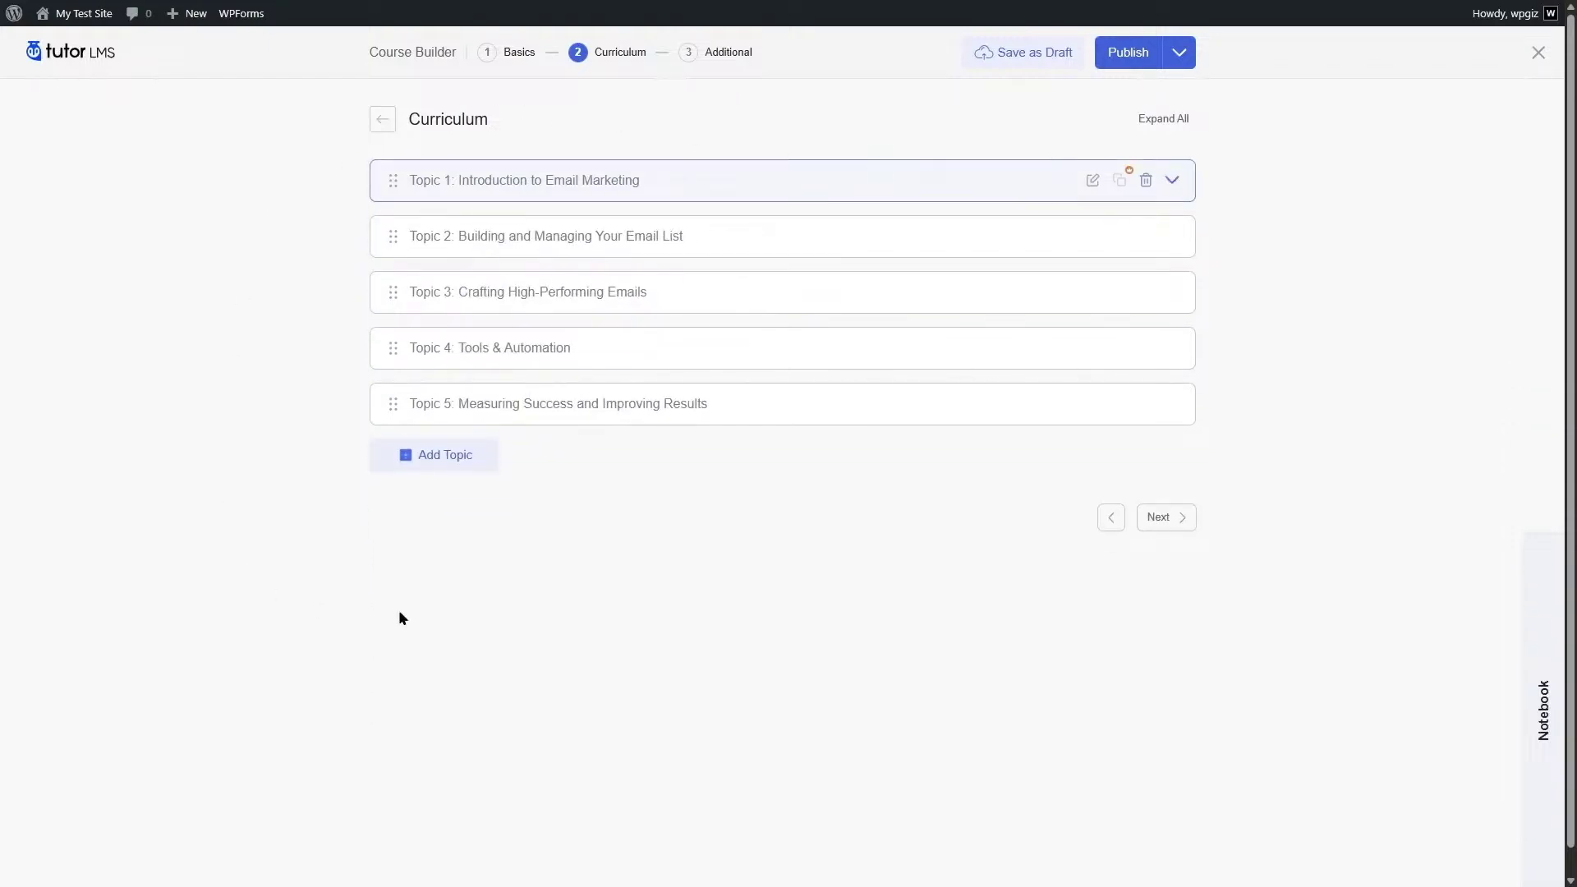
click(1176, 524)
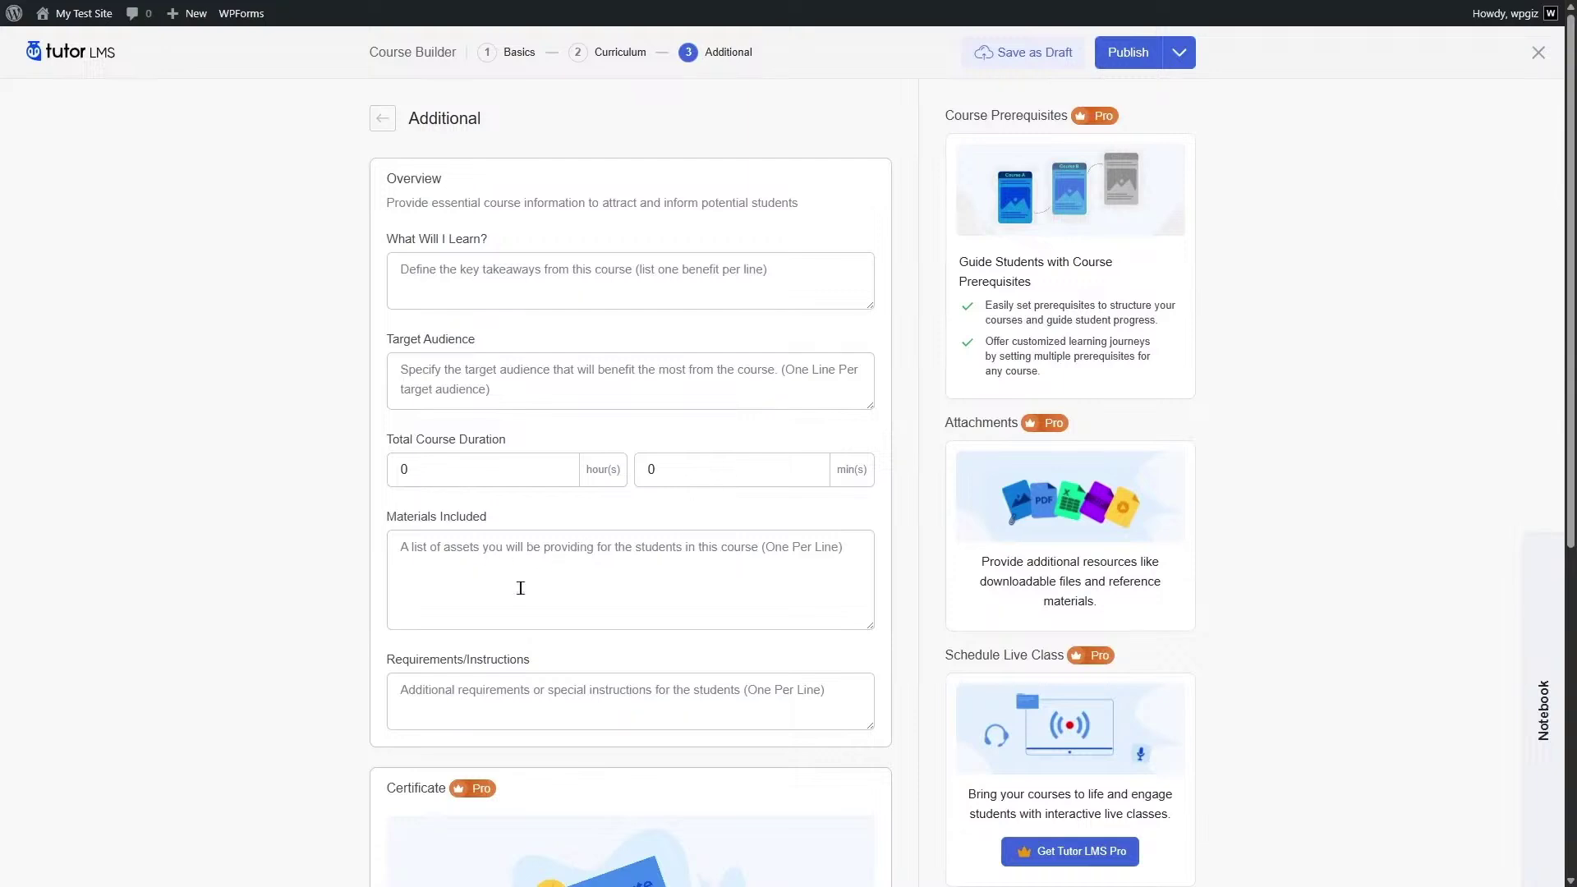
Fill the overview fields with Lorem ipsum, set duration 3 h 23 min, and save as draft
scroll(593, 683, down, 4)
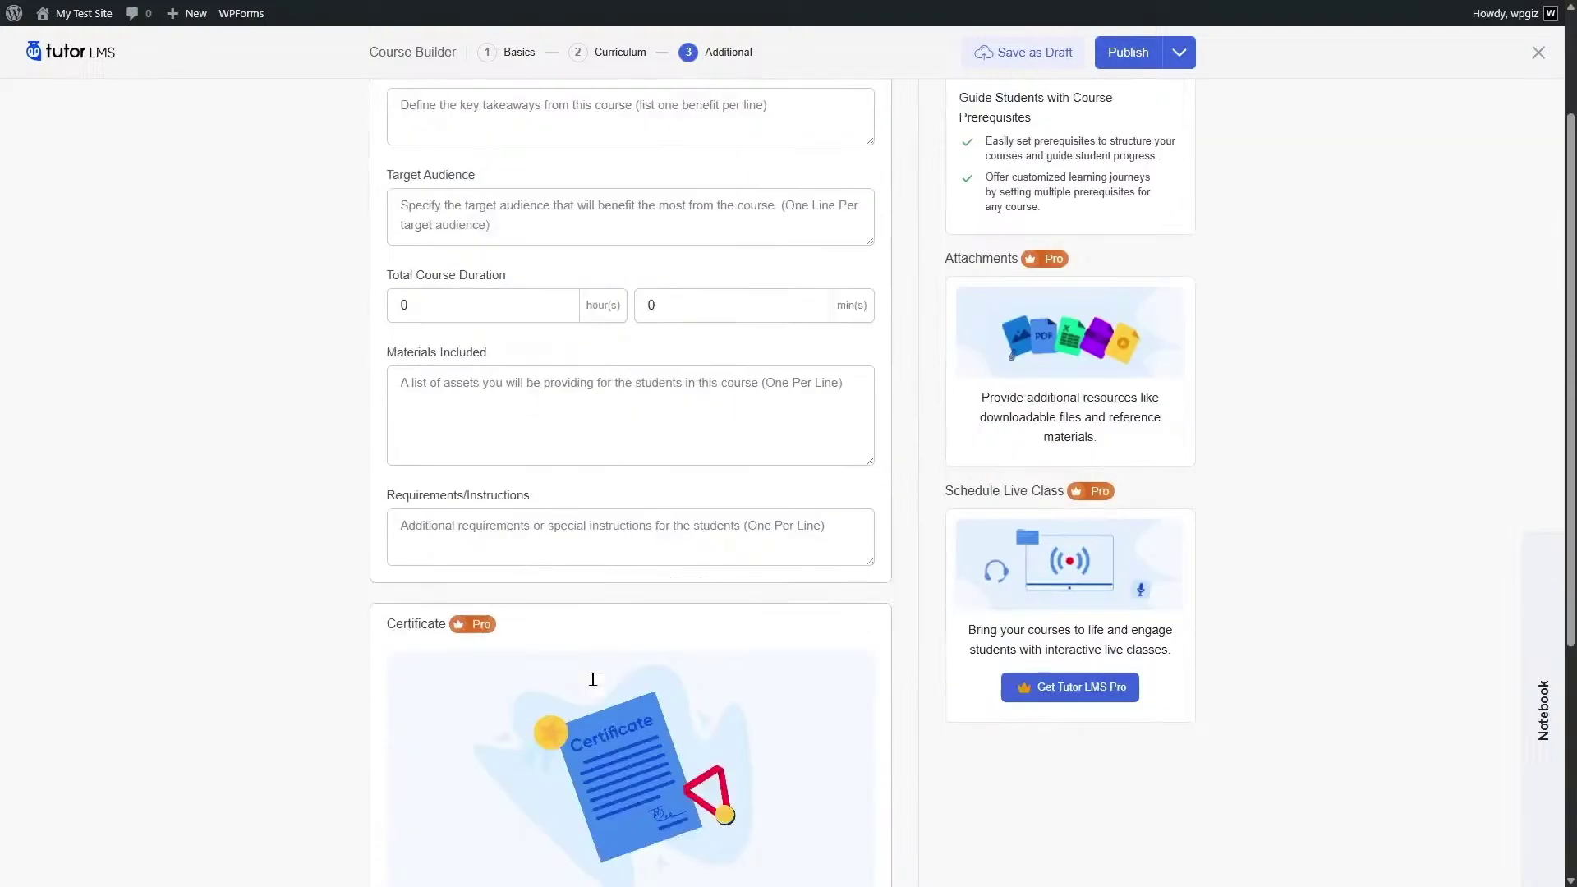
scroll(590, 684, down, 2)
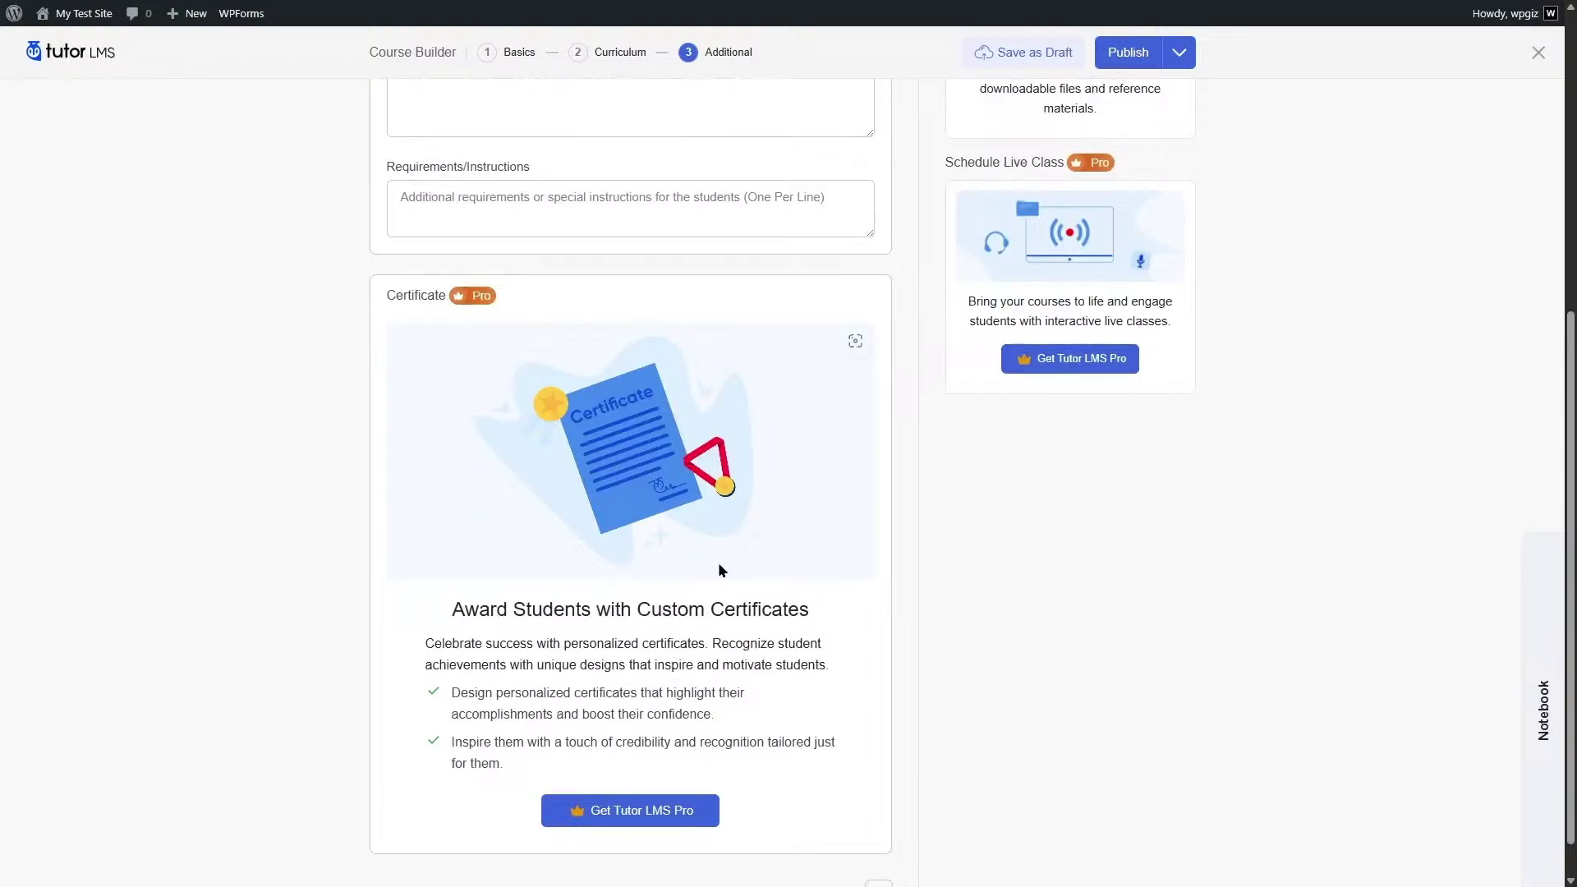
scroll(621, 583, up, 6)
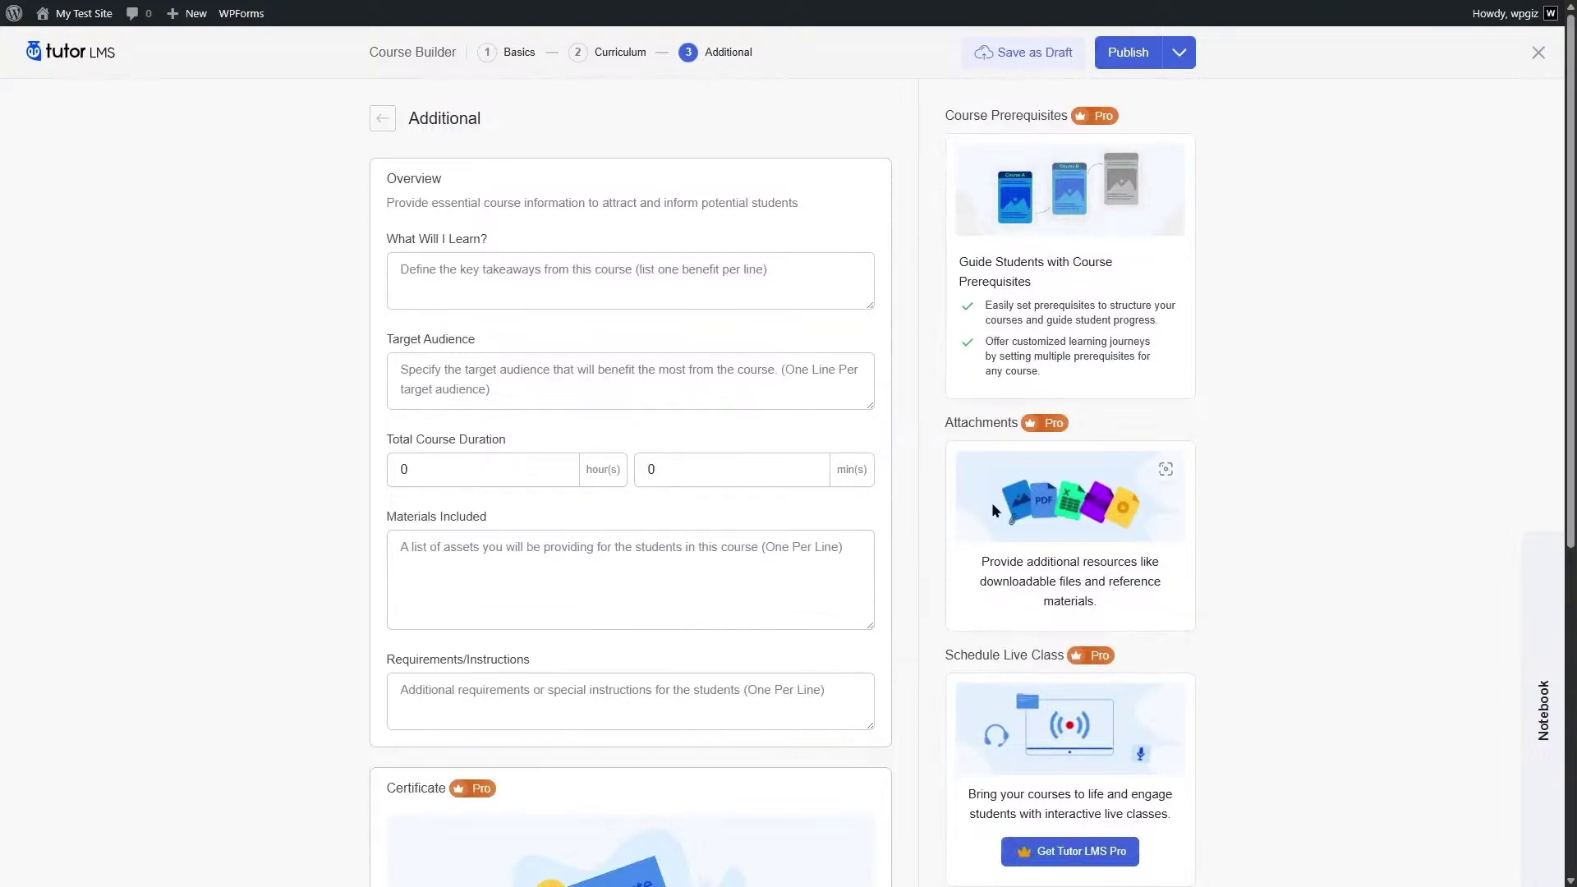
scroll(1056, 510, down, 2)
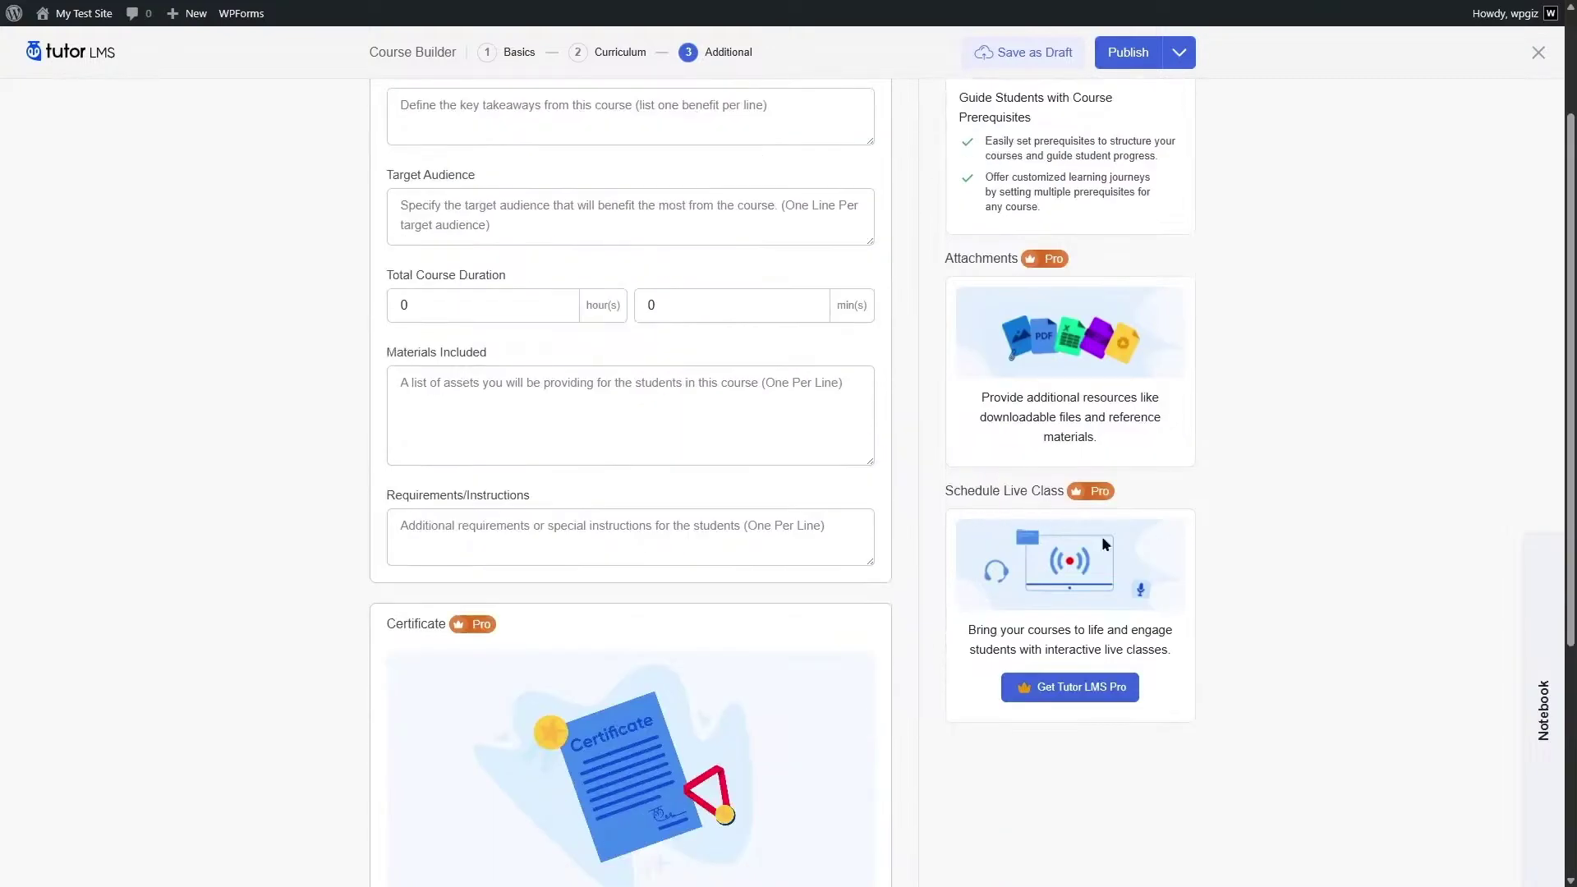
scroll(1093, 558, up, 2)
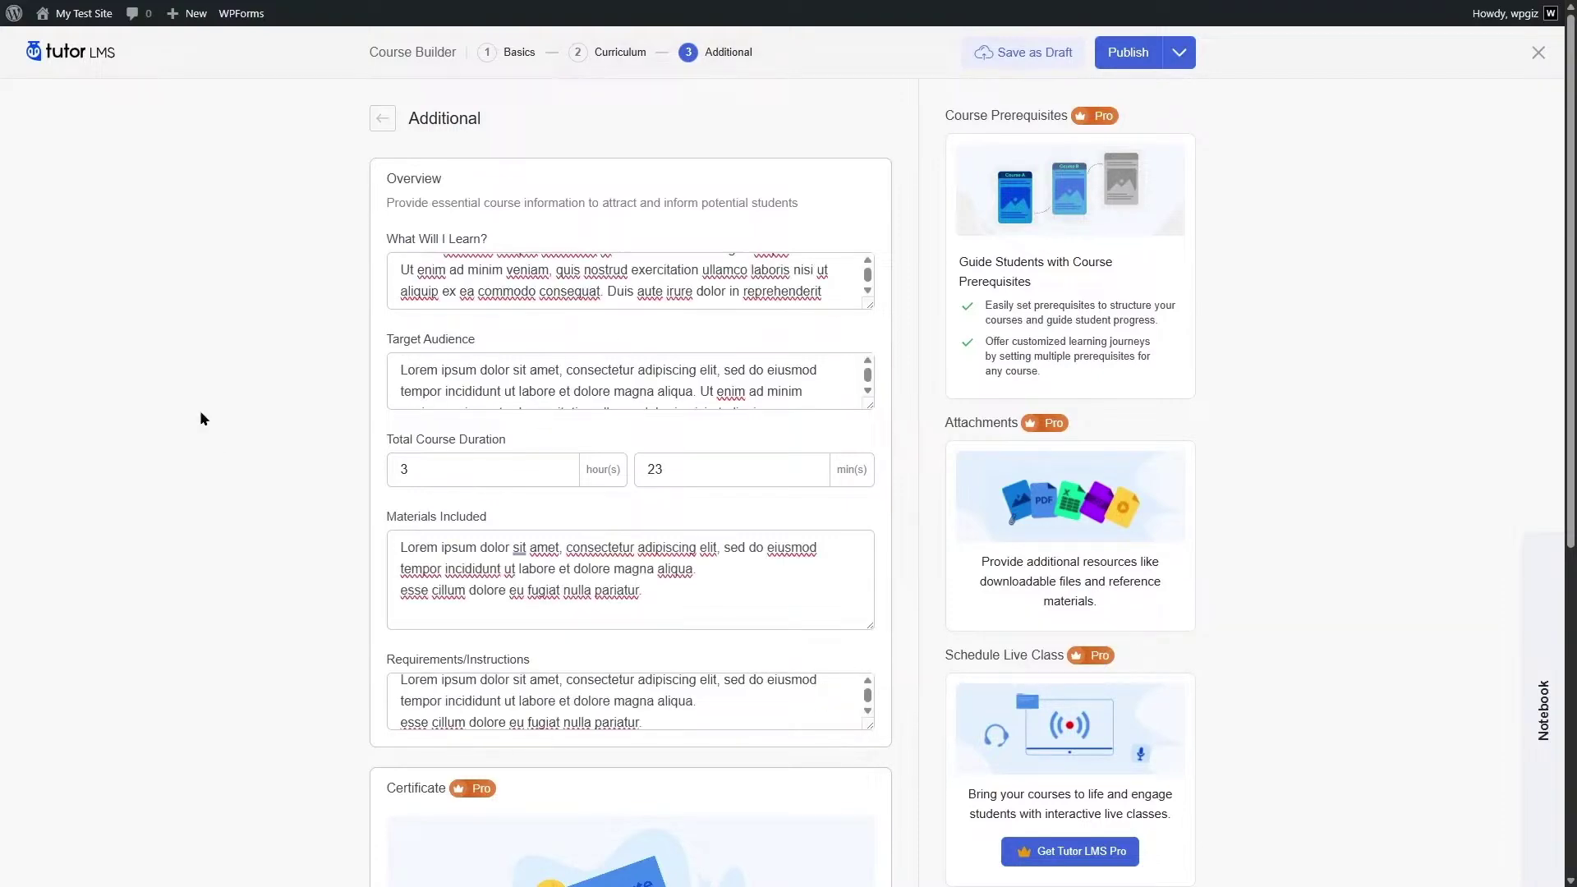
scroll(397, 583, down, 5)
scroll(245, 530, down, 2)
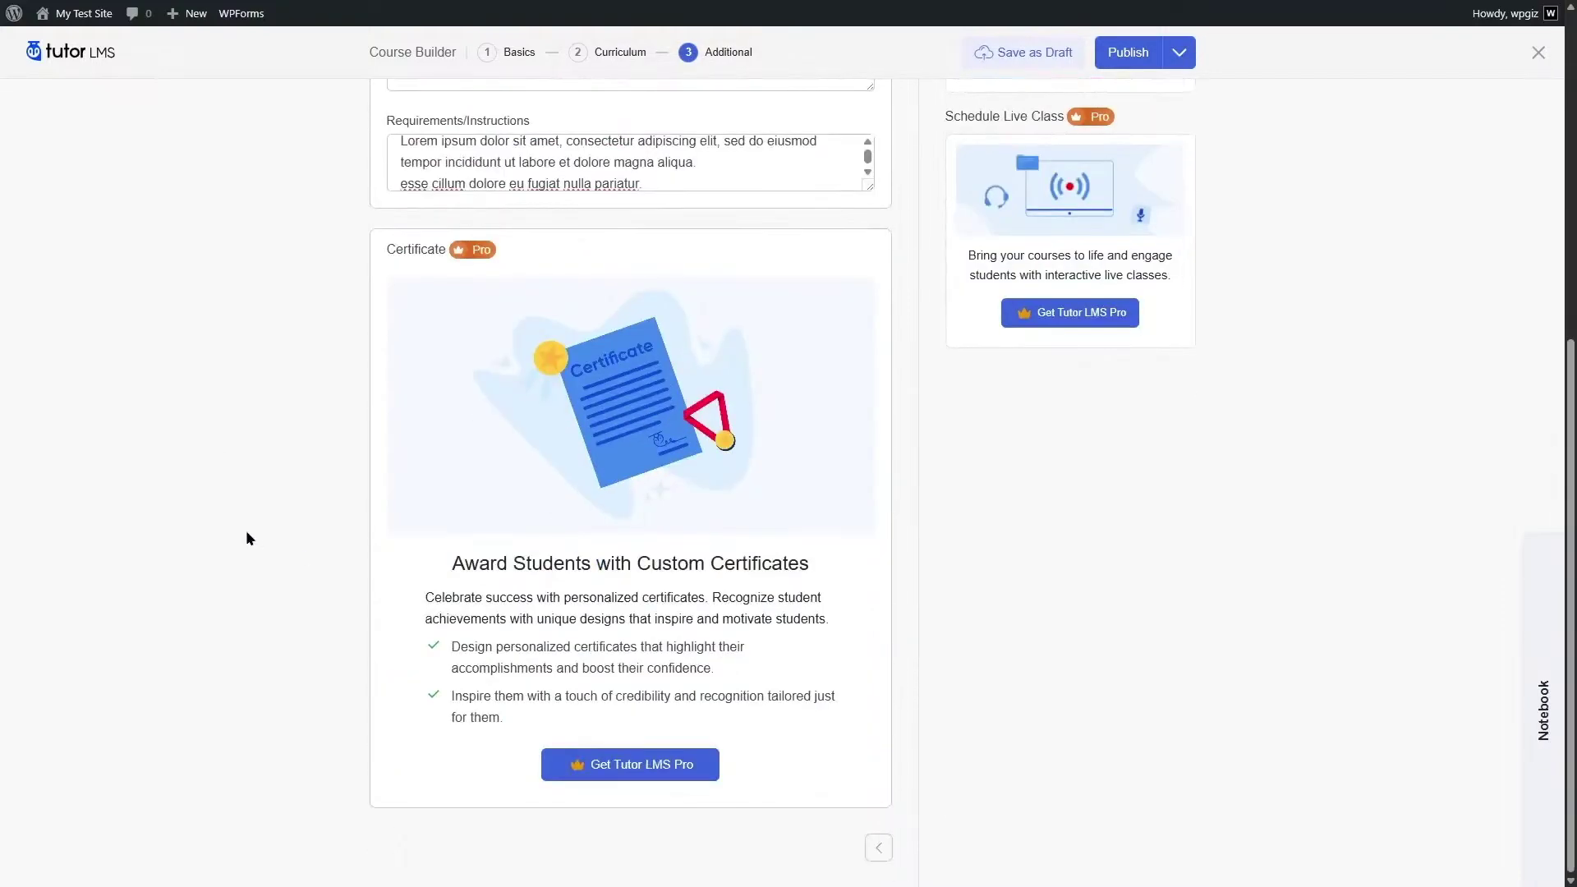
scroll(245, 530, up, 7)
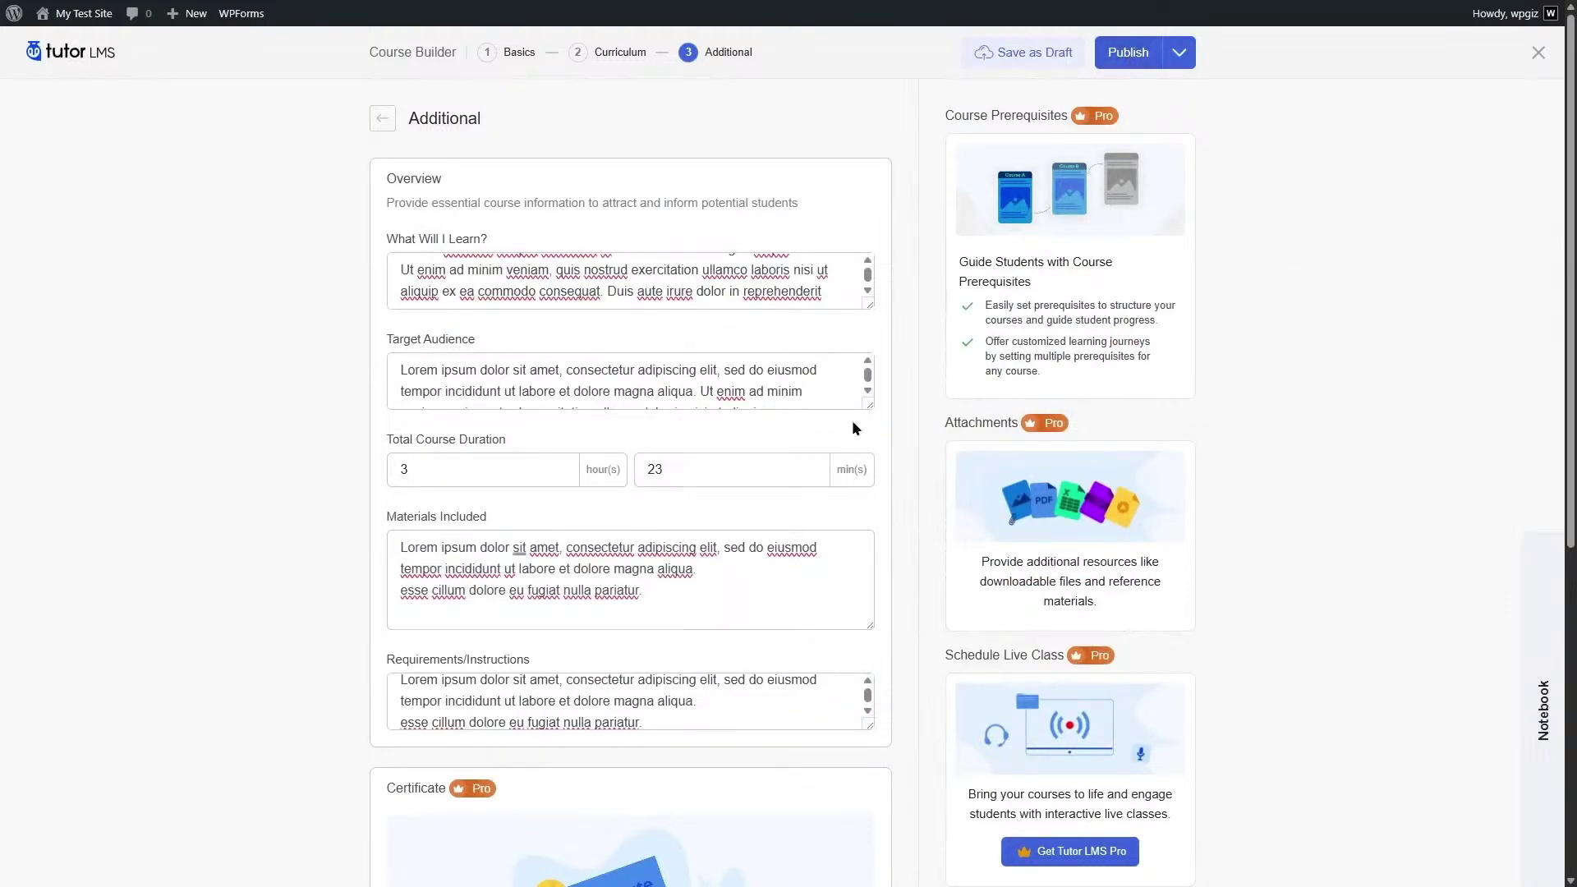
click(1027, 52)
click(1181, 64)
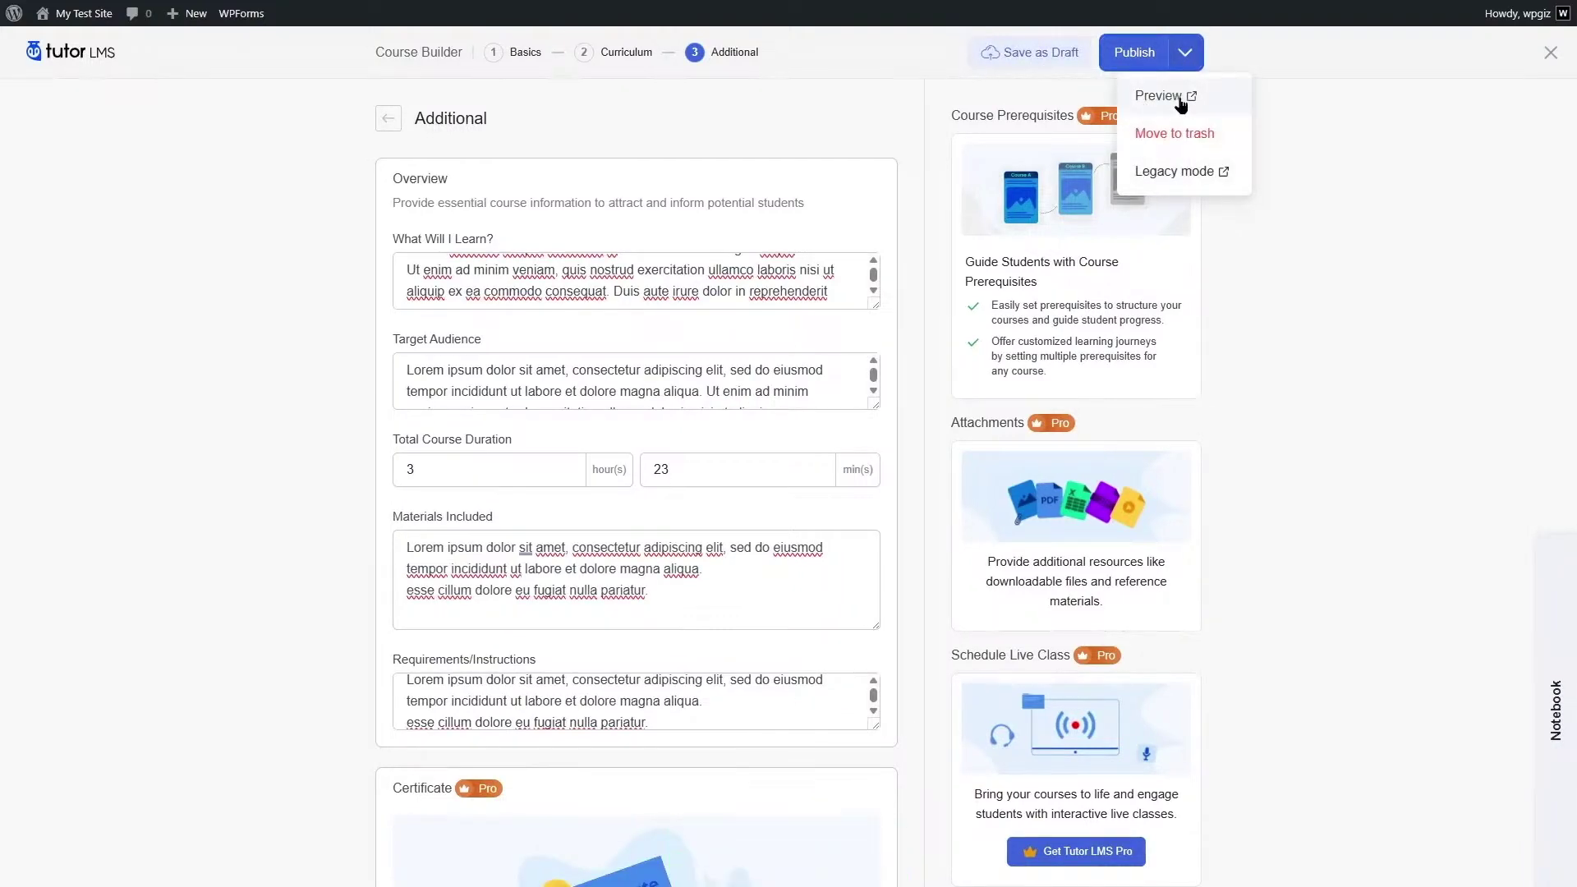
click(1158, 96)
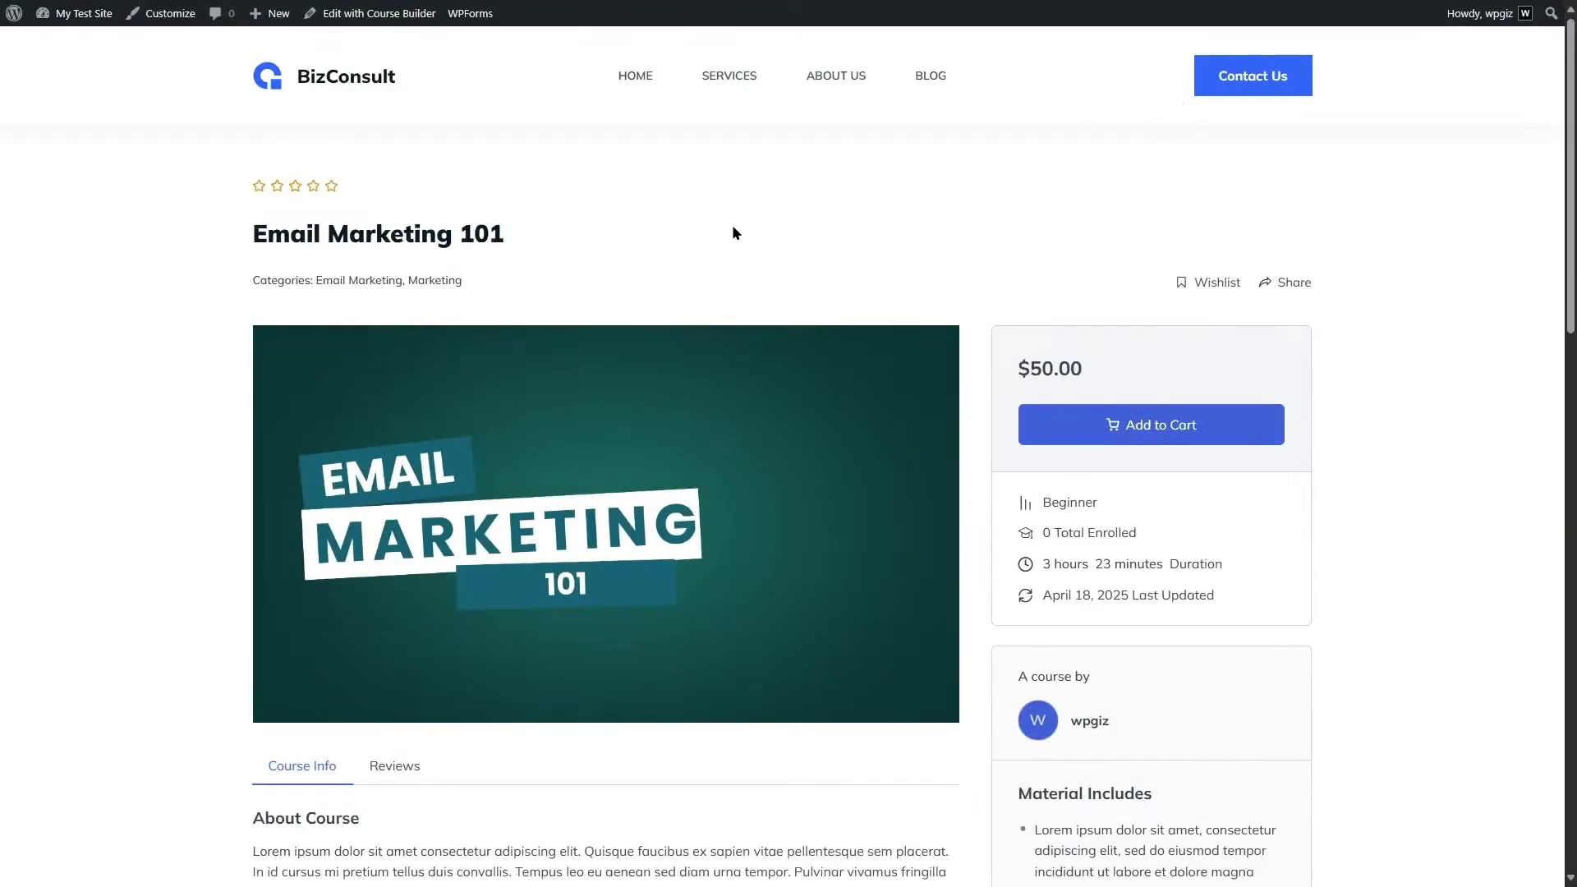
mouse_move(617, 388)
scroll(616, 382, down, 2)
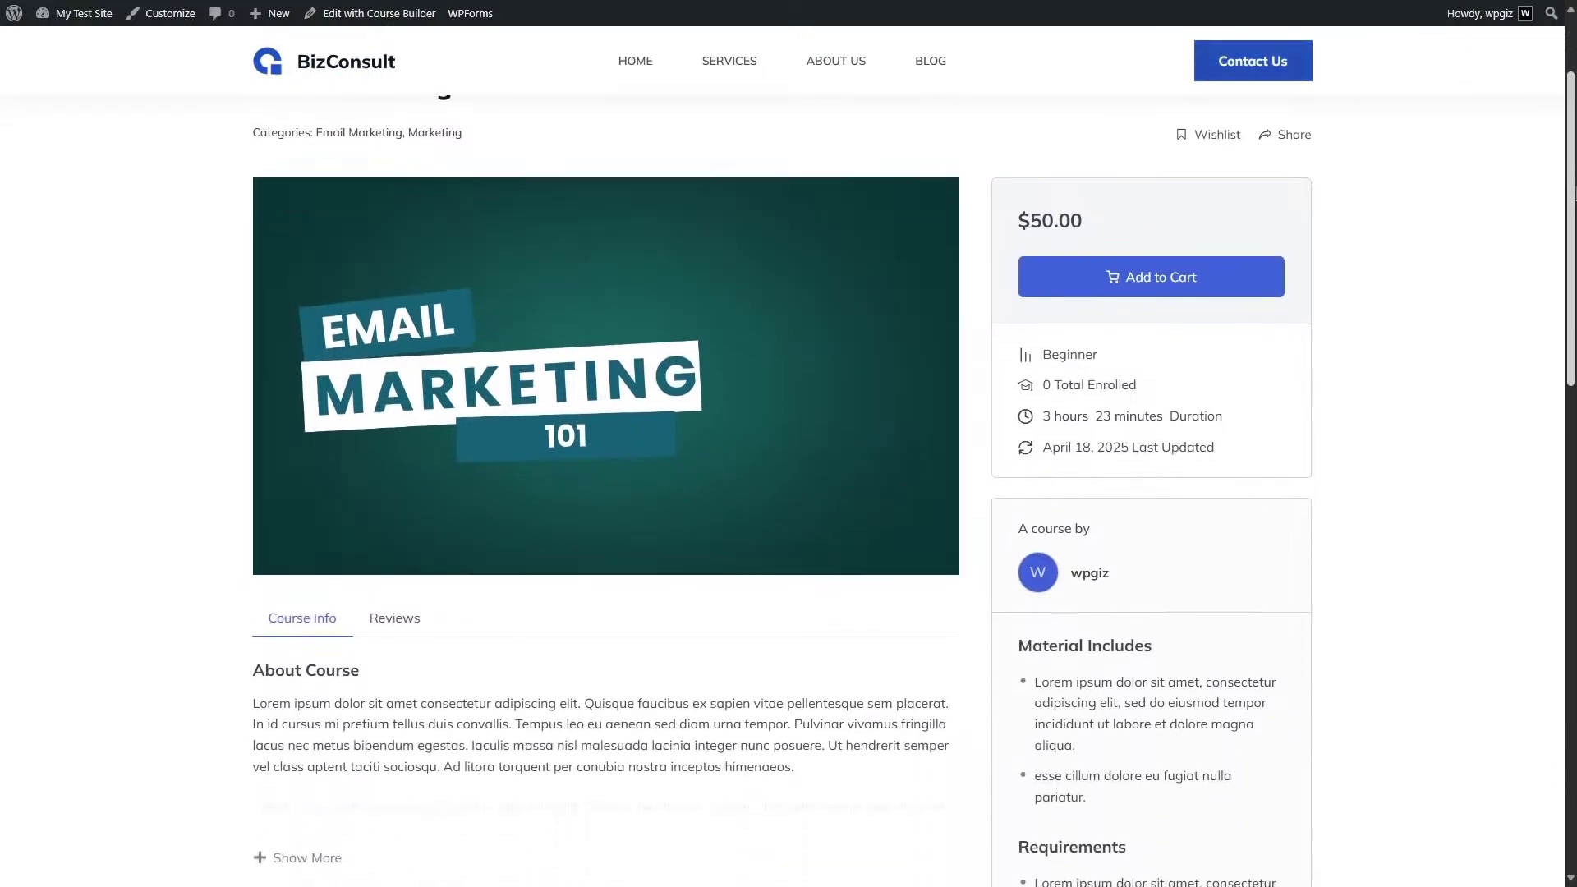
scroll(607, 491, down, 6)
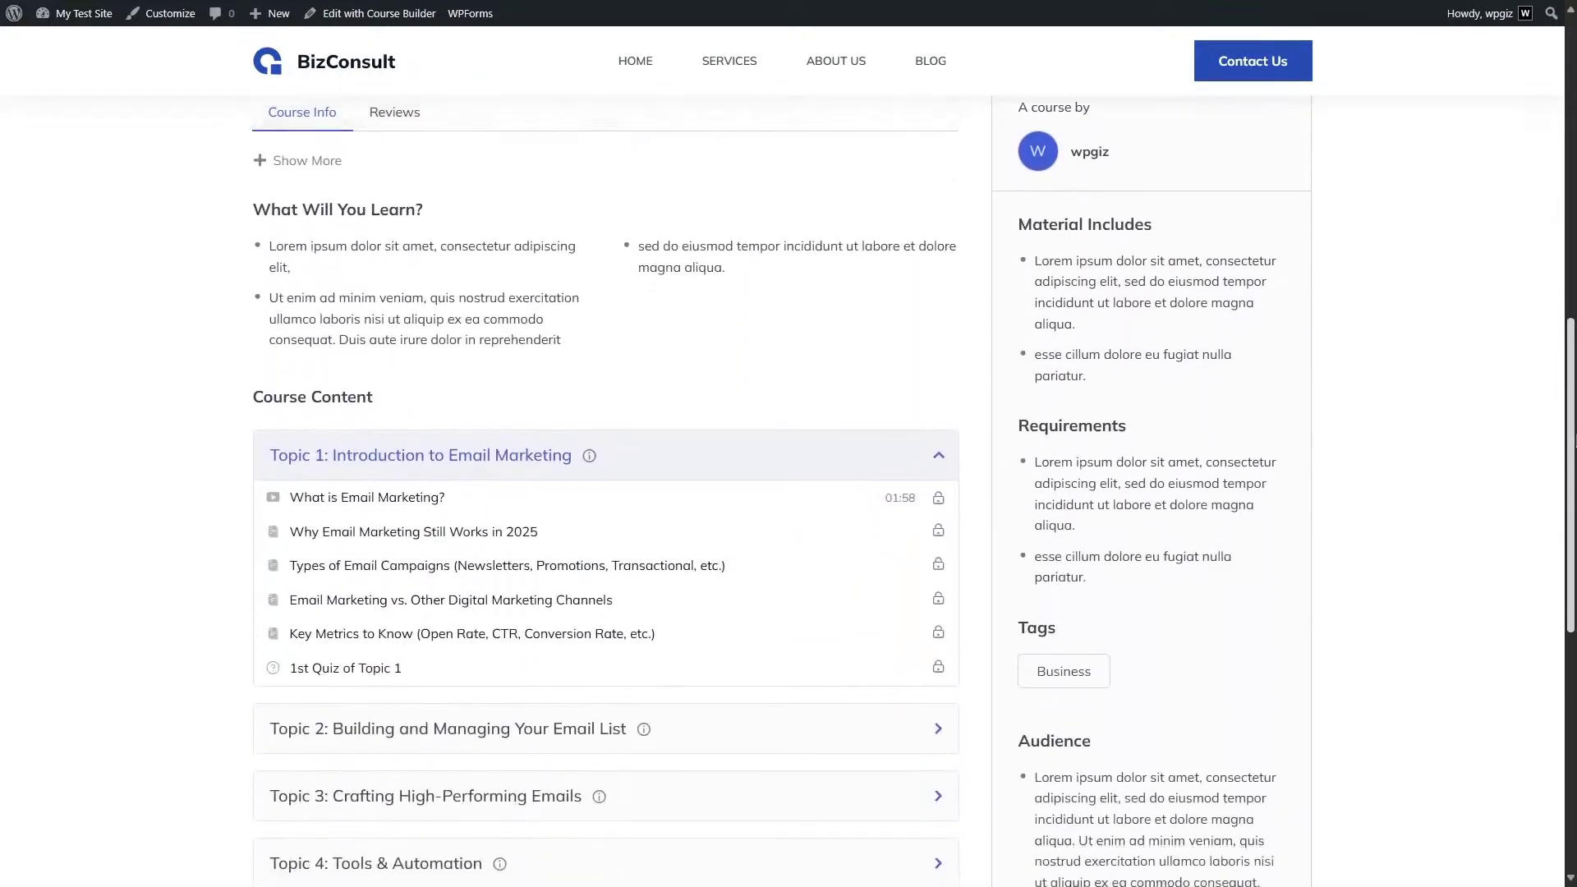
scroll(607, 491, down, 4)
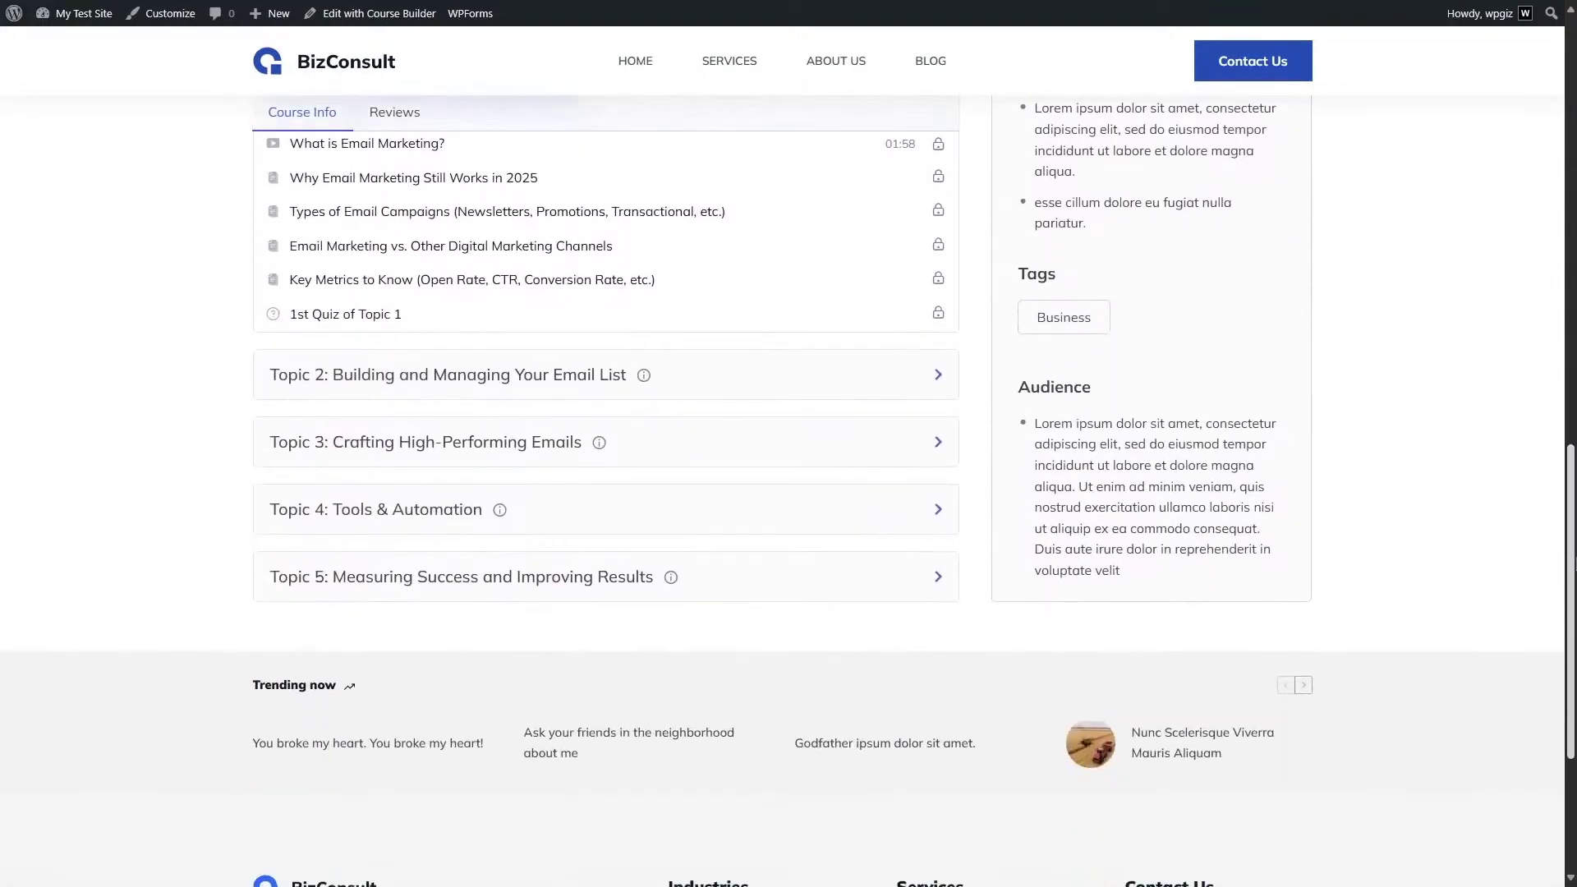
scroll(1569, 172, up, 12)
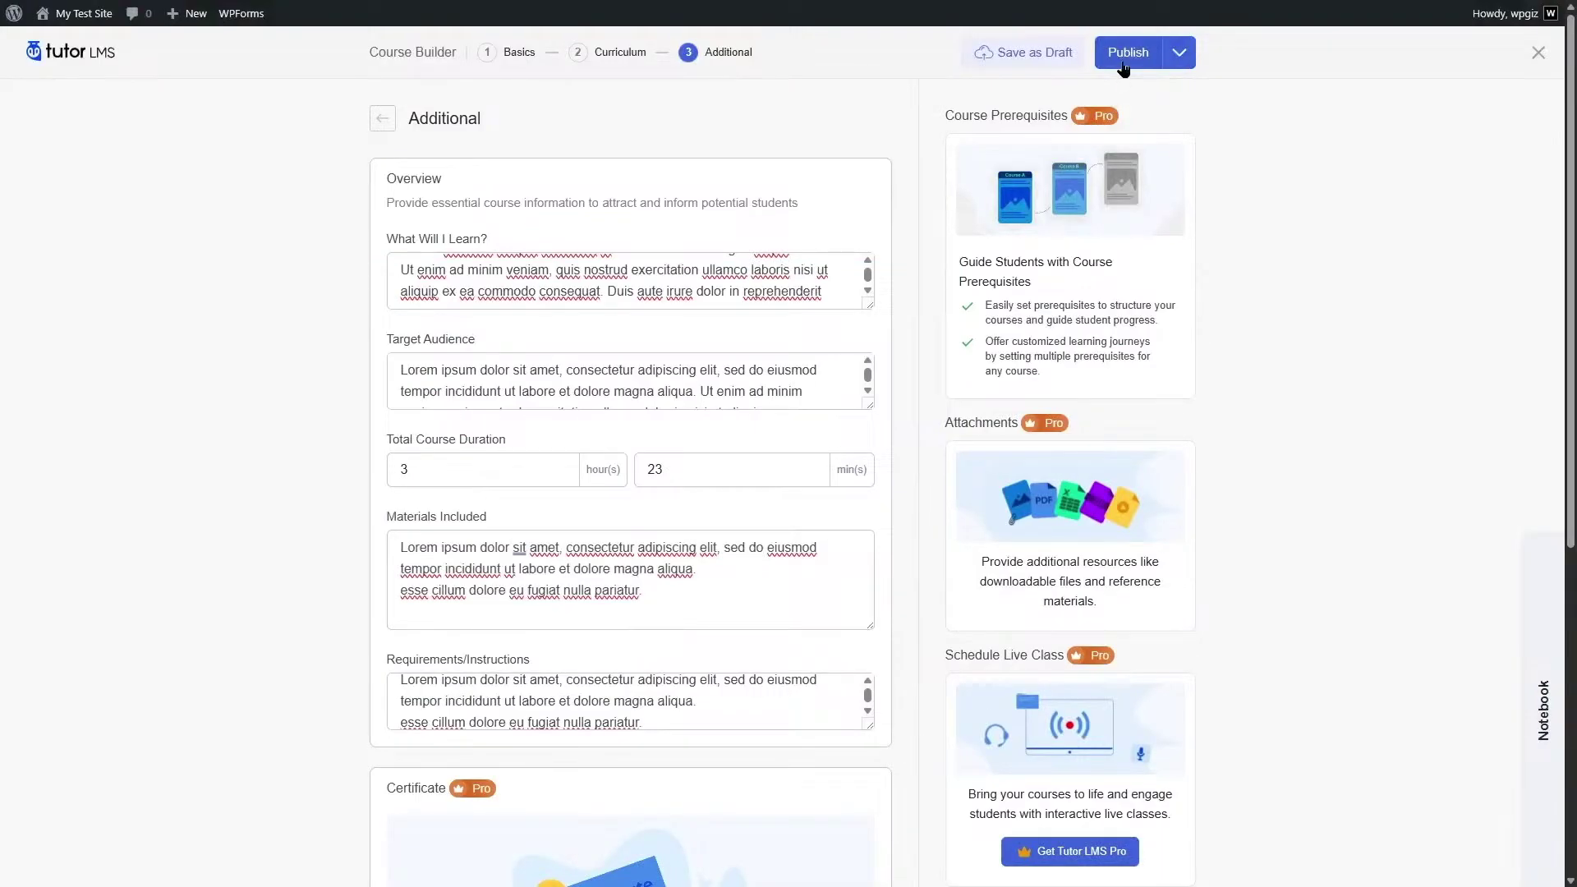
Publish Email Marketing 101 and close the course builder back to the Courses list
click(1123, 66)
click(1535, 55)
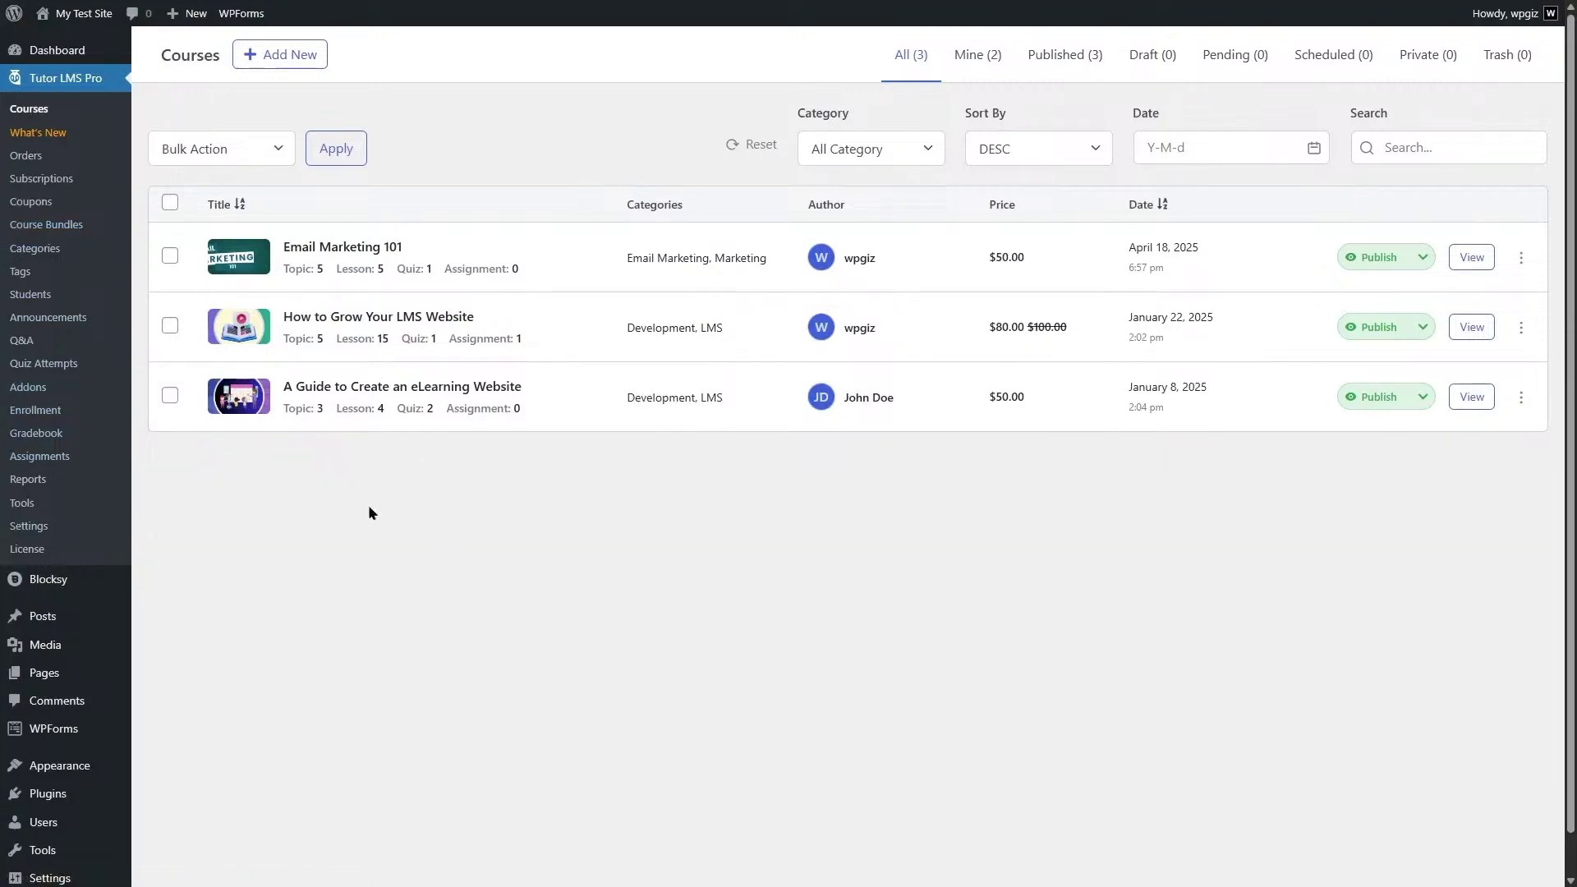
Open the Tutor LMS Pro Addons page and look through its active and available addons
click(24, 389)
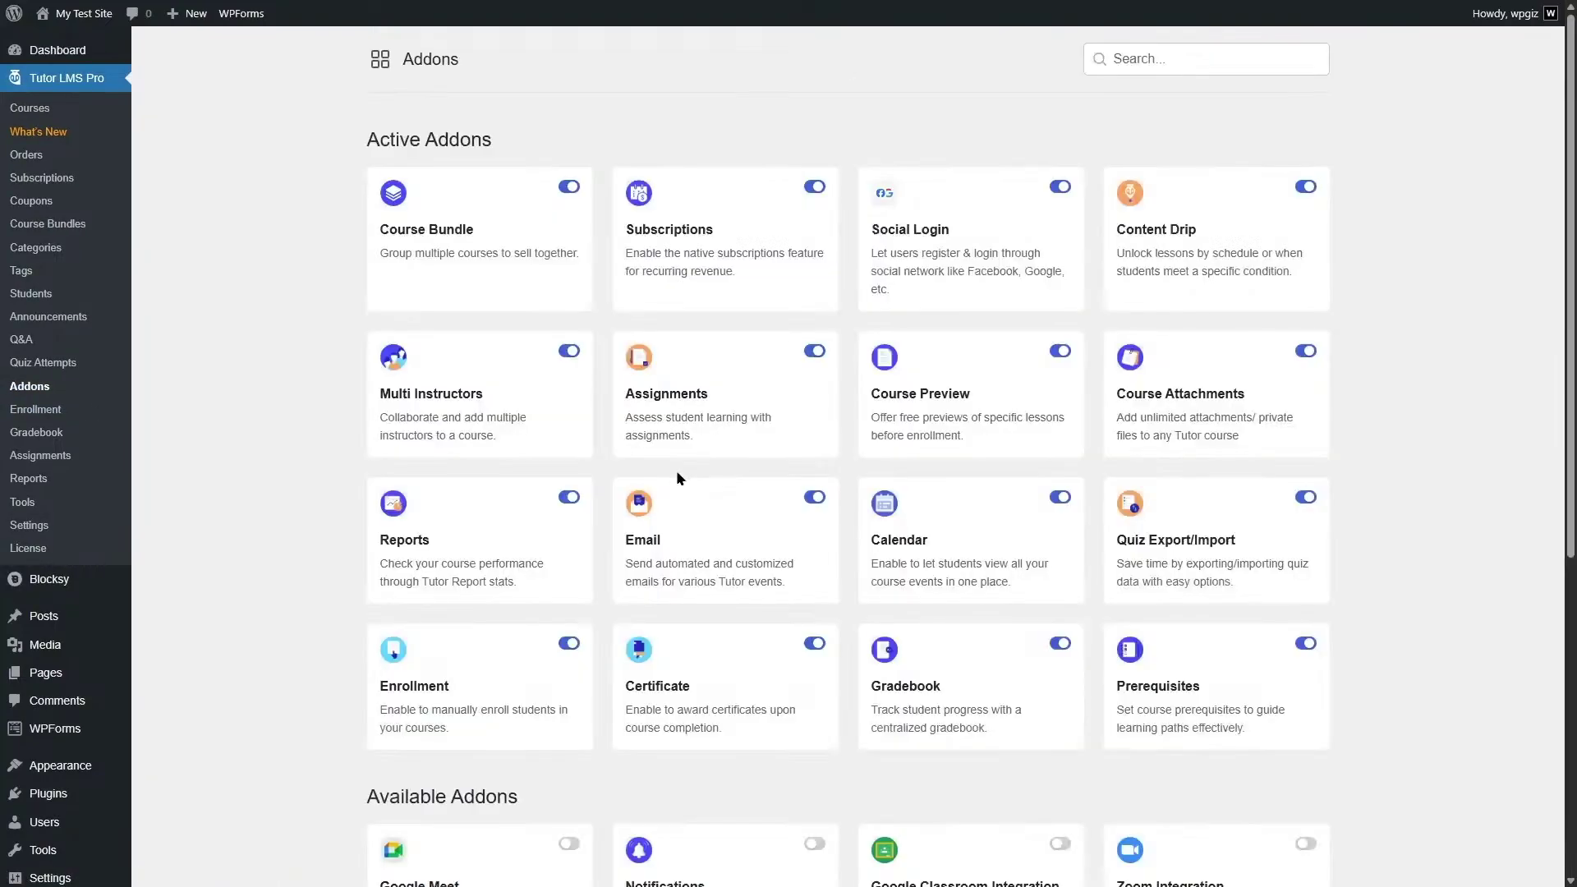
scroll(608, 479, down, 6)
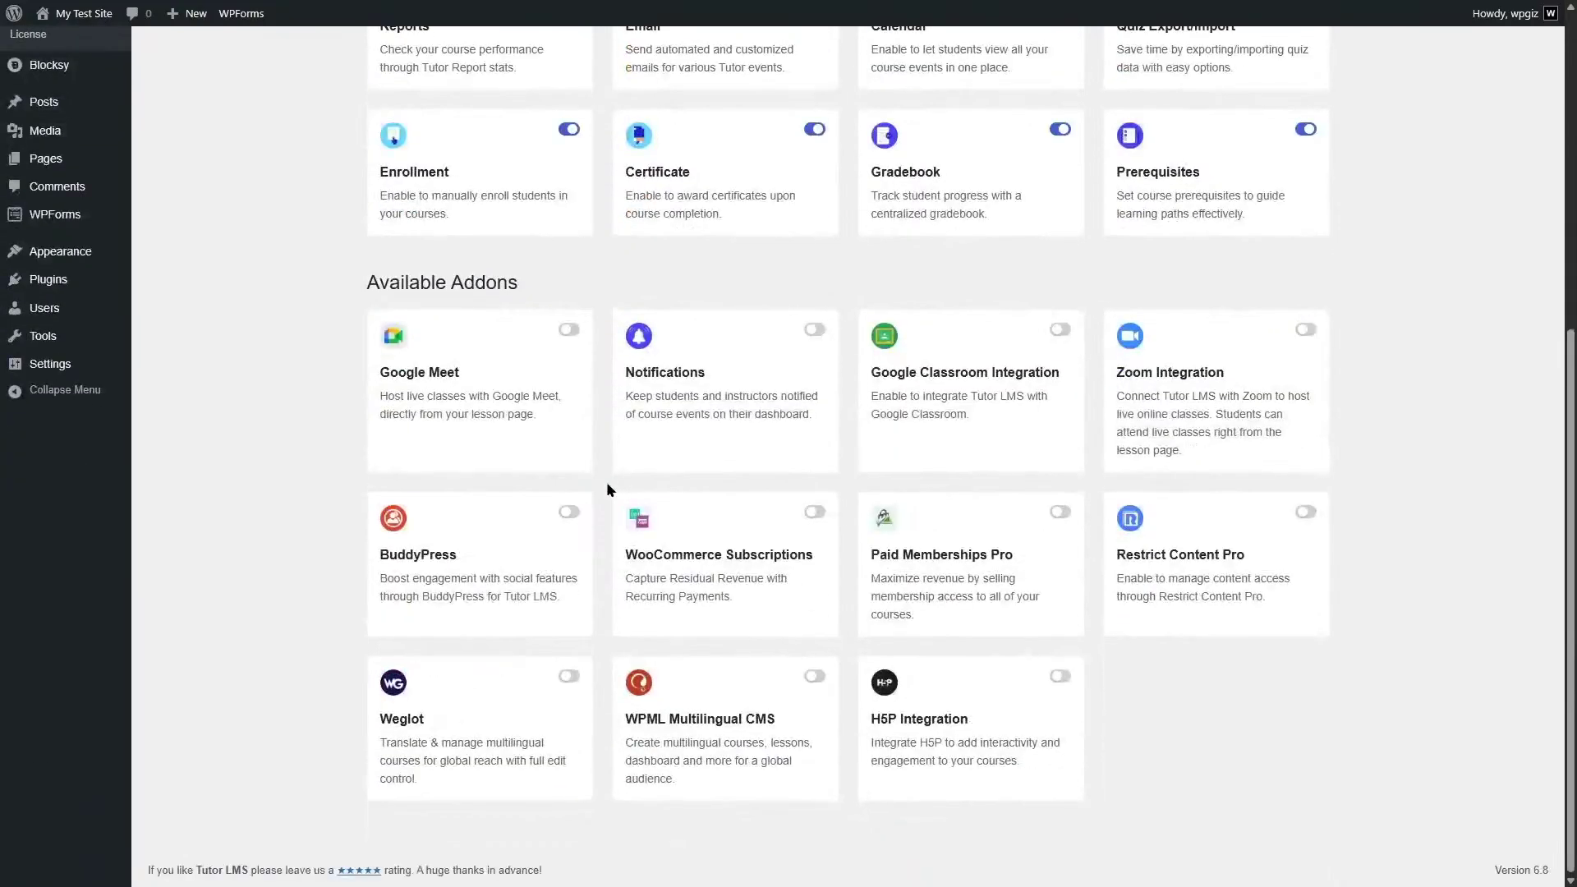
scroll(607, 483, up, 6)
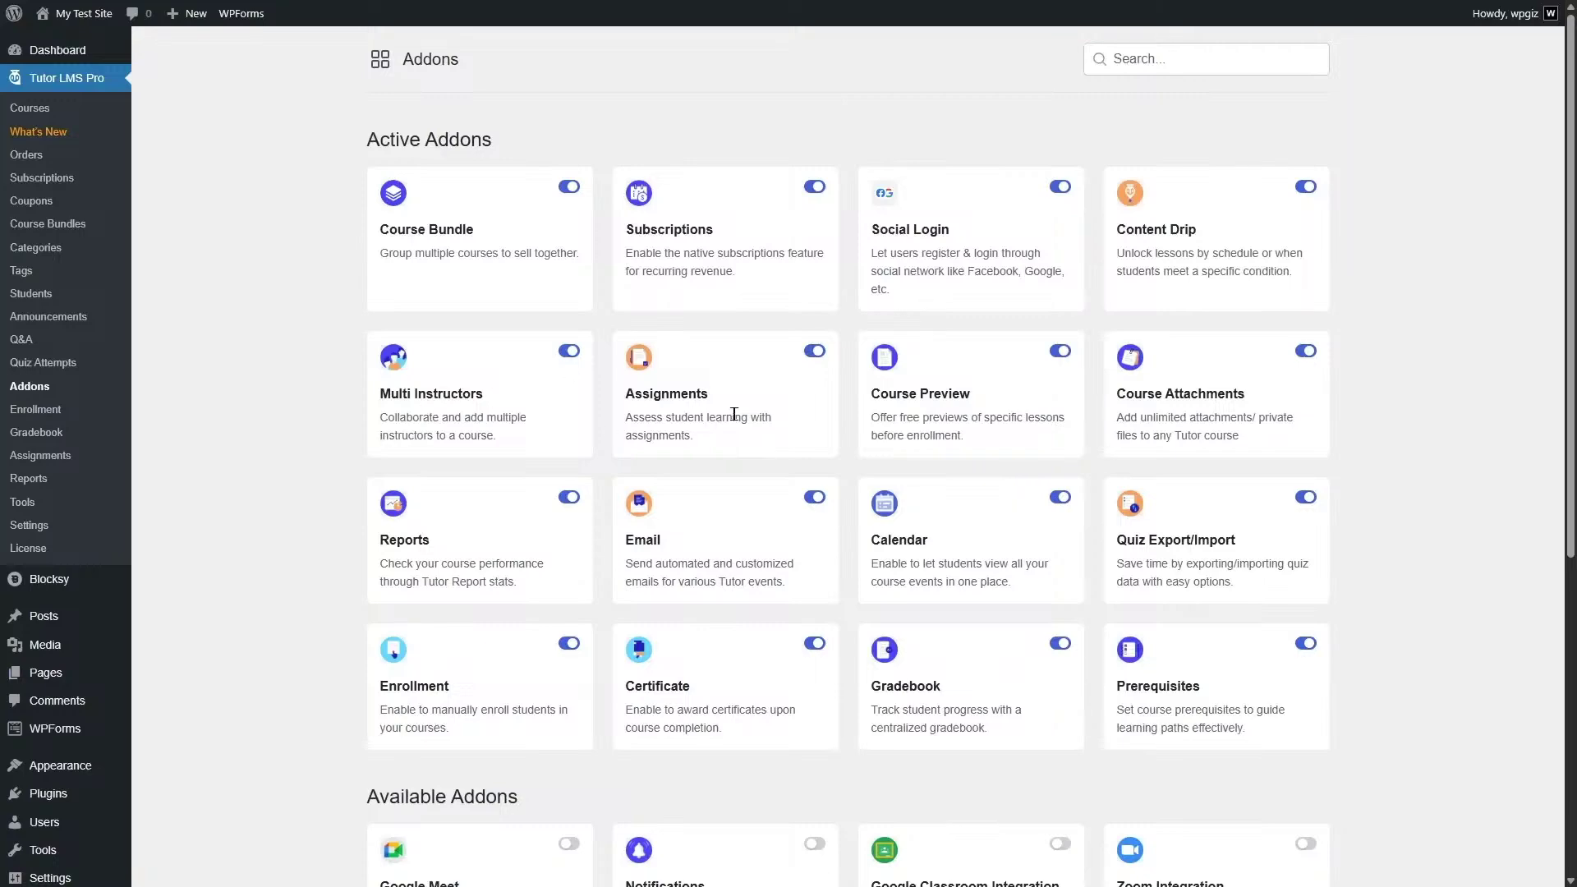
scroll(618, 453, down, 5)
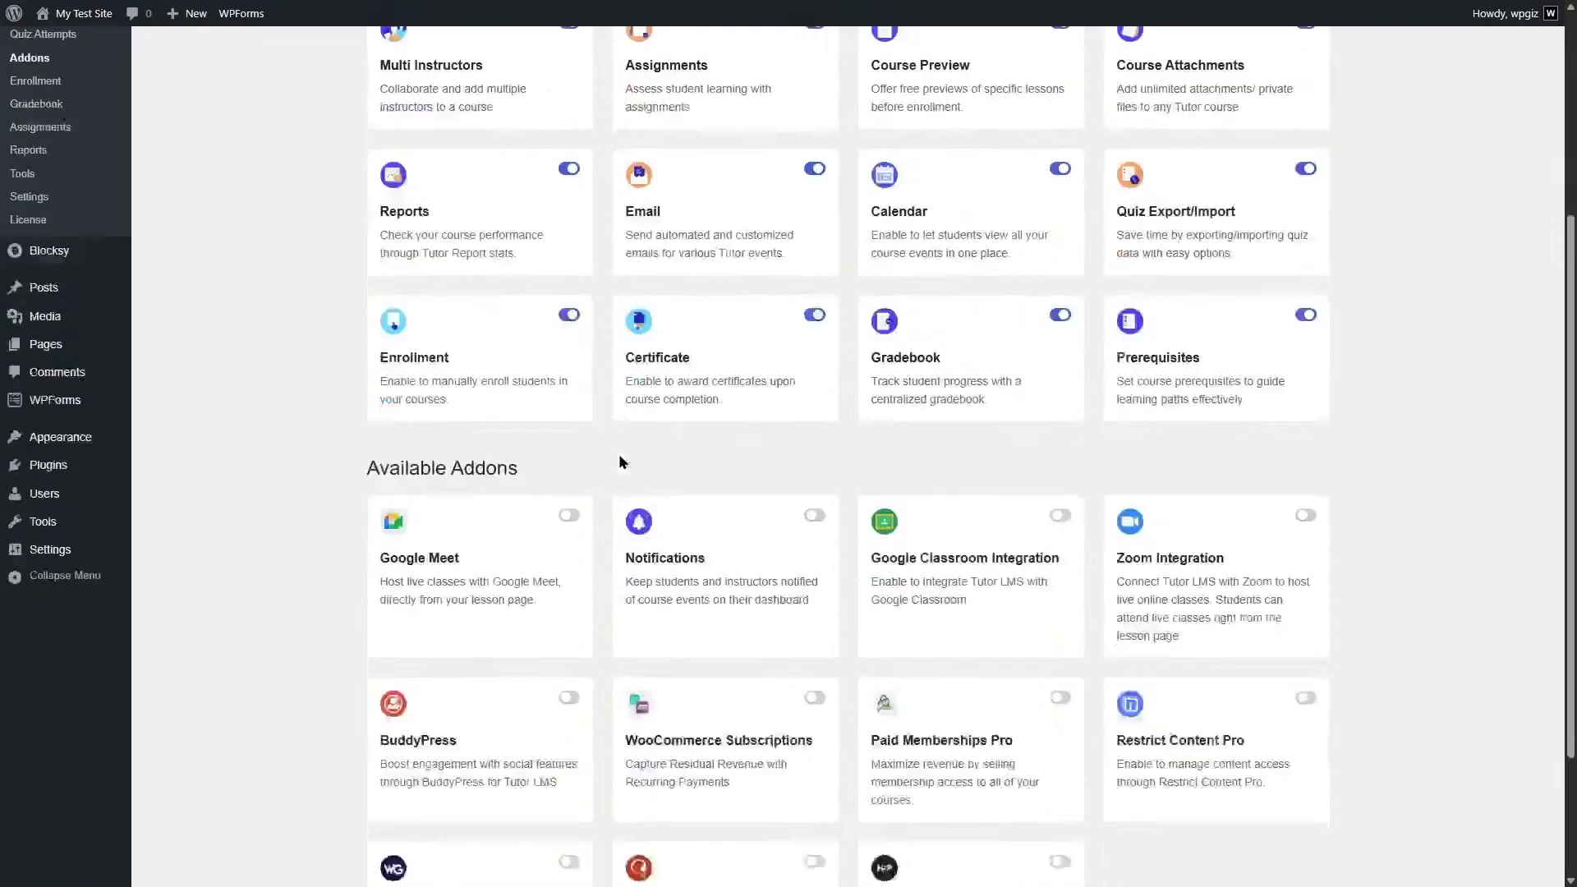
scroll(612, 468, up, 5)
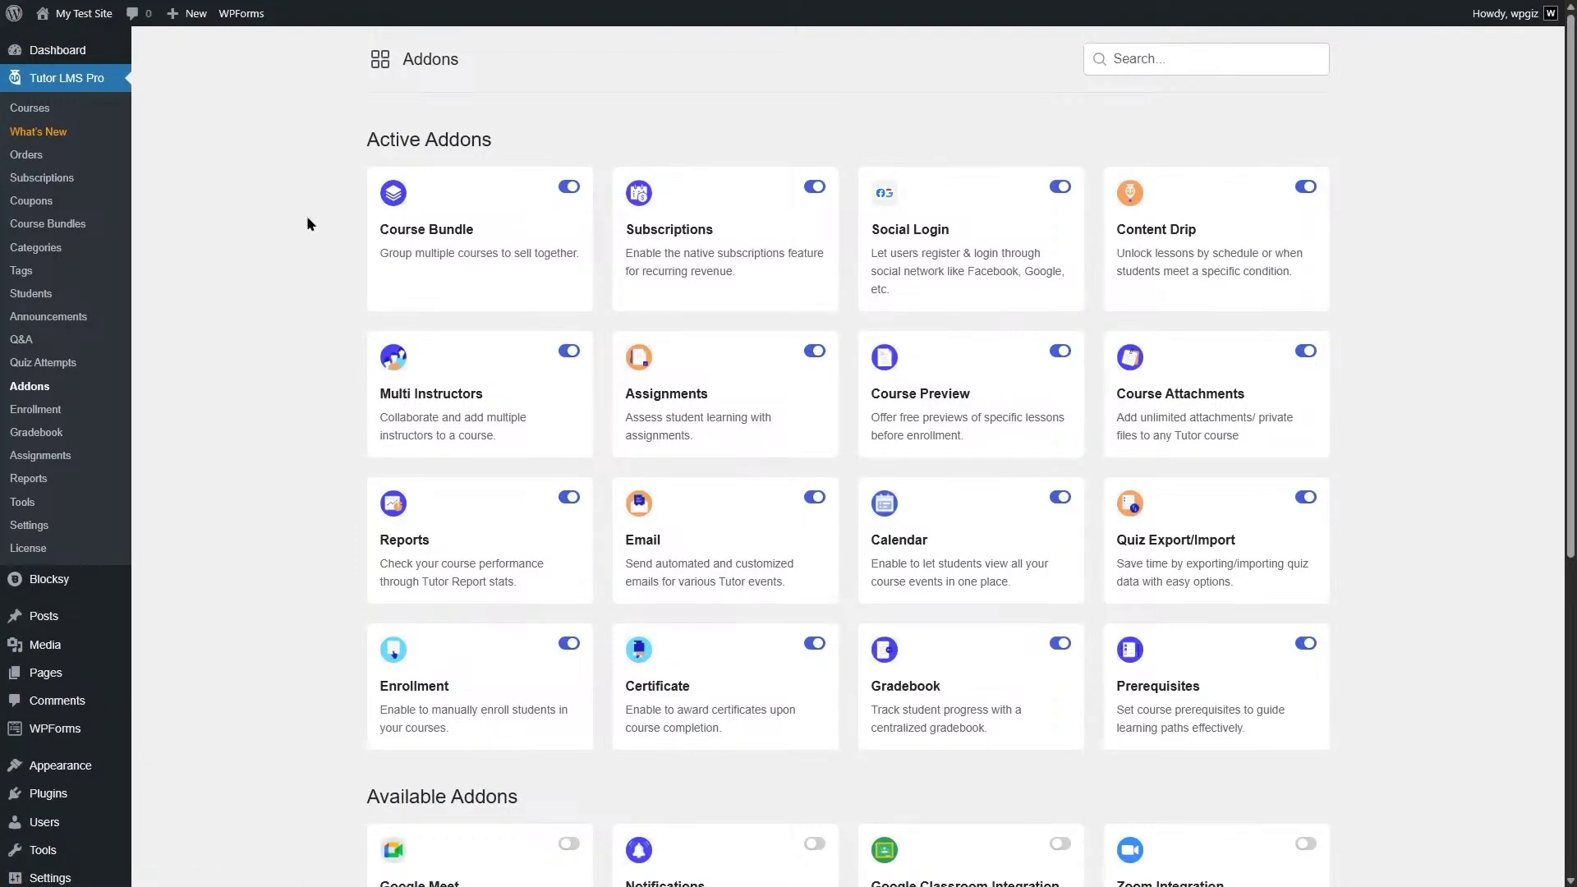
Reopen Email Marketing 101 for editing from the Courses list and show its Content Drip options
click(86, 114)
click(1517, 260)
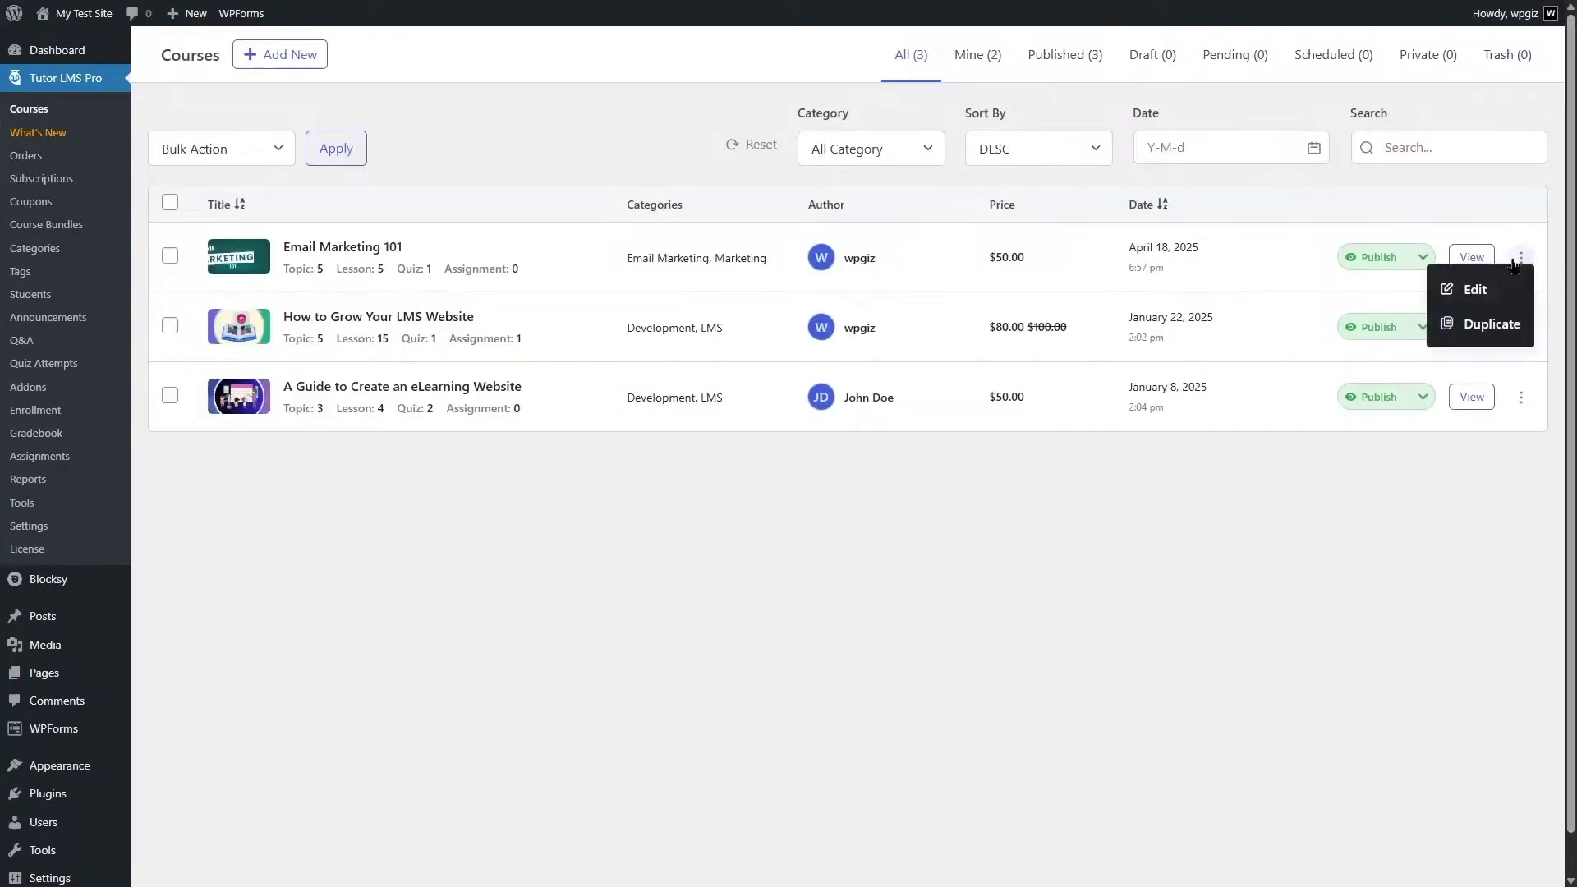
click(1514, 263)
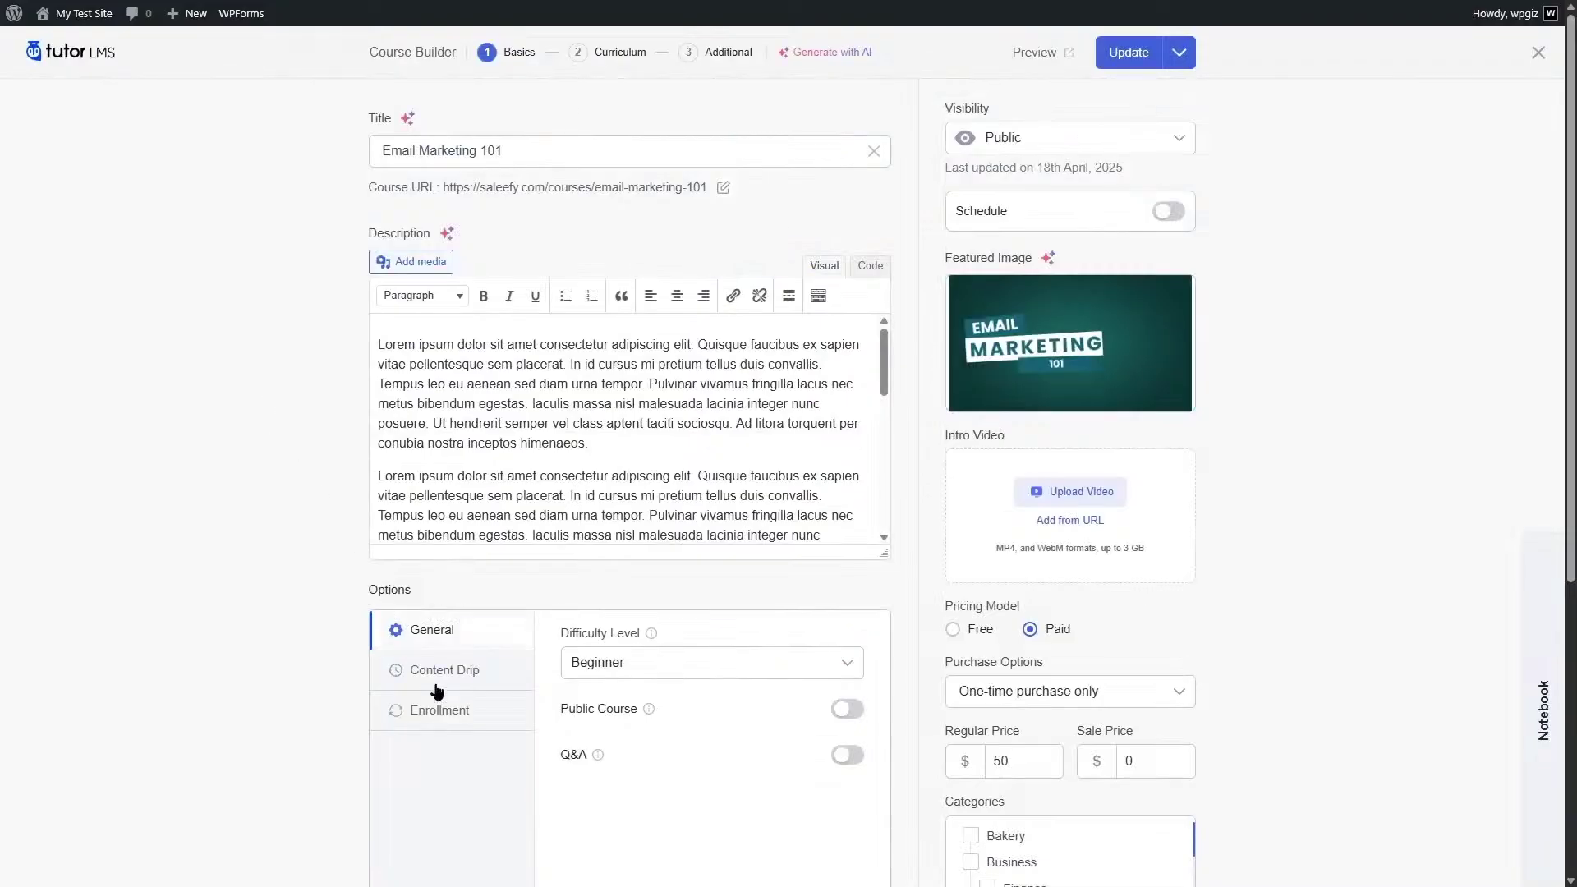
click(417, 672)
scroll(461, 687, down, 5)
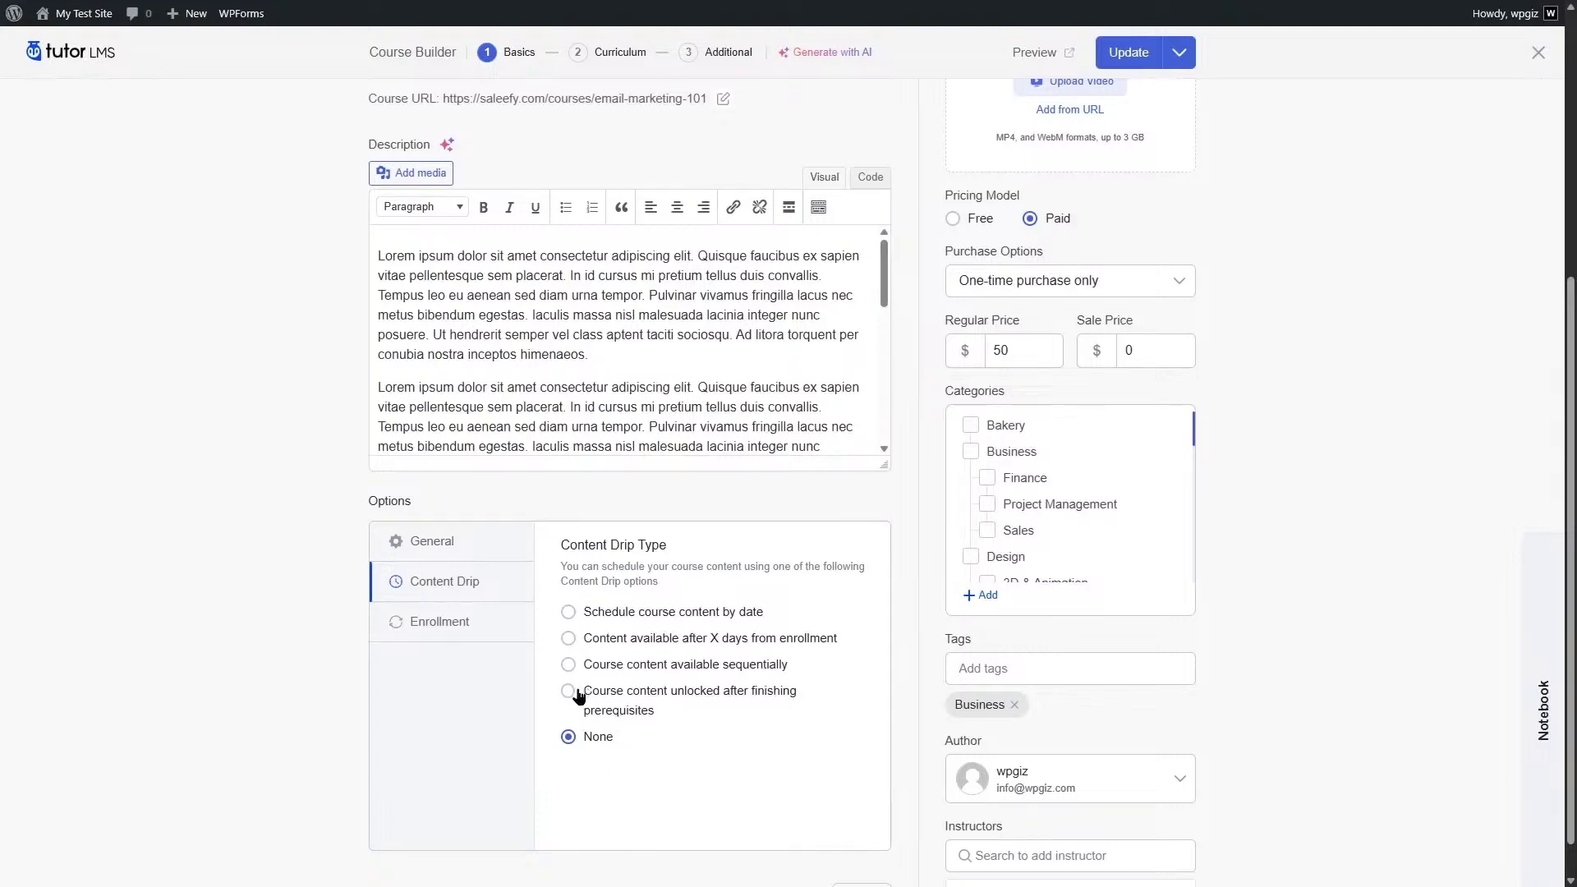
Set Content Drip to 'Course content available sequentially' and keep 'One-time purchase only'
click(568, 665)
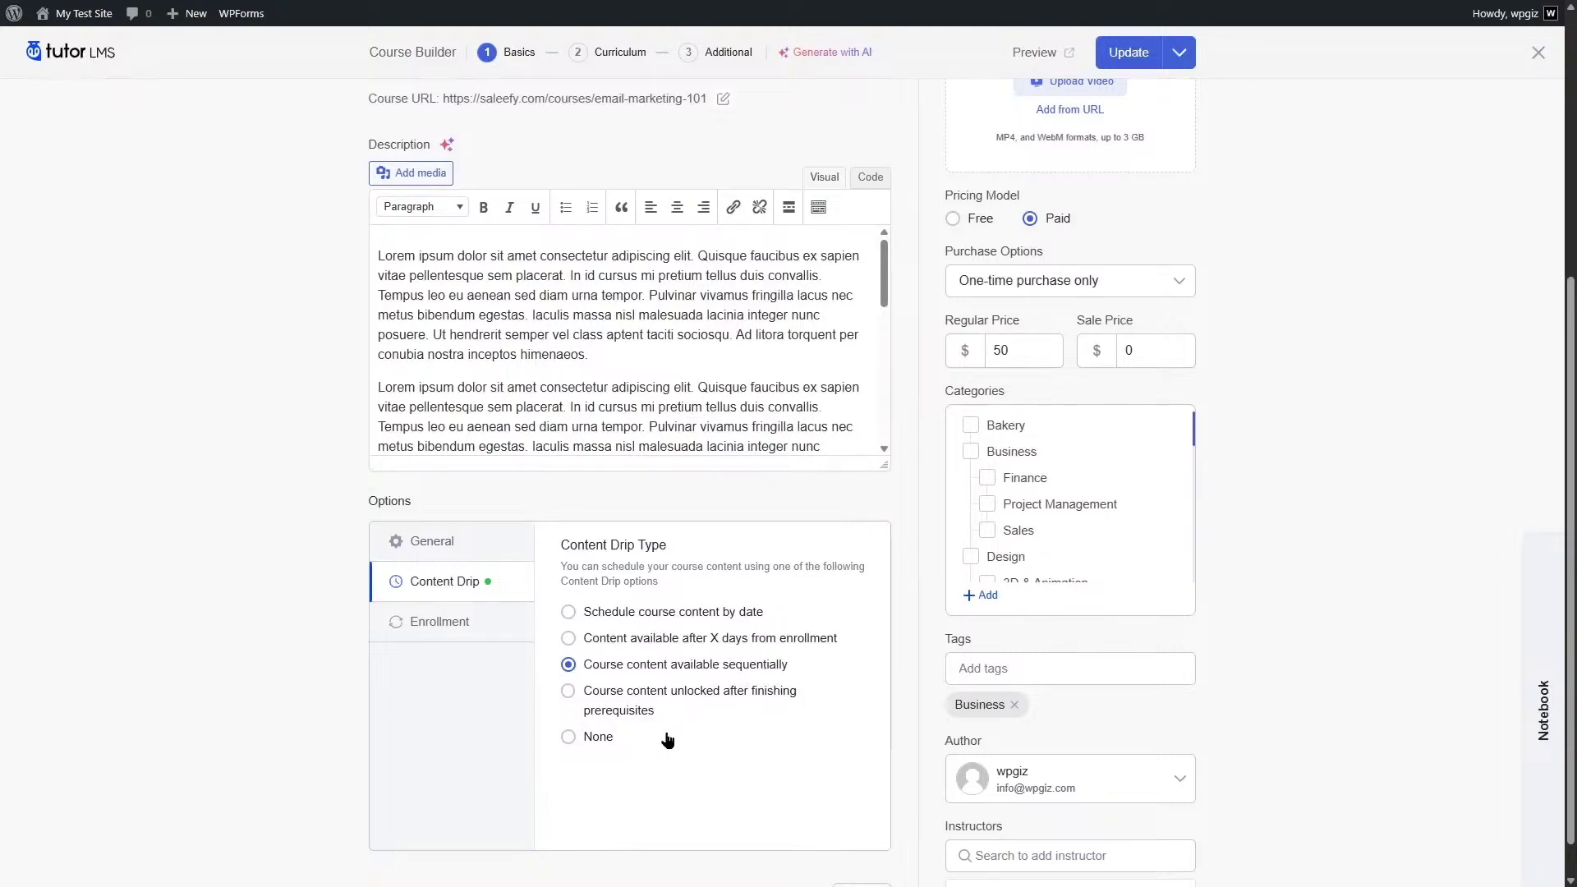
scroll(667, 739, up, 2)
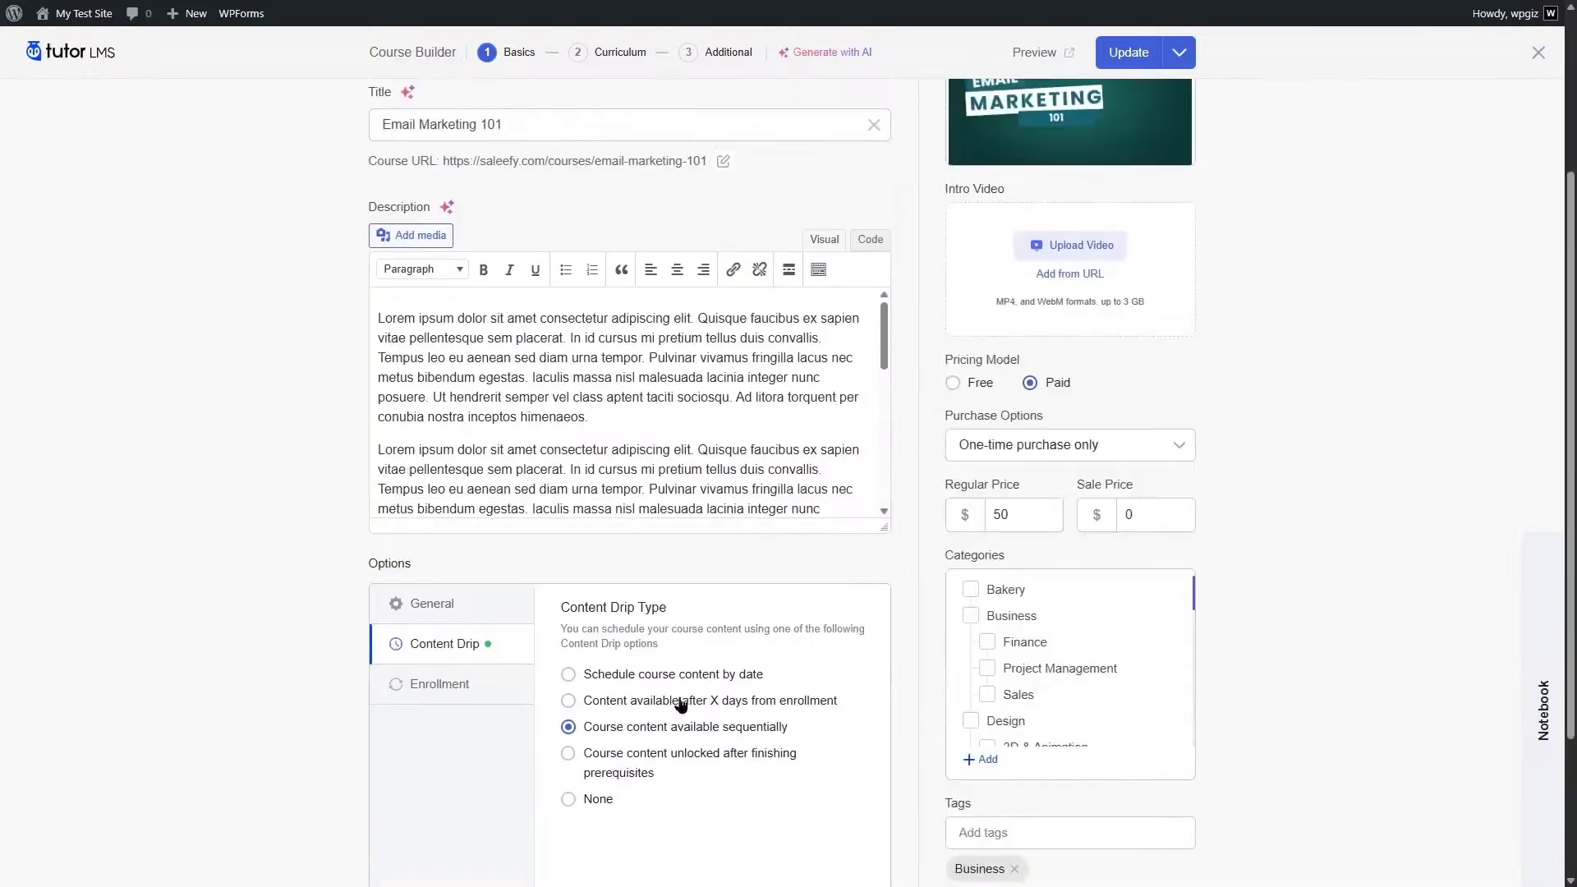
click(1055, 450)
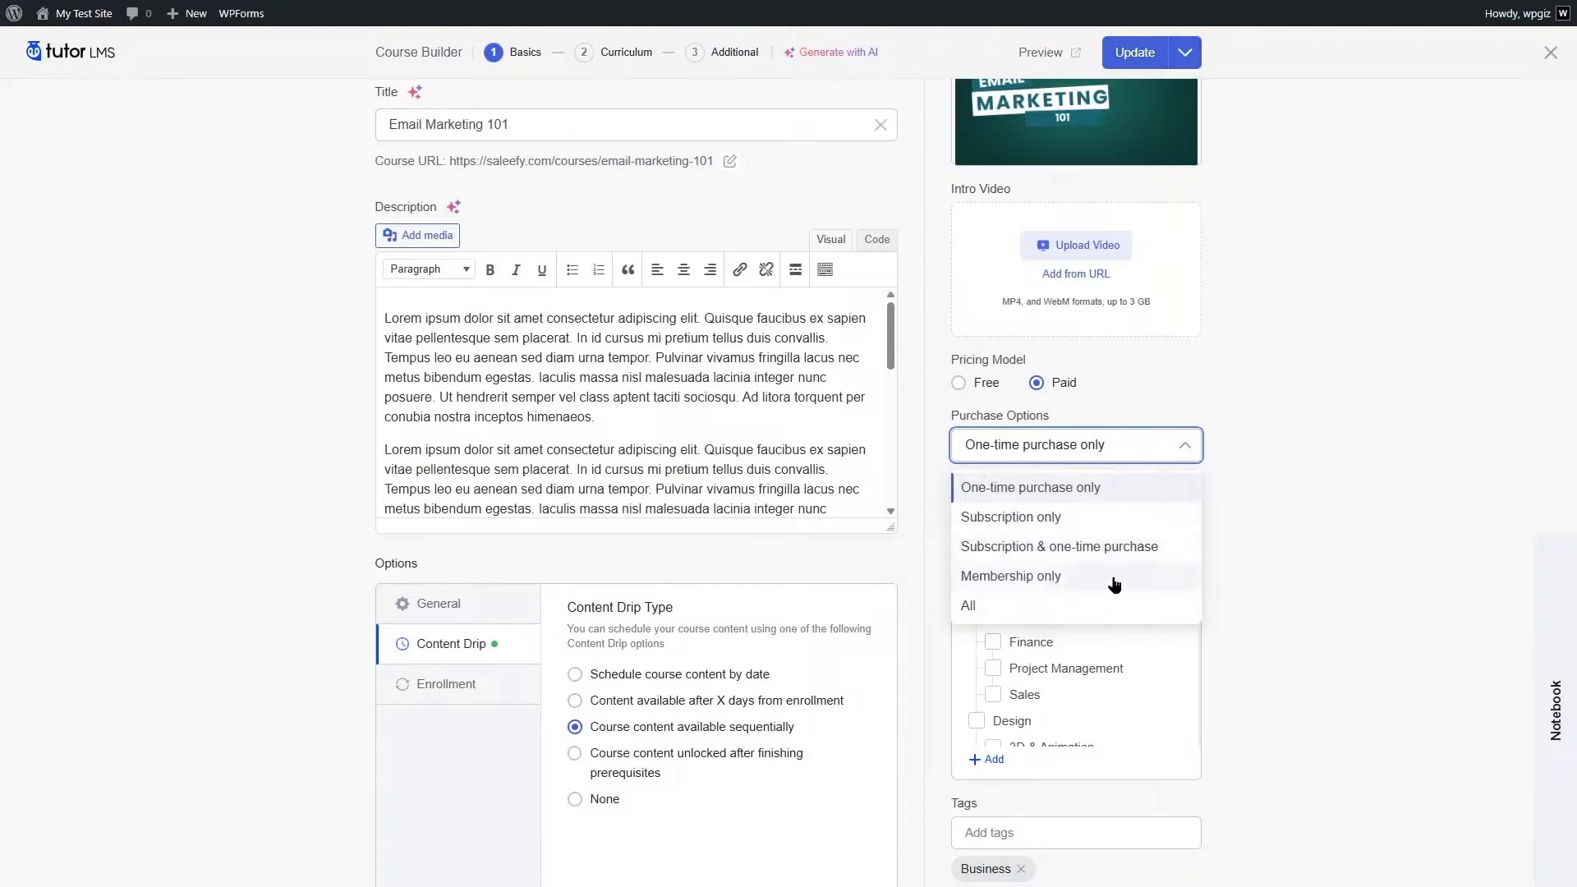
click(1243, 391)
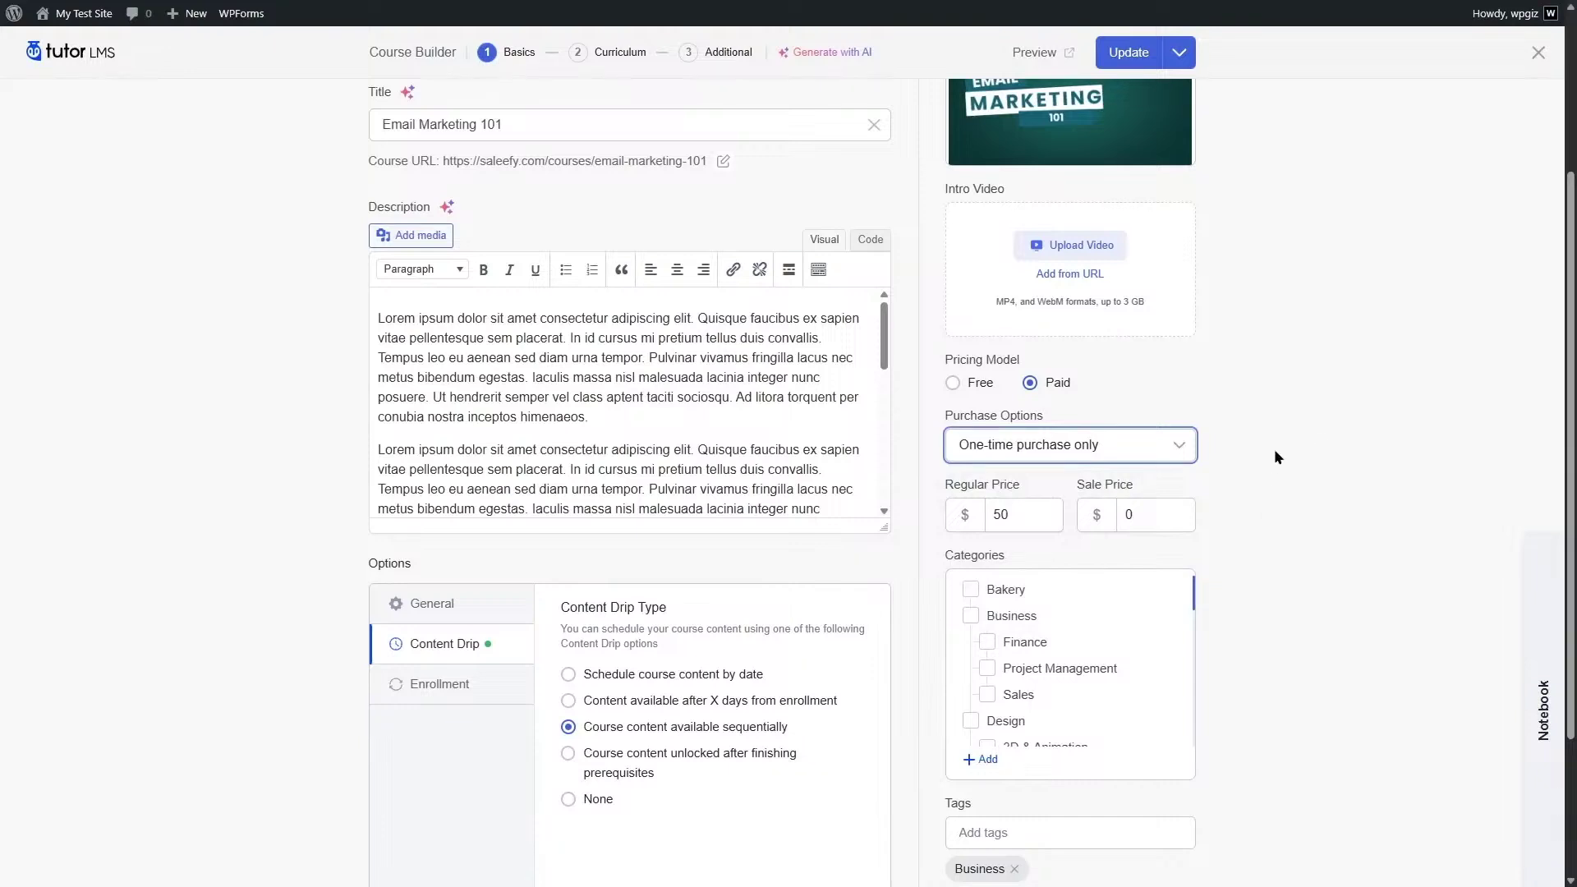
scroll(1276, 456, up, 3)
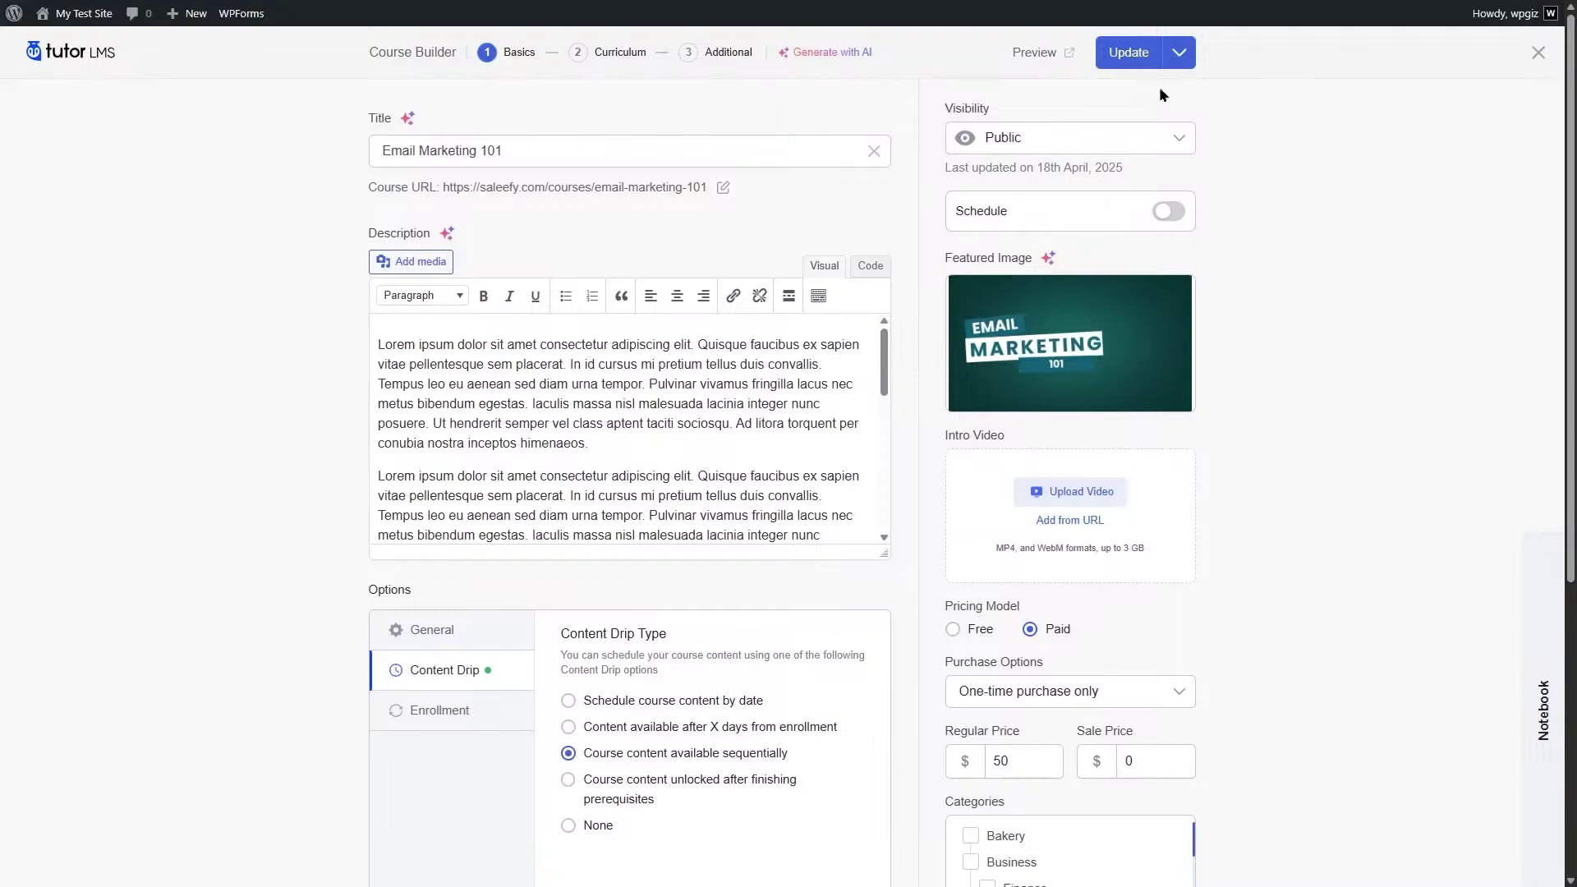
Open the Curriculum step and preview a new Topic 1 assignment form without saving it
click(620, 53)
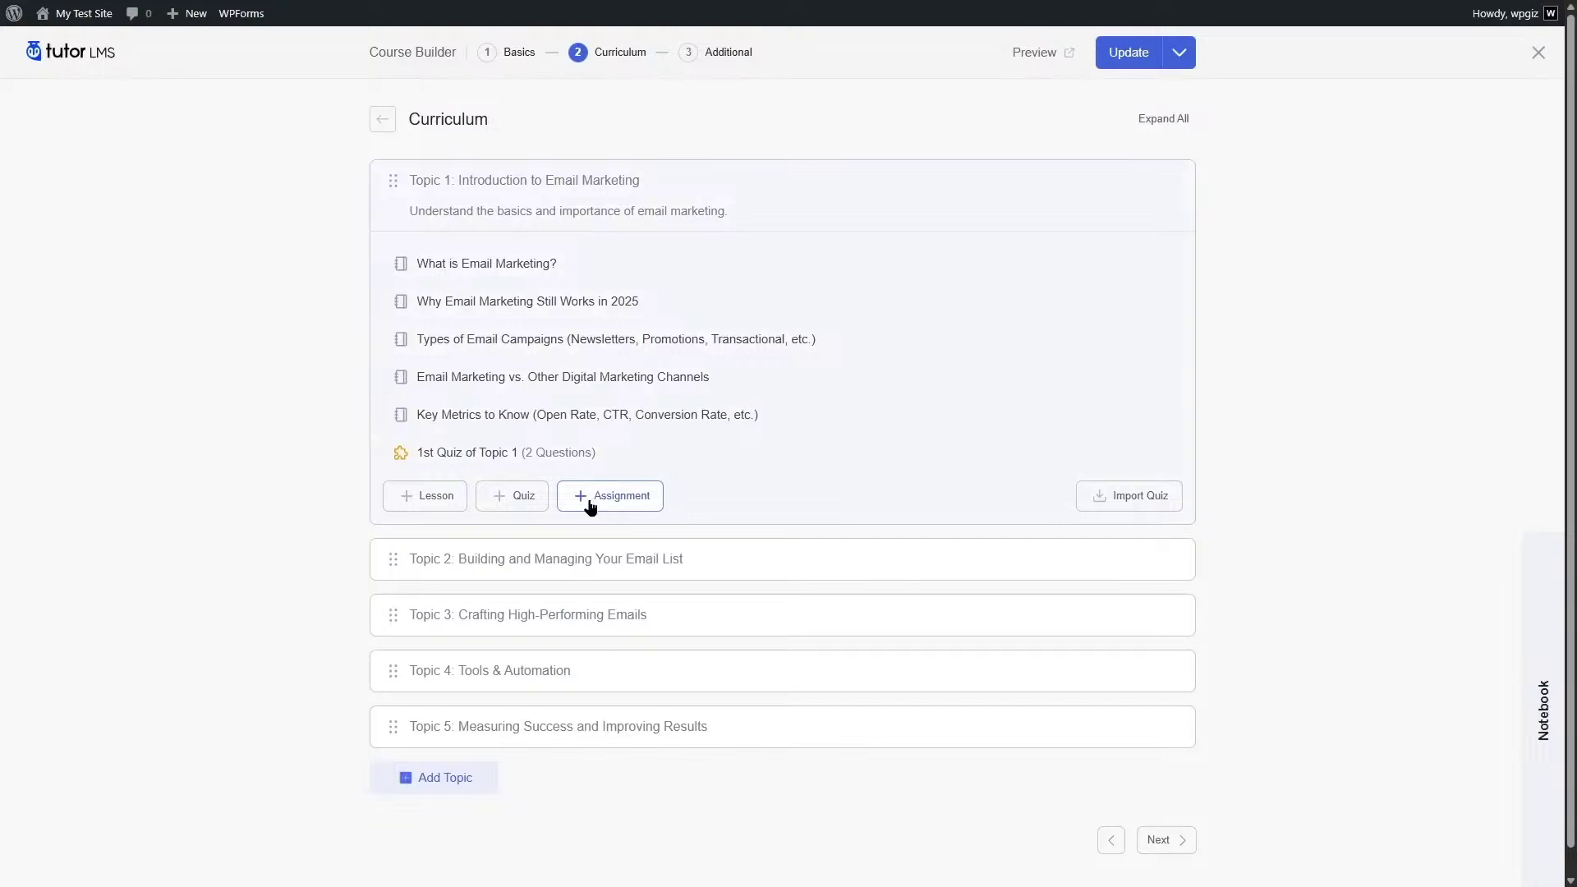
click(589, 499)
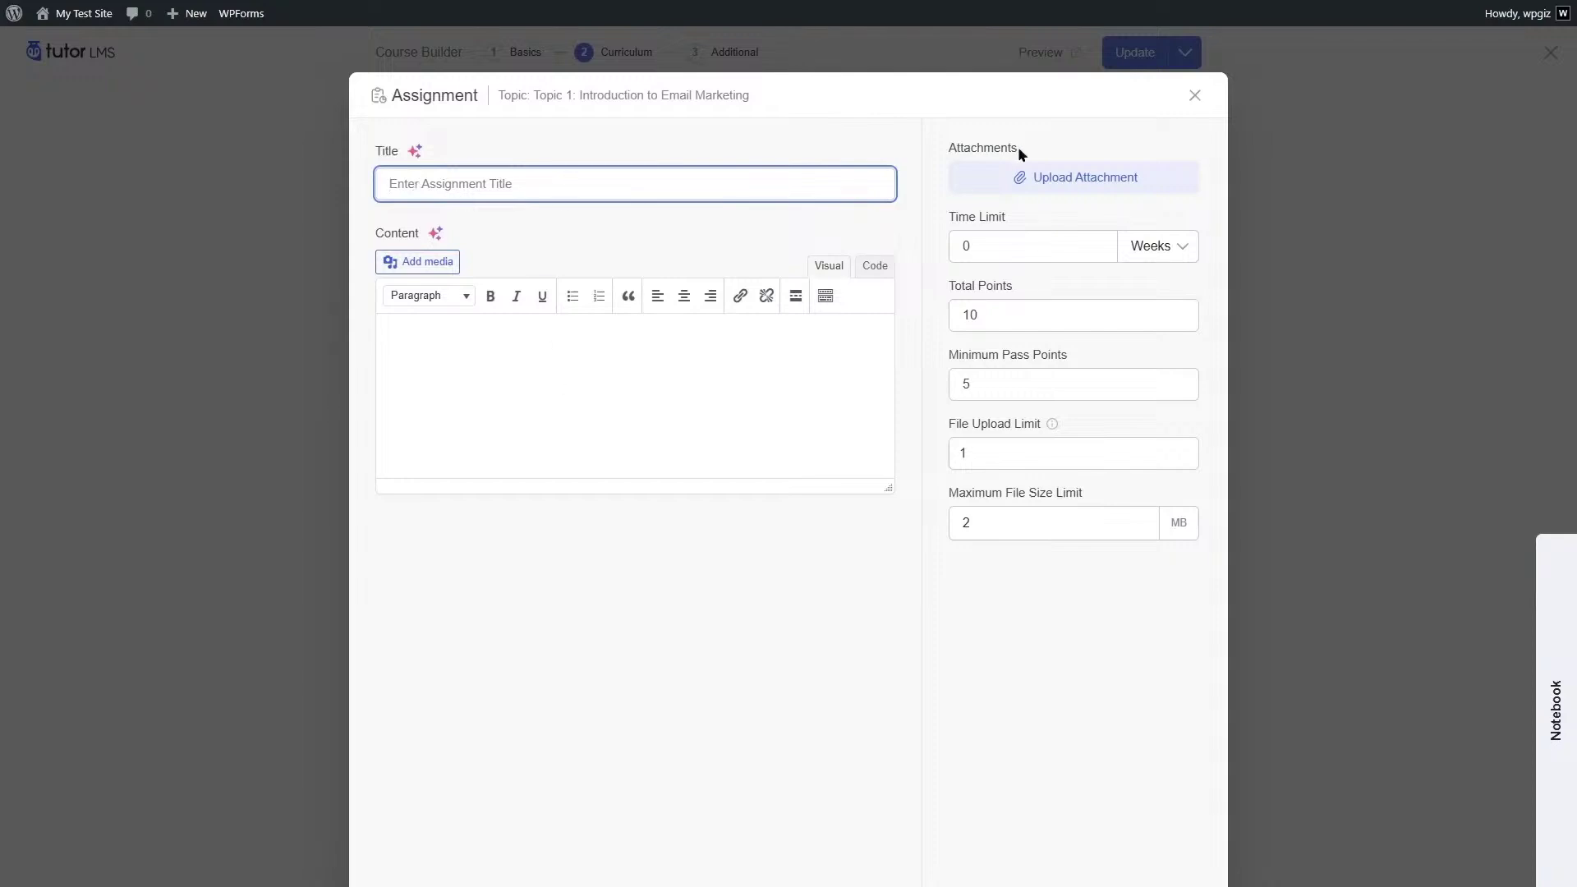
click(1193, 97)
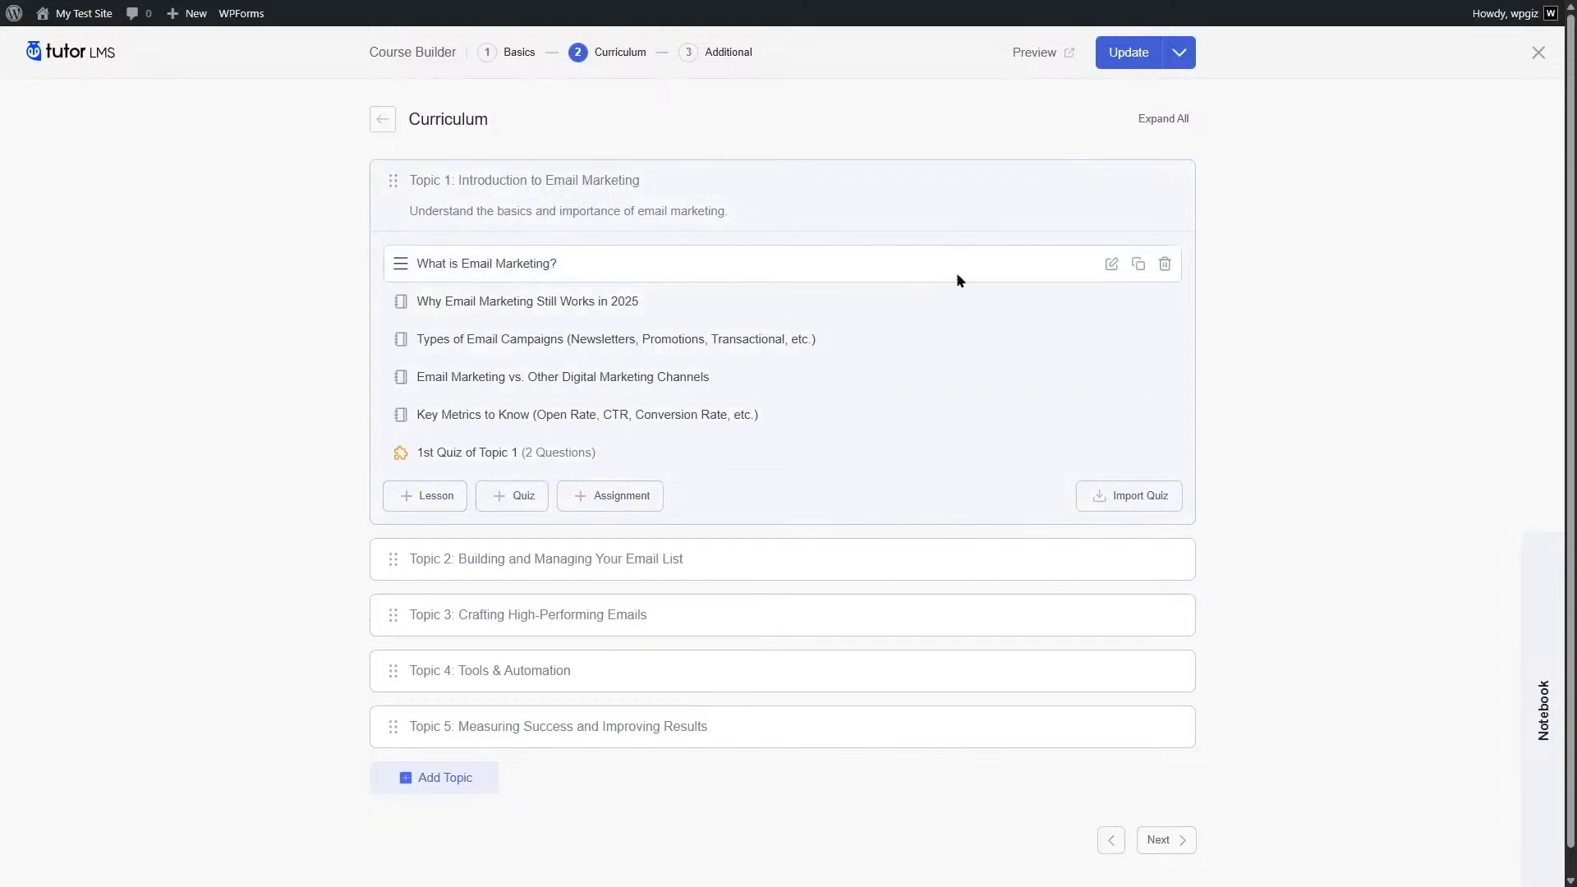
Review the 'What is Email Marketing?' lesson and the 1st Quiz's available question types
click(1112, 264)
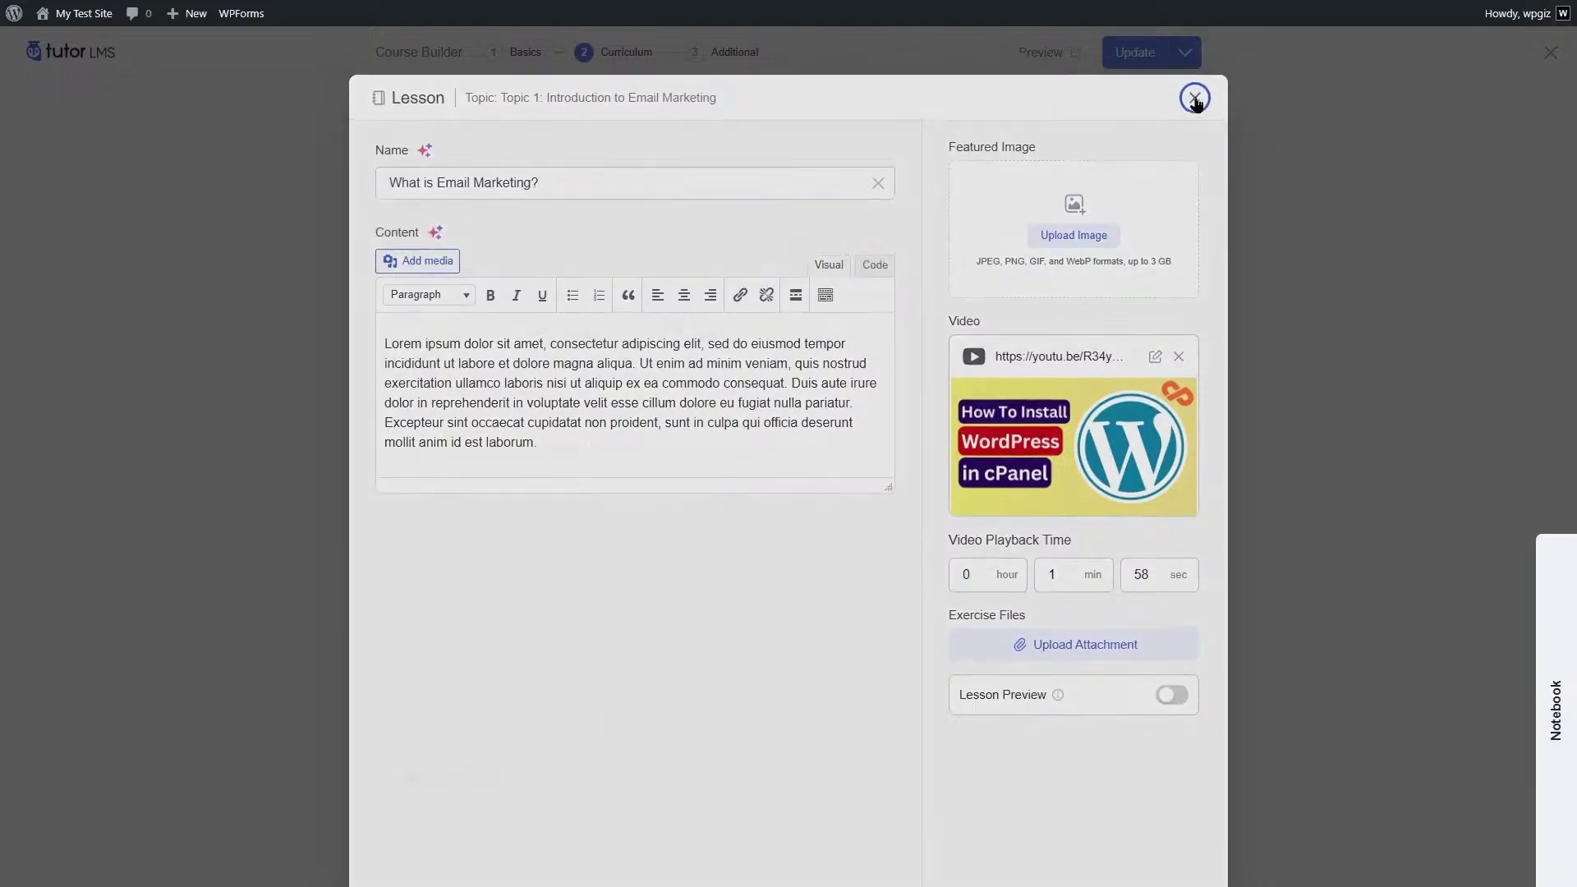
click(1195, 96)
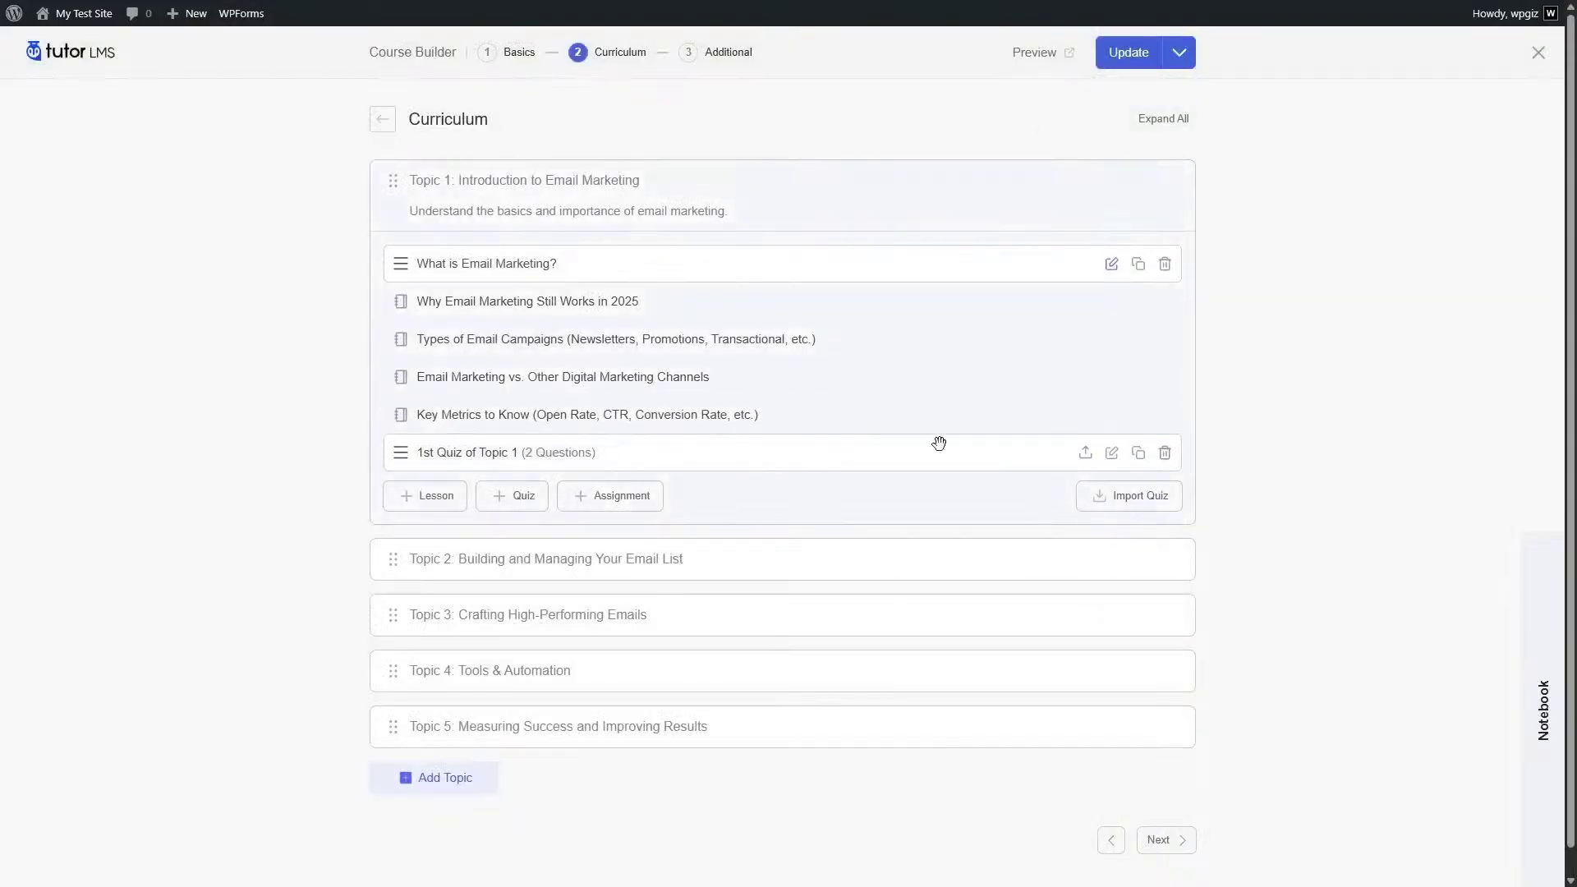
click(1111, 452)
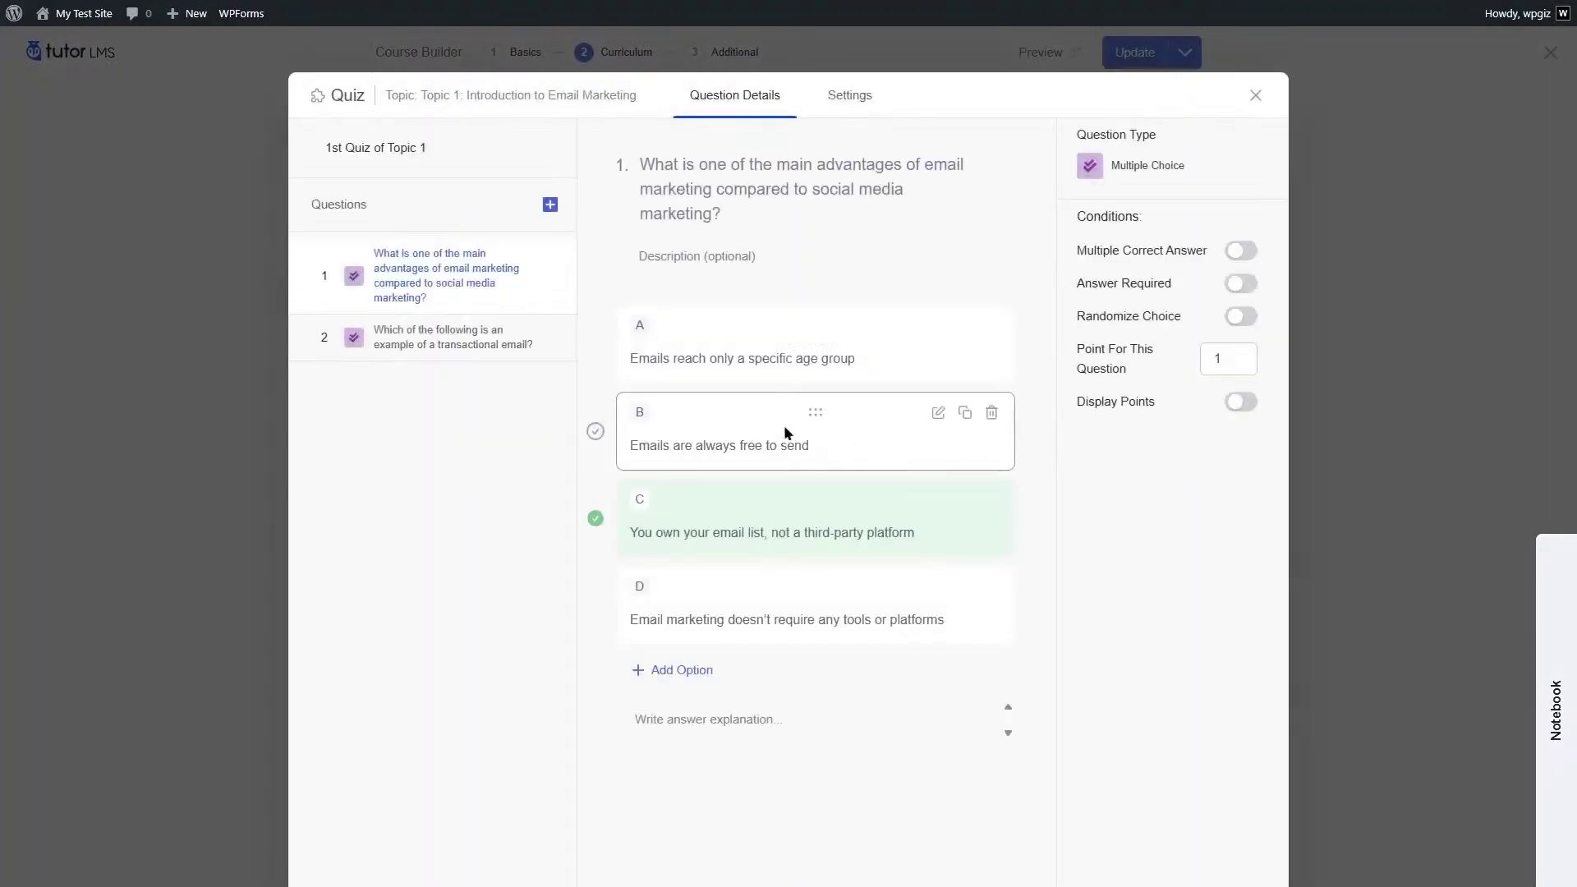
click(550, 204)
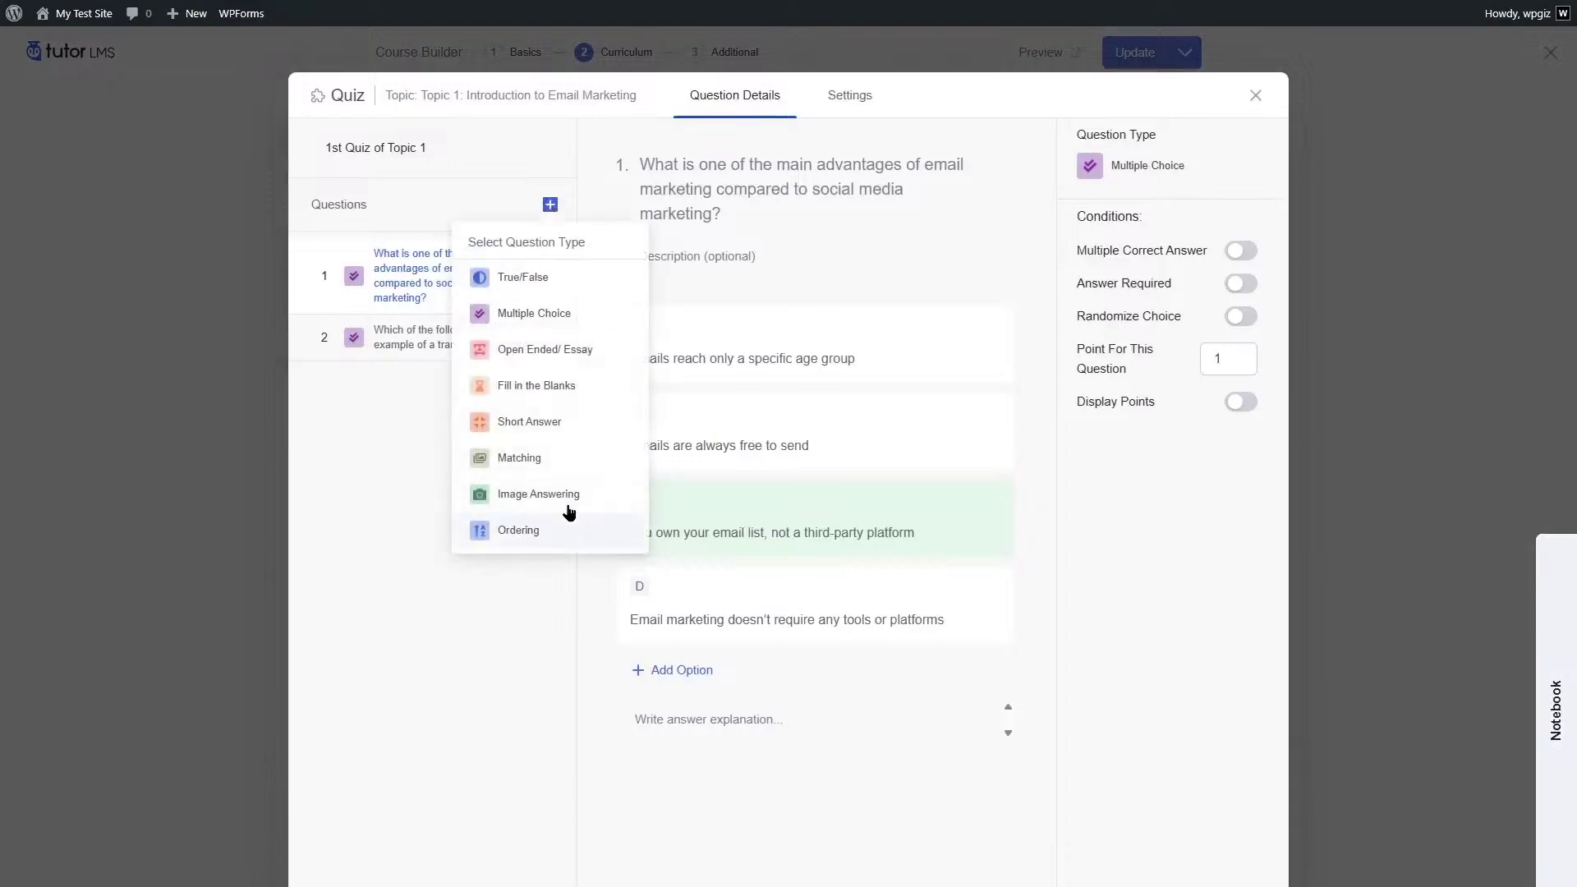
key(Escape)
Move to the course's Additional step and scroll through its settings
click(671, 52)
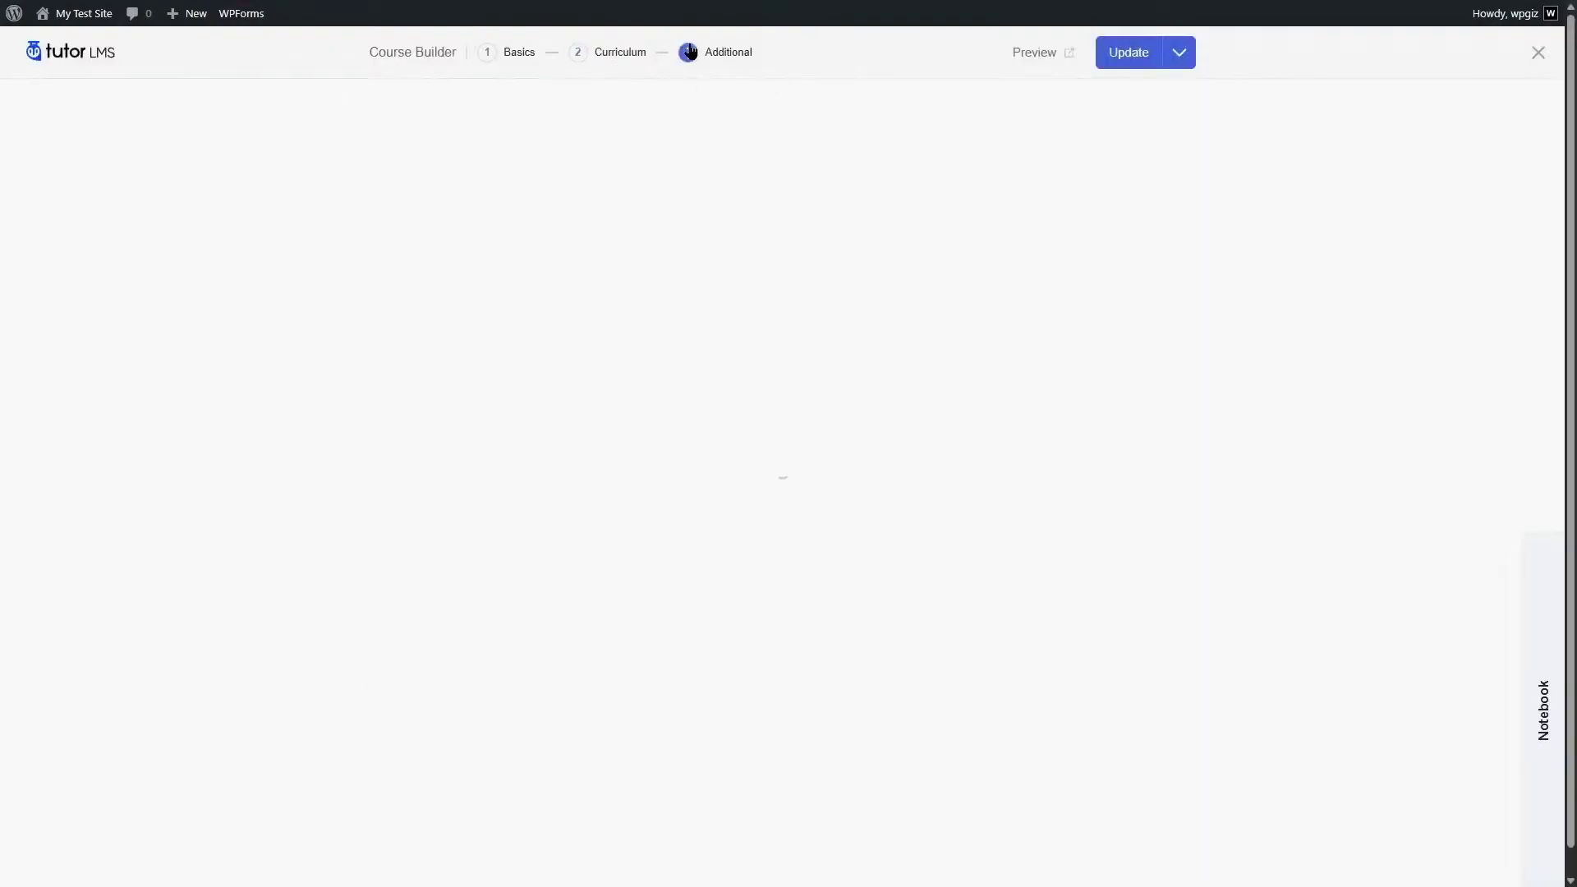
scroll(855, 124, down, 5)
mouse_move(648, 404)
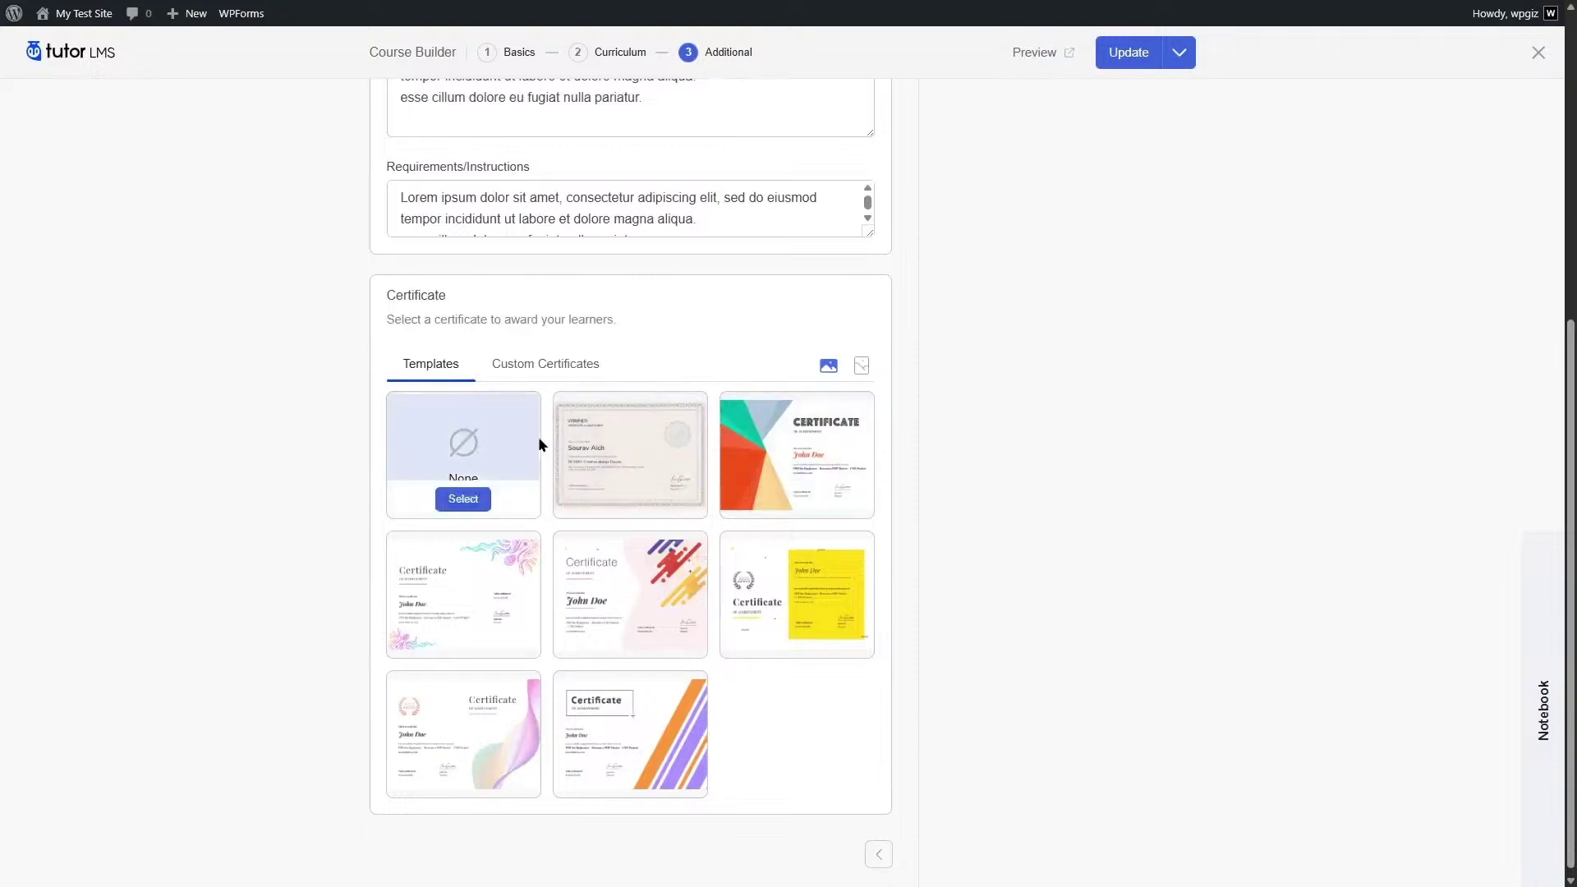
mouse_move(428, 657)
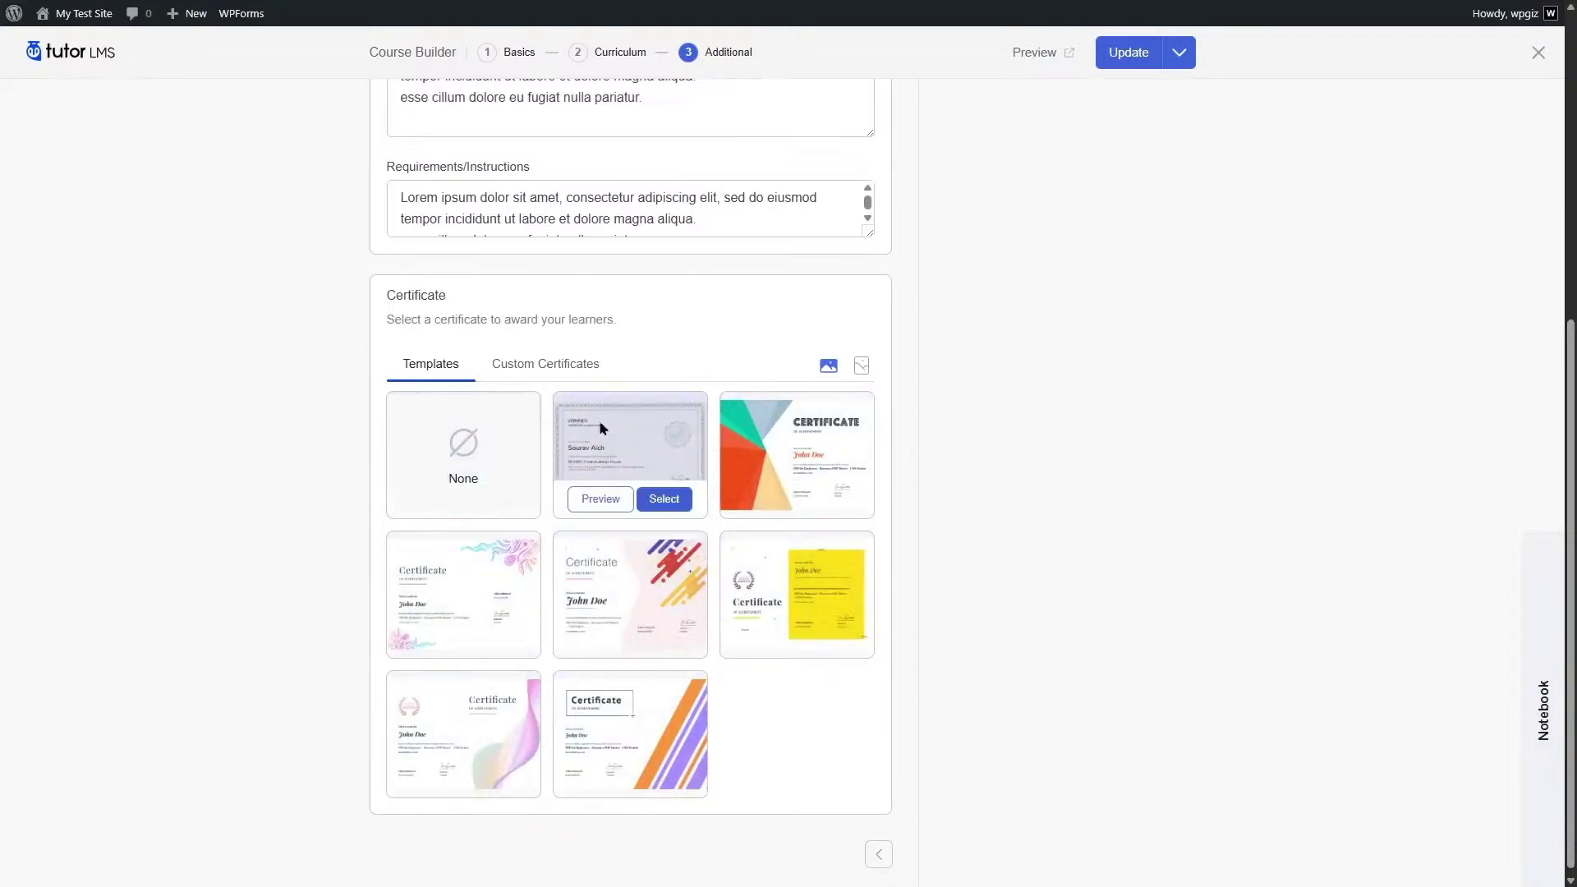
scroll(232, 458, up, 6)
scroll(219, 456, down, 4)
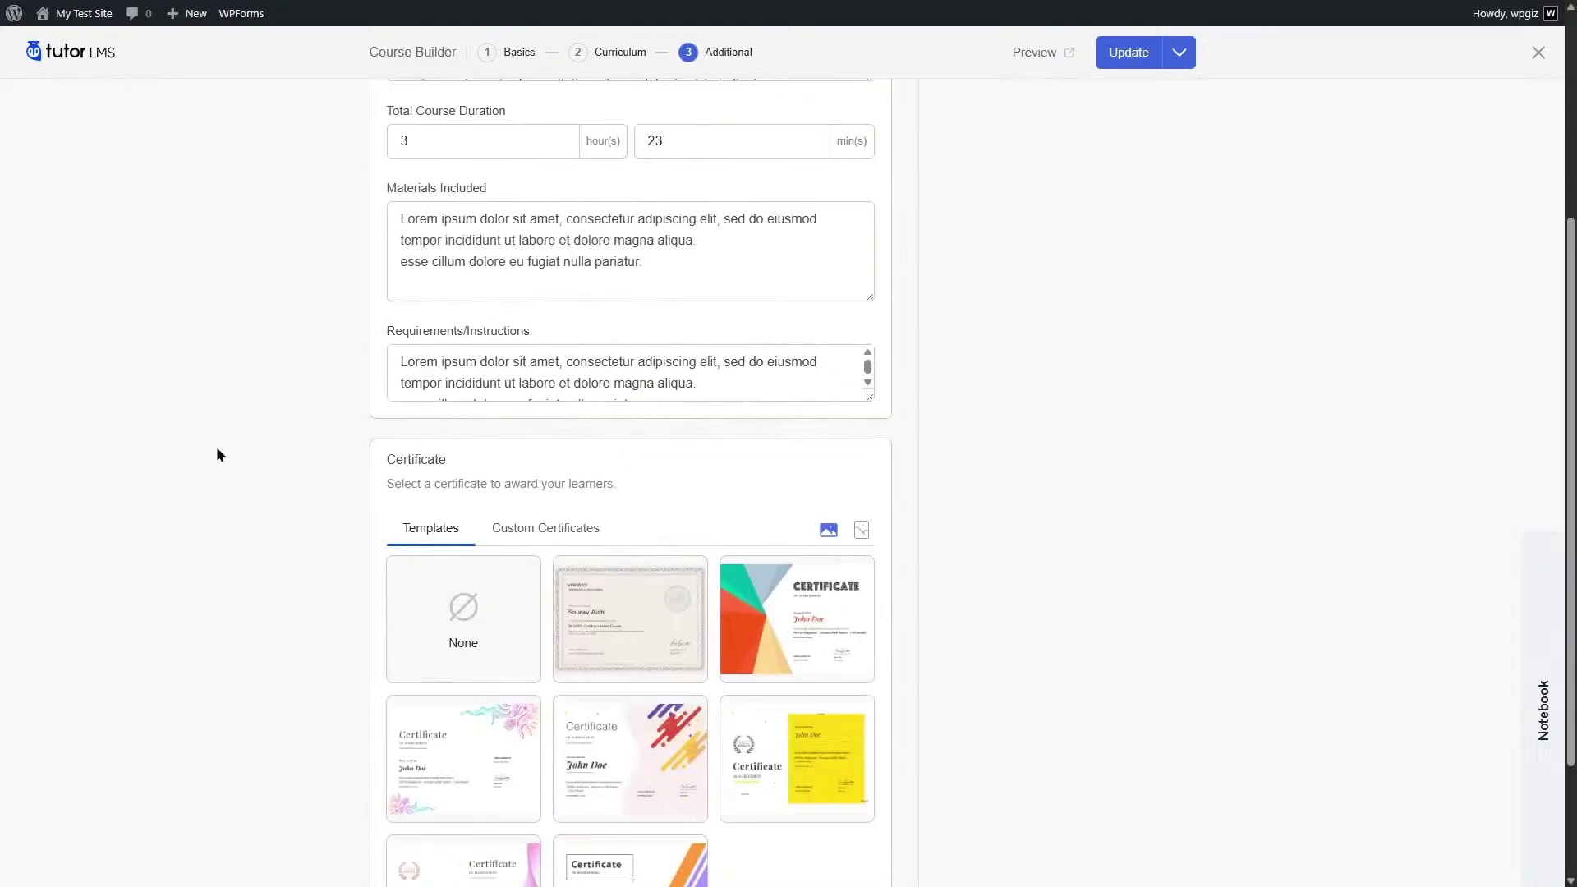
scroll(209, 445, down, 2)
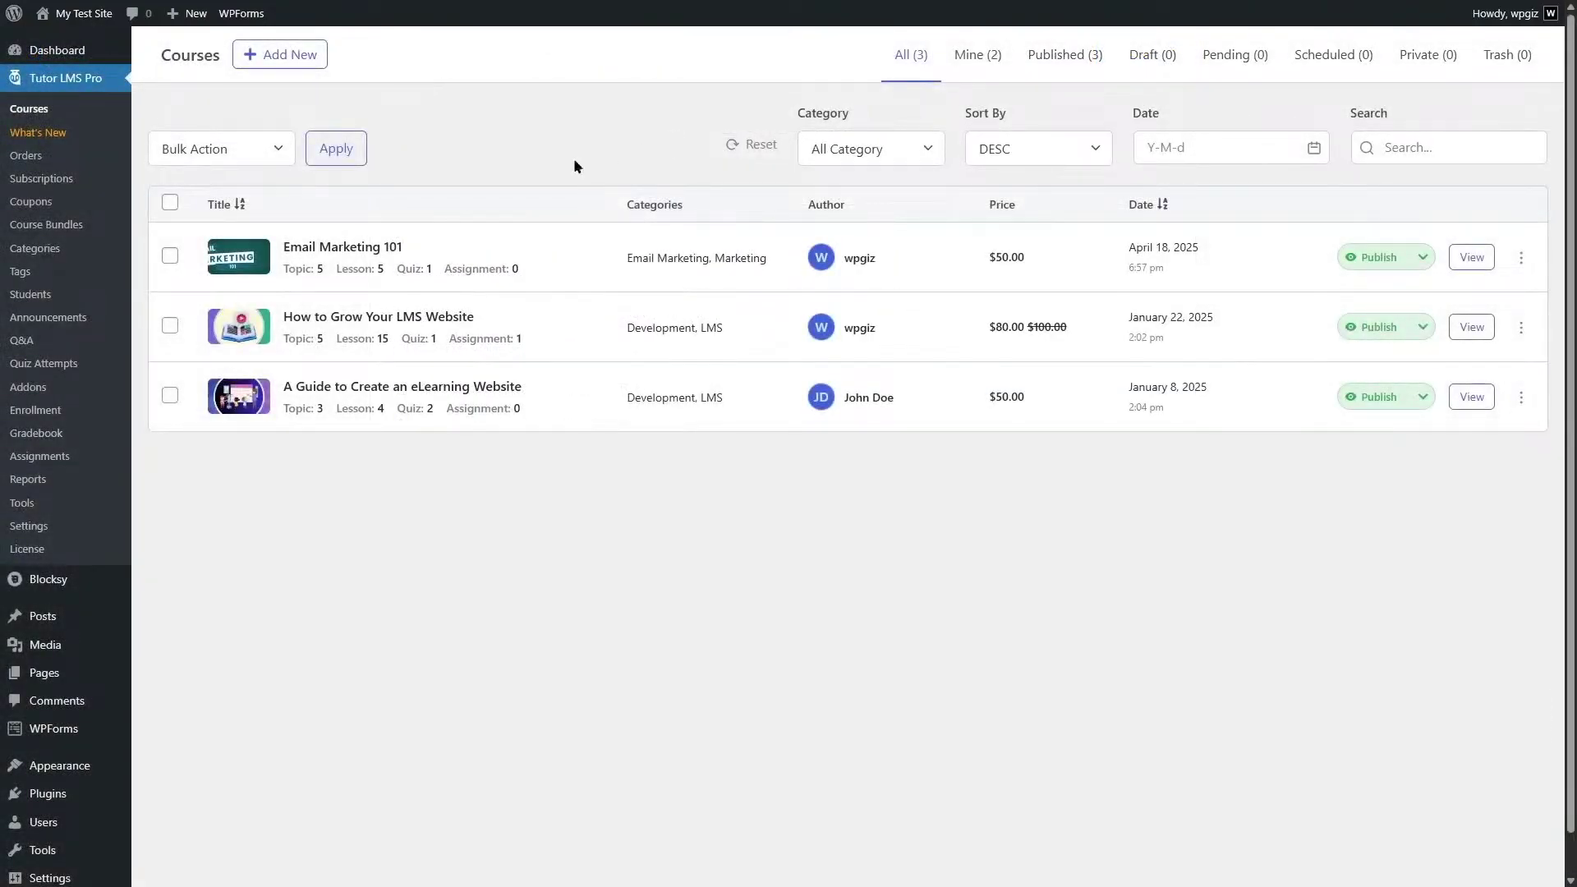
click(75, 532)
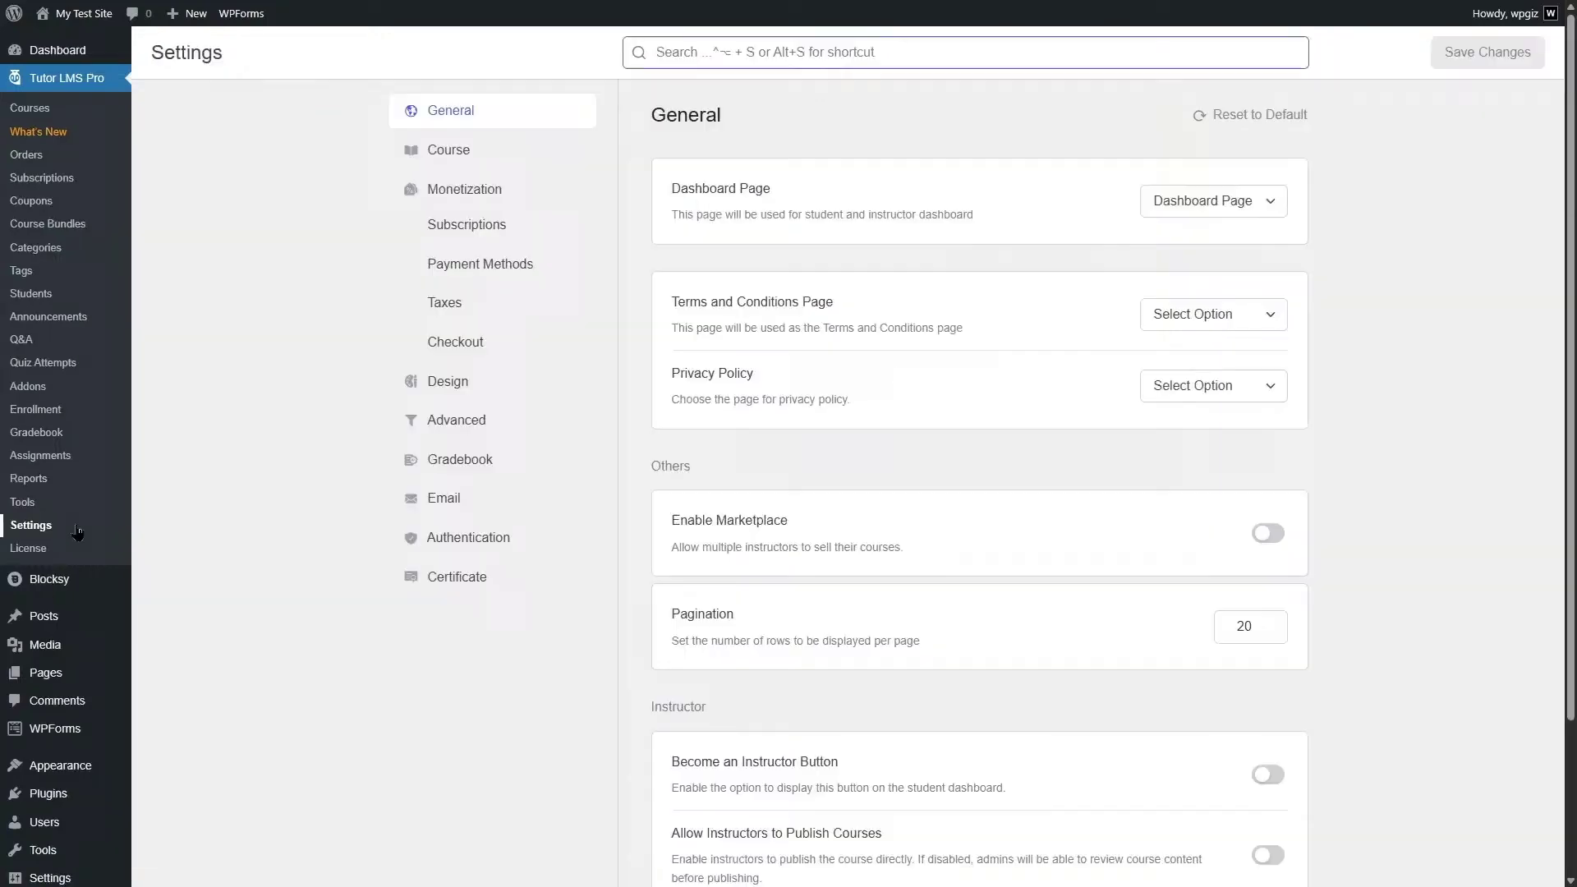
click(485, 194)
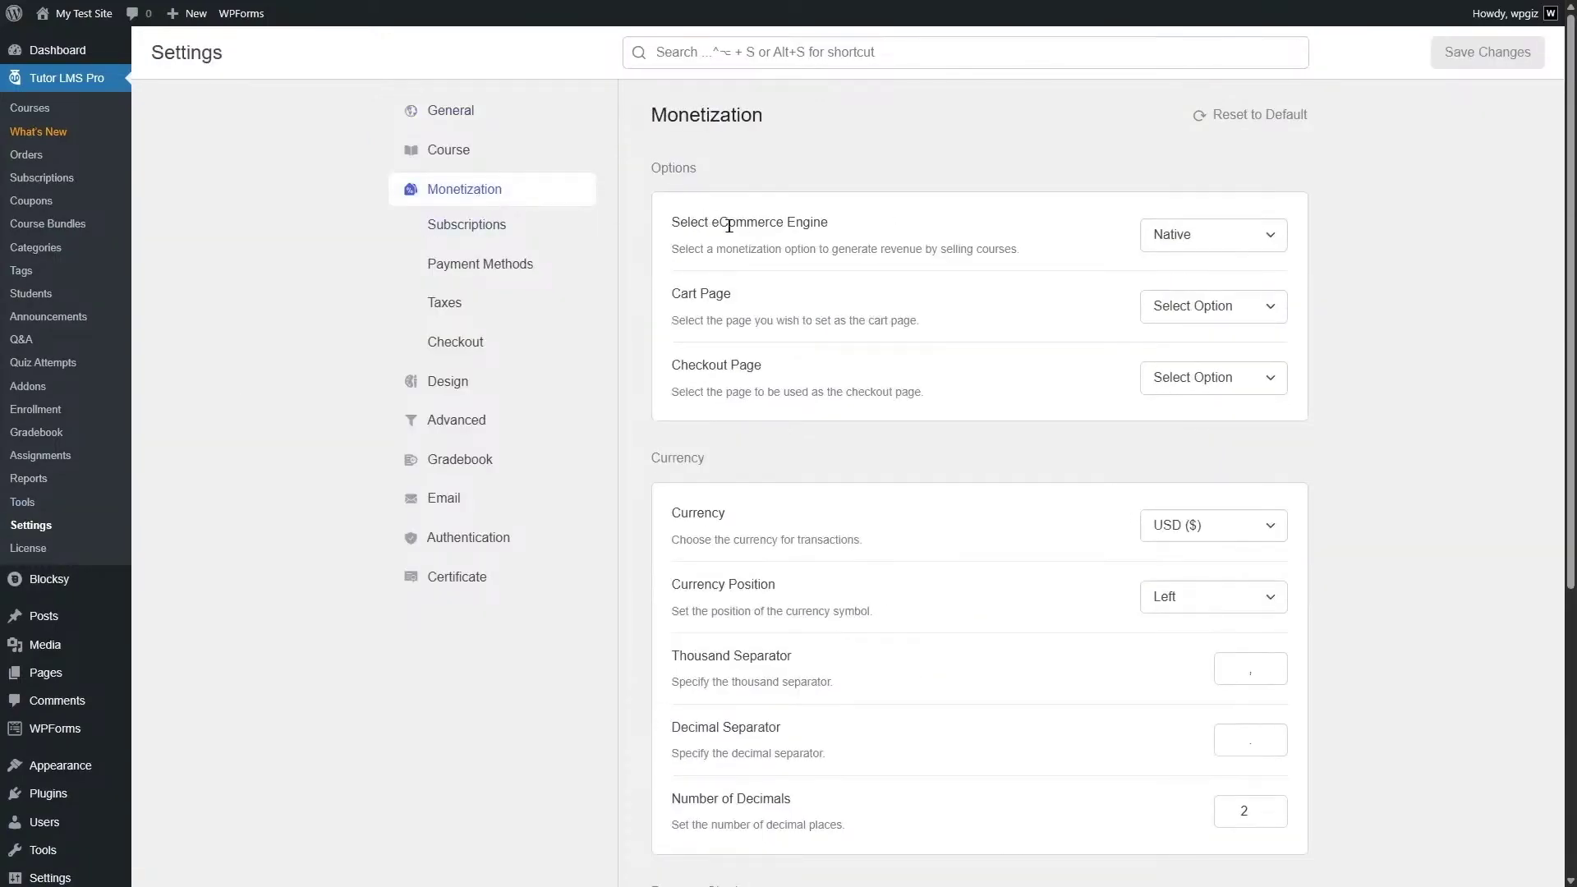
click(1216, 243)
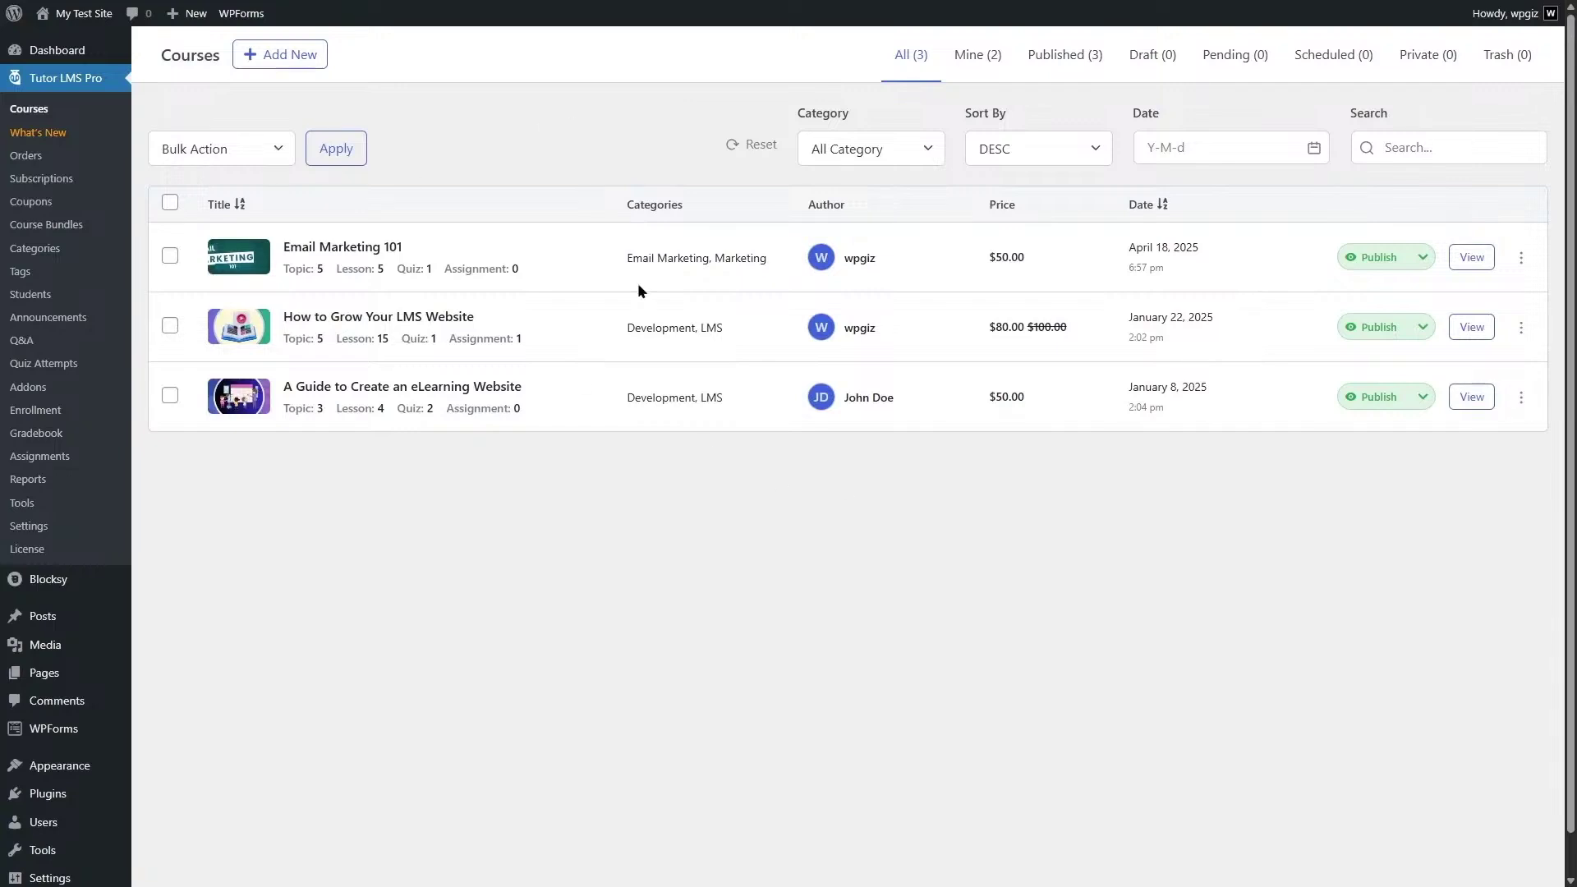
Visit the live BizConsult homepage via My Test Site, then return to the Dashboard
mouse_move(83, 15)
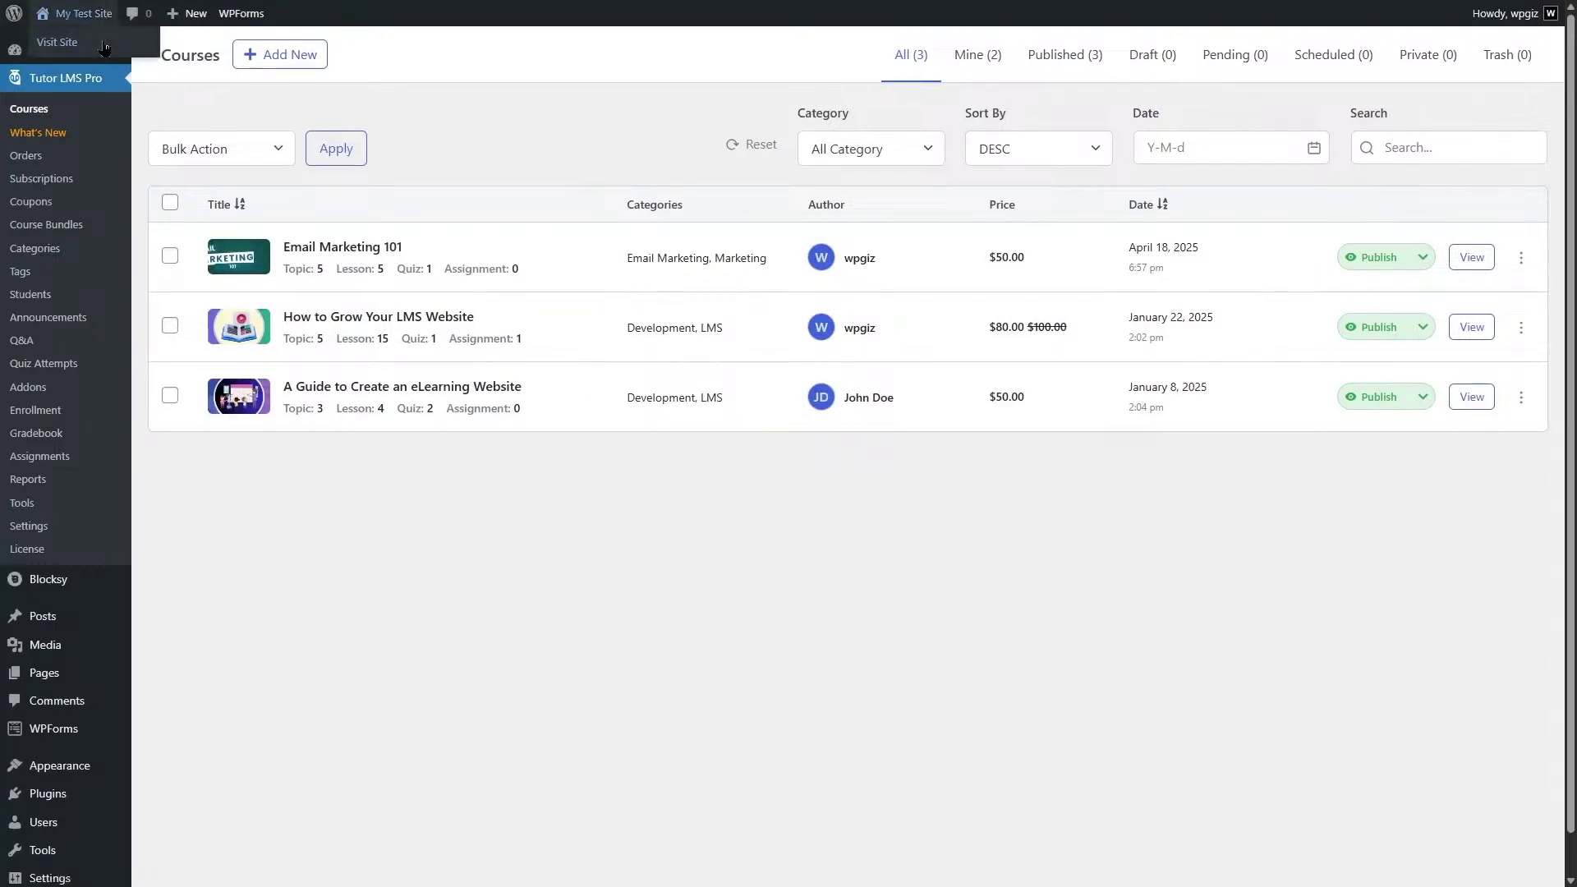
click(105, 47)
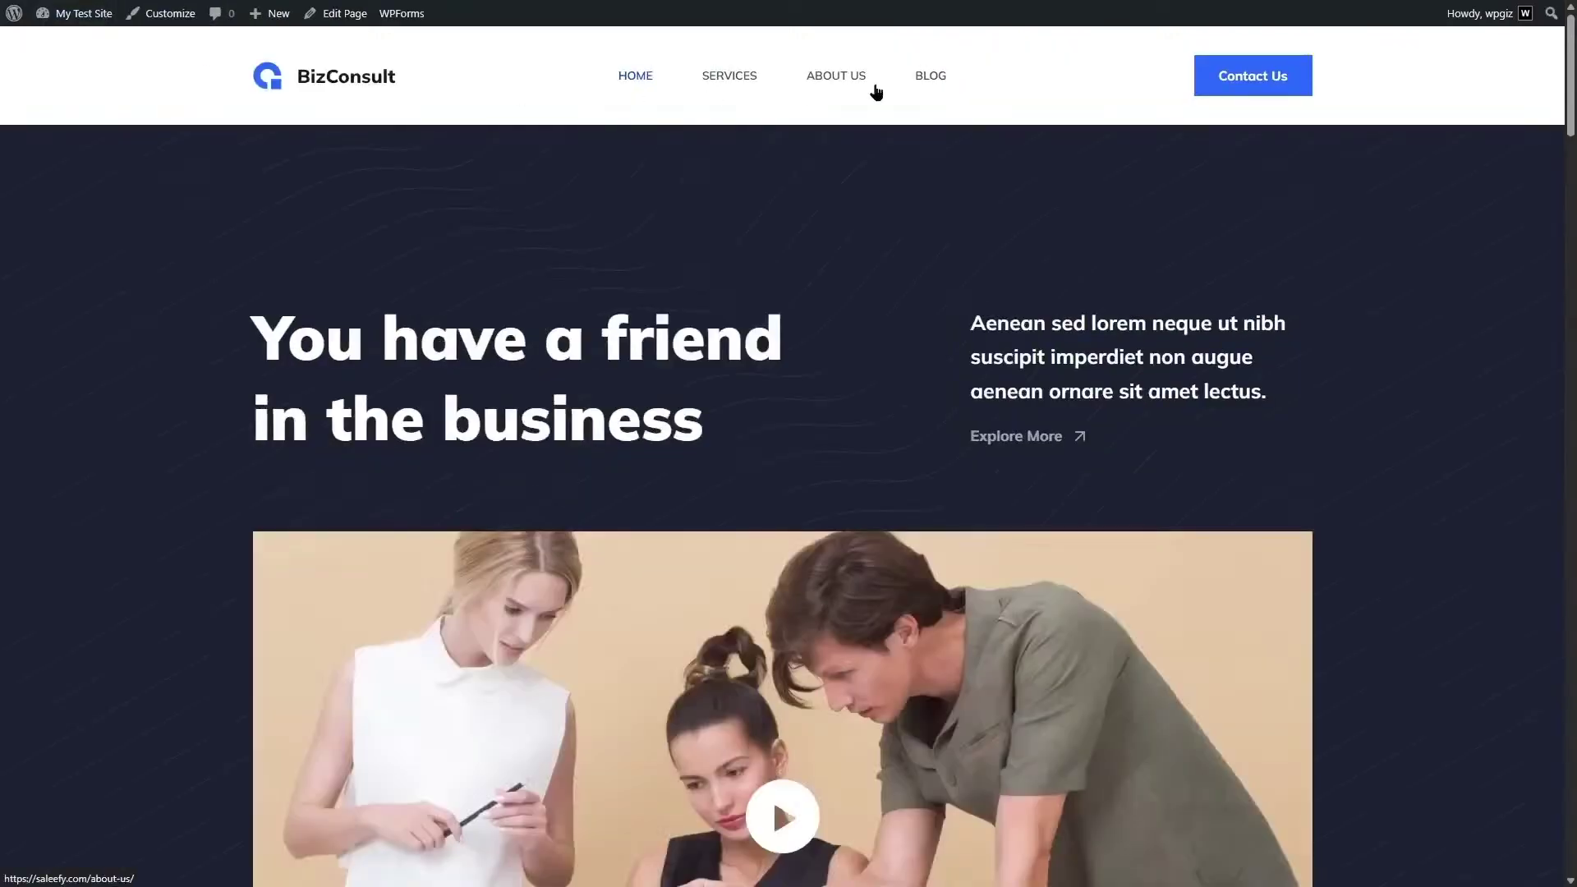
mouse_move(1569, 90)
mouse_down()
mouse_move(1569, 250)
mouse_move(1568, 90)
mouse_up()
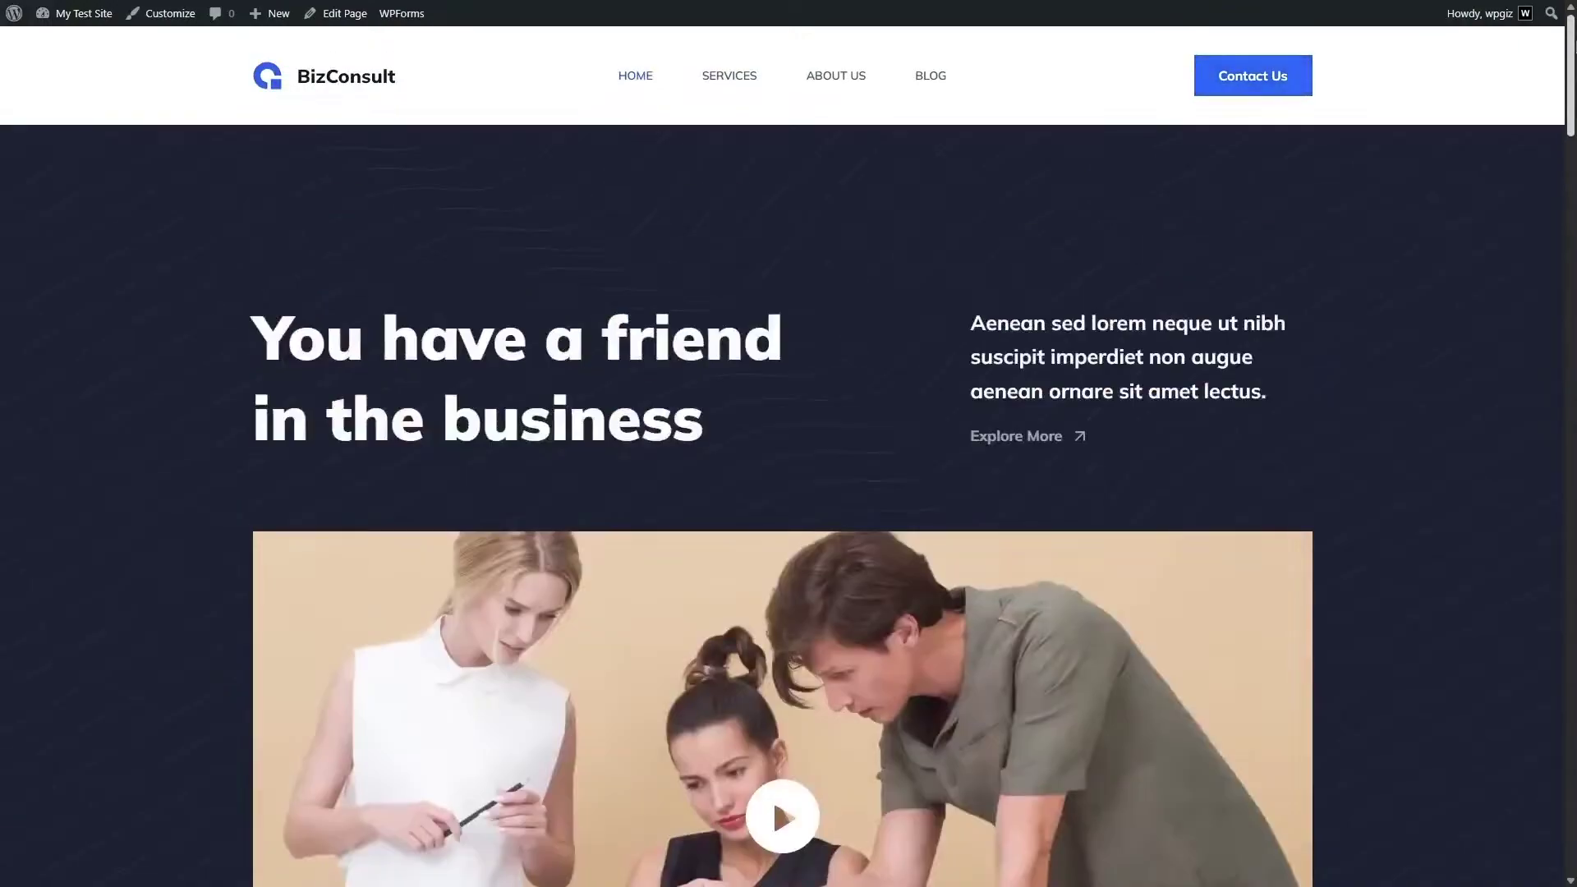
mouse_move(82, 17)
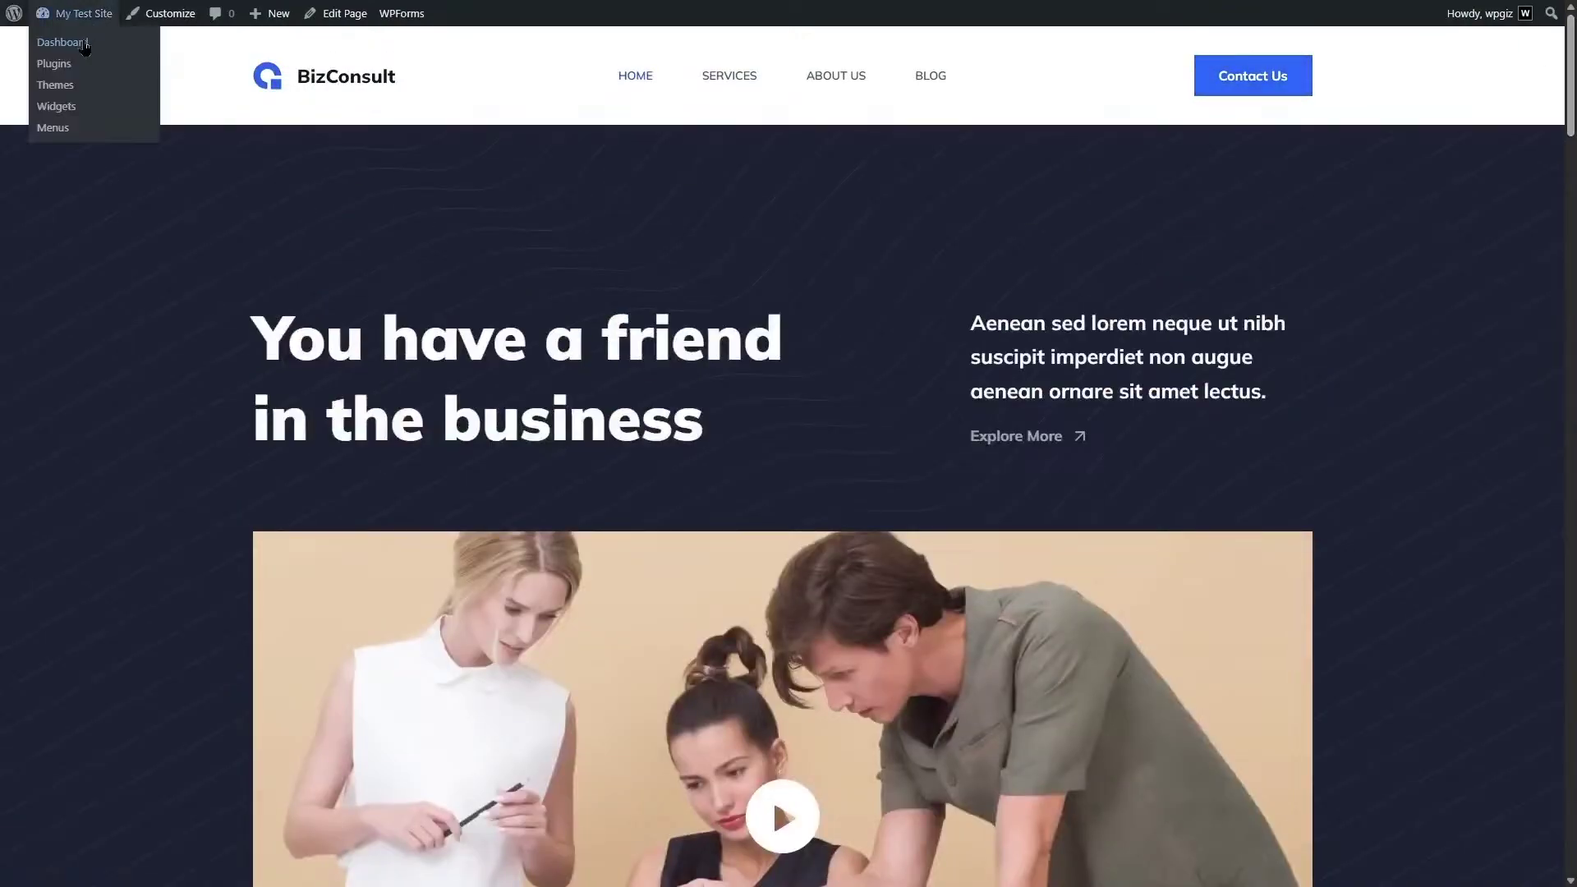
click(84, 46)
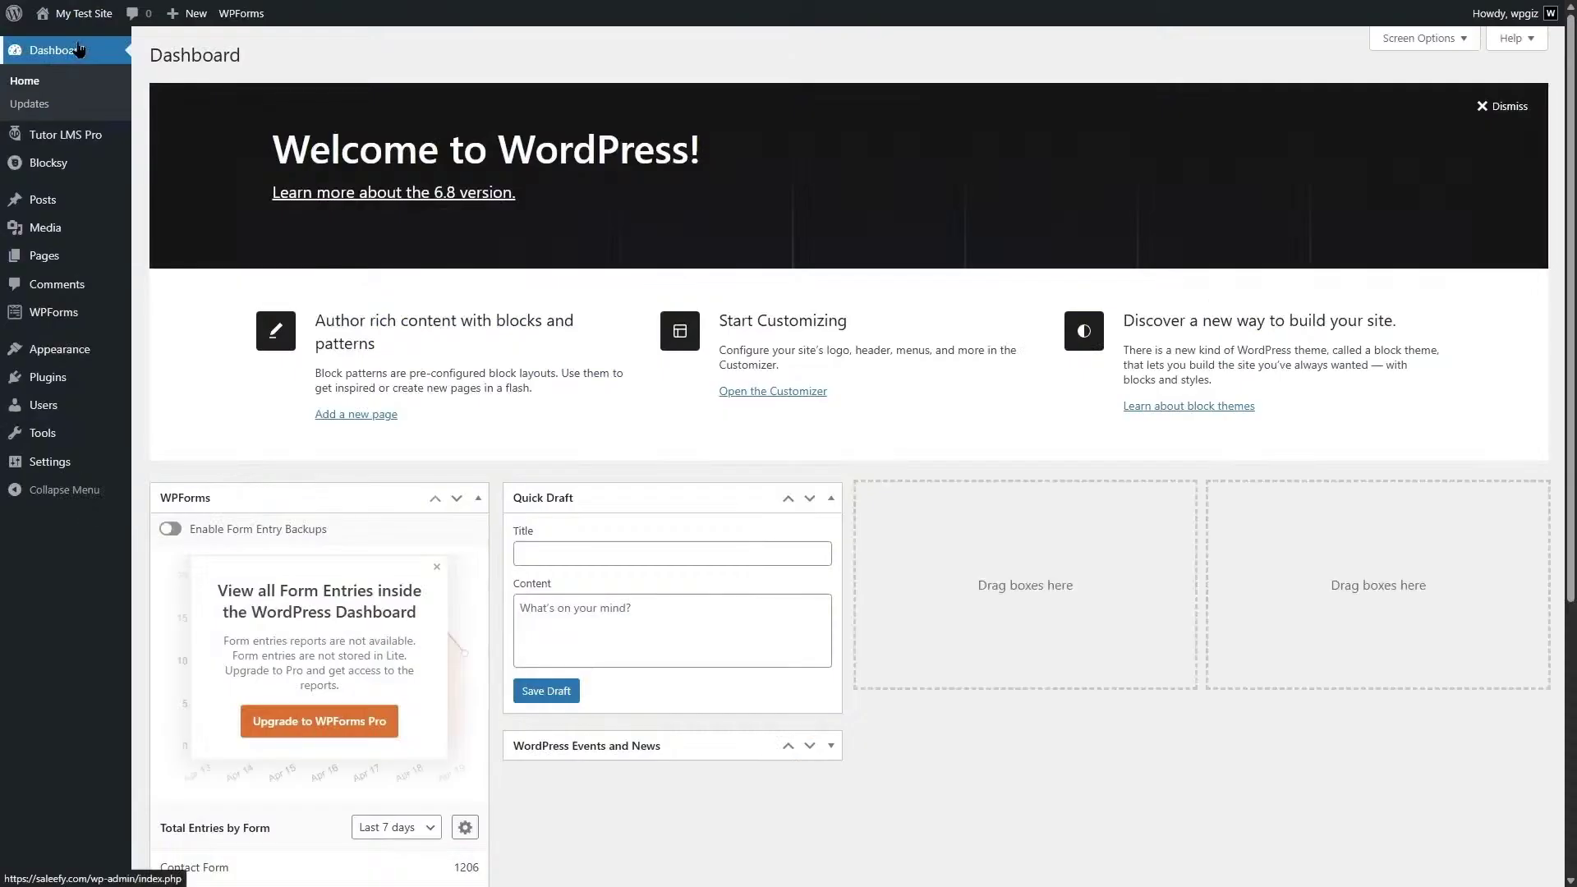
mouse_move(74, 349)
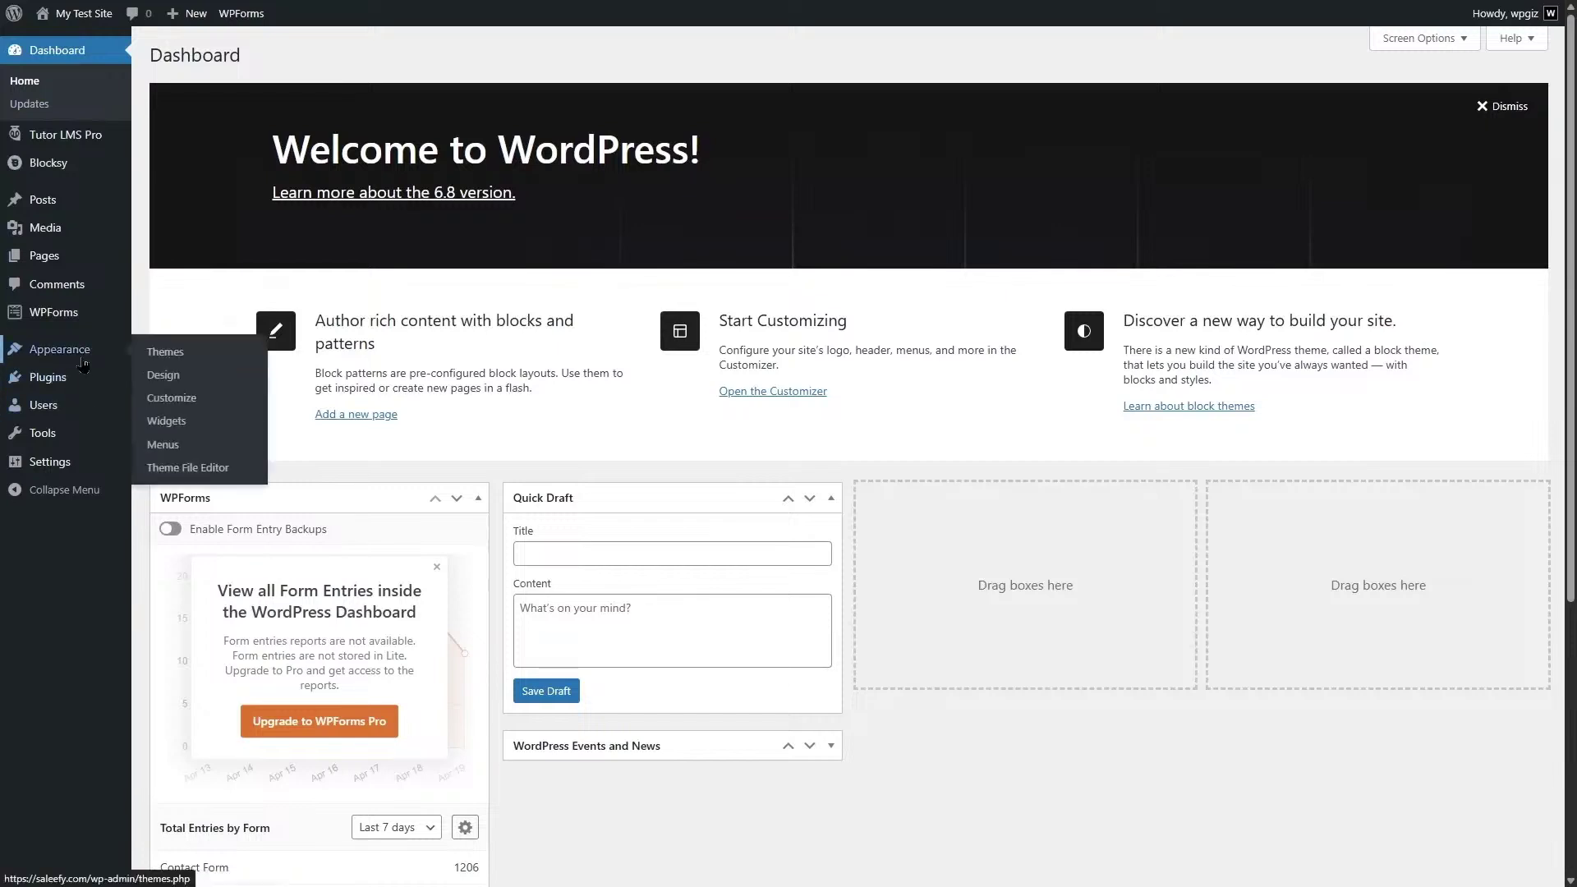
Load Main Menu for editing in Appearance > Menus
click(198, 455)
click(376, 148)
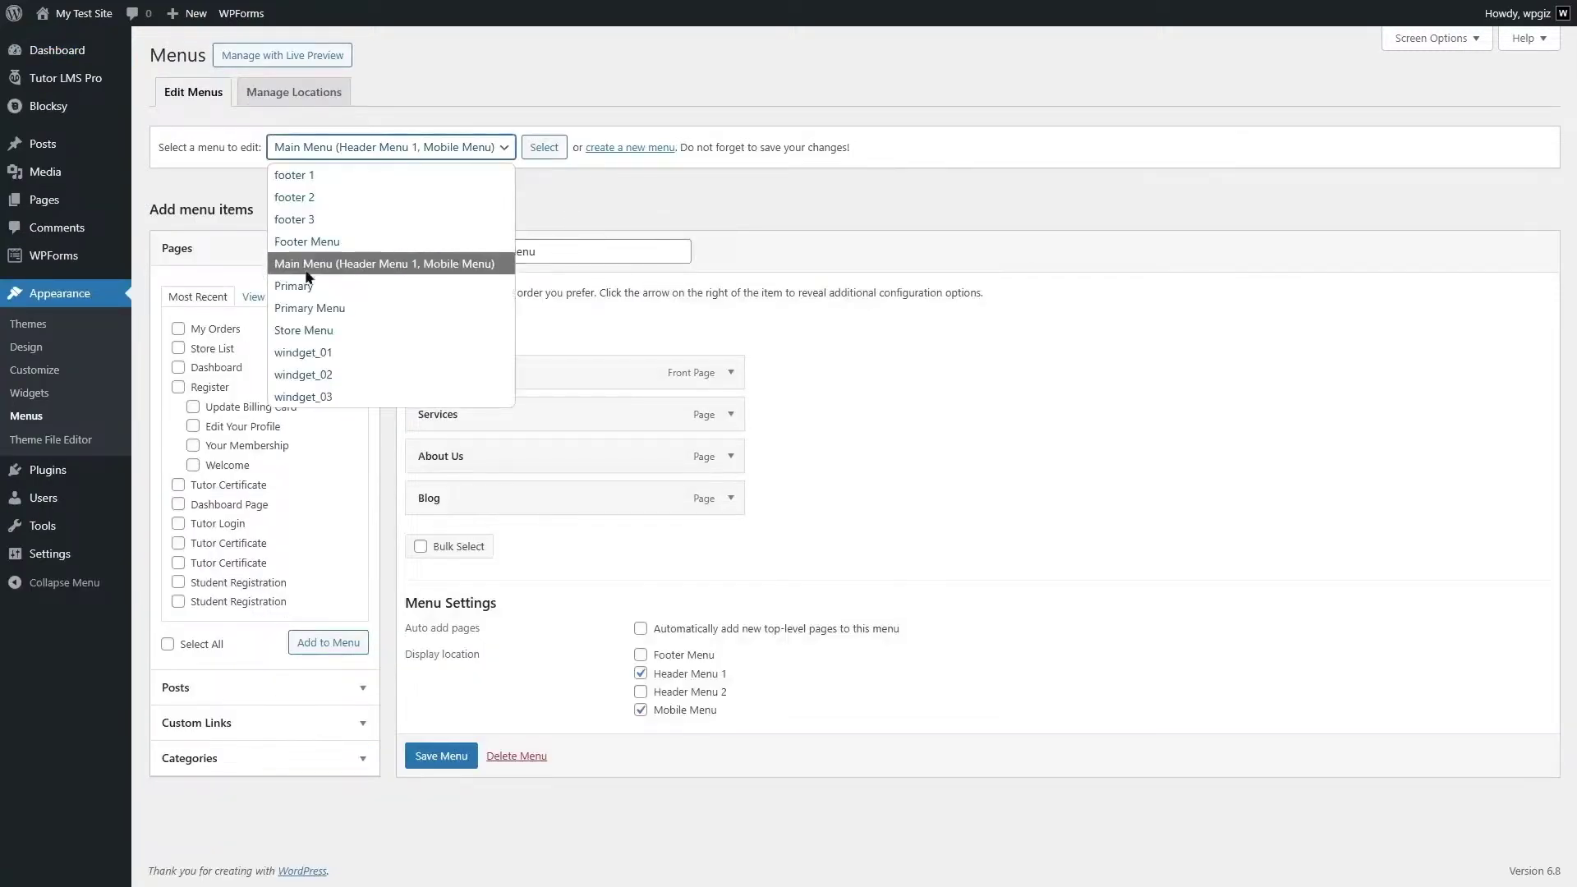
click(362, 264)
click(544, 149)
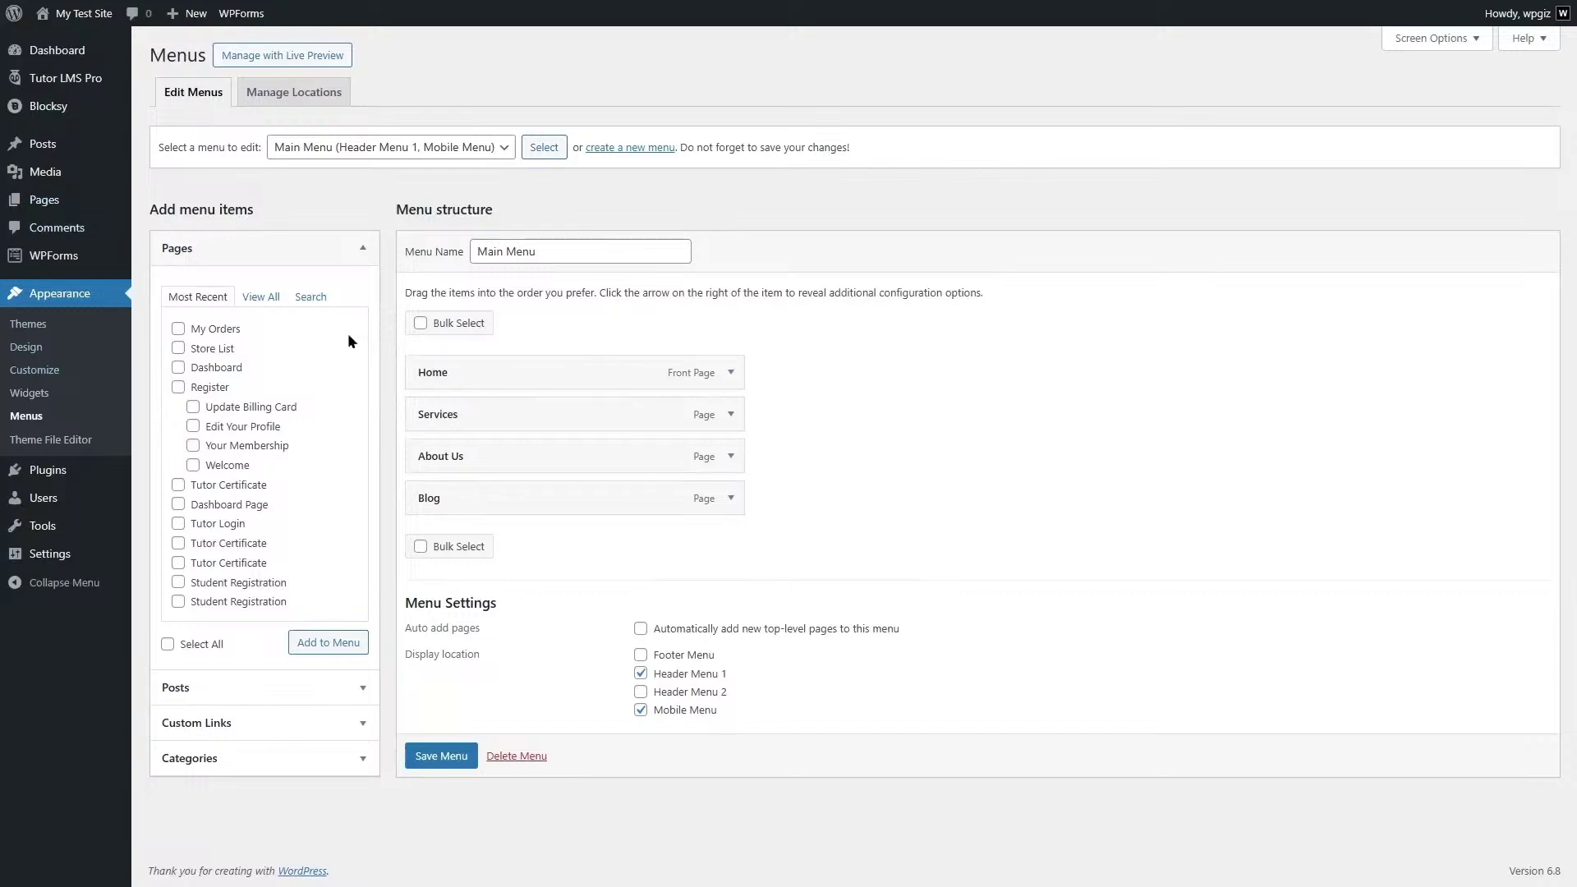
Add the Course list page to Main Menu and save the menu
click(259, 296)
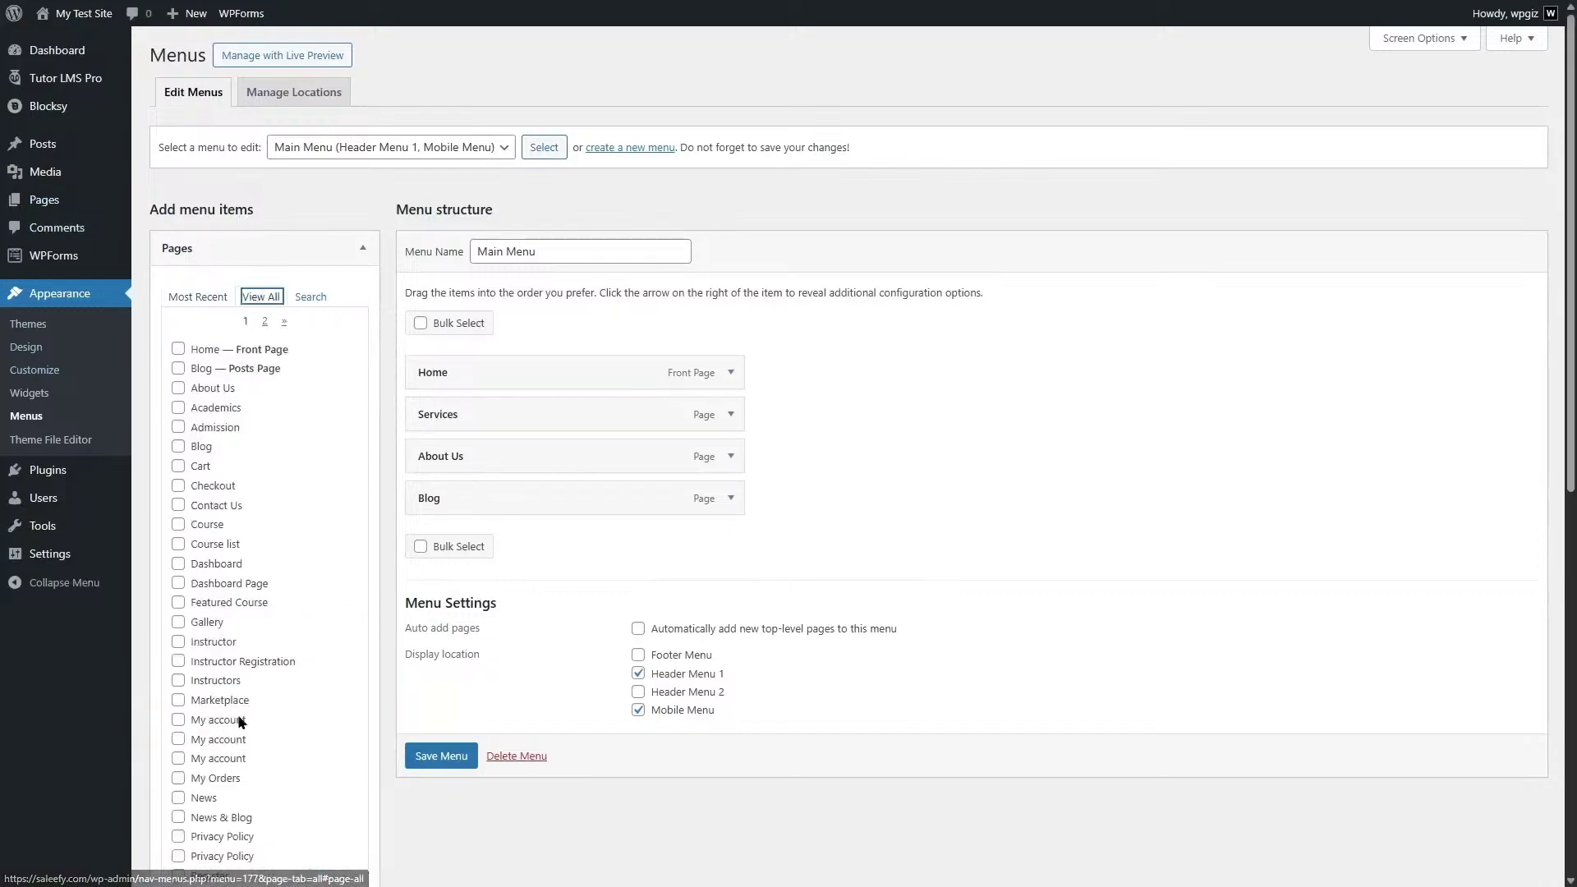
click(178, 544)
scroll(324, 715, down, 7)
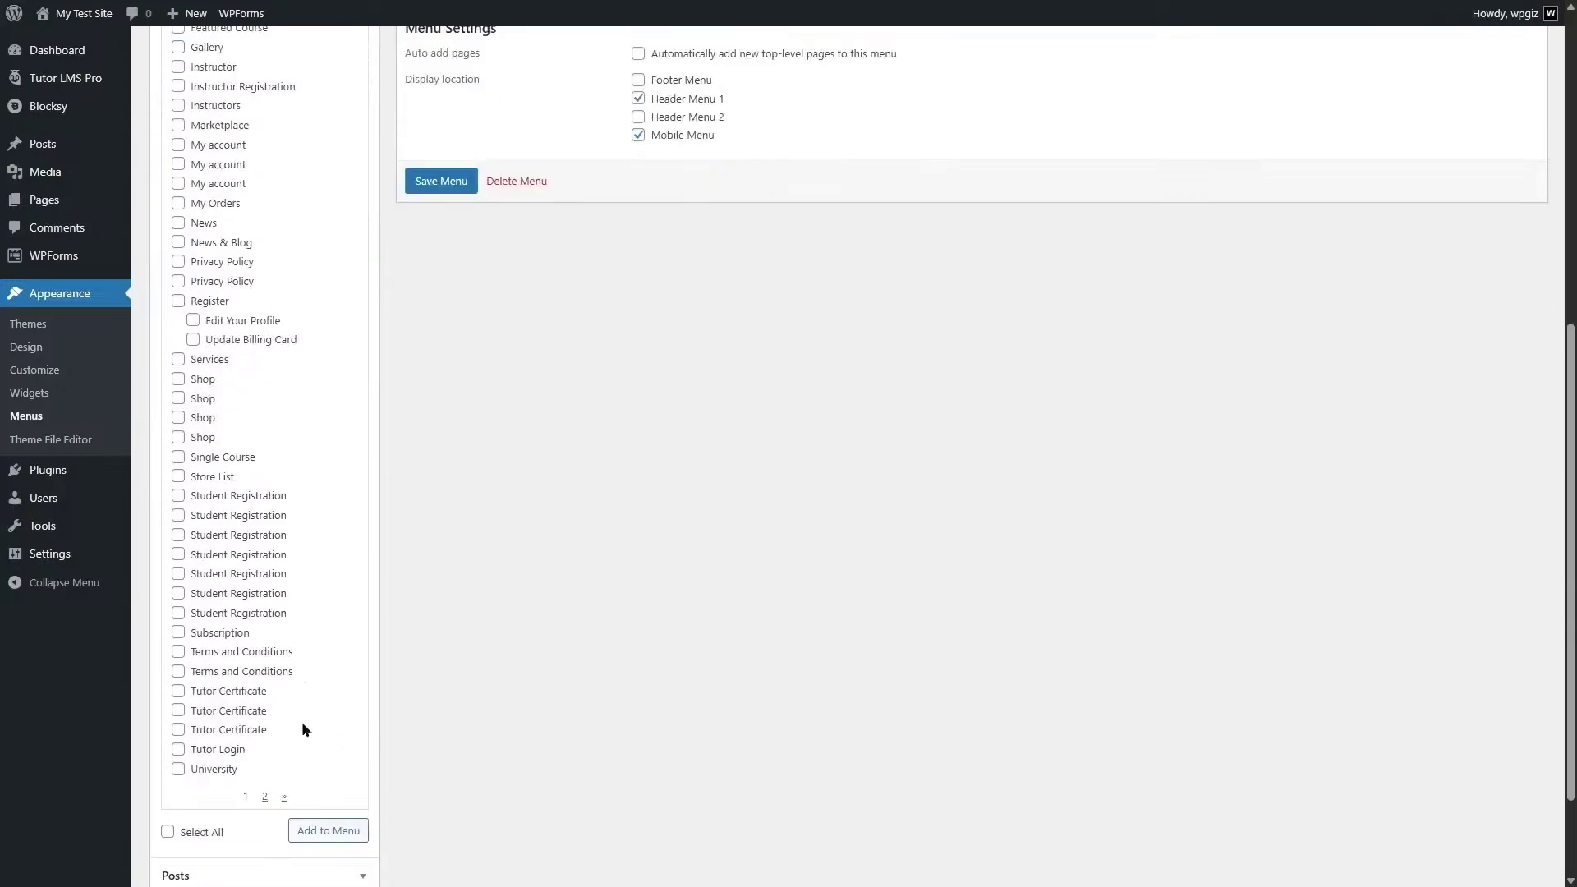
click(328, 830)
scroll(714, 641, up, 7)
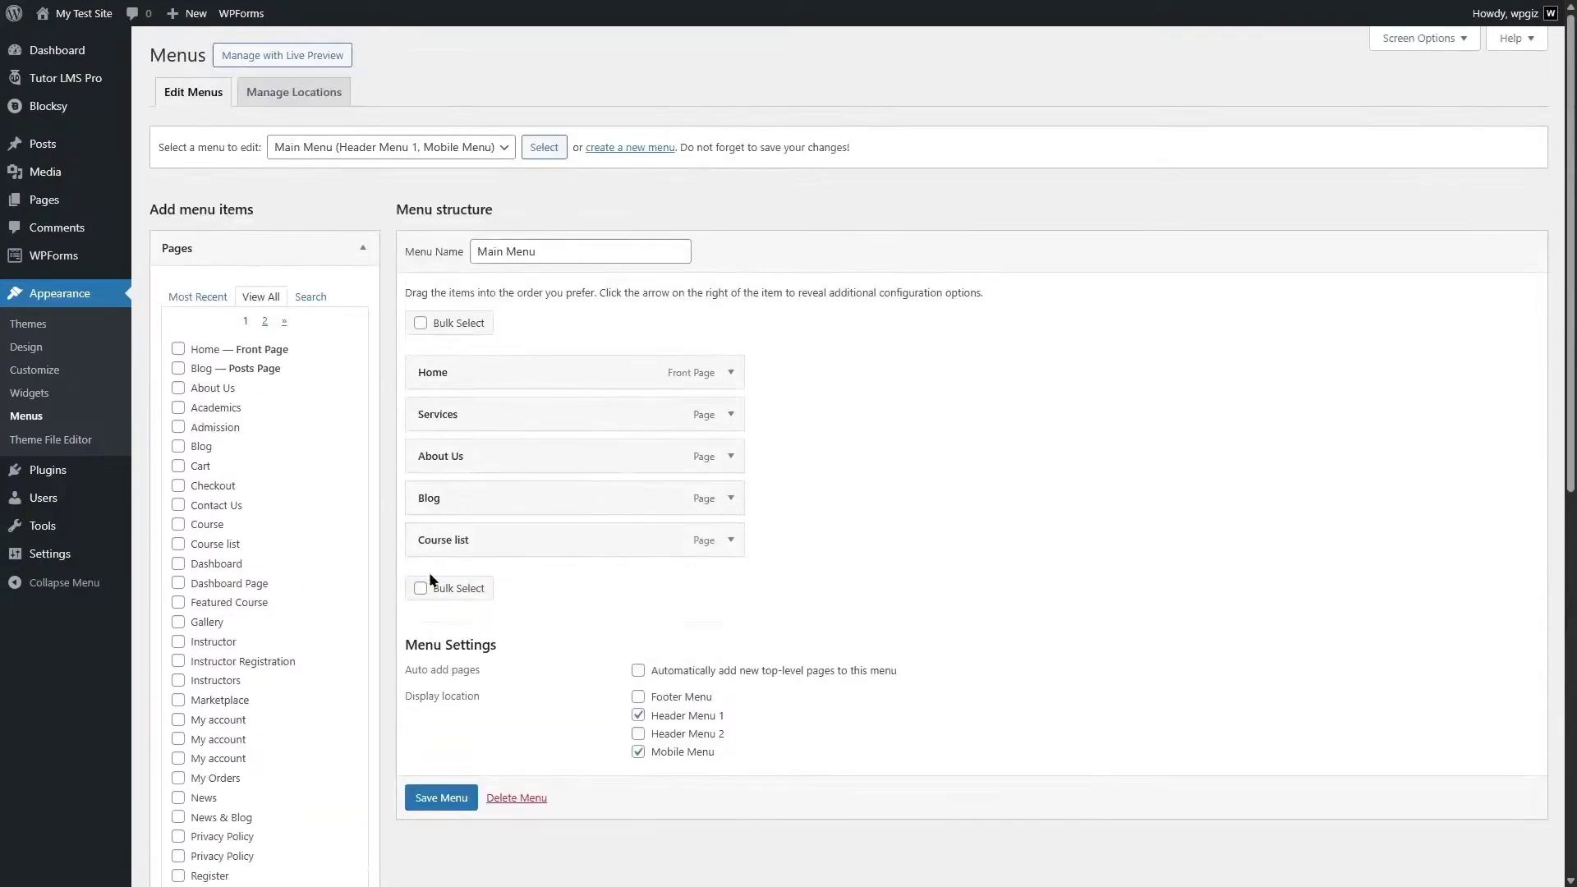
click(445, 800)
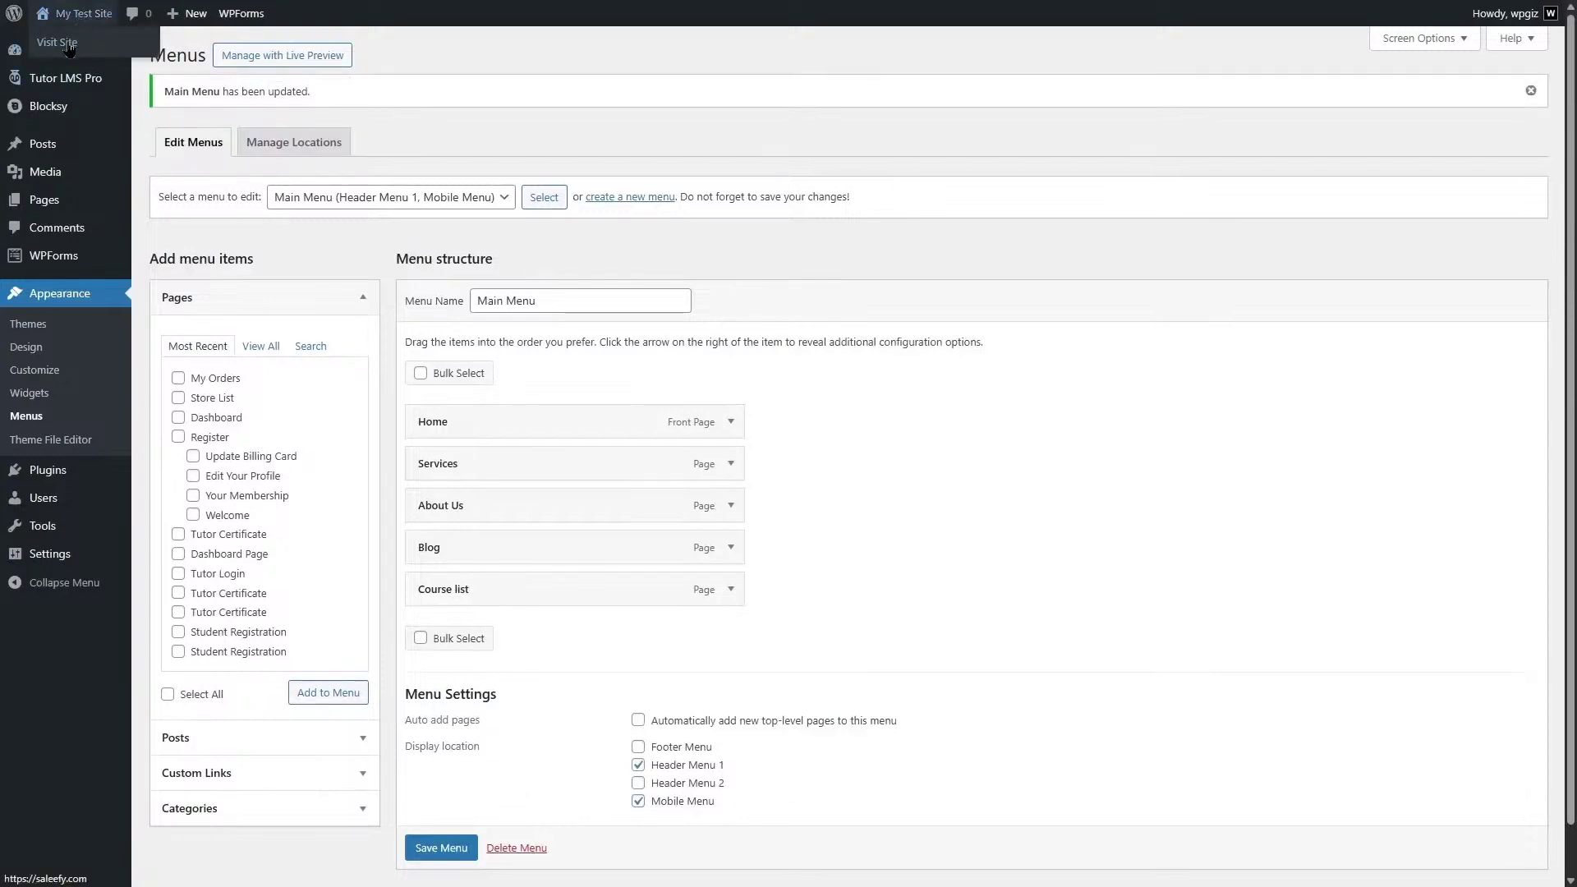
click(70, 48)
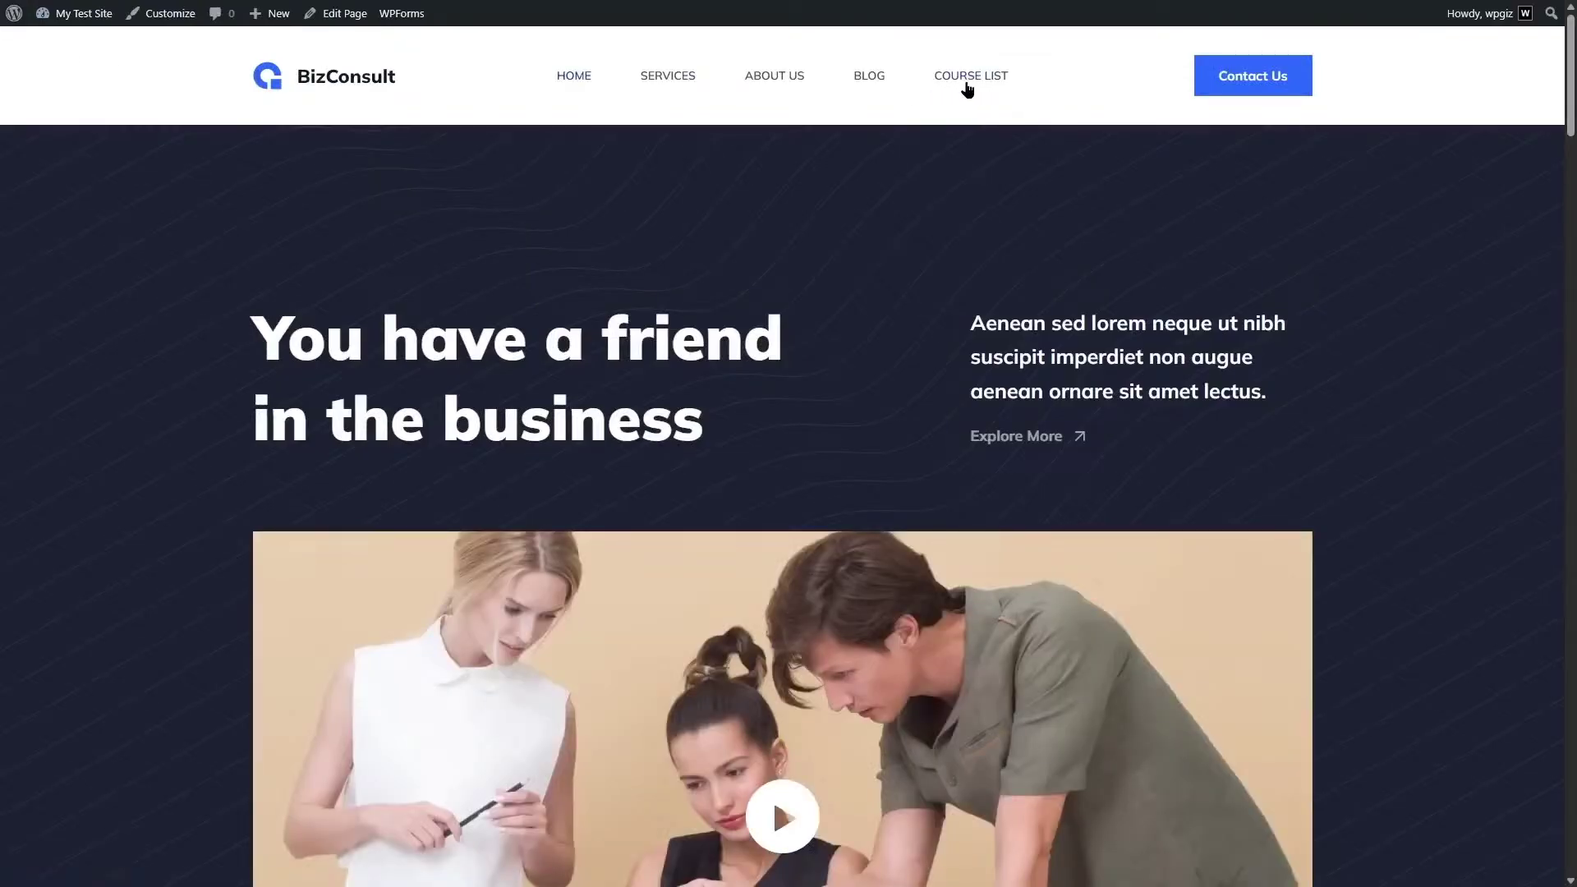
Open COURSE LIST from the site header and scroll through the course cards
click(945, 76)
scroll(997, 96, down, 1)
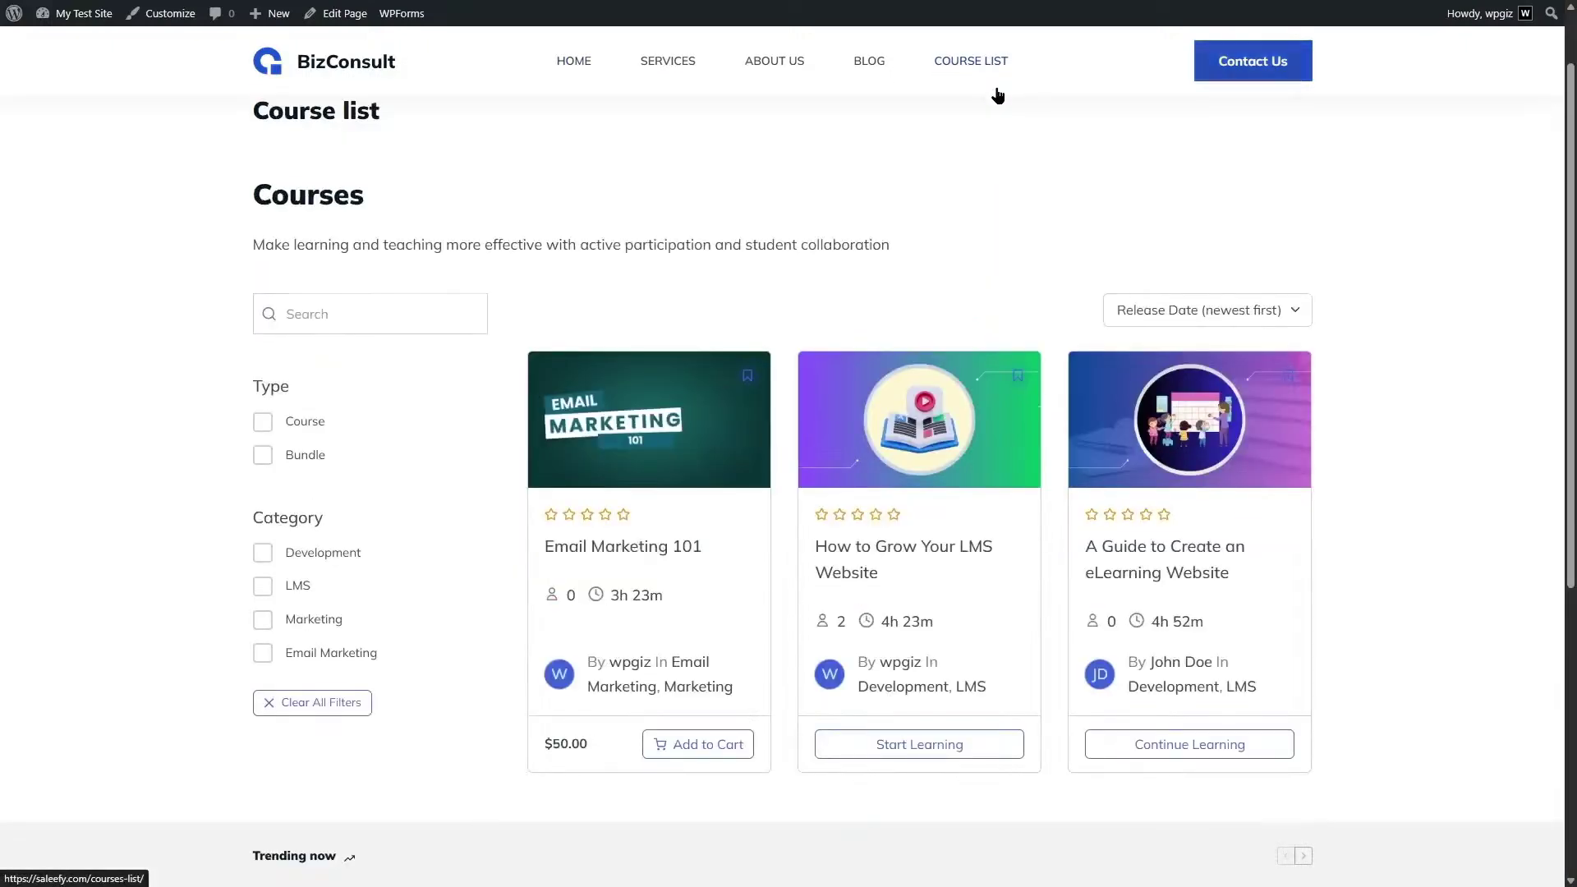
scroll(584, 373, down, 1)
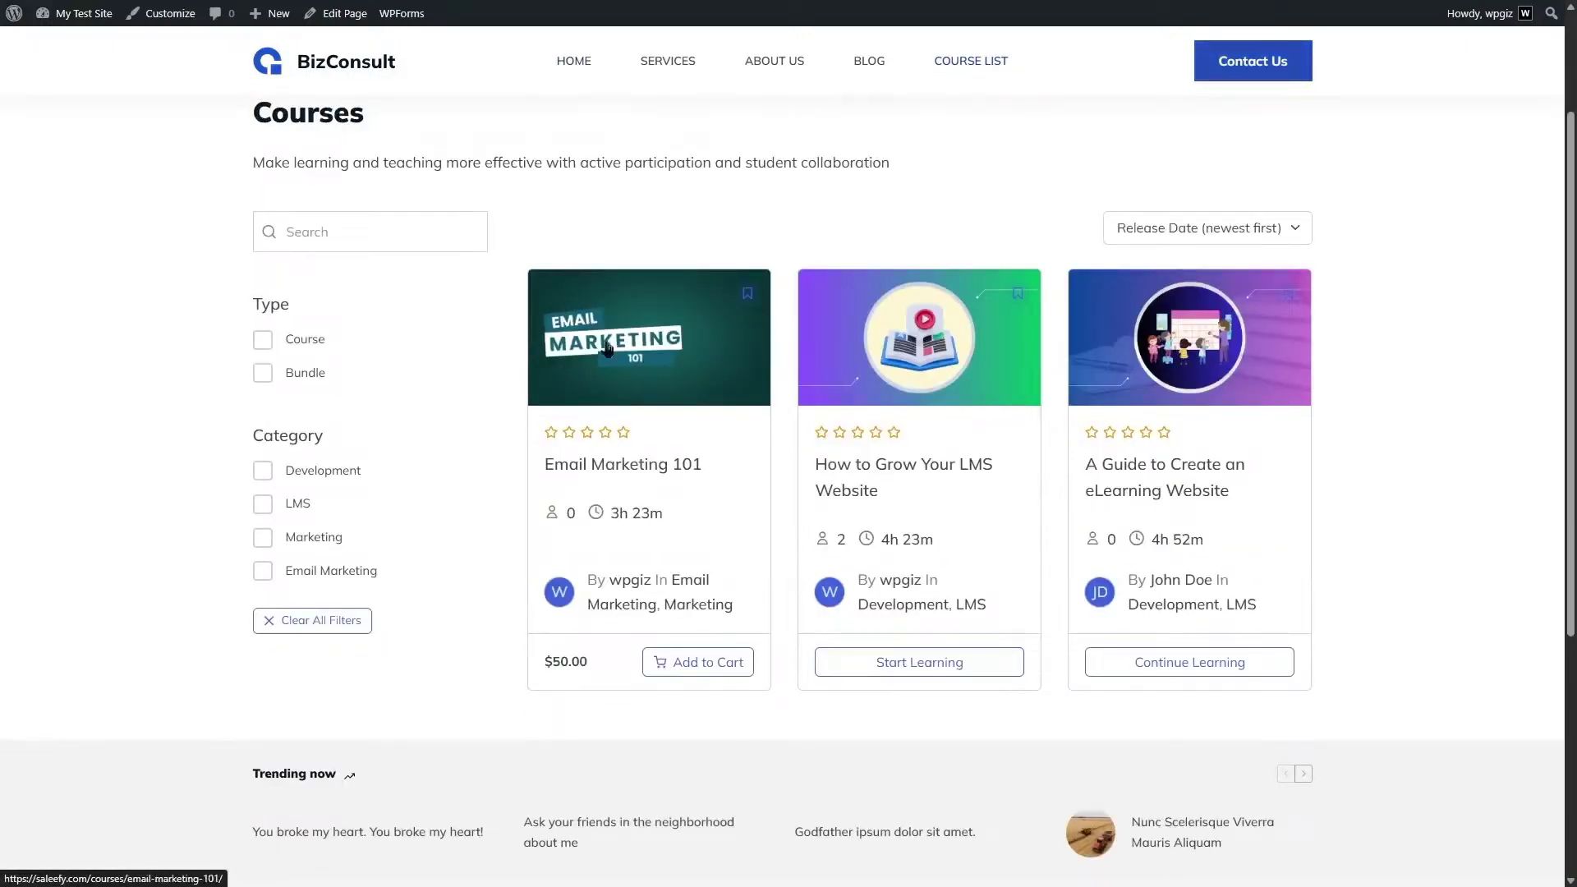
scroll(594, 475, up, 2)
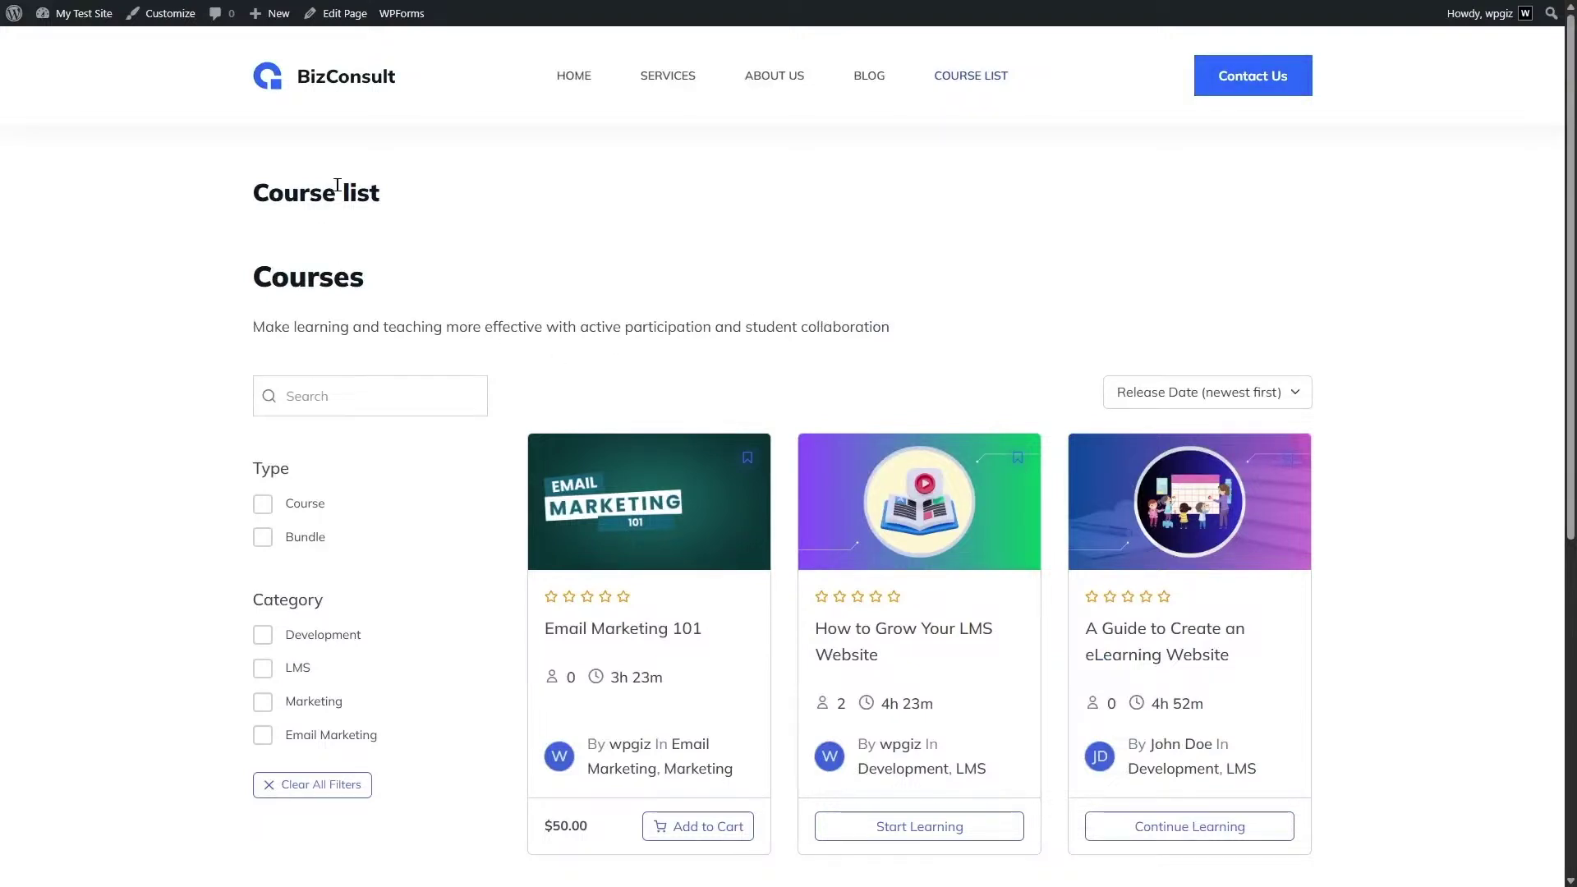
scroll(652, 306, down, 1)
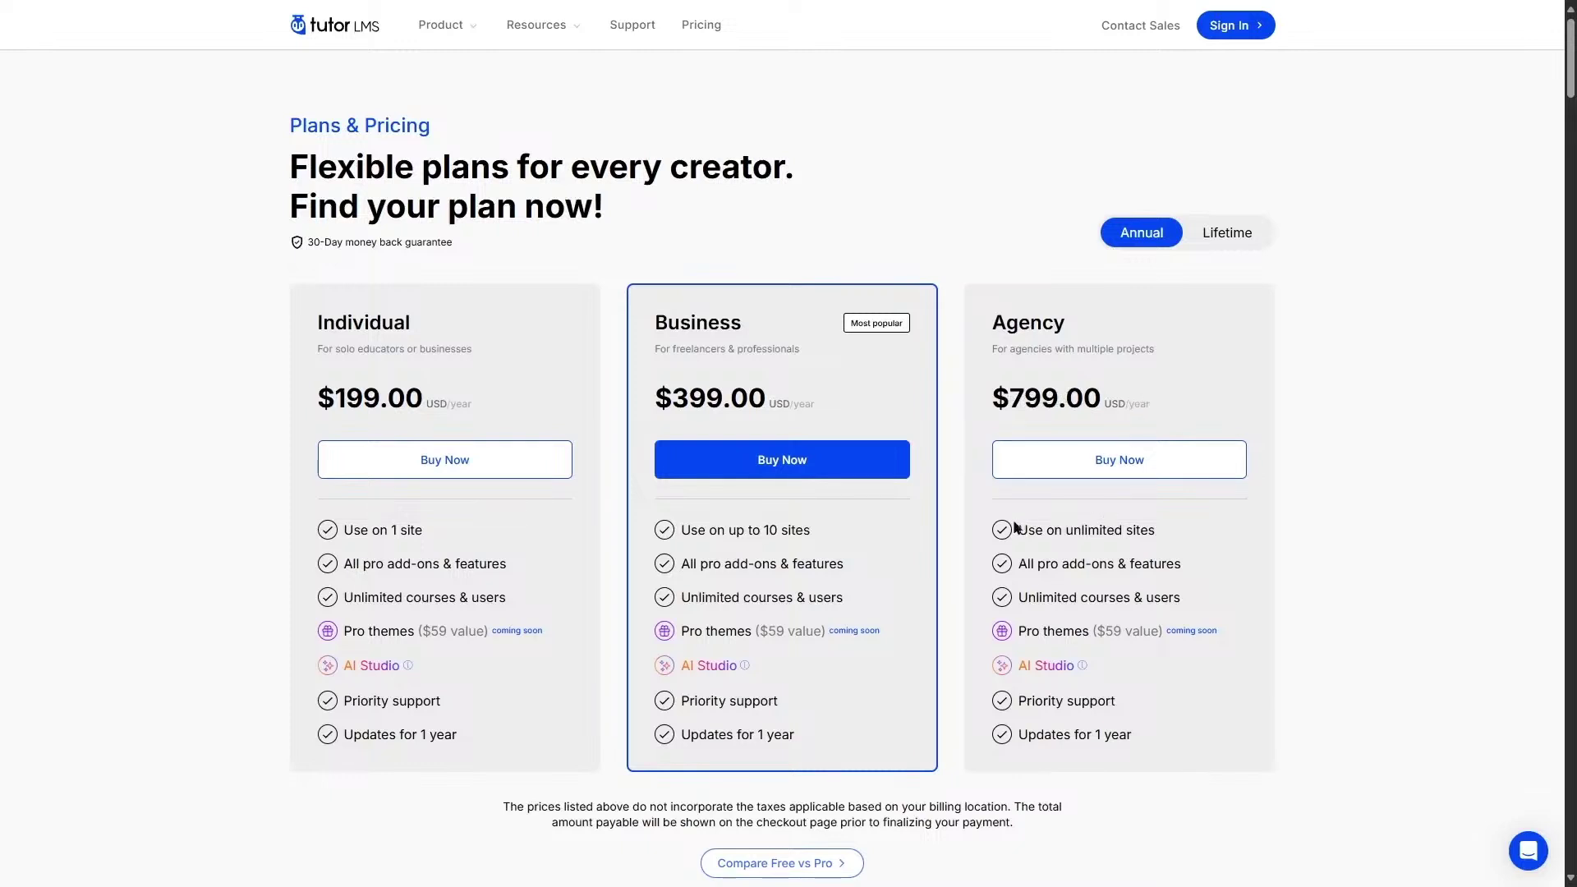
click(1222, 234)
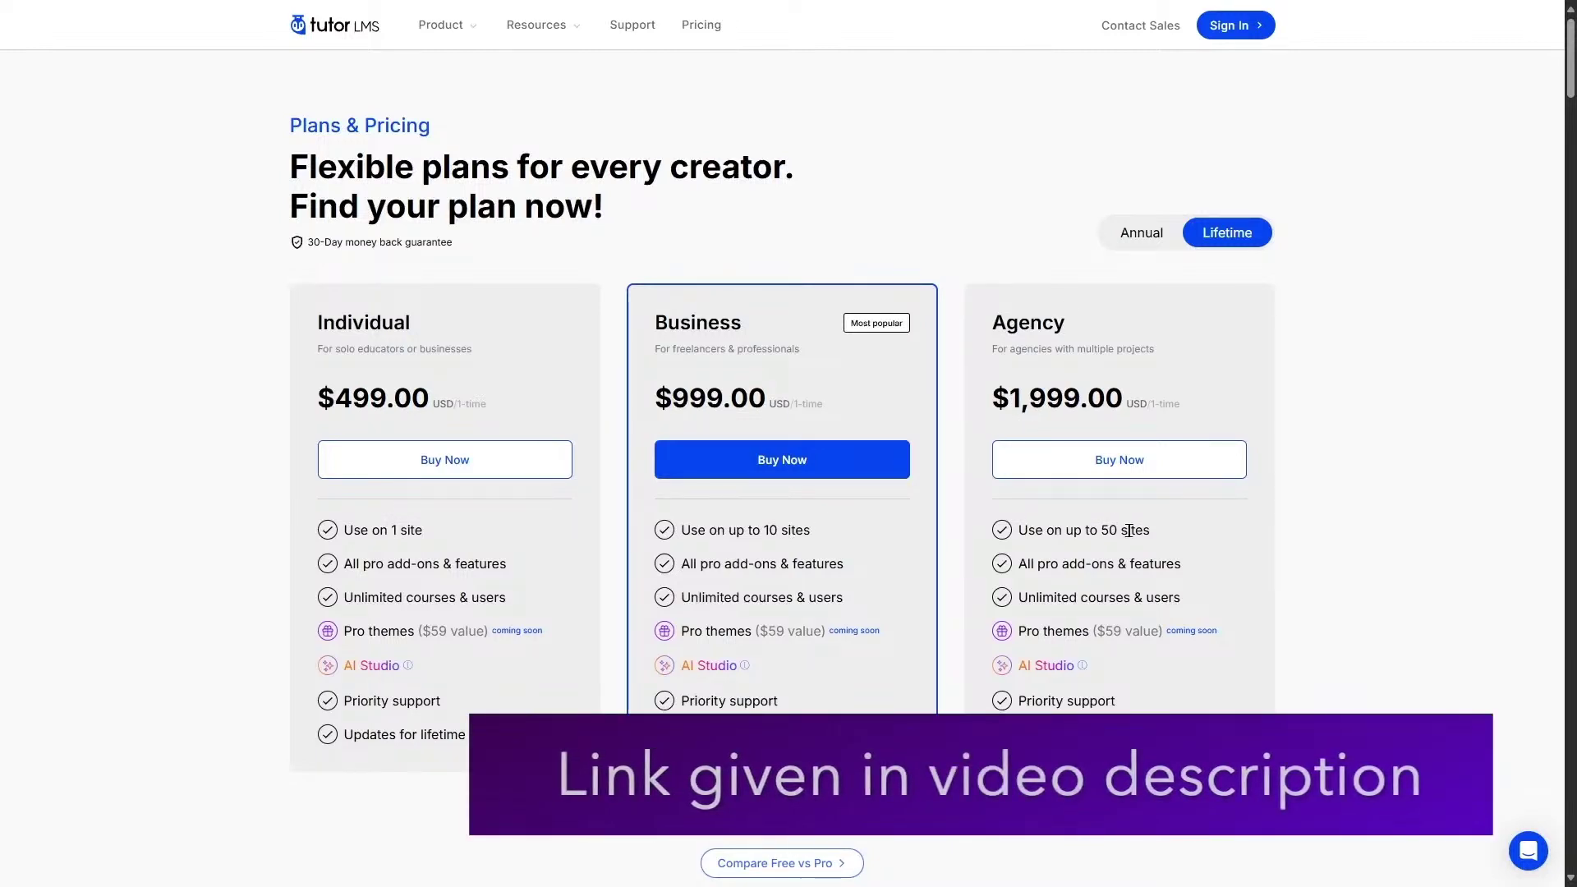
click(1142, 232)
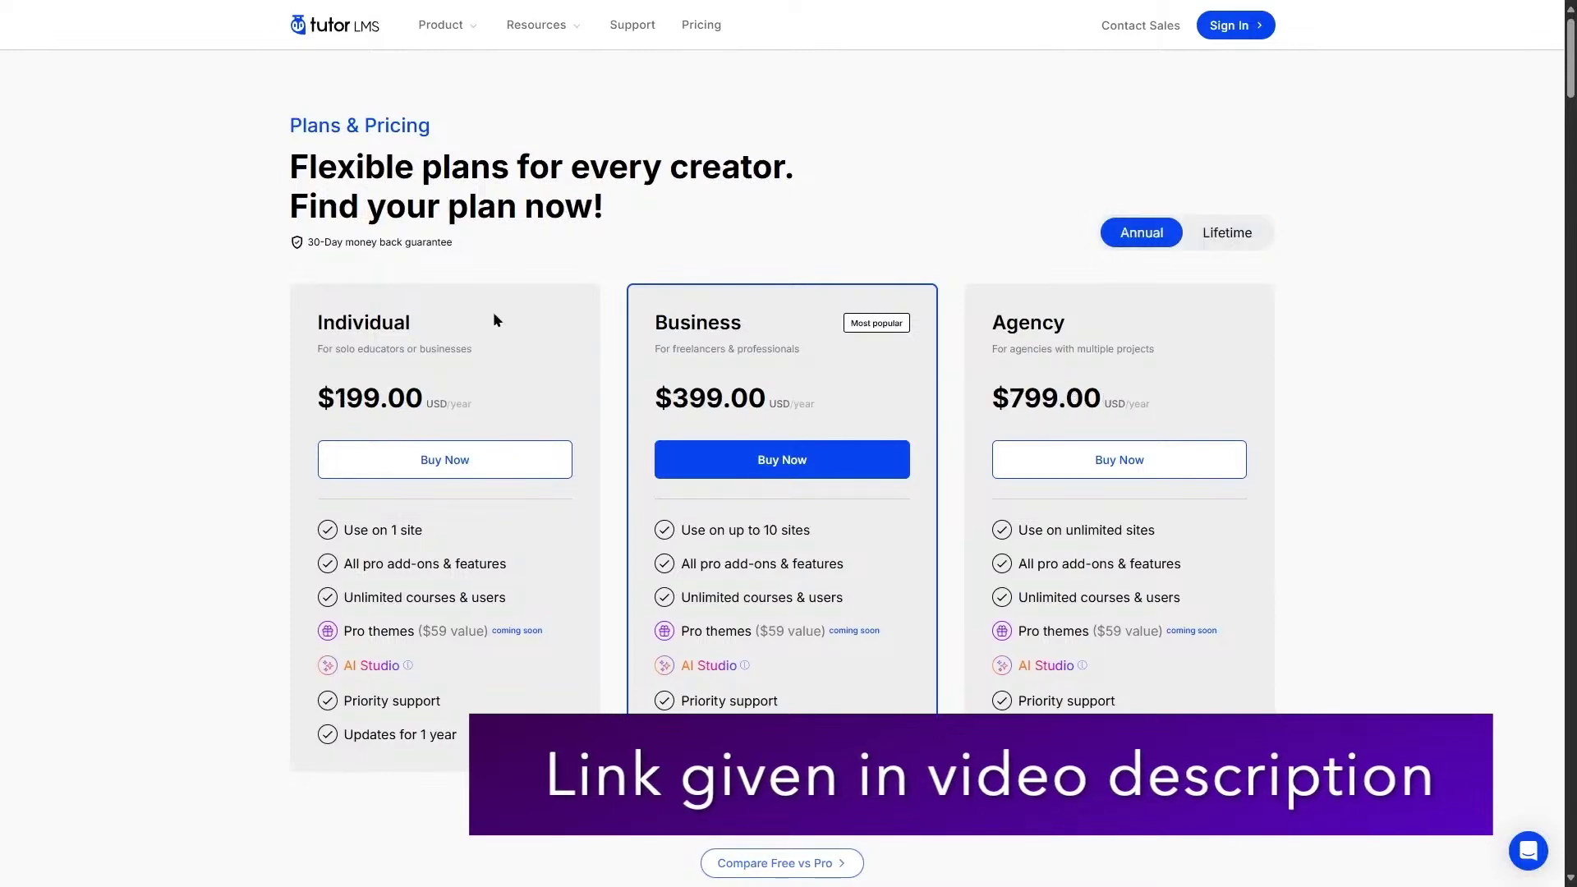